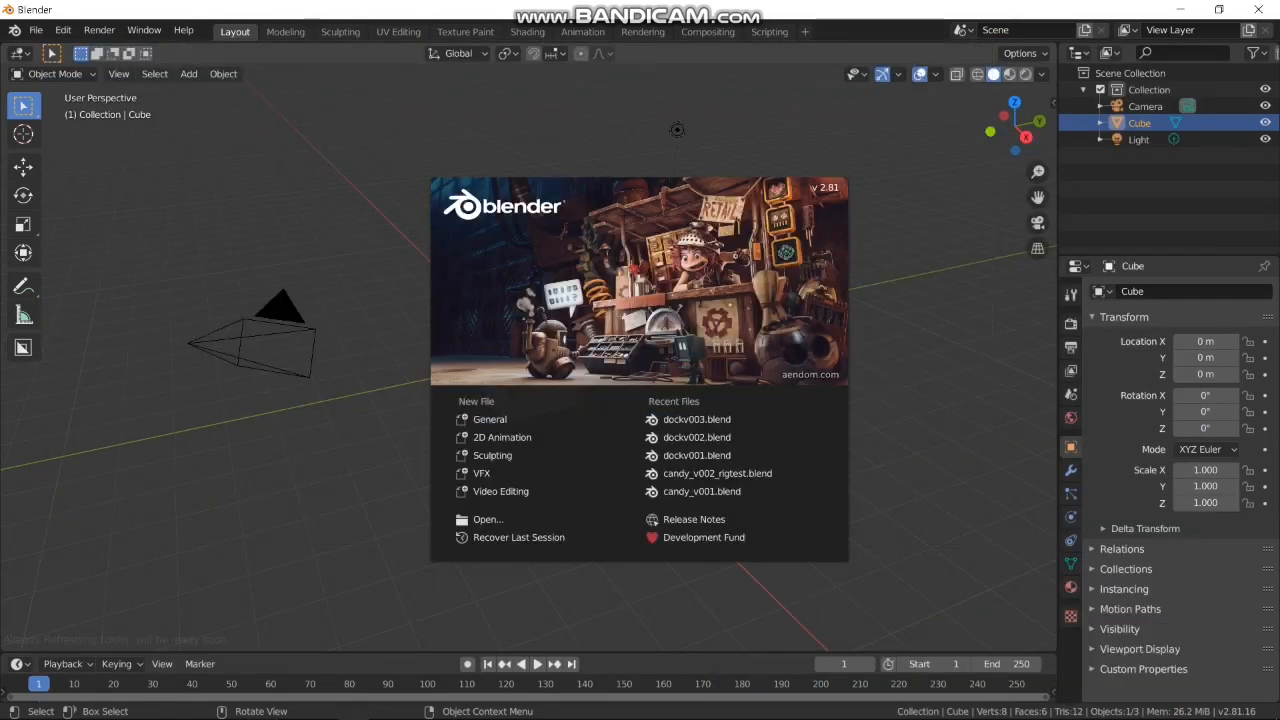
Close the splash screen and scale the default cube up uniformly to about 22.89
{"action": "left_click", "coordinate": [686, 131]}
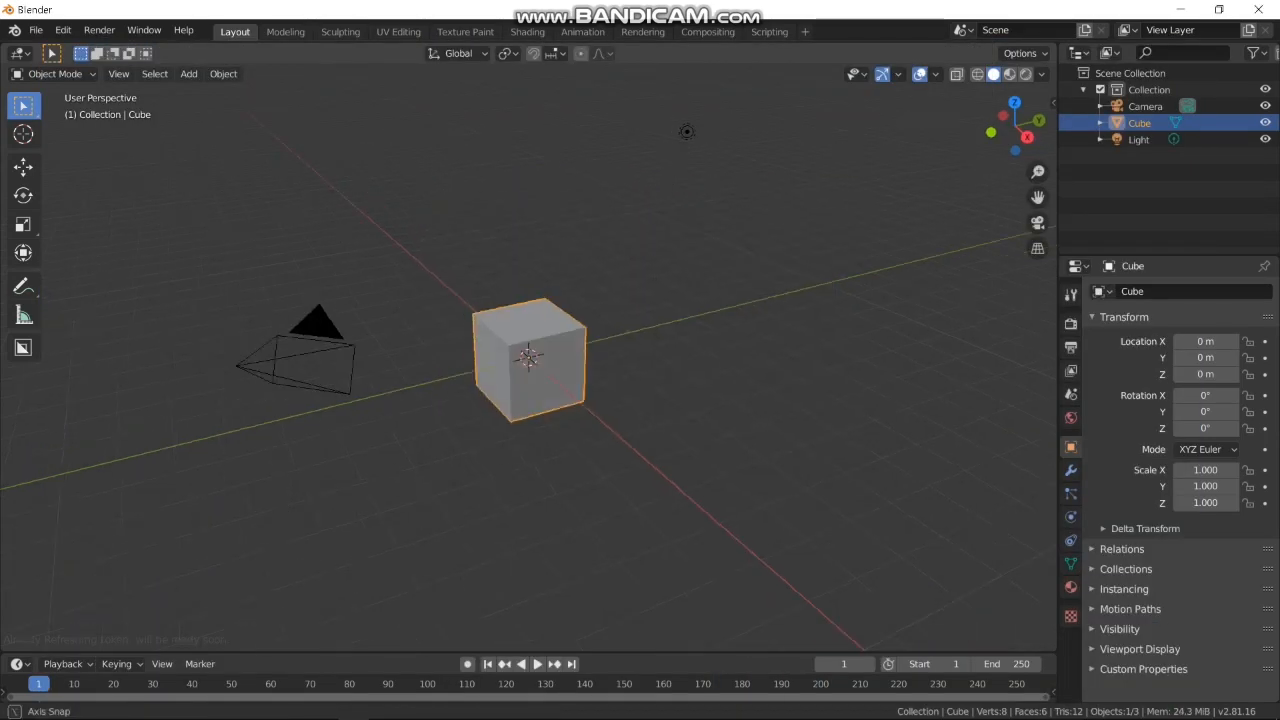
{"action": "middle_click_drag", "start_coordinate": [686, 131], "coordinate": [719, 97]}
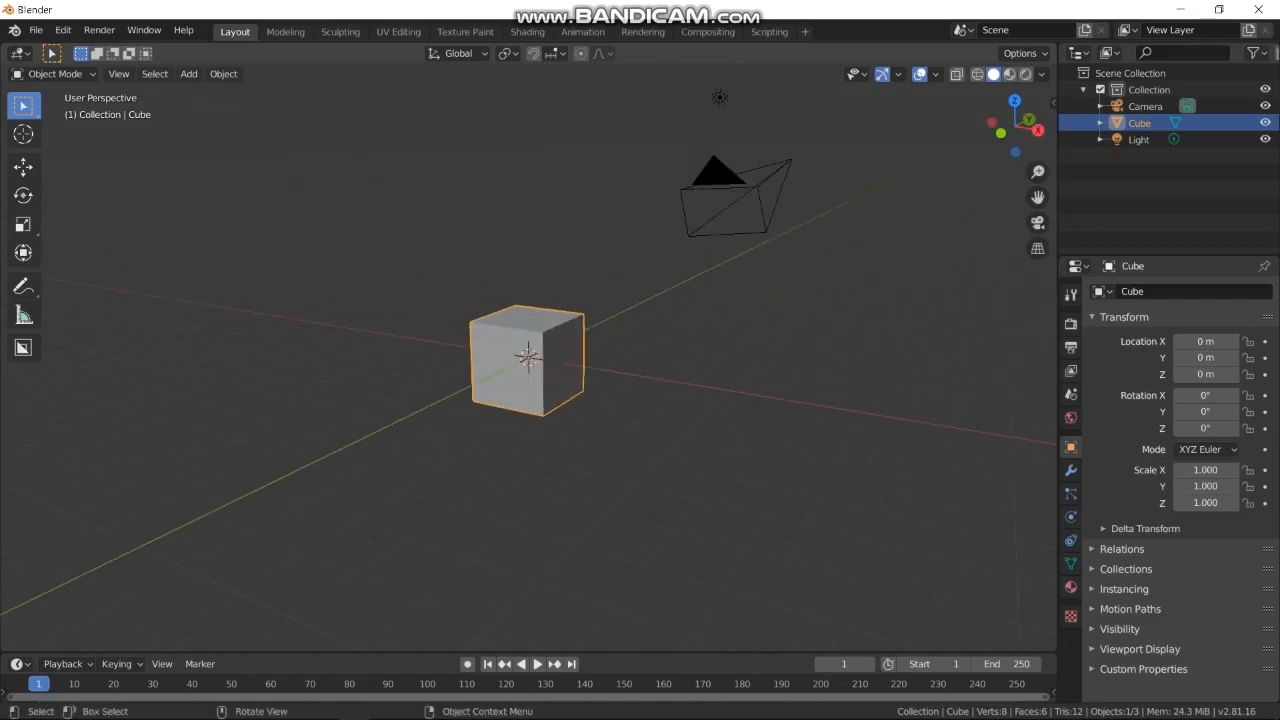
{"action": "middle_click_drag", "start_coordinate": [695, 385], "coordinate": [591, 381]}
{"action": "scroll", "coordinate": [591, 381], "scroll_direction": "down", "scroll_amount": 5}
{"action": "key", "text": "s"}
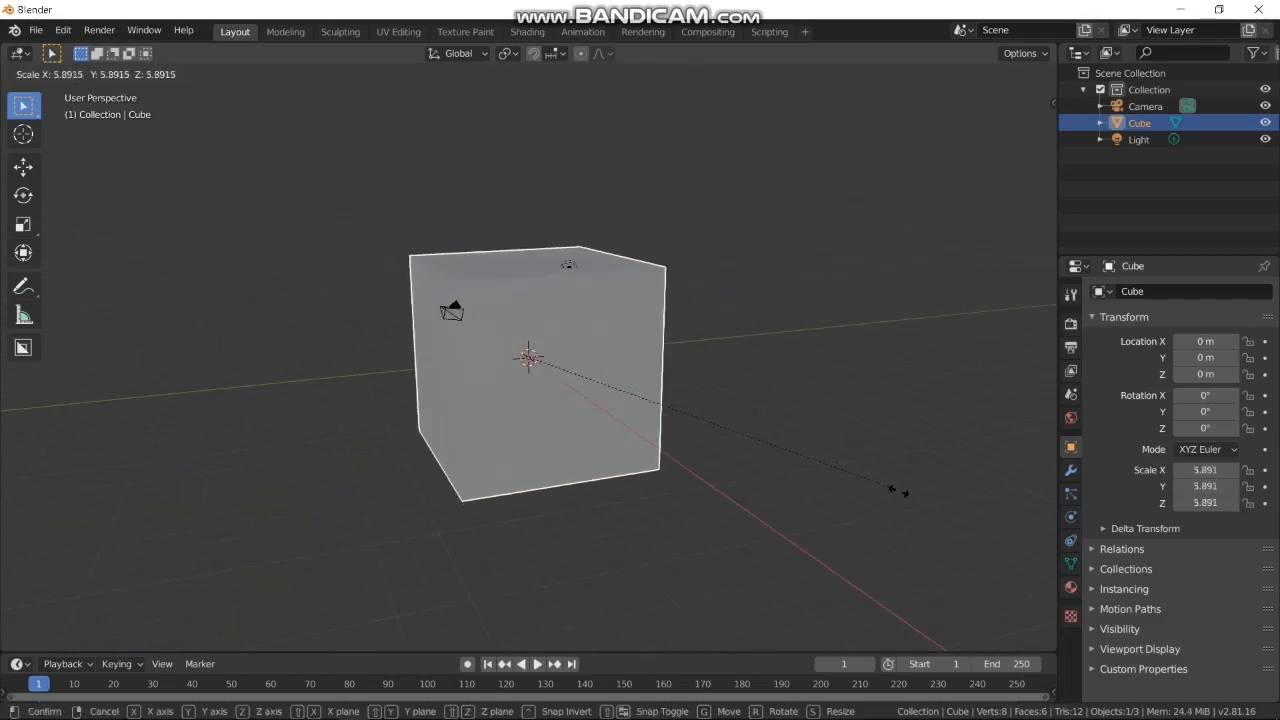
{"action": "left_click", "coordinate": [975, 519]}
{"action": "key", "text": "s"}
{"action": "left_click", "coordinate": [770, 492]}
{"action": "scroll", "coordinate": [770, 492], "scroll_direction": "down", "scroll_amount": 6}
{"action": "middle_click_drag", "start_coordinate": [770, 492], "coordinate": [682, 477]}
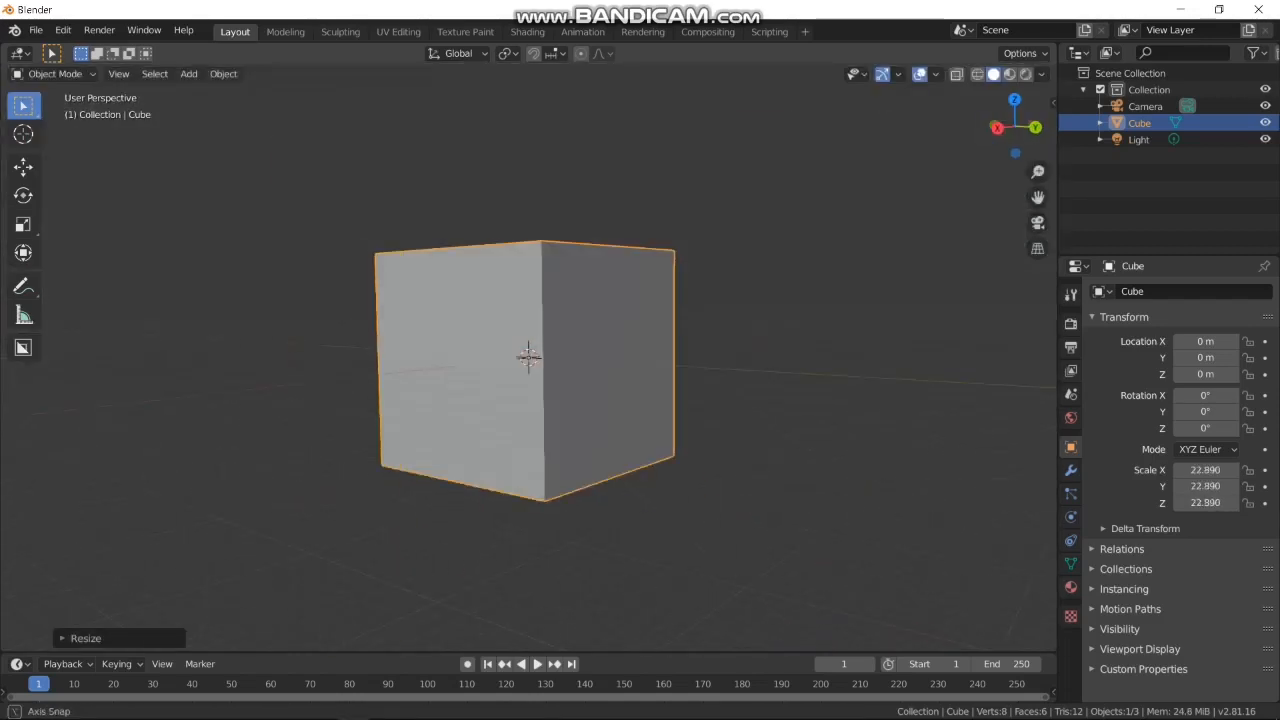
Stretch the cube along the X axis to a scale of about 67.05
{"action": "middle_click_drag", "start_coordinate": [578, 470], "coordinate": [549, 474]}
{"action": "key", "text": "s"}
{"action": "key", "text": "x"}
{"action": "left_click", "coordinate": [857, 487]}
{"action": "middle_click_drag", "start_coordinate": [857, 487], "coordinate": [802, 498]}
{"action": "scroll", "coordinate": [934, 526], "scroll_direction": "down", "scroll_amount": 3}
{"action": "scroll", "coordinate": [802, 498], "scroll_direction": "down", "scroll_amount": 2}
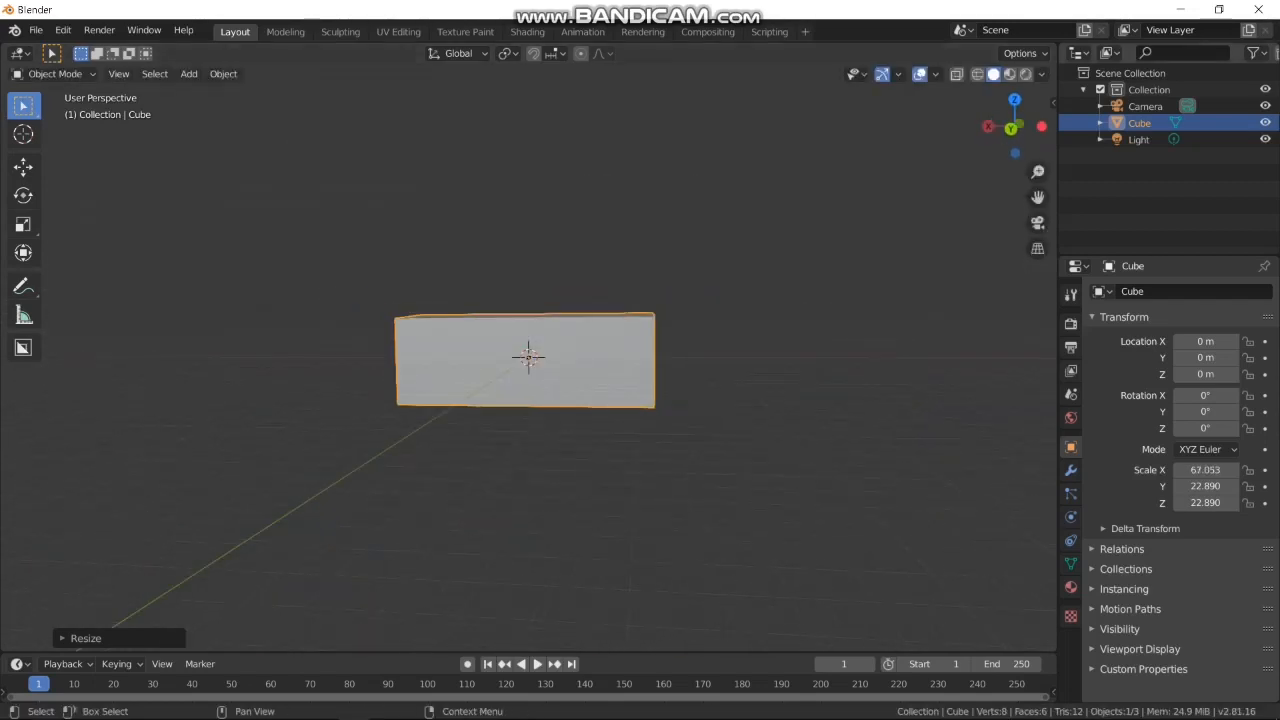
Move the camera to the block's positive X end, at about X 74.3 m, Y -0.32 m, Z 0.63 m
{"action": "left_click", "coordinate": [1145, 106]}
{"action": "middle_click_drag", "start_coordinate": [930, 300], "coordinate": [961, 285]}
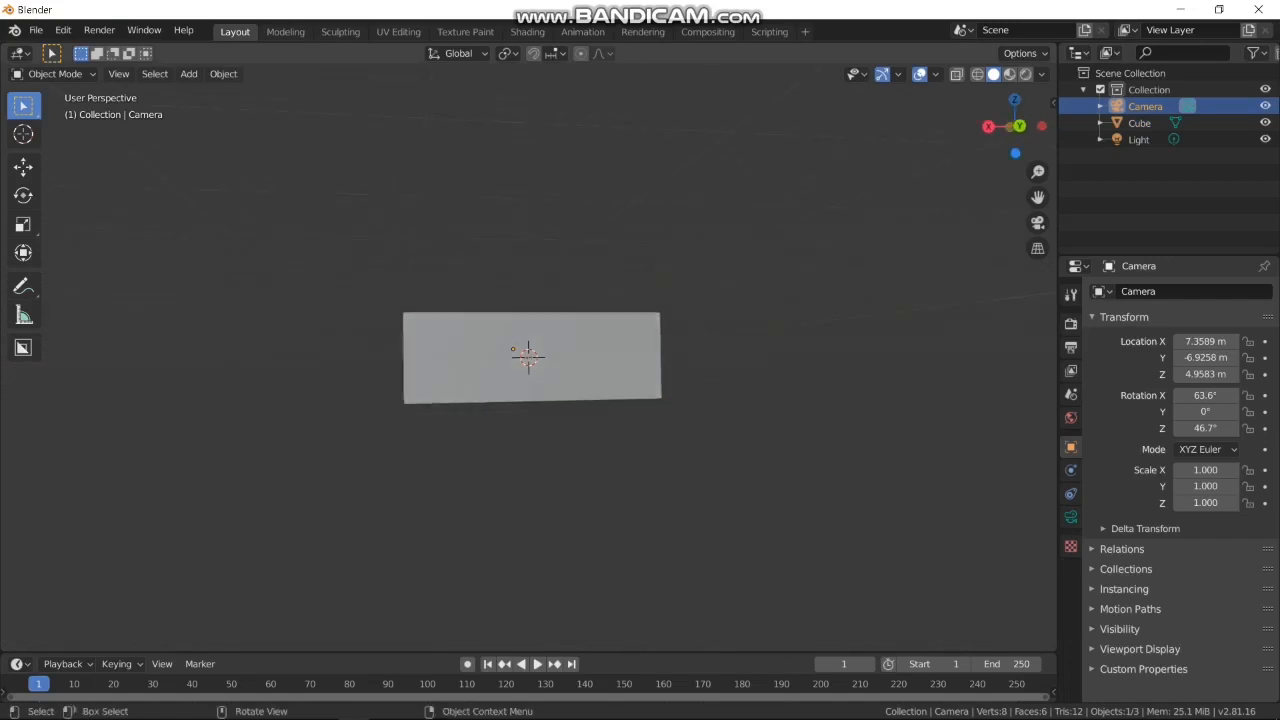
{"action": "key", "text": "g"}
{"action": "left_click", "coordinate": [837, 290]}
{"action": "middle_click_drag", "start_coordinate": [837, 290], "coordinate": [968, 312]}
{"action": "scroll", "coordinate": [900, 318], "scroll_direction": "up", "scroll_amount": 3}
{"action": "key", "text": "g"}
{"action": "left_click", "coordinate": [1045, 323]}
{"action": "middle_click_drag", "start_coordinate": [1045, 323], "coordinate": [1017, 345]}
{"action": "scroll", "coordinate": [1012, 375], "scroll_direction": "up", "scroll_amount": 2}
Set the camera's X and Z rotation to 0°
{"action": "key", "text": "n"}
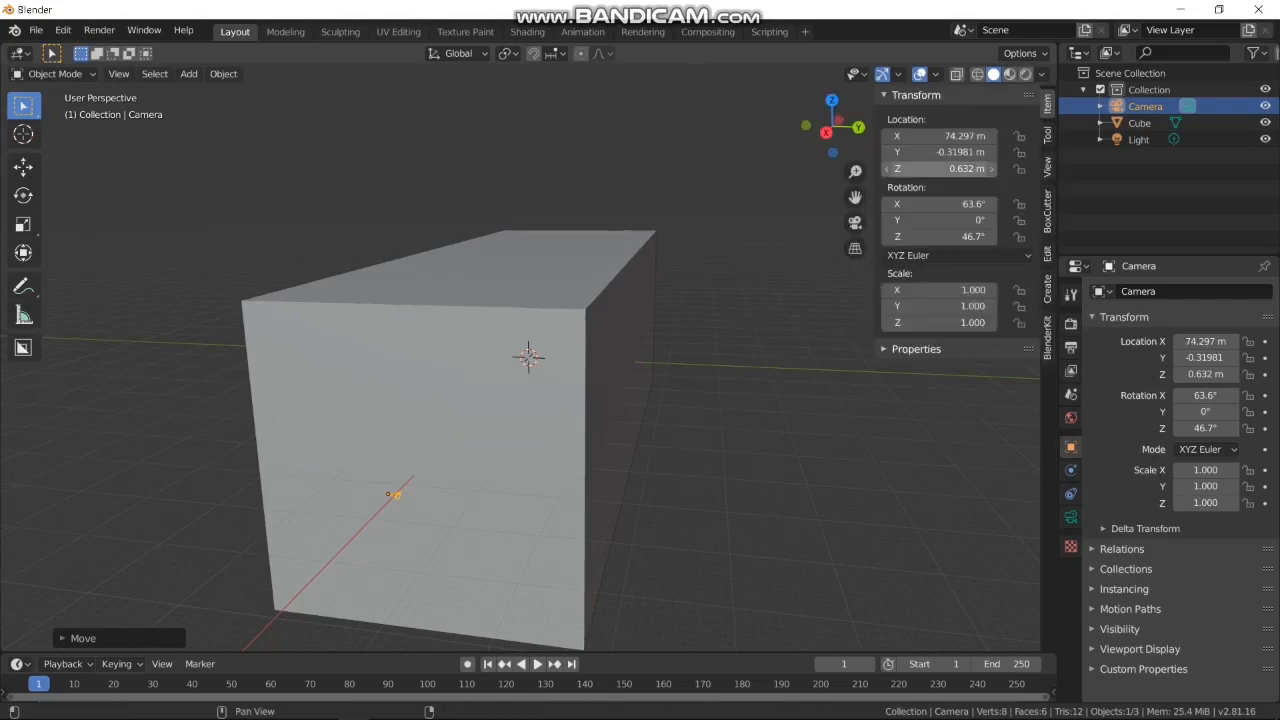
{"action": "left_click", "coordinate": [940, 152]}
{"action": "key", "text": "Return"}
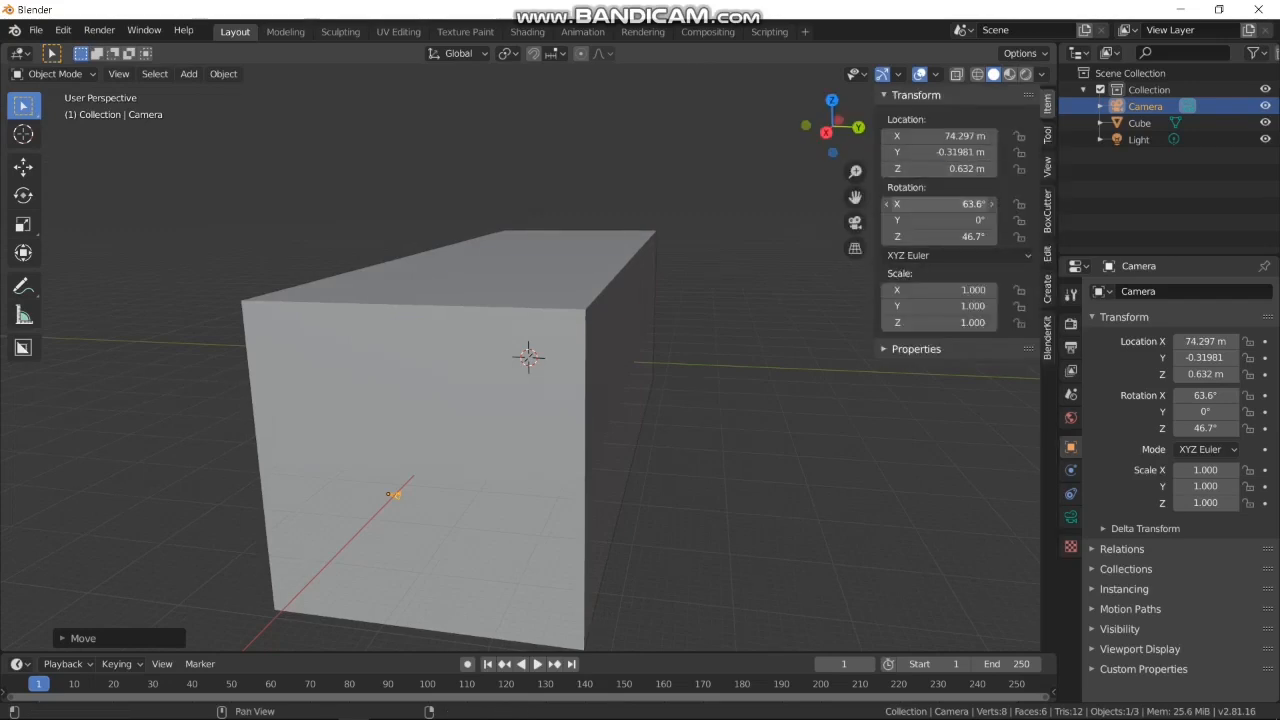
{"action": "key", "text": "Return"}
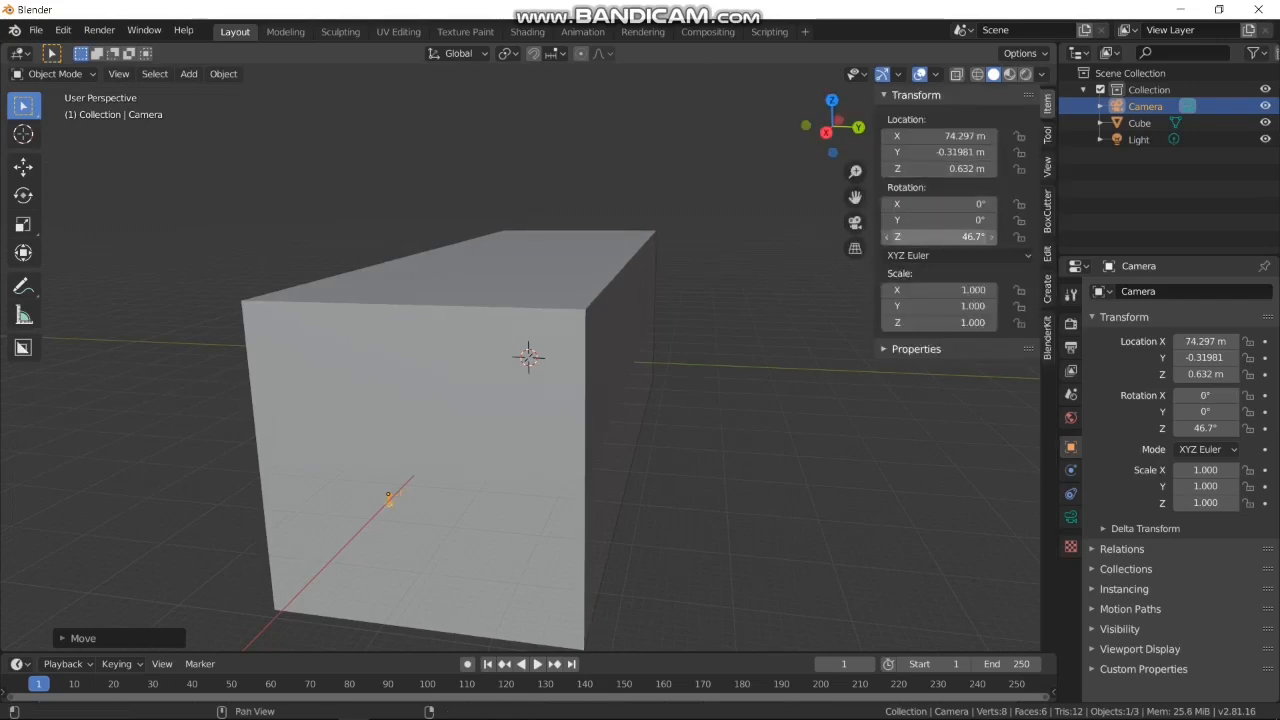
{"action": "key", "text": "Return"}
Rotate the camera about the global X axis to 90°
{"action": "middle_click_drag", "start_coordinate": [700, 345], "coordinate": [610, 400]}
{"action": "key", "text": "KP_Decimal"}
{"action": "scroll", "coordinate": [650, 316], "scroll_direction": "down", "scroll_amount": 5}
{"action": "key", "text": "r"}
{"action": "key", "text": "x"}
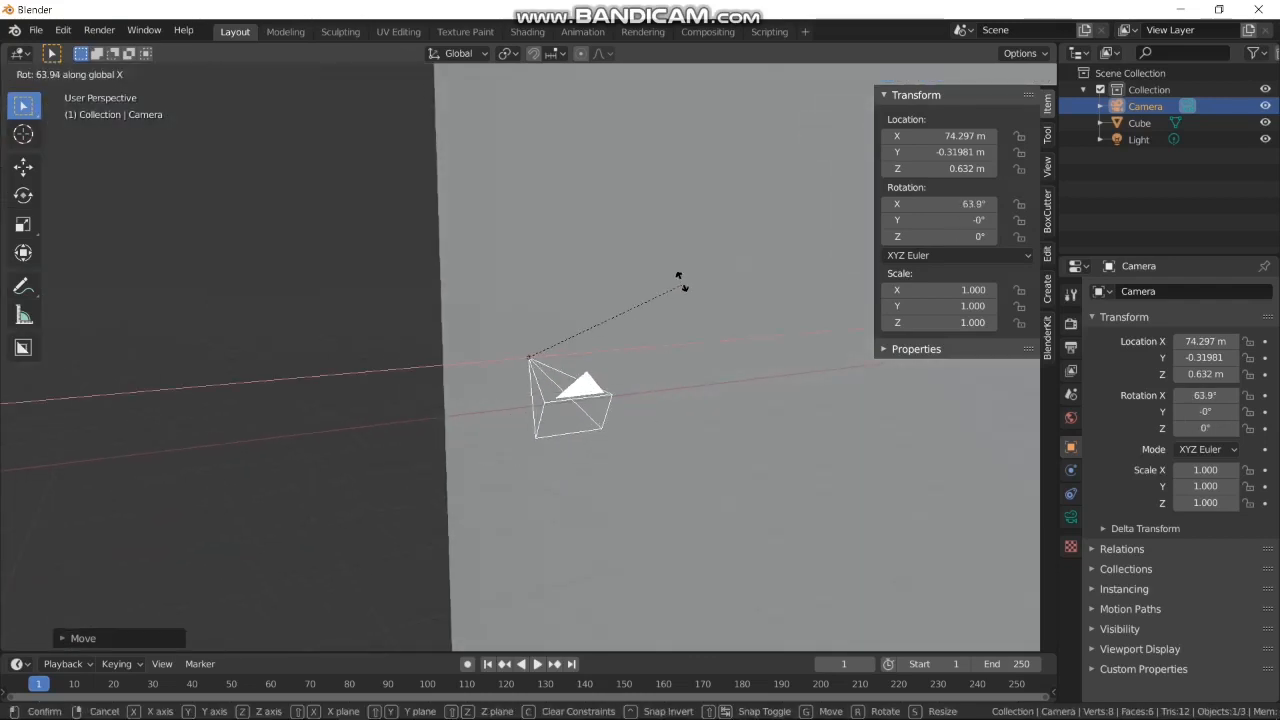
{"action": "left_click", "coordinate": [643, 213]}
Rotate the camera about the global Z axis to 90° so it faces down the length of the block
{"action": "middle_click_drag", "start_coordinate": [643, 213], "coordinate": [734, 400]}
{"action": "key", "text": "r"}
{"action": "key", "text": "z"}
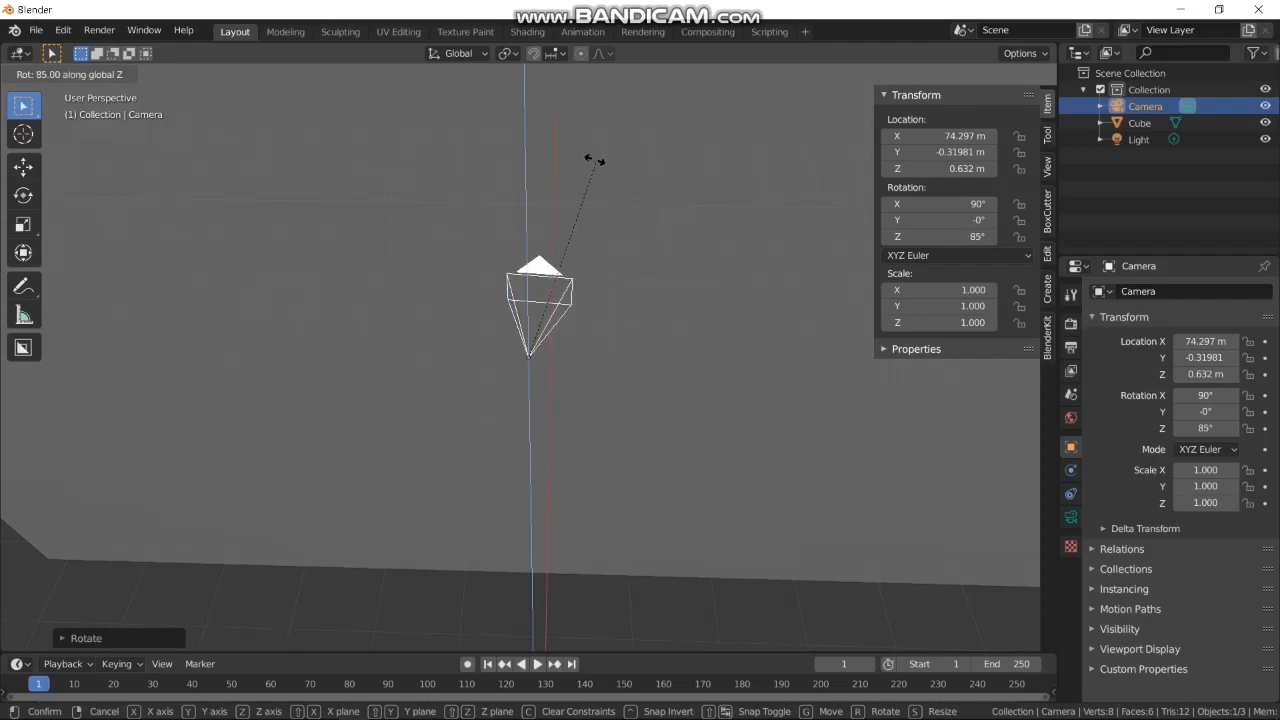
{"action": "left_click", "coordinate": [571, 151]}
{"action": "scroll", "coordinate": [525, 100], "scroll_direction": "down", "scroll_amount": 6}
{"action": "middle_click_drag", "start_coordinate": [571, 151], "coordinate": [518, 74]}
{"action": "scroll", "coordinate": [520, 355], "scroll_direction": "down", "scroll_amount": 5}
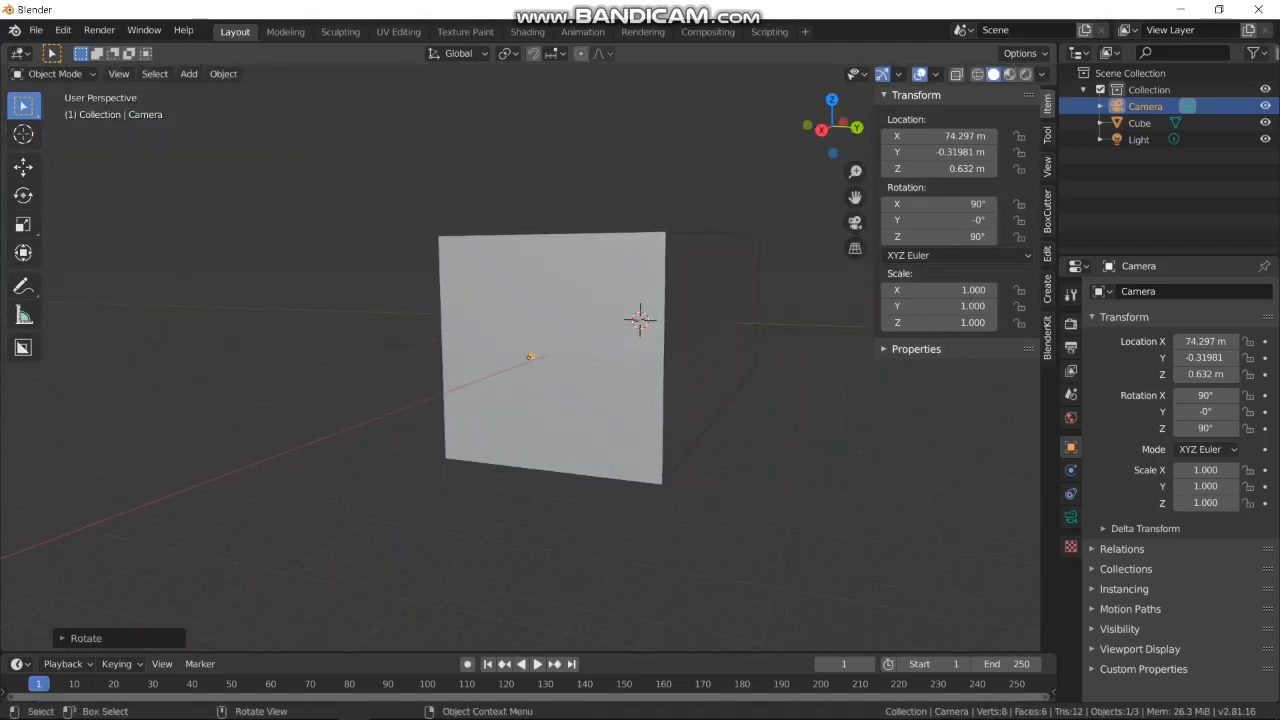
Select the large block and set its viewport display to Wire
{"action": "left_click", "coordinate": [530, 356]}
{"action": "scroll", "coordinate": [530, 356], "scroll_direction": "down", "scroll_amount": 3}
{"action": "scroll", "coordinate": [531, 355], "scroll_direction": "up", "scroll_amount": 6}
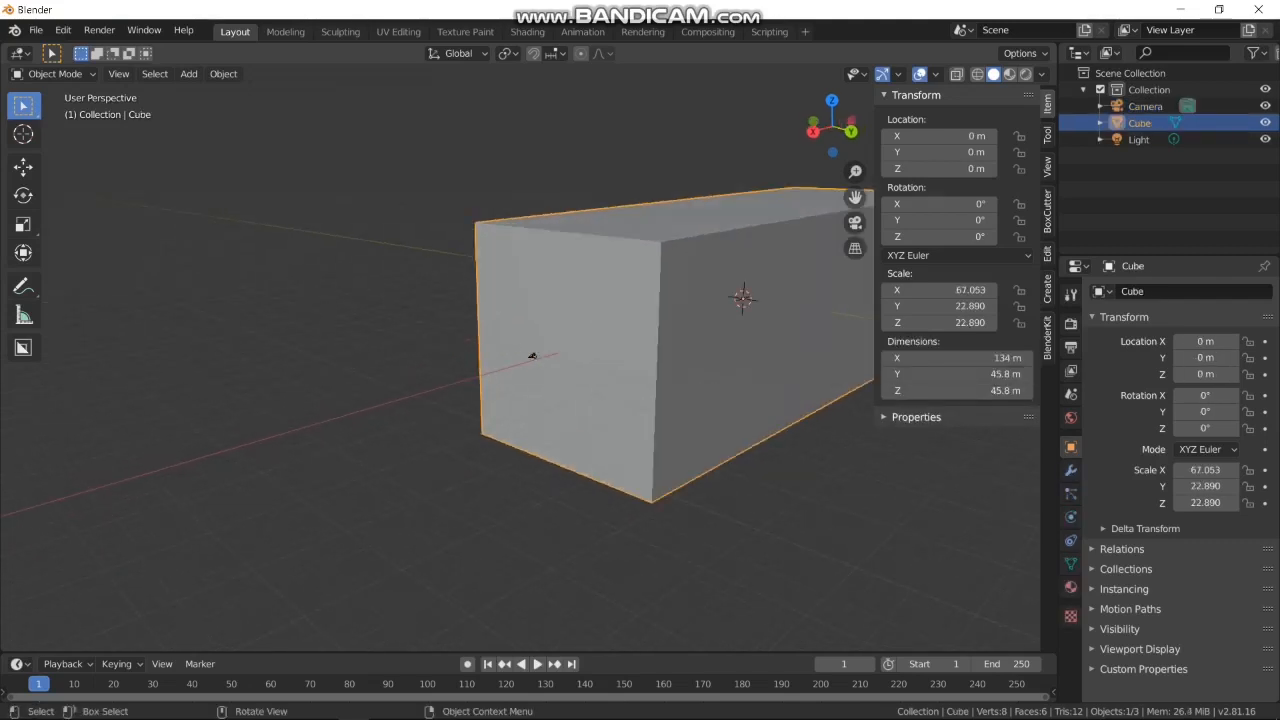
{"action": "left_click", "coordinate": [1071, 470]}
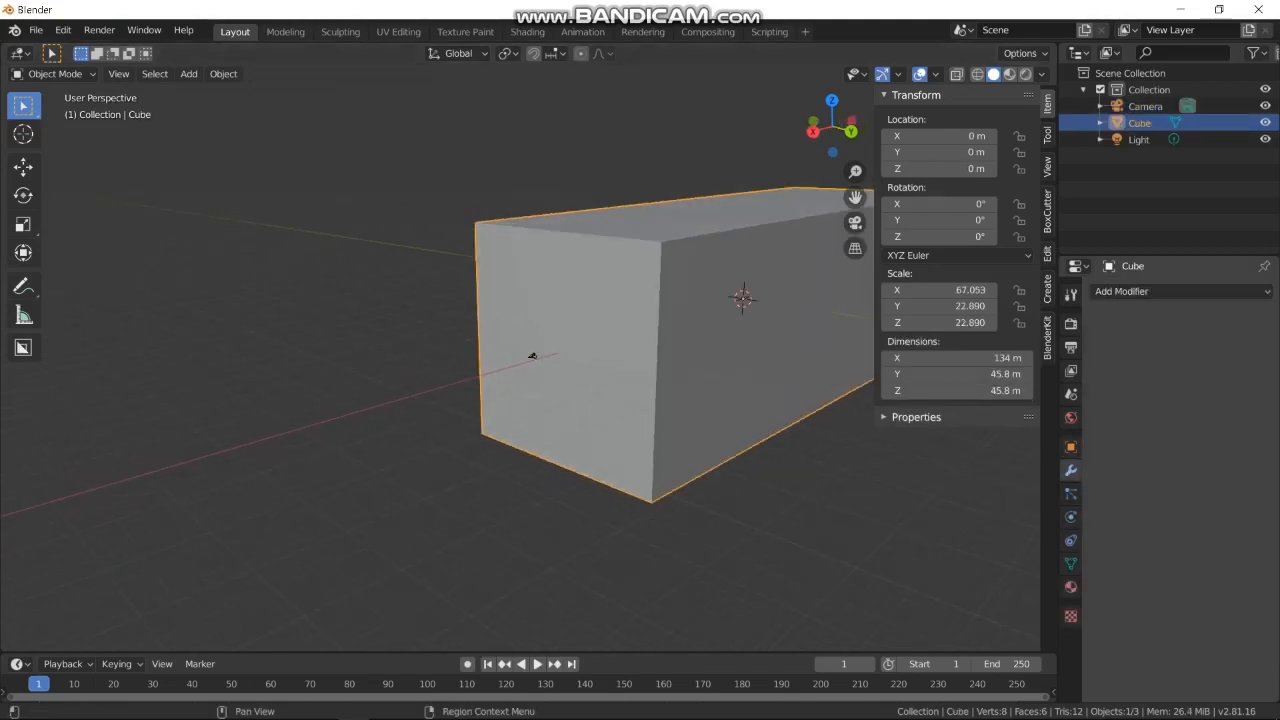
{"action": "left_click", "coordinate": [1071, 494]}
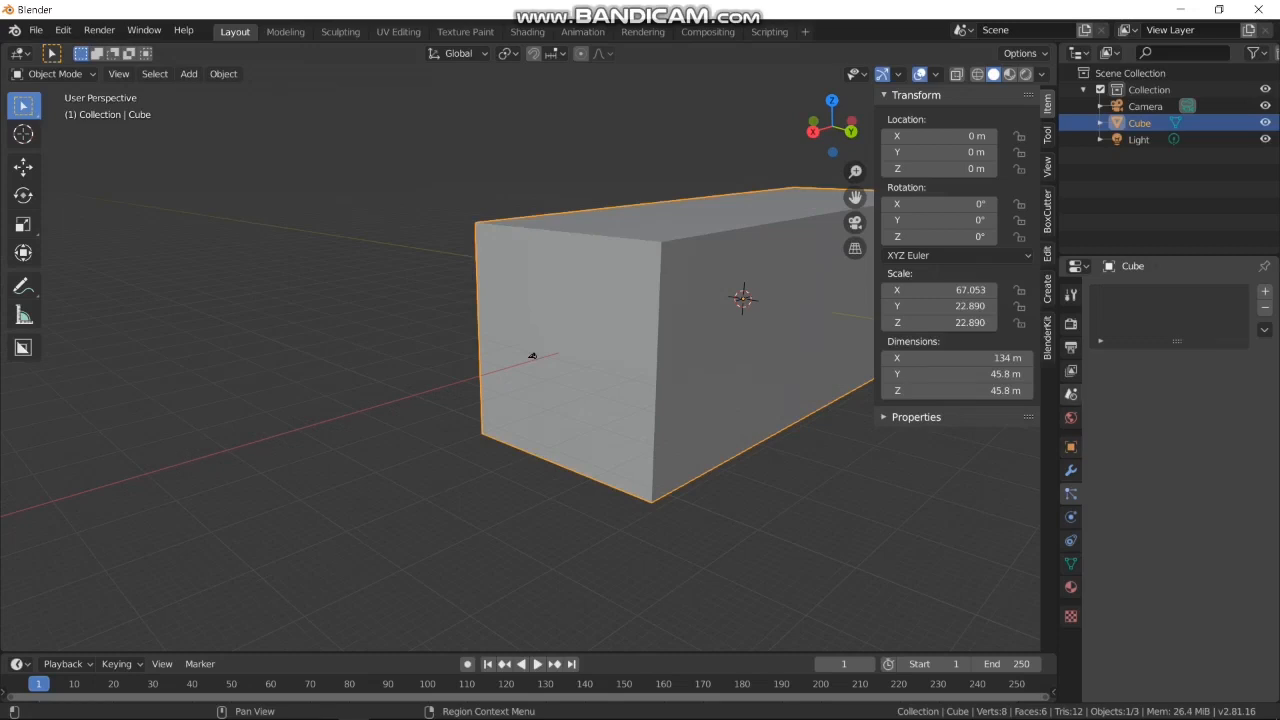
{"action": "left_click", "coordinate": [1071, 394]}
{"action": "left_click", "coordinate": [1071, 563]}
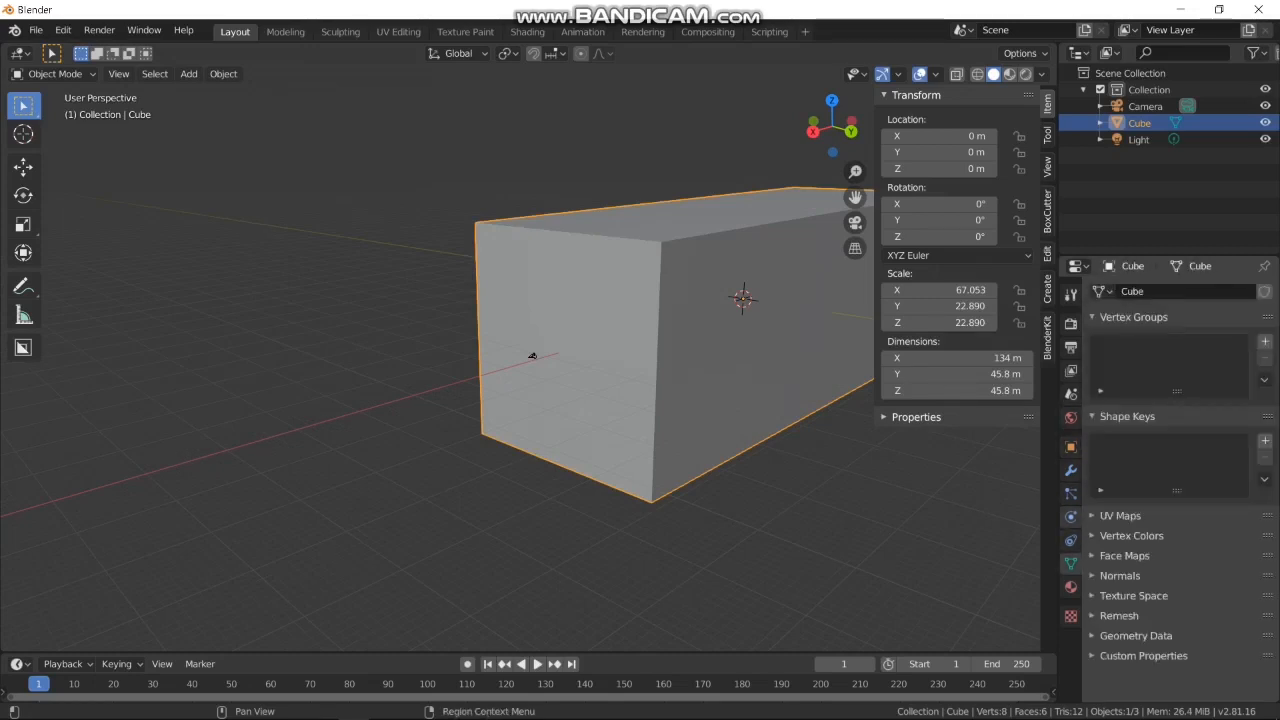
{"action": "left_click", "coordinate": [1071, 447]}
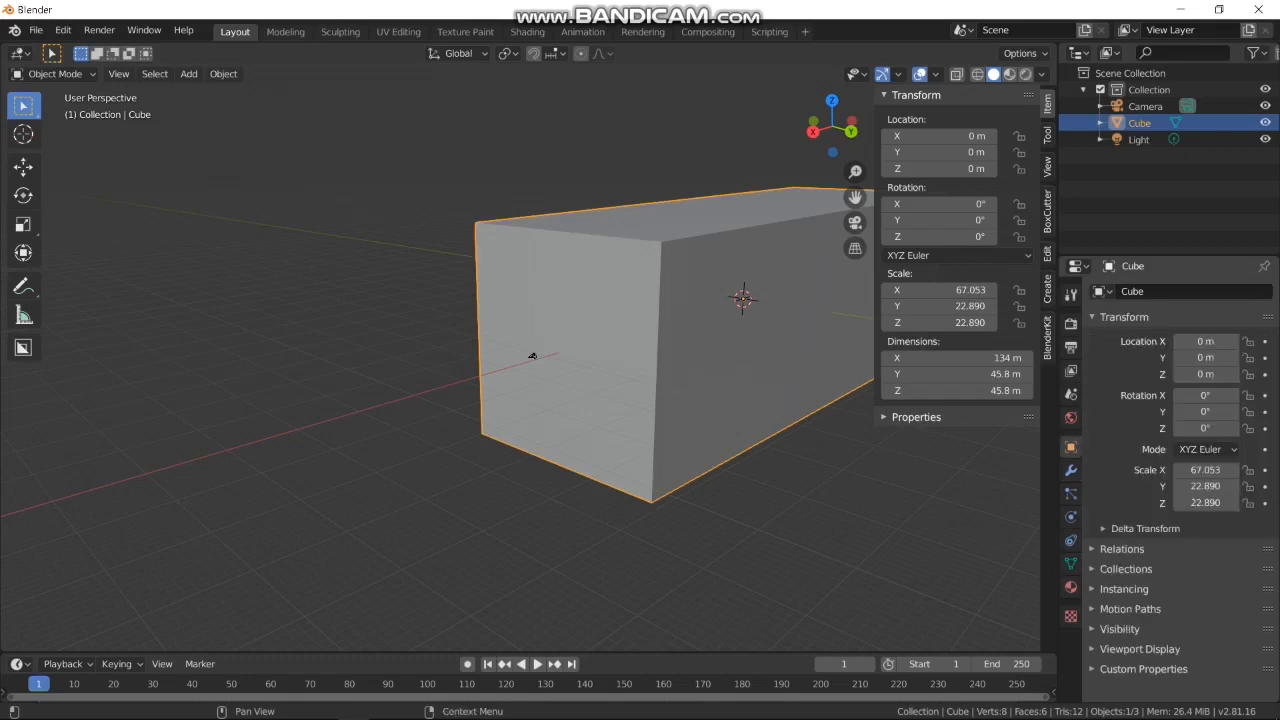
{"action": "left_click", "coordinate": [1139, 649]}
{"action": "scroll", "coordinate": [1139, 640], "scroll_direction": "down", "scroll_amount": 3}
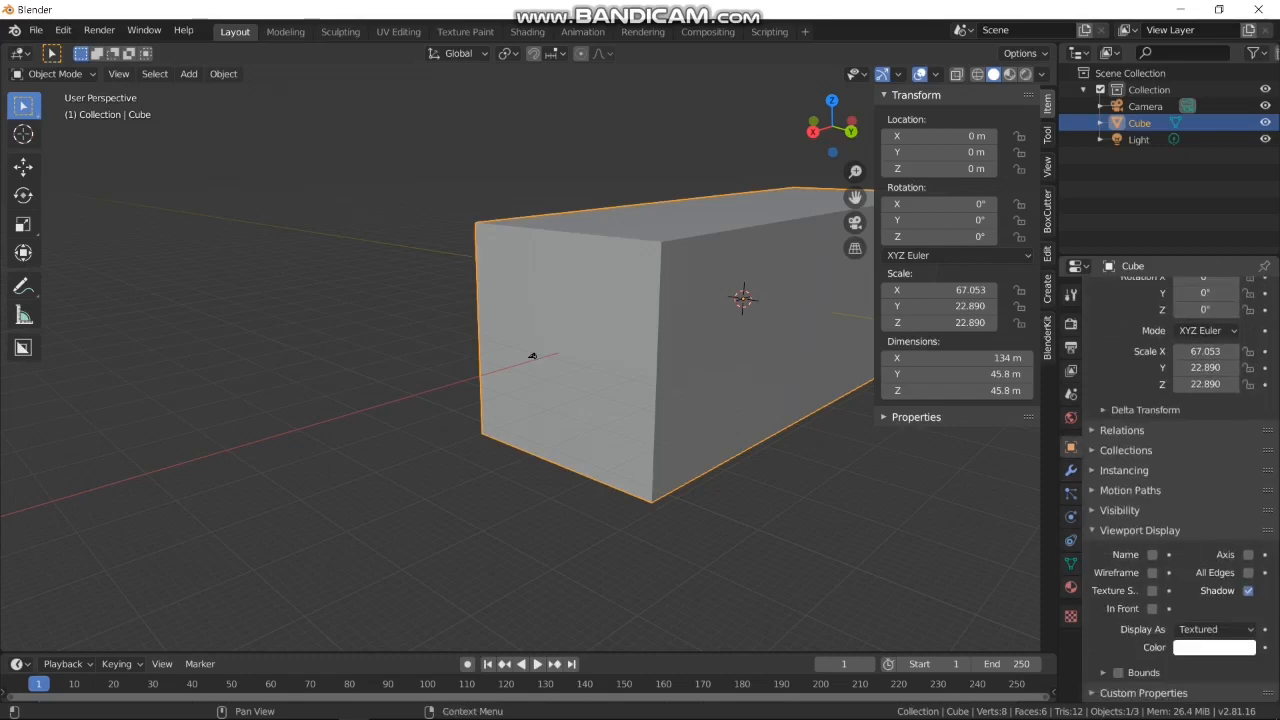
{"action": "left_click", "coordinate": [1215, 629]}
{"action": "left_click", "coordinate": [1200, 592]}
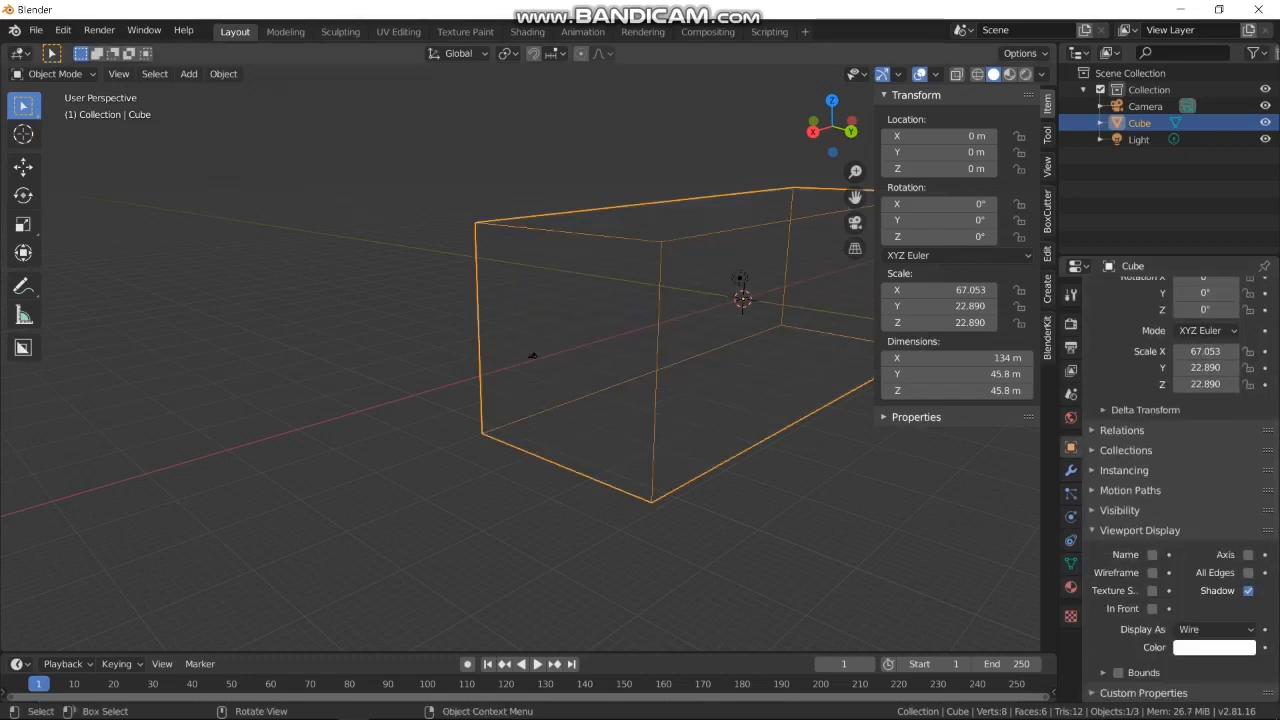
Look through the camera and set its clip end distance to 400 m
{"action": "key", "text": "KP_0"}
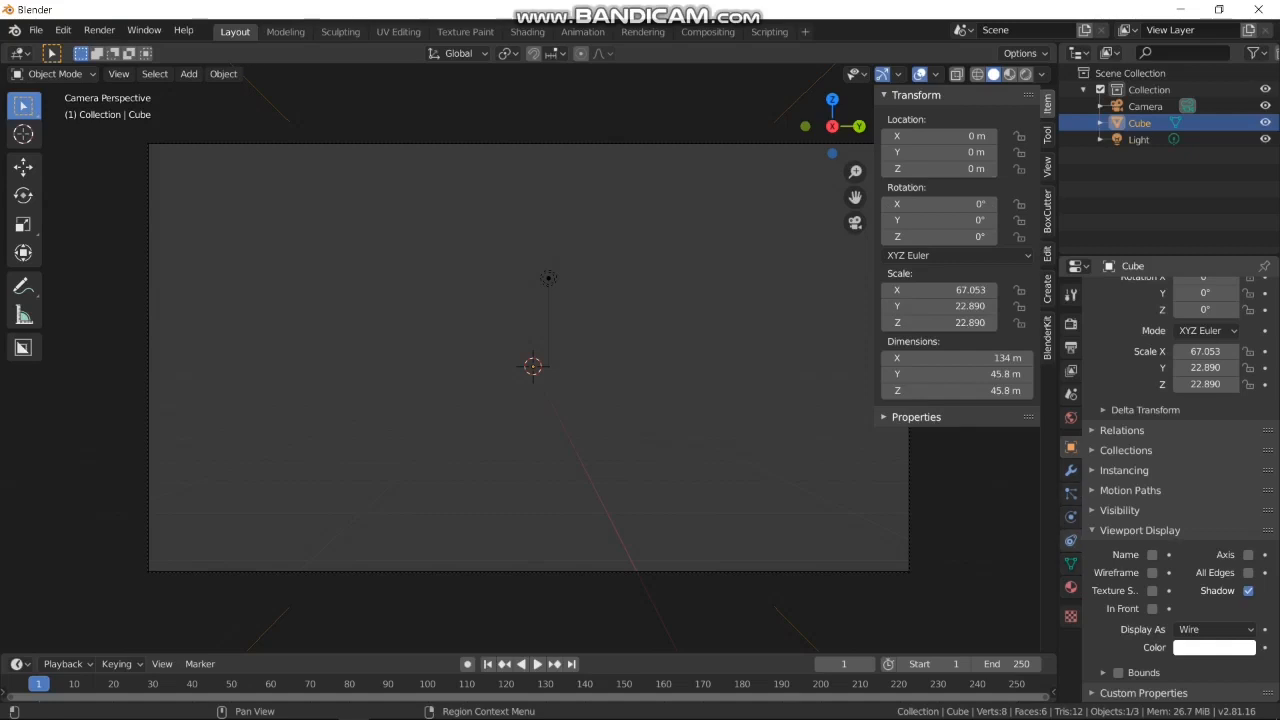
{"action": "left_click", "coordinate": [1145, 106]}
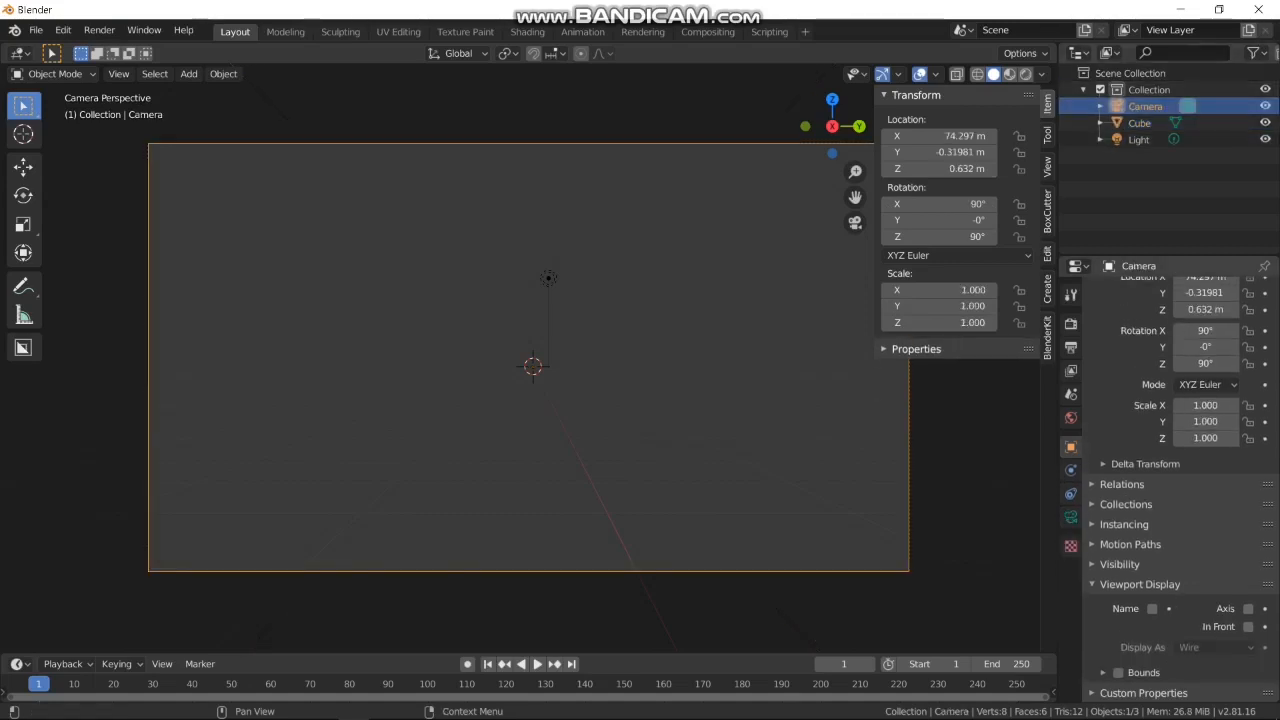
{"action": "scroll", "coordinate": [1205, 411], "scroll_direction": "up", "scroll_amount": 3}
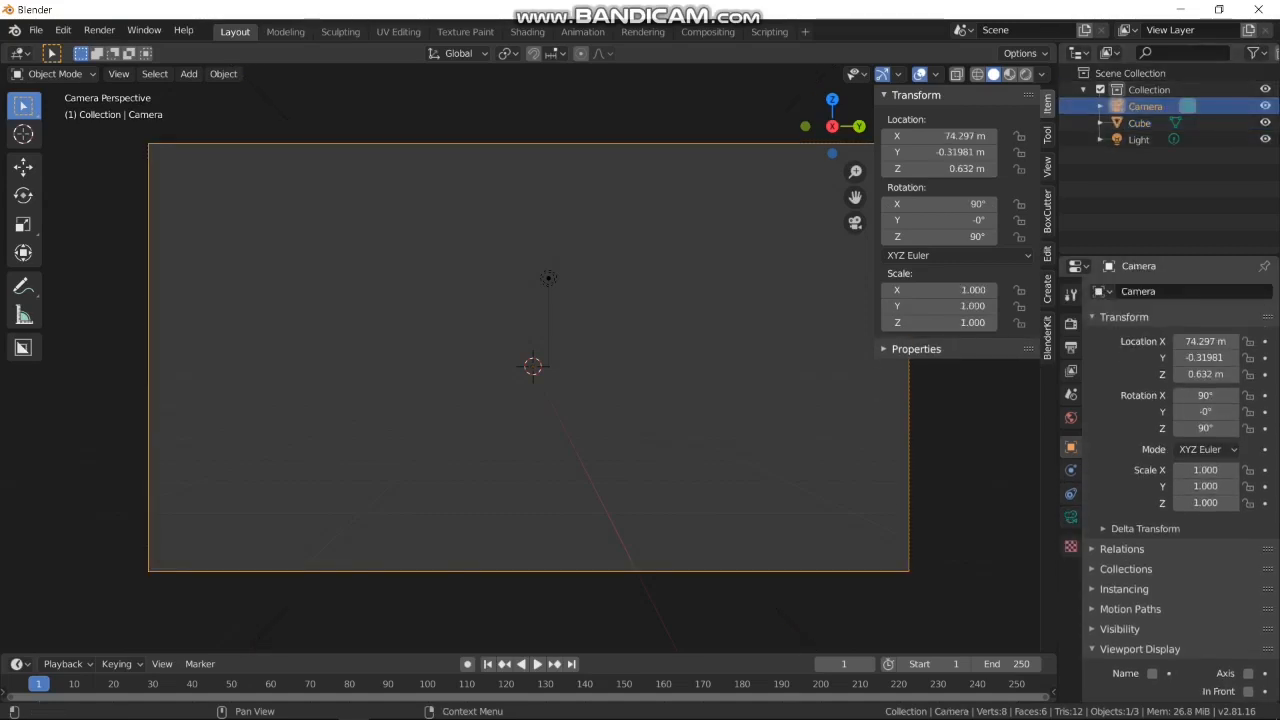
{"action": "scroll", "coordinate": [1180, 480], "scroll_direction": "down", "scroll_amount": 3}
{"action": "left_click", "coordinate": [1071, 517]}
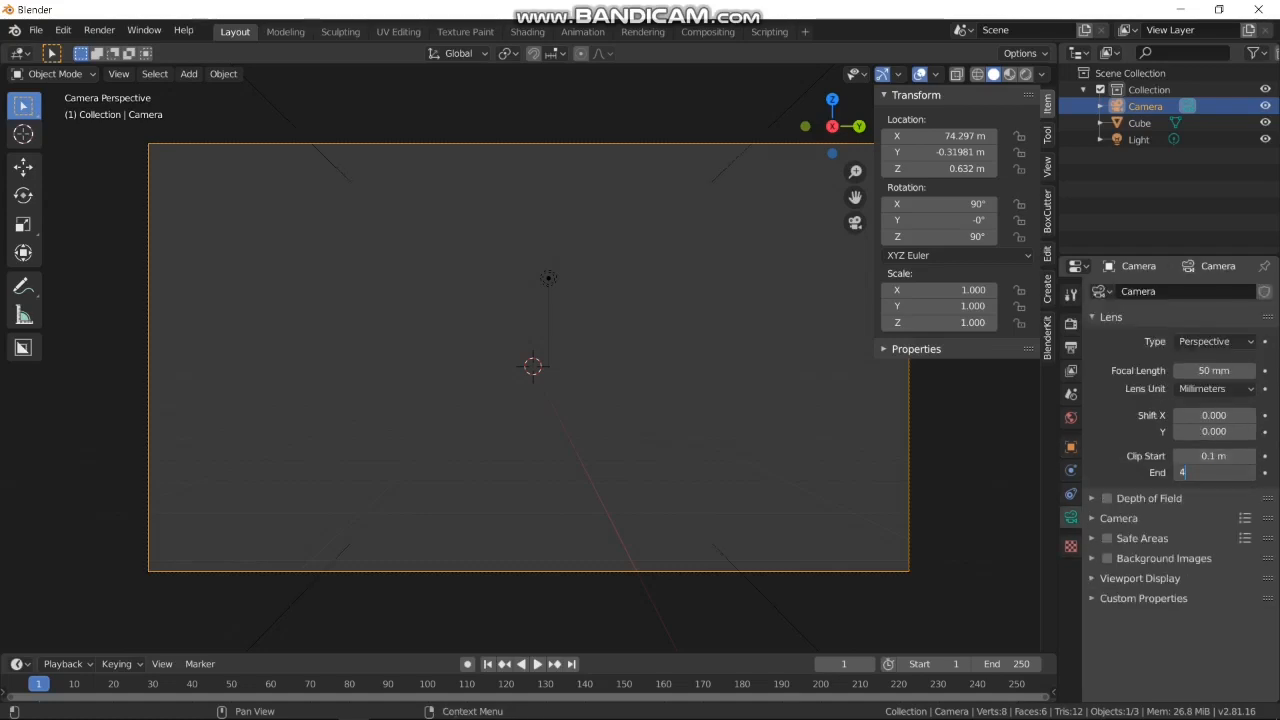
{"action": "key", "text": "Return"}
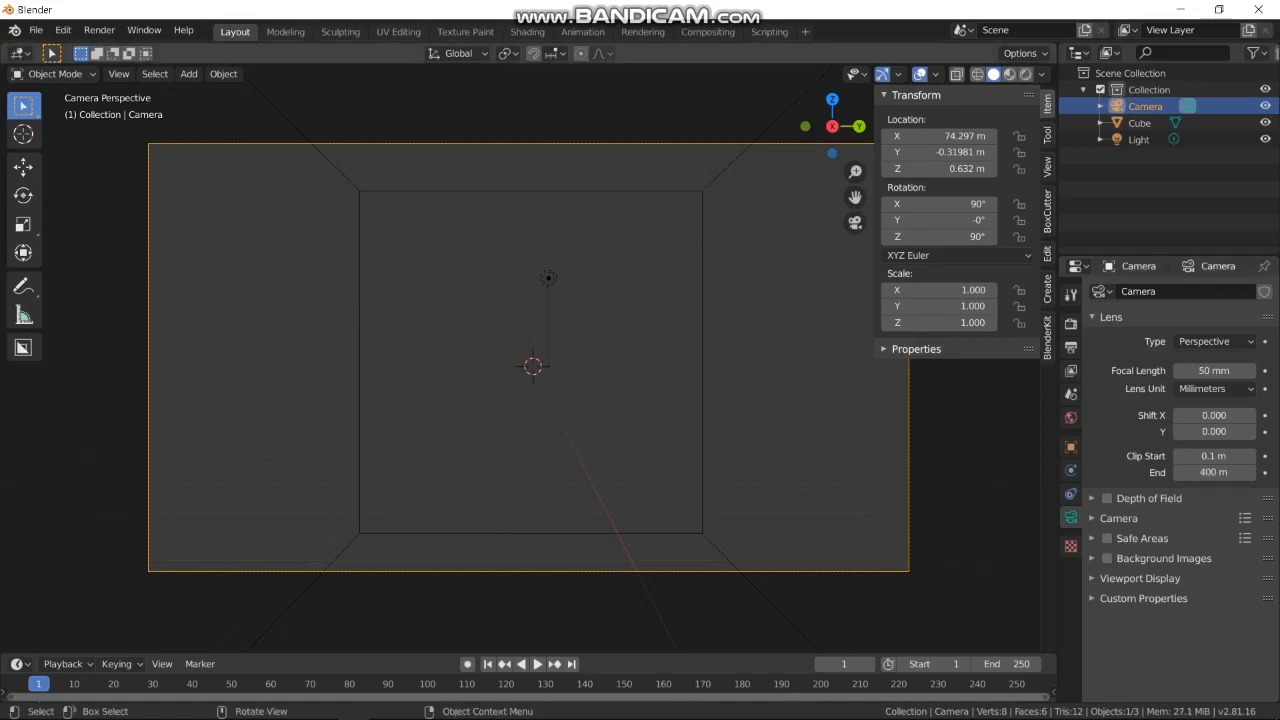
Widen the wireframe box along the Y axis to a scale of about 37.97
{"action": "left_click", "coordinate": [706, 413]}
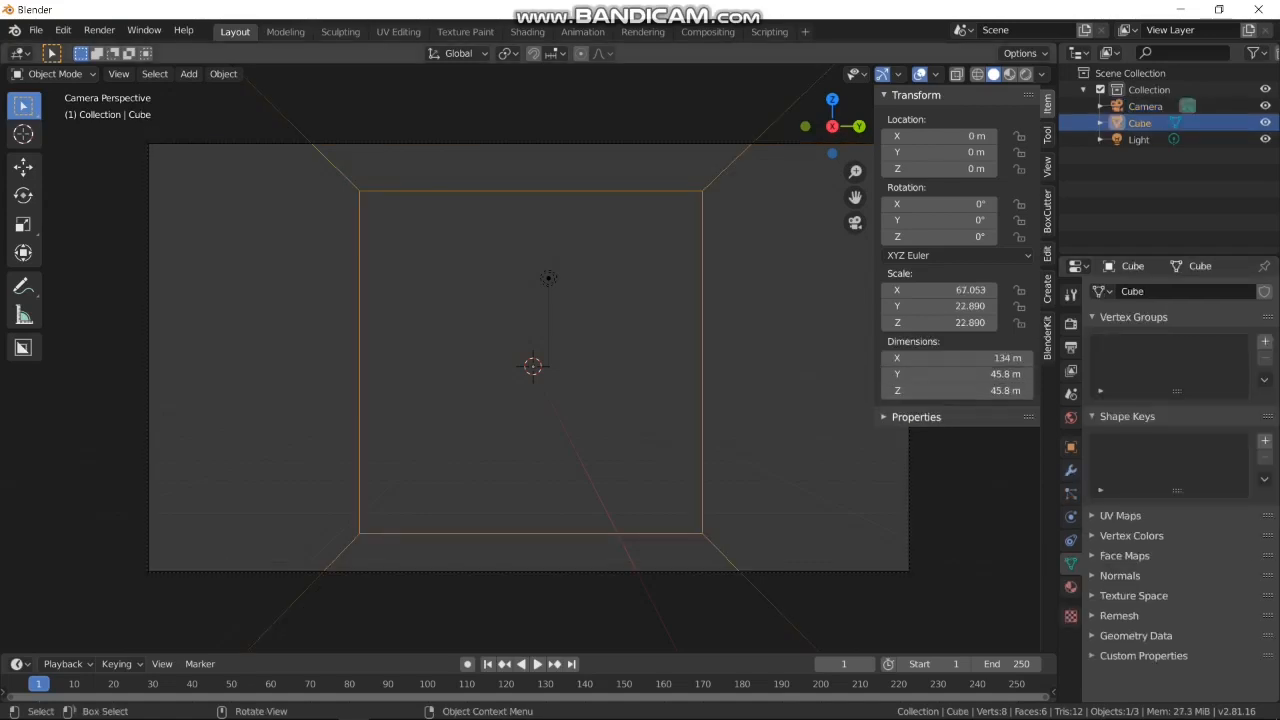
{"action": "key", "text": "s"}
{"action": "key", "text": "x"}
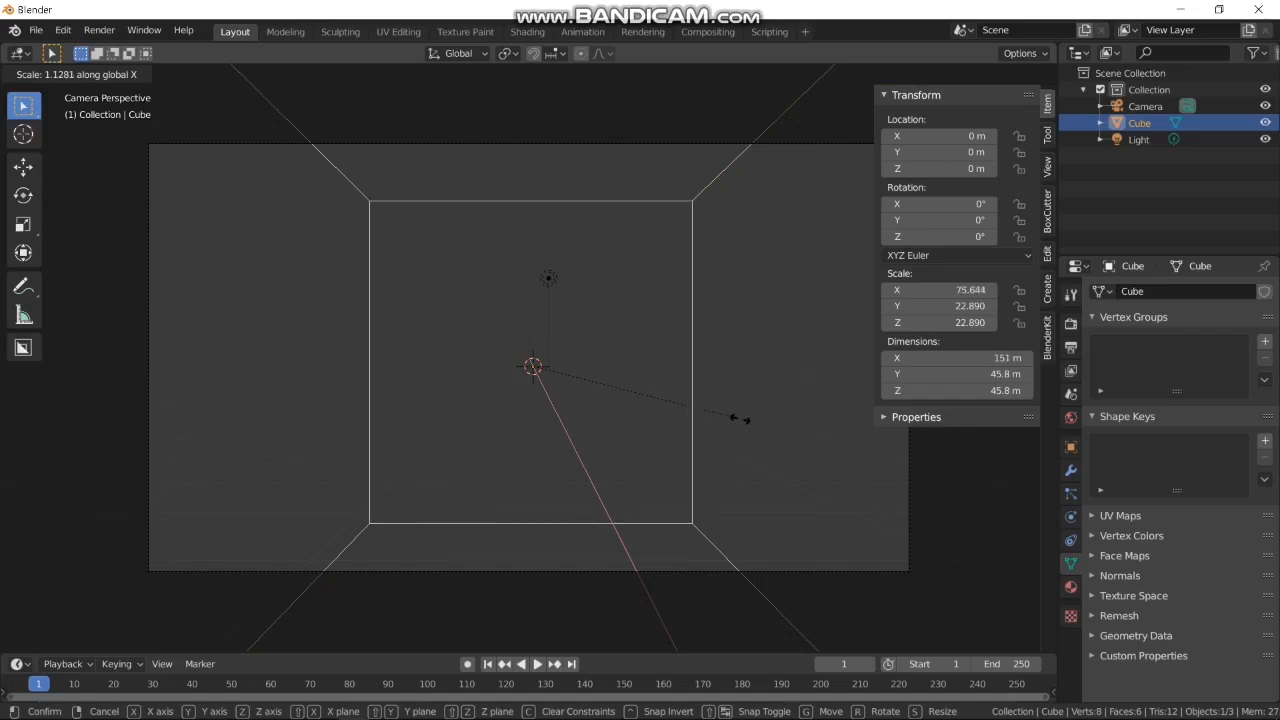
{"action": "key", "text": "y"}
{"action": "left_click", "coordinate": [837, 434]}
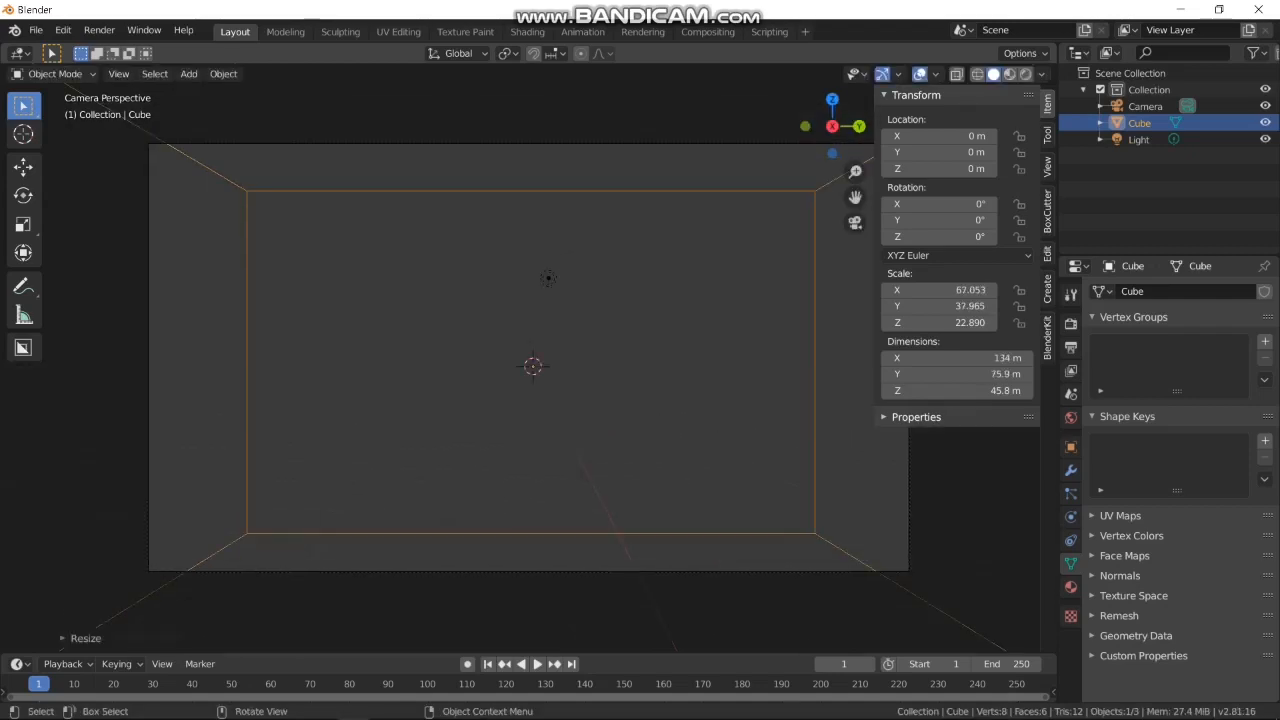
Add a new cube and move it to about Y -9.98 m, Z -4.82 m inside the wireframe box
{"action": "key", "text": "shift+a"}
{"action": "mouse_move", "coordinate": [556, 399]}
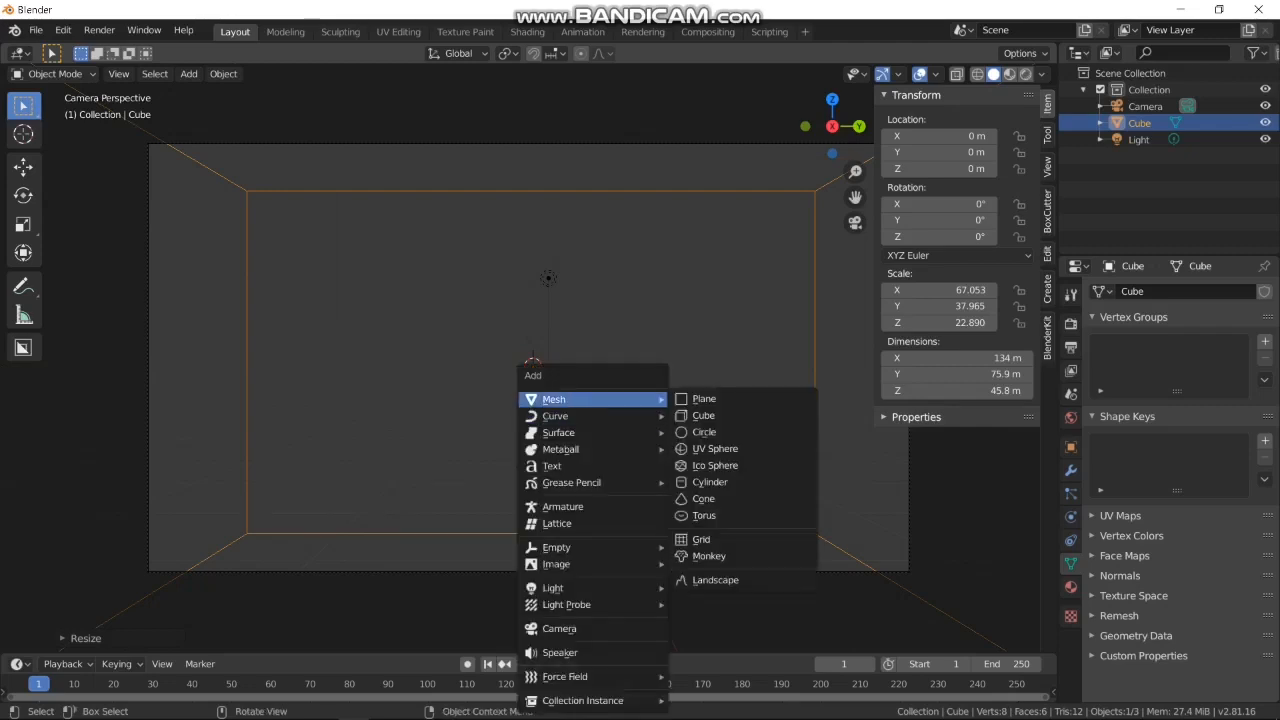
{"action": "left_click", "coordinate": [703, 415]}
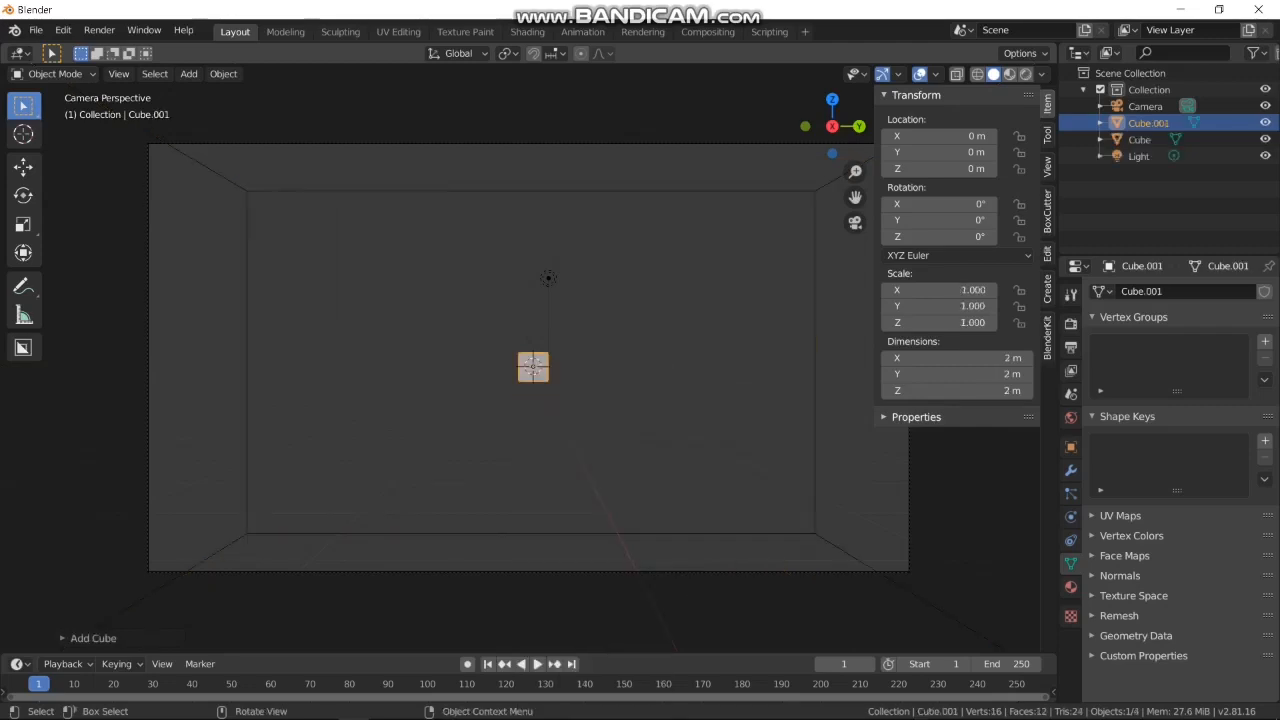
{"action": "key", "text": "g"}
{"action": "left_click", "coordinate": [560, 483]}
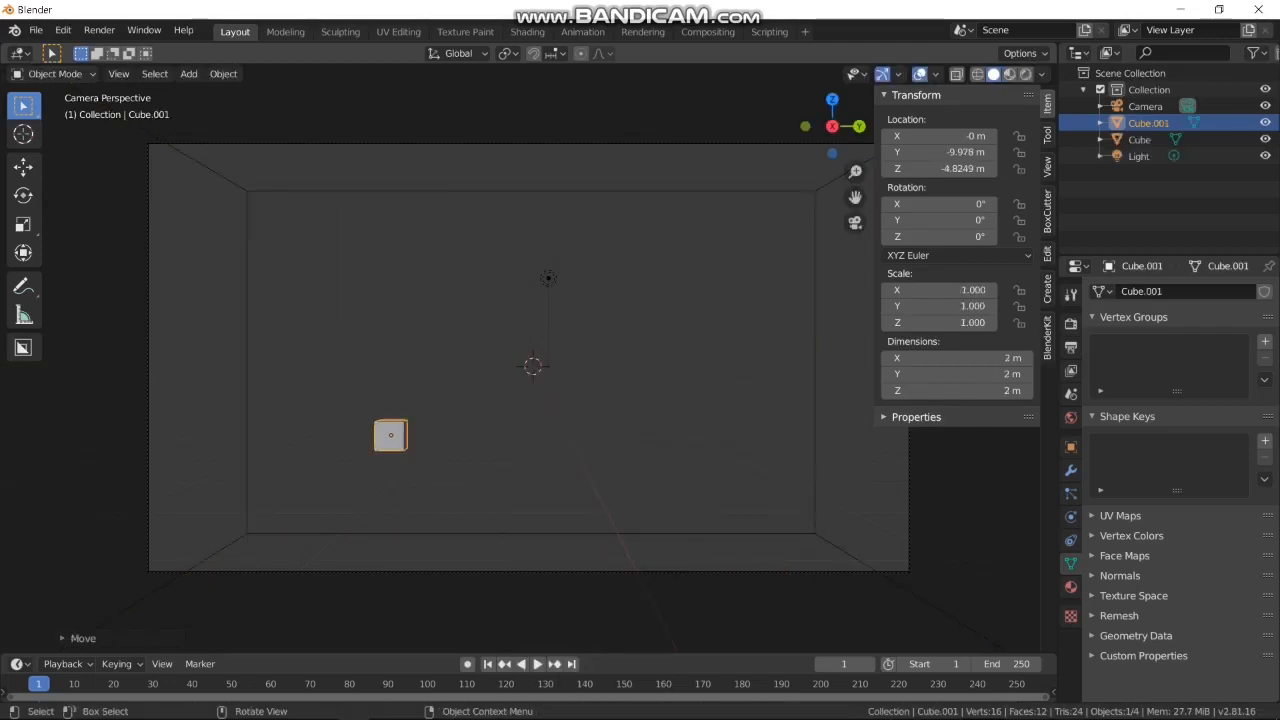
Scale the new cube uniformly to about 3 and move it along X towards the camera to about 38.2 m
{"action": "key", "text": "s"}
{"action": "left_click", "coordinate": [930, 552]}
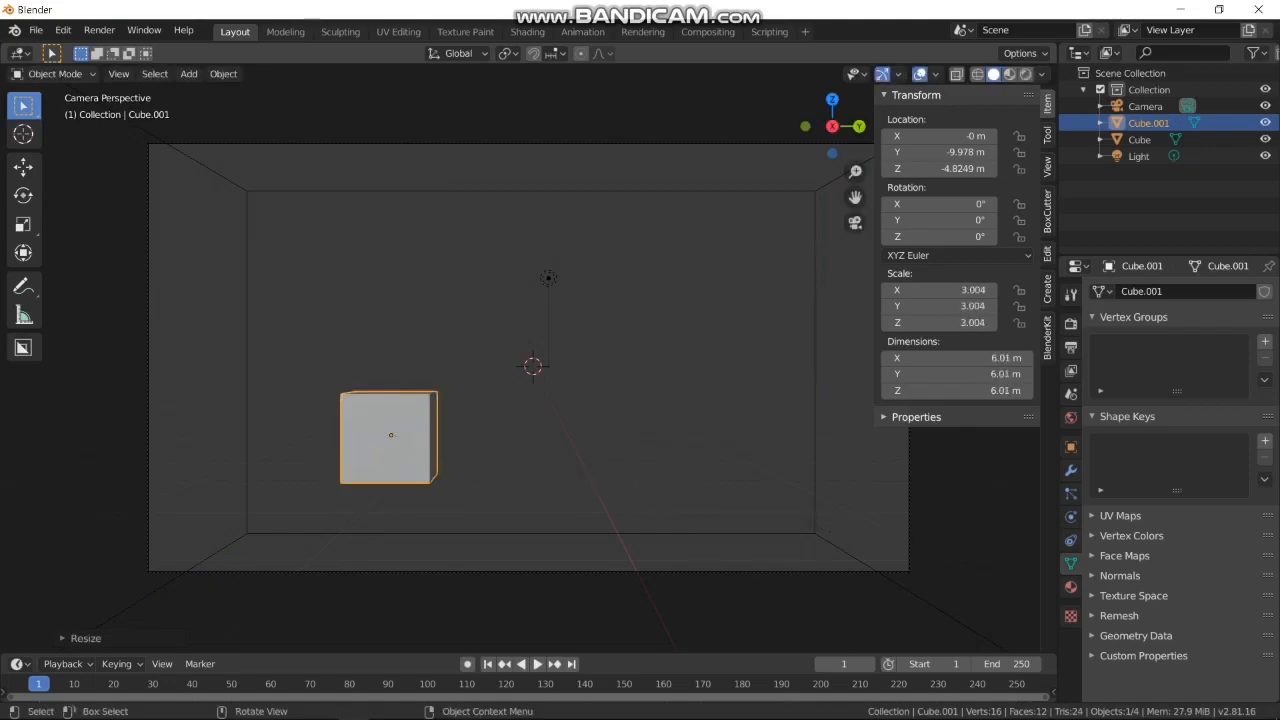
{"action": "key", "text": "g"}
{"action": "key", "text": "x"}
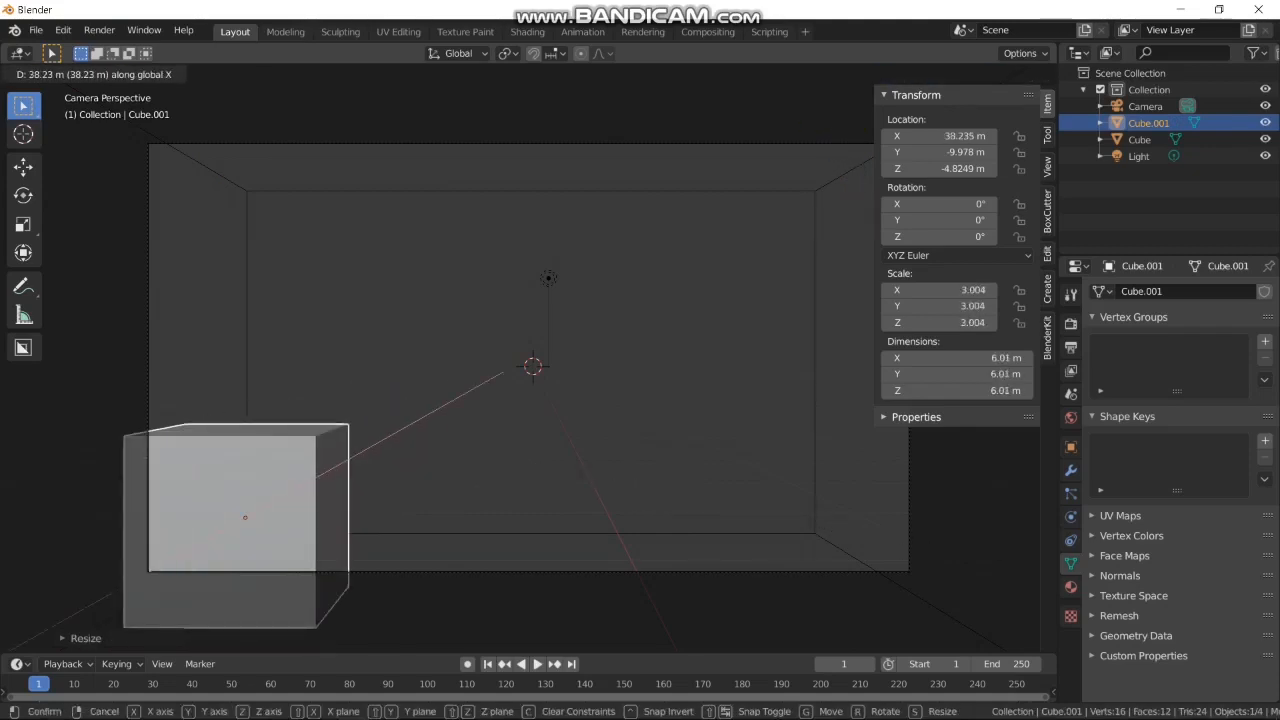
{"action": "key", "text": "Return"}
Duplicate the small cube along X to about 2.2 m and stretch the copy along X to a scale of about 9
{"action": "key", "text": "shift+d"}
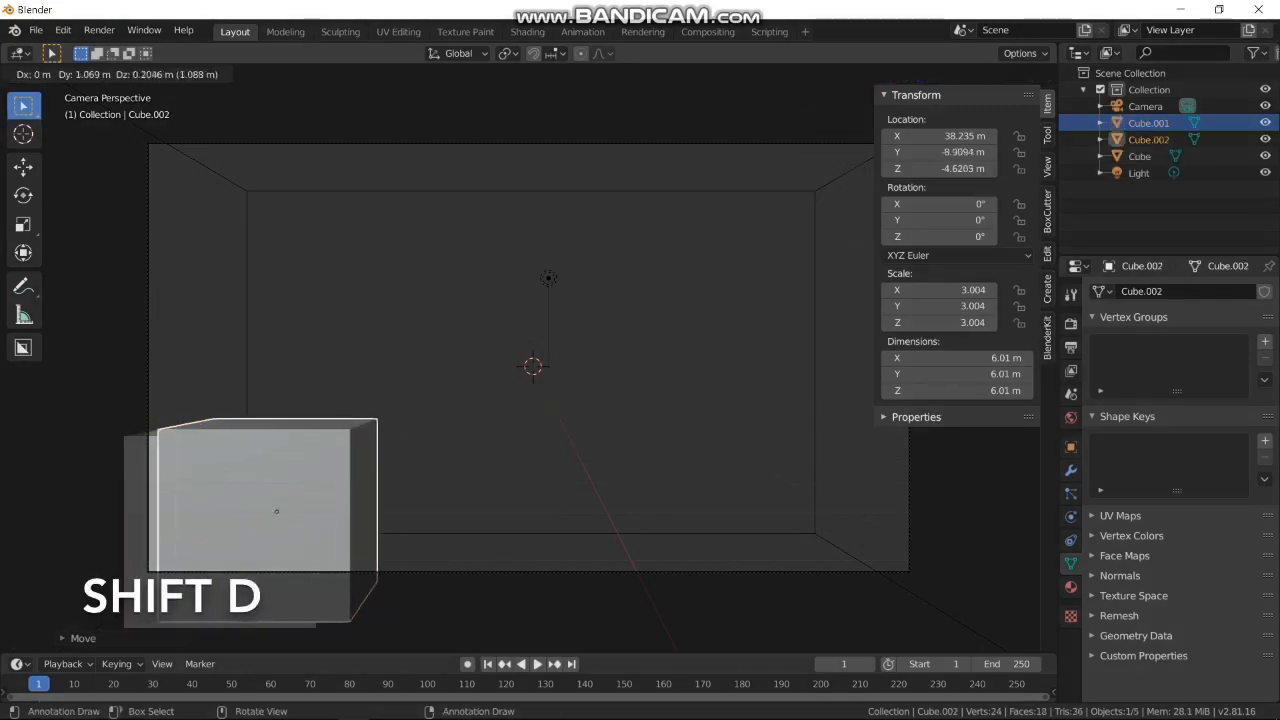
{"action": "key", "text": "x"}
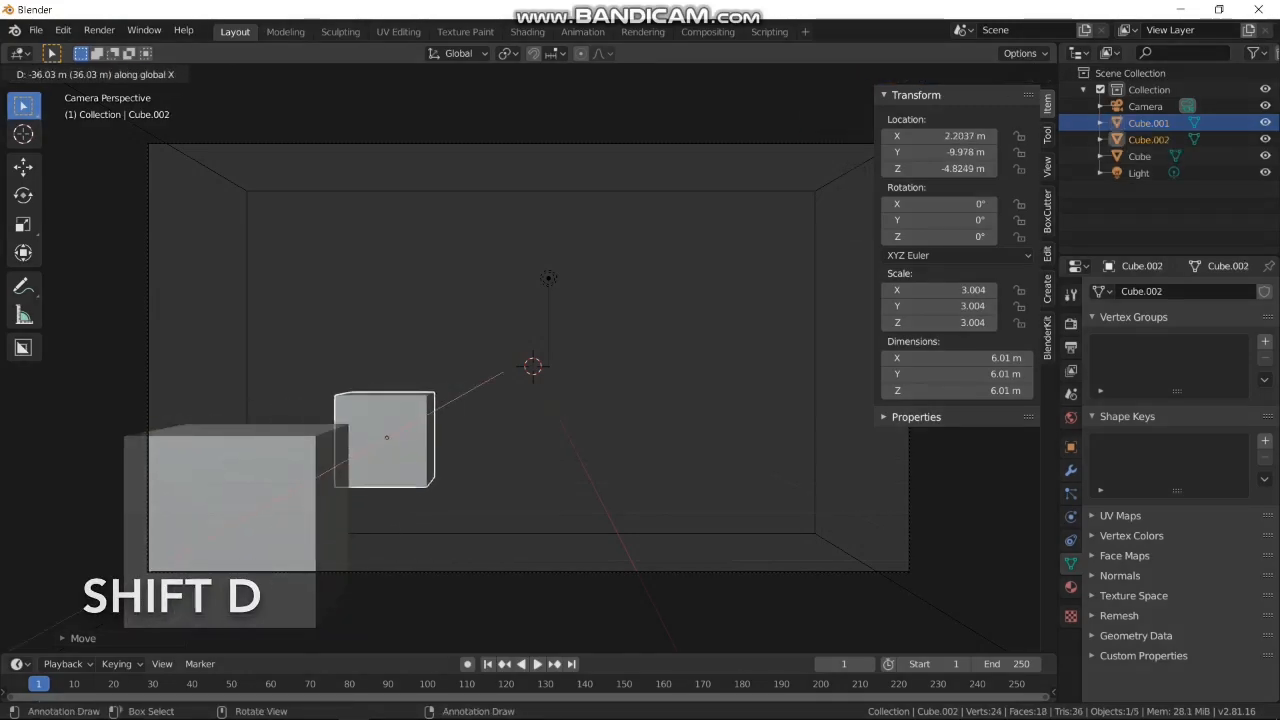
{"action": "key", "text": "Return"}
{"action": "key", "text": "s"}
{"action": "key", "text": "x"}
{"action": "key", "text": "Return"}
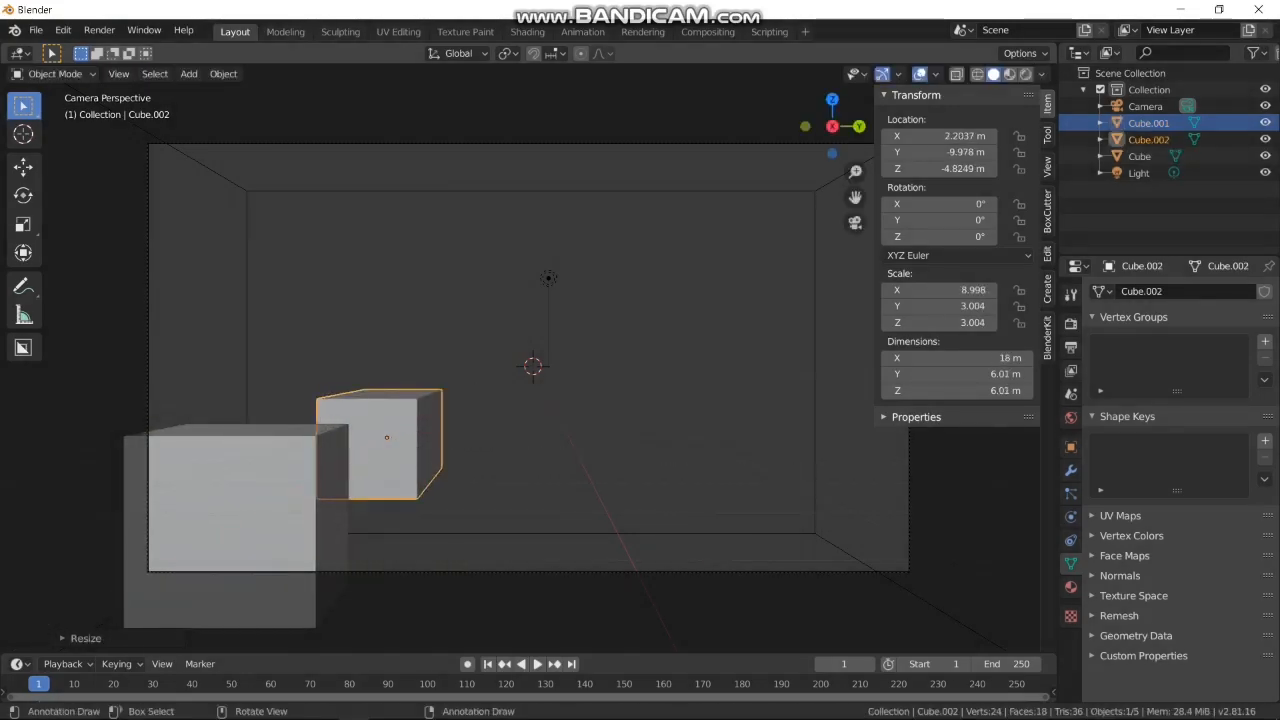
Stretch the rear block along Y to a scale of about 16.5 and lower it into place behind the foreground cube
{"action": "key", "text": "s"}
{"action": "key", "text": "y"}
{"action": "key", "text": "Return"}
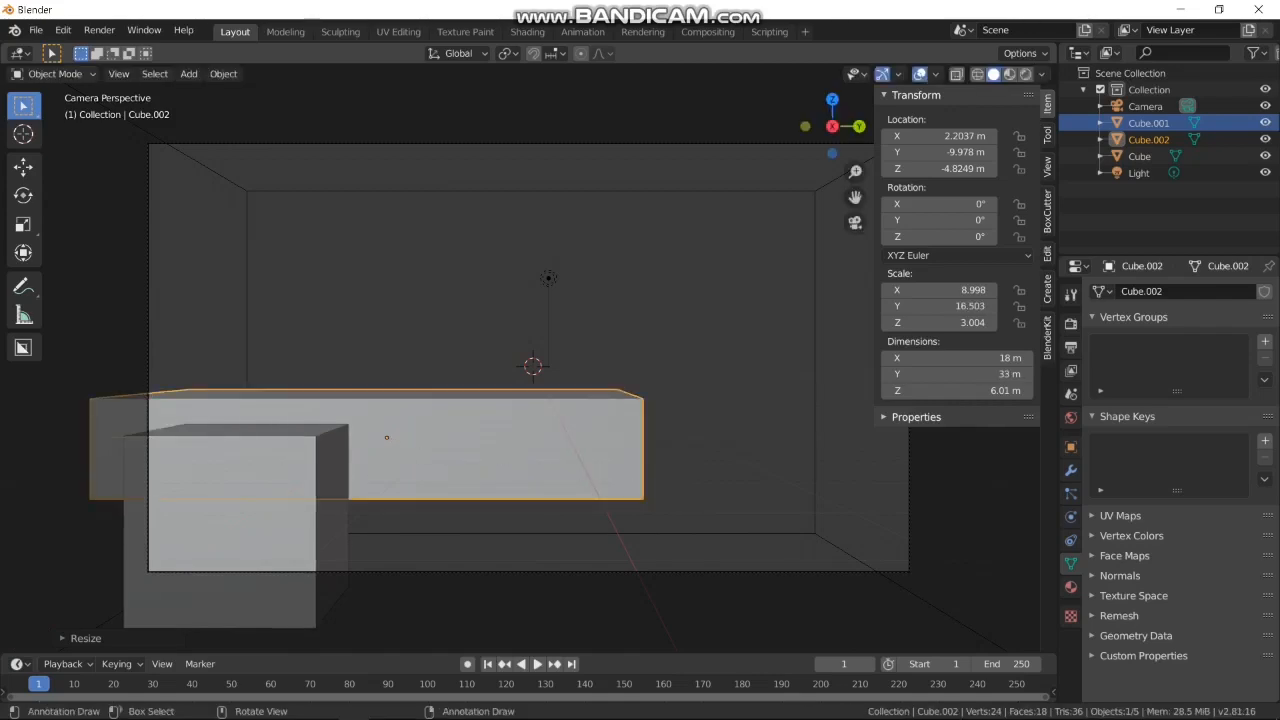
{"action": "key", "text": "g"}
{"action": "key", "text": "Return"}
Duplicate the wide block to about X 18.2 m, Y 18.6 m, Z -5.4 m and scale the copy along Z to about 4.34
{"action": "key", "text": "shift+d"}
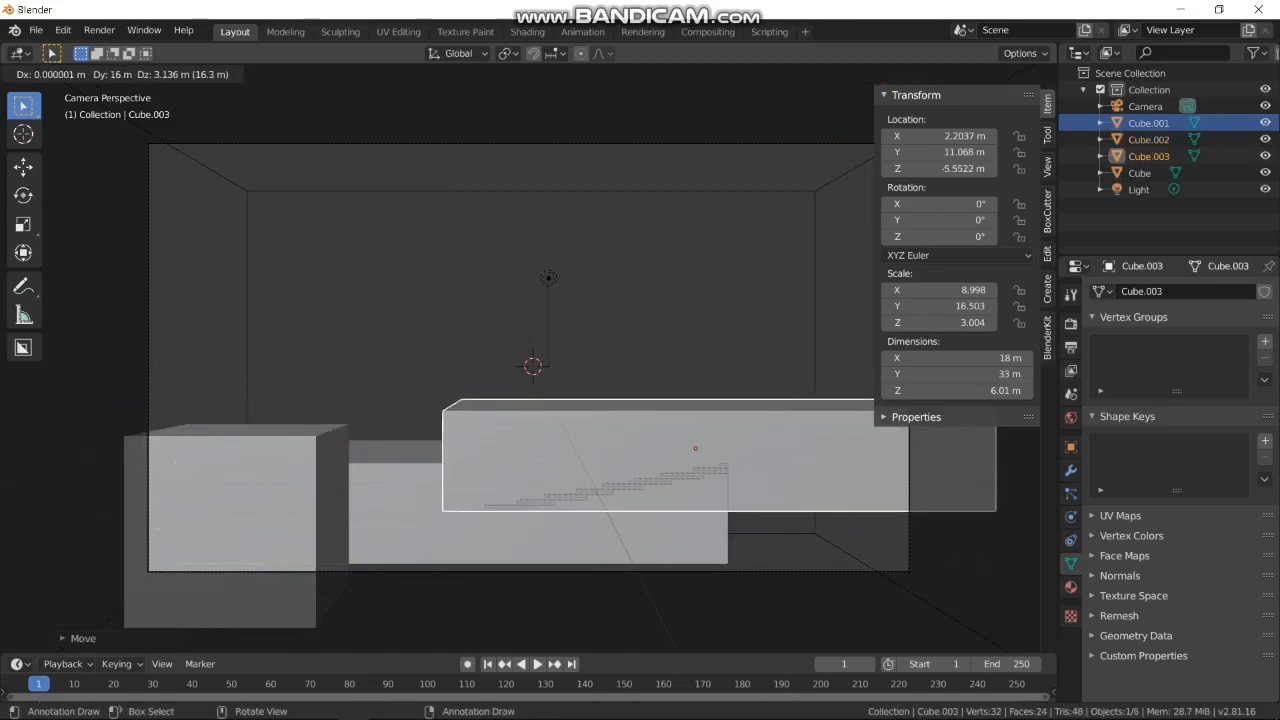
{"action": "key", "text": "x"}
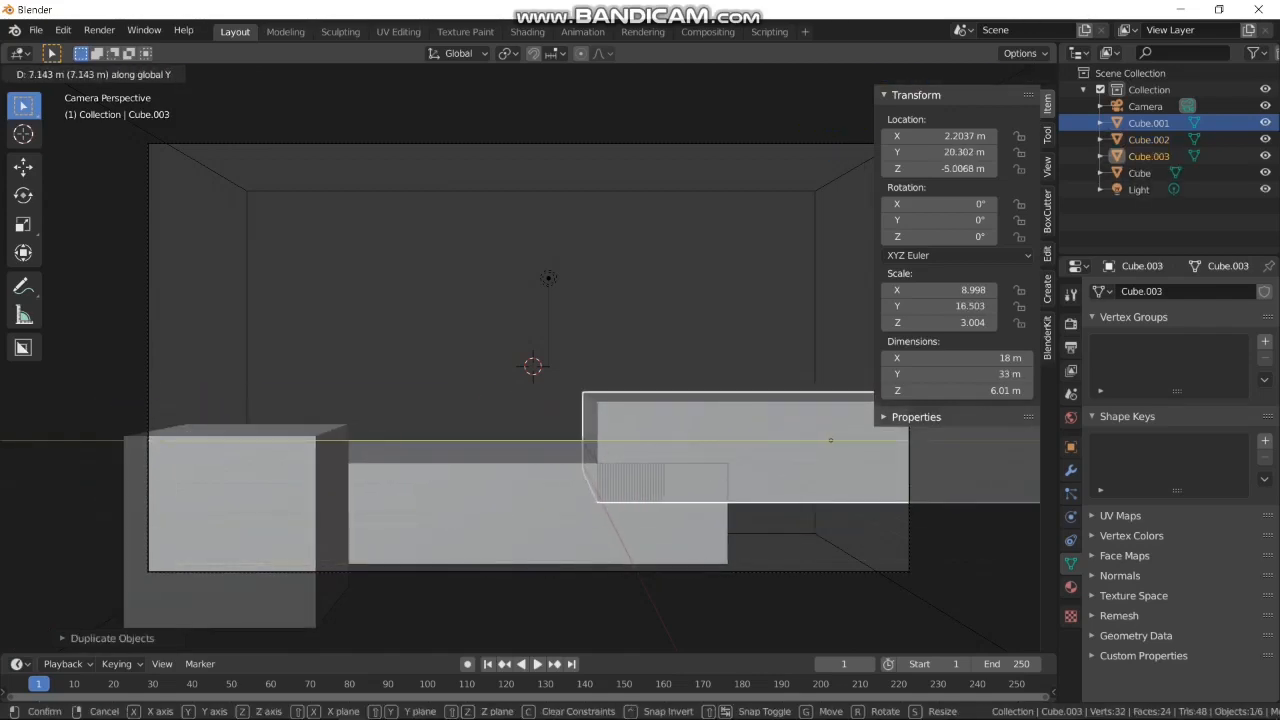
{"action": "key", "text": "Return"}
{"action": "key", "text": "s"}
{"action": "key", "text": "z"}
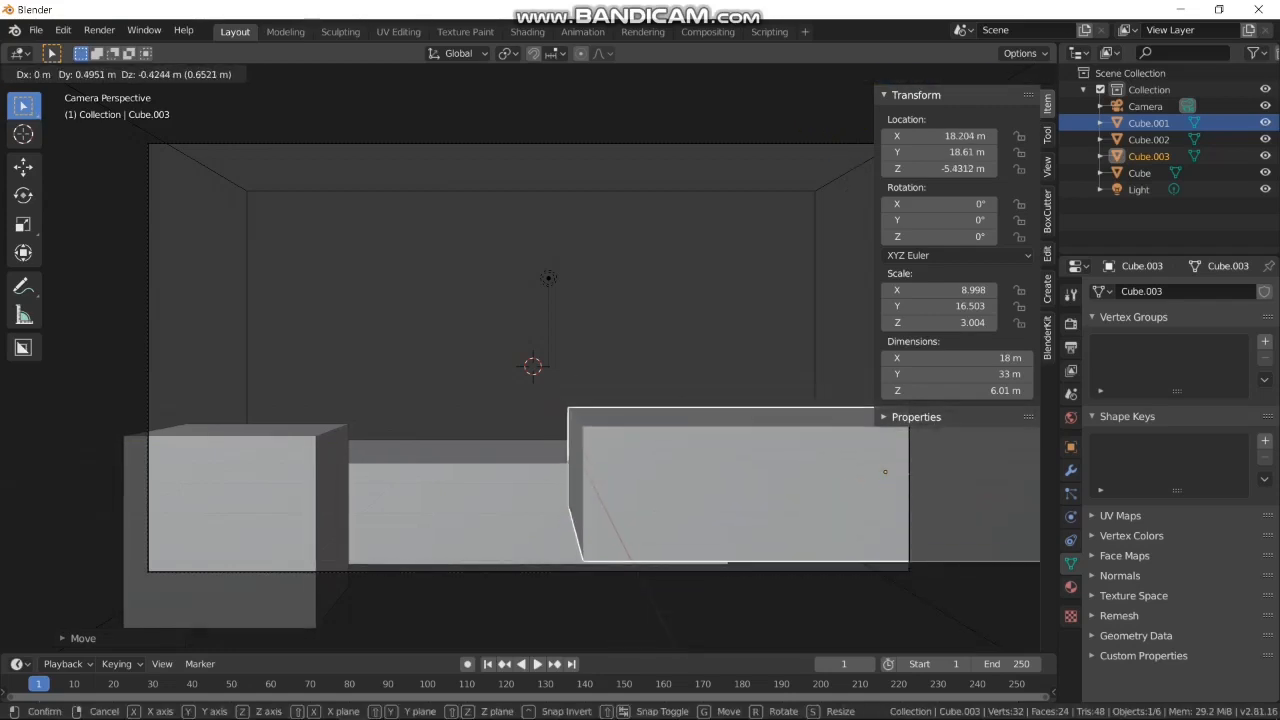
{"action": "key", "text": "Return"}
Duplicate the large right-hand block, push the copy back along X to about -34.9 m and place it behind the left foreground cube
{"action": "key", "text": "shift+d"}
{"action": "key", "text": "y"}
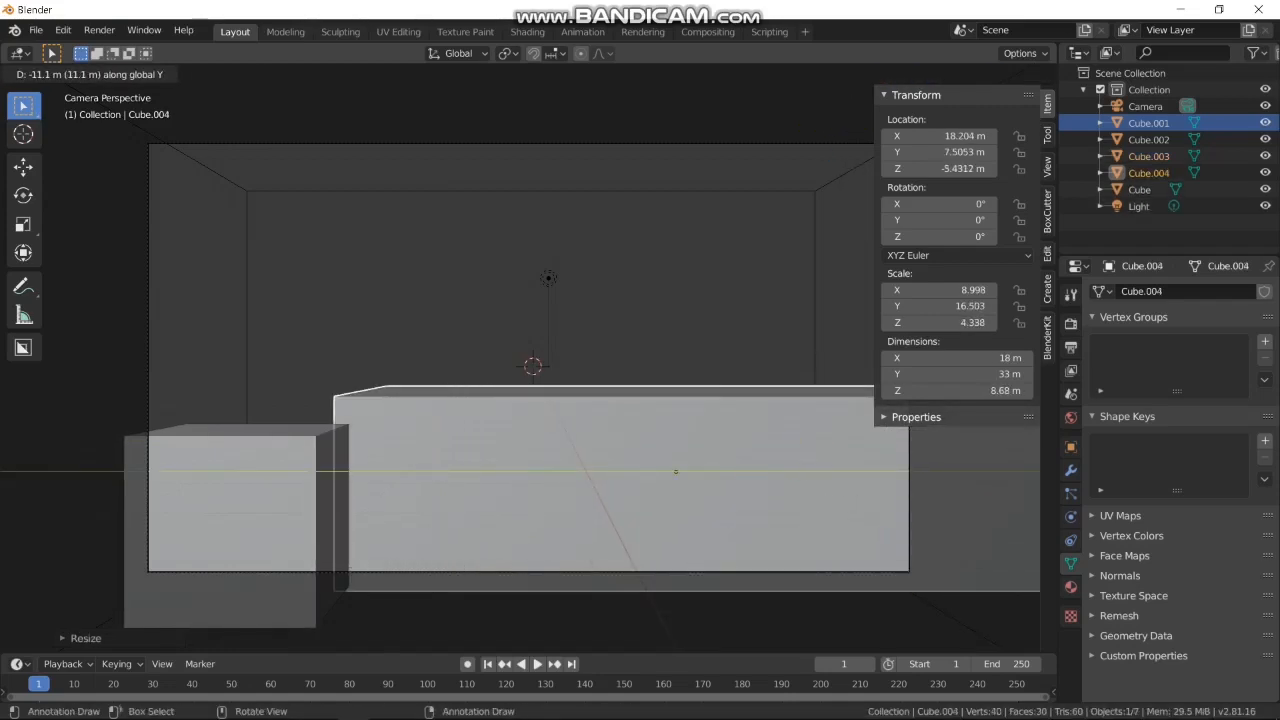
{"action": "key", "text": "Return"}
{"action": "key", "text": "g"}
{"action": "key", "text": "x"}
{"action": "key", "text": "Return"}
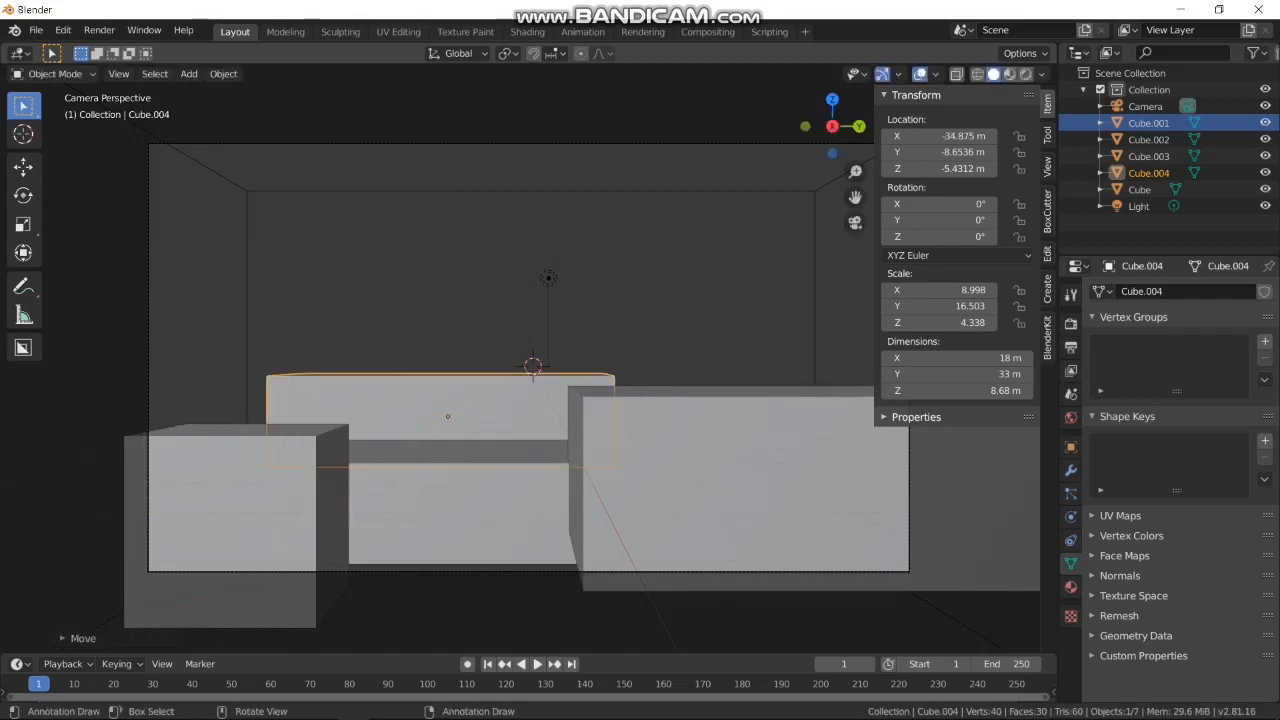
{"action": "key", "text": "g"}
{"action": "key", "text": "Return"}
Duplicate the left rear block to about Y 36.2 m, and duplicate that again back to about X -171.8 m with a Z scale of about 9.64
{"action": "key", "text": "shift+d"}
{"action": "key", "text": "Return"}
{"action": "key", "text": "shift+d"}
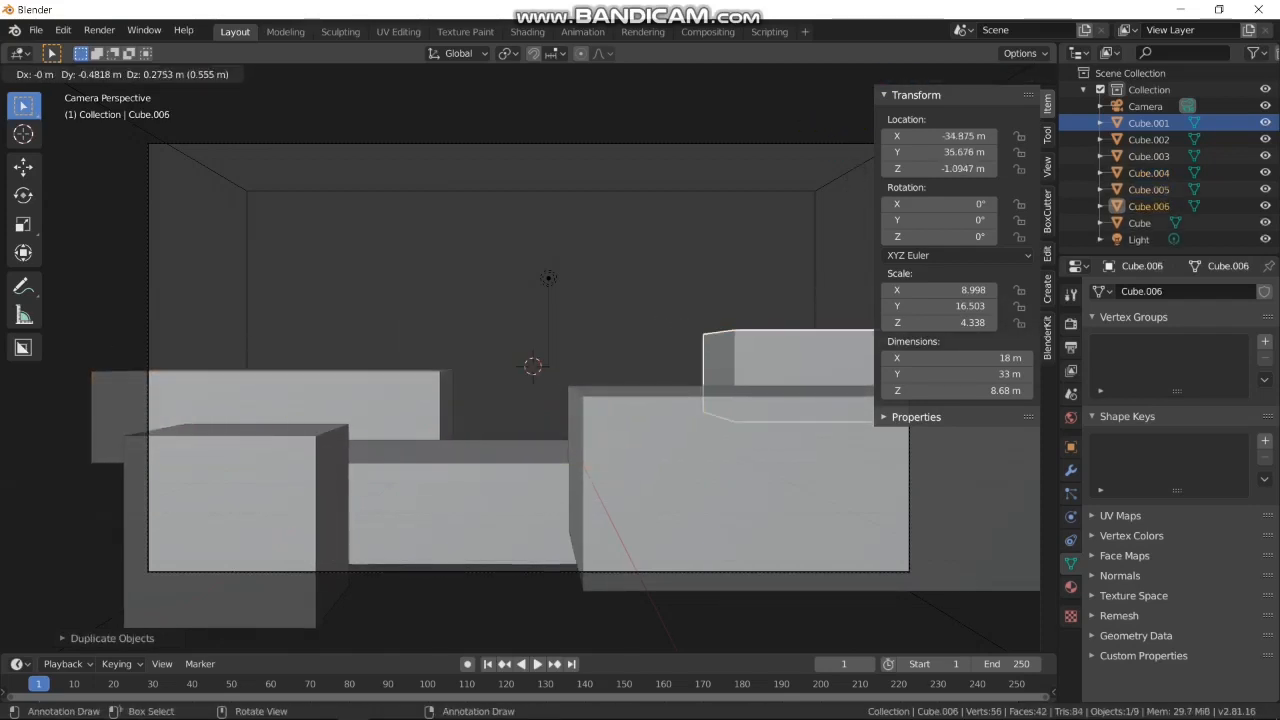
{"action": "key", "text": "x"}
{"action": "key", "text": "Return"}
{"action": "key", "text": "s"}
{"action": "key", "text": "z"}
{"action": "key", "text": "Return"}
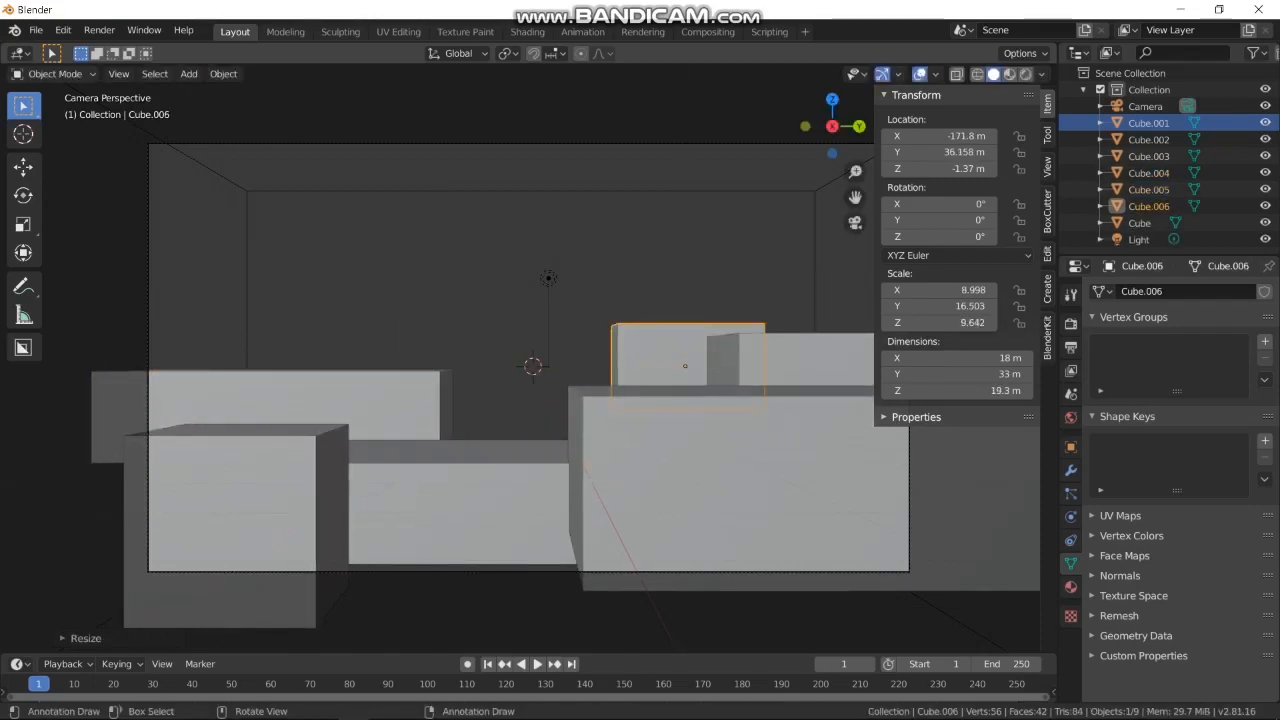
Duplicate the farthest block twice, placing one copy above the left rear block and one in the central gap
{"action": "key", "text": "shift+d"}
{"action": "key", "text": "Return"}
{"action": "key", "text": "shift+d"}
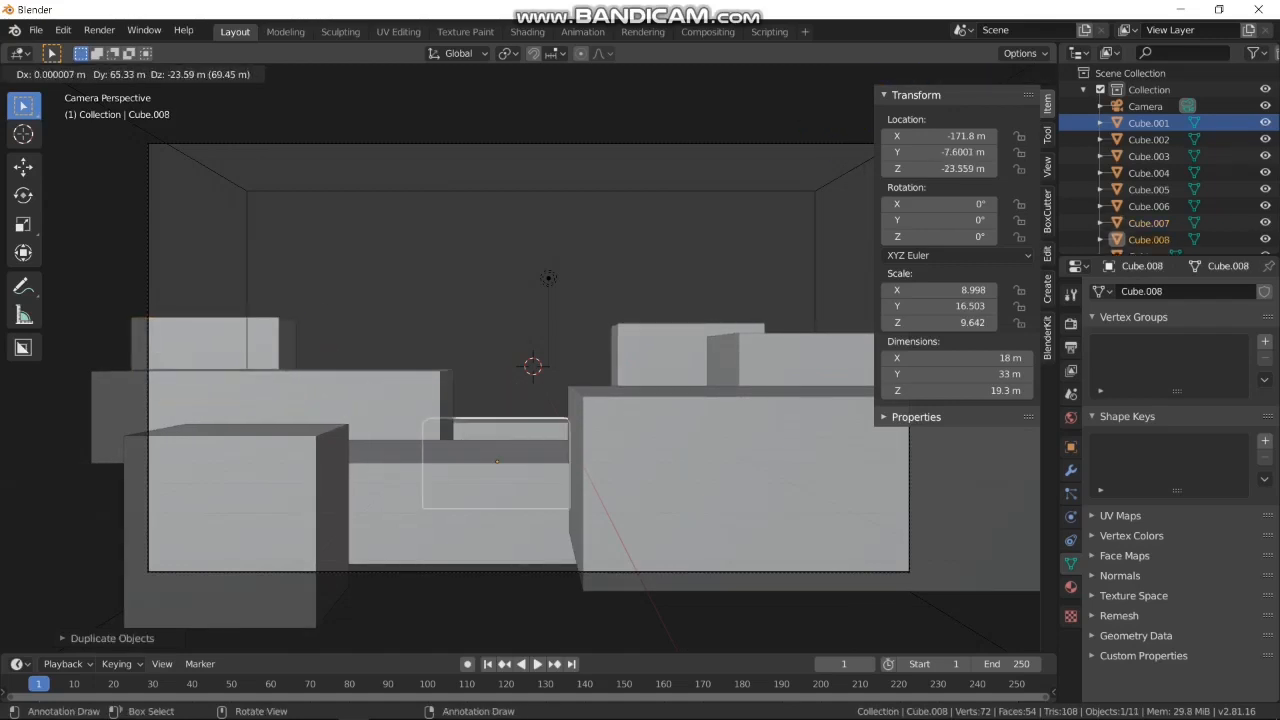
{"action": "key", "text": "Return"}
Duplicate the far block again and move the copy to about X -276.7 m, Y 90.7 m, Z 22.4 m
{"action": "key", "text": "shift+d"}
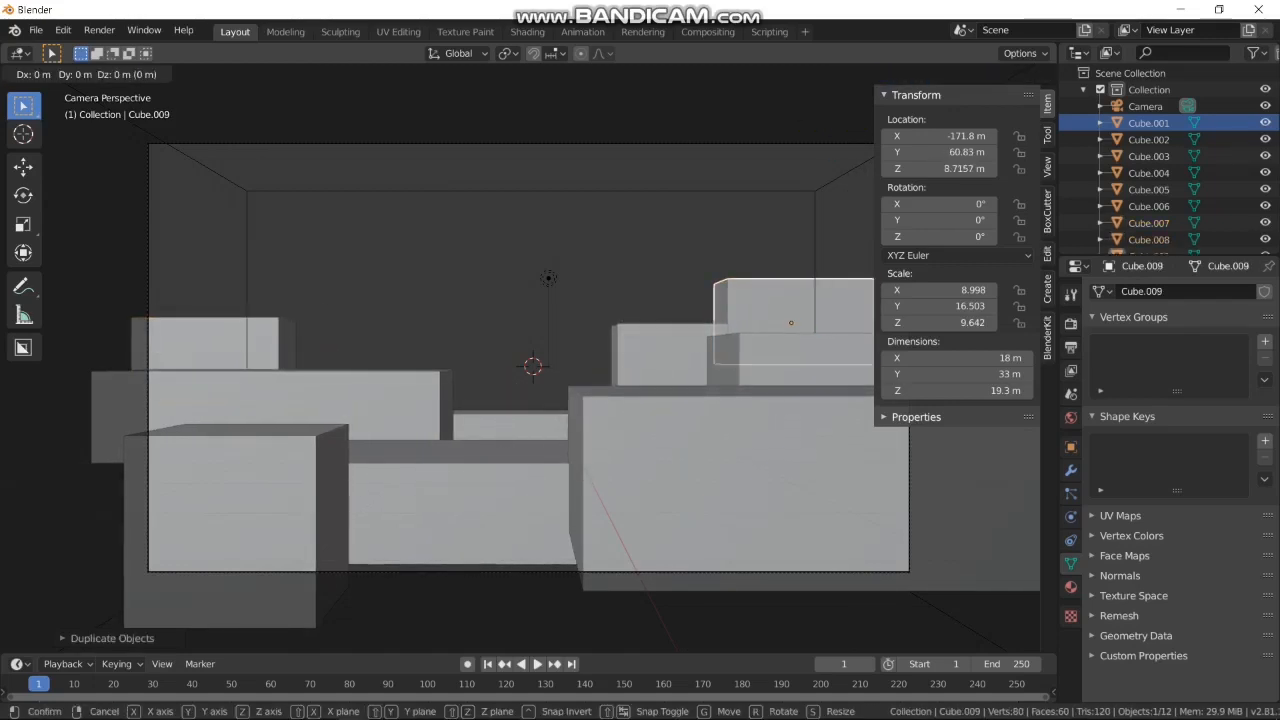
{"action": "key", "text": "x"}
{"action": "key", "text": "Return"}
{"action": "key", "text": "g"}
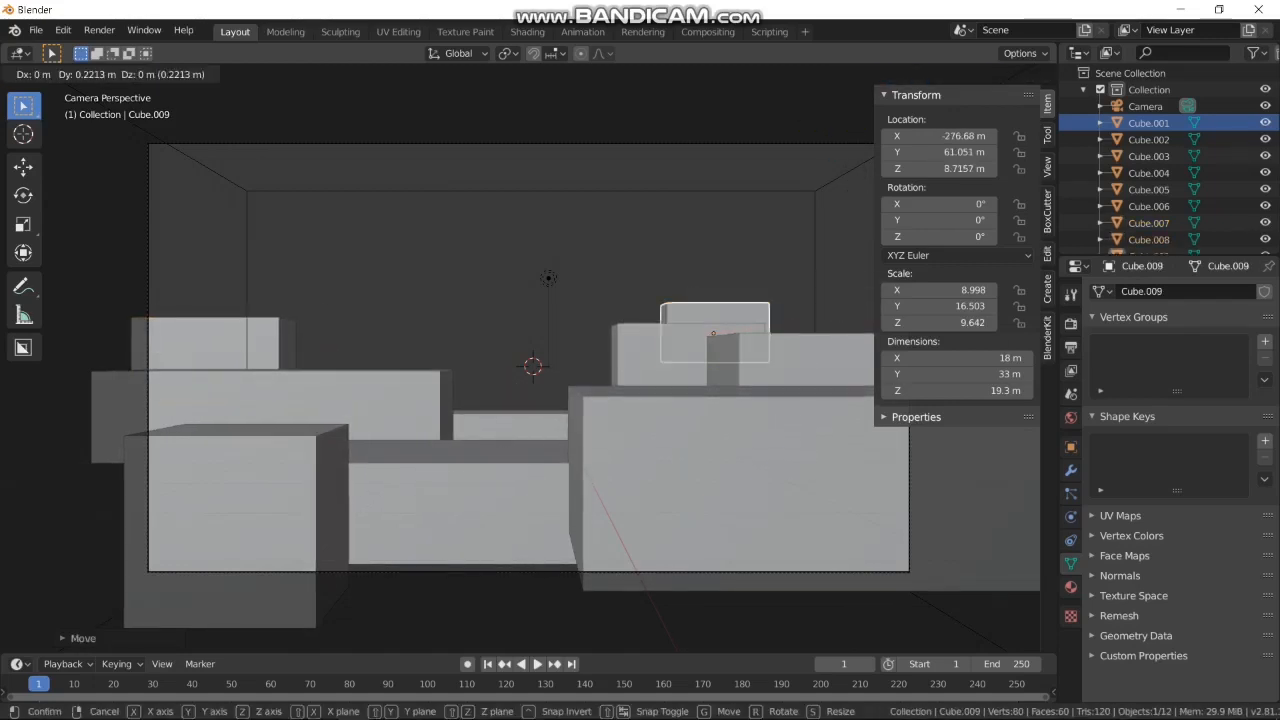
{"action": "key", "text": "Return"}
Stretch the farthest block along Z into a tower, hide the transform sidebar and shift the tower along Y towards the camera frame's right edge
{"action": "key", "text": "s"}
{"action": "key", "text": "z"}
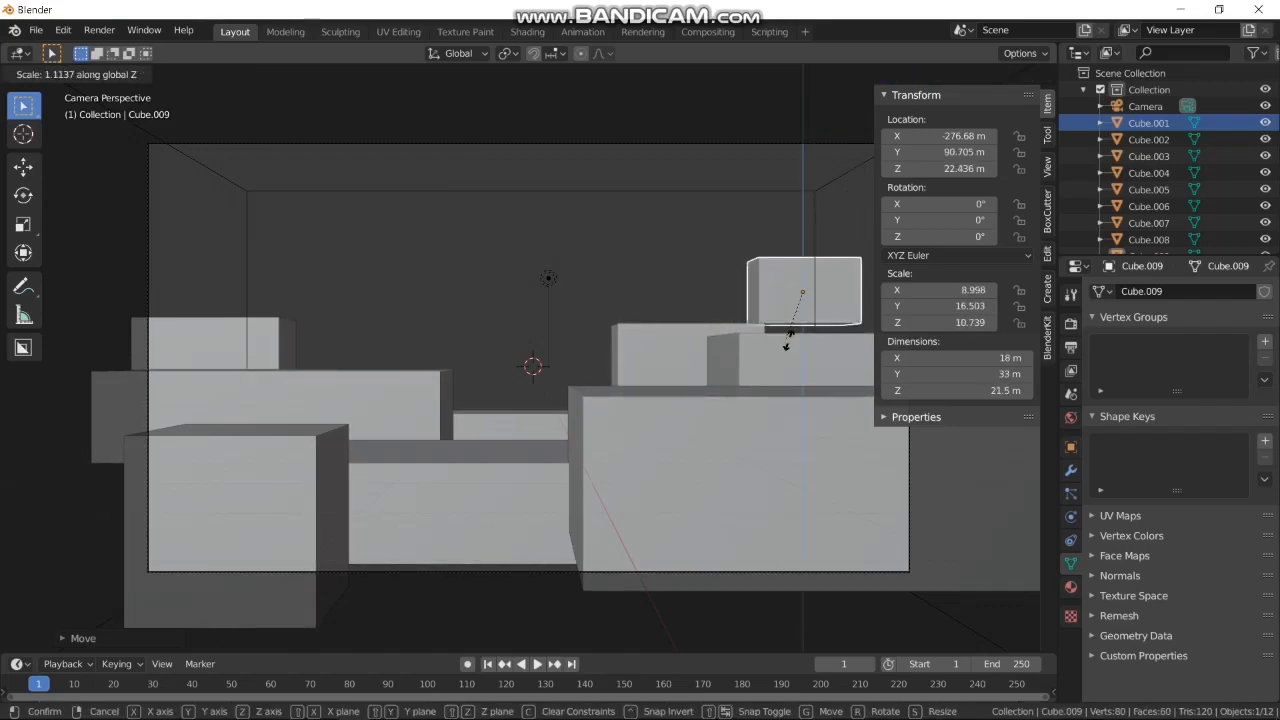
{"action": "key", "text": "Return"}
{"action": "key", "text": "n"}
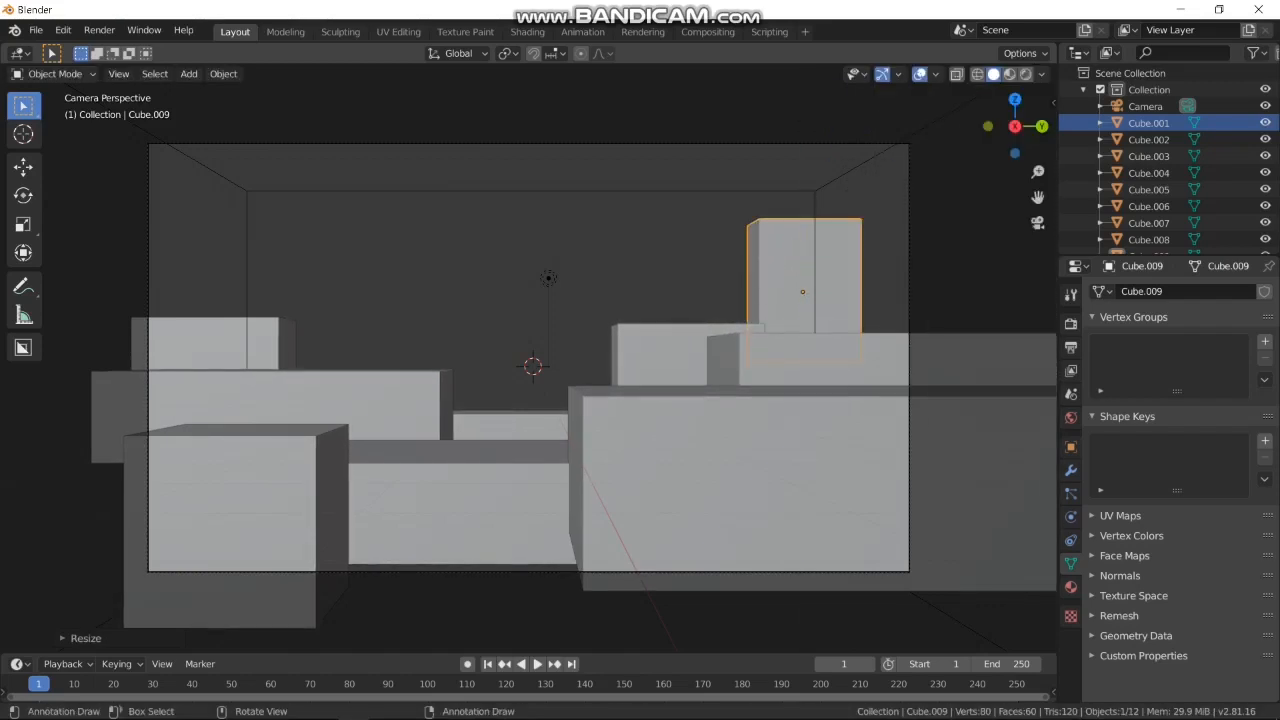
{"action": "key", "text": "g"}
{"action": "key", "text": "y"}
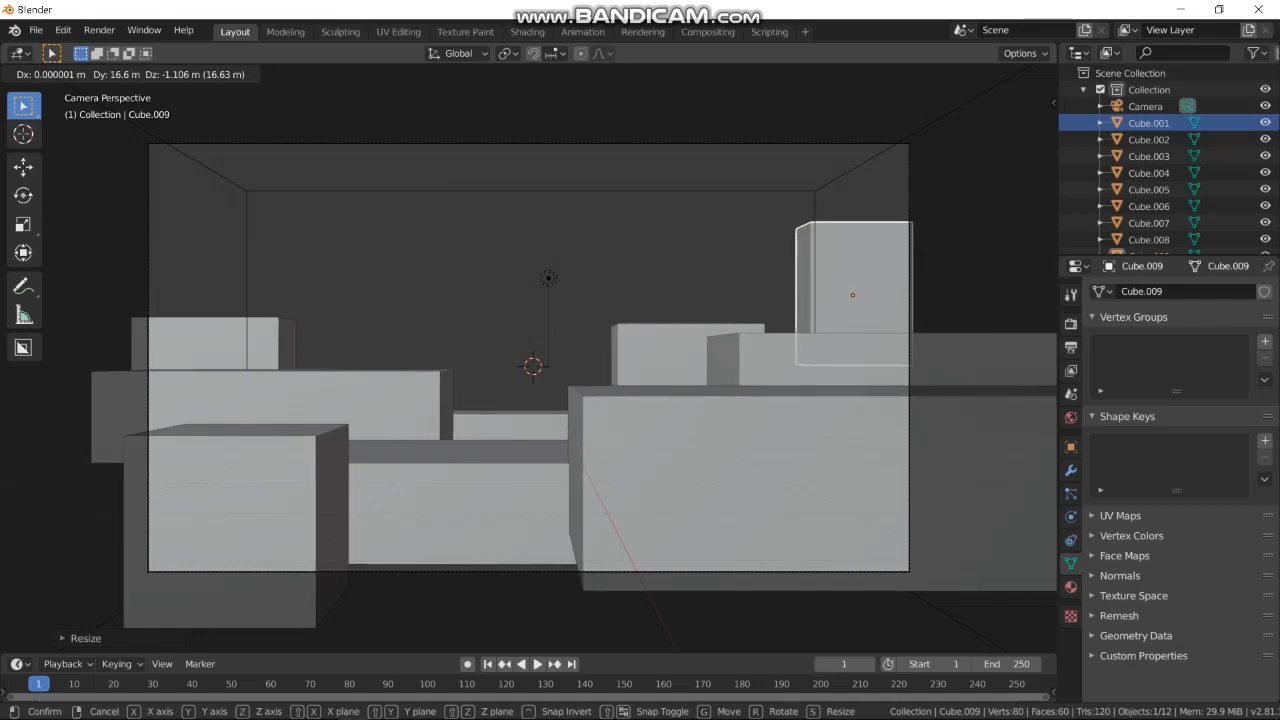
{"action": "key", "text": "Return"}
Duplicate the tower to the left side of the scene and push the copy farther back along X
{"action": "key", "text": "shift+d"}
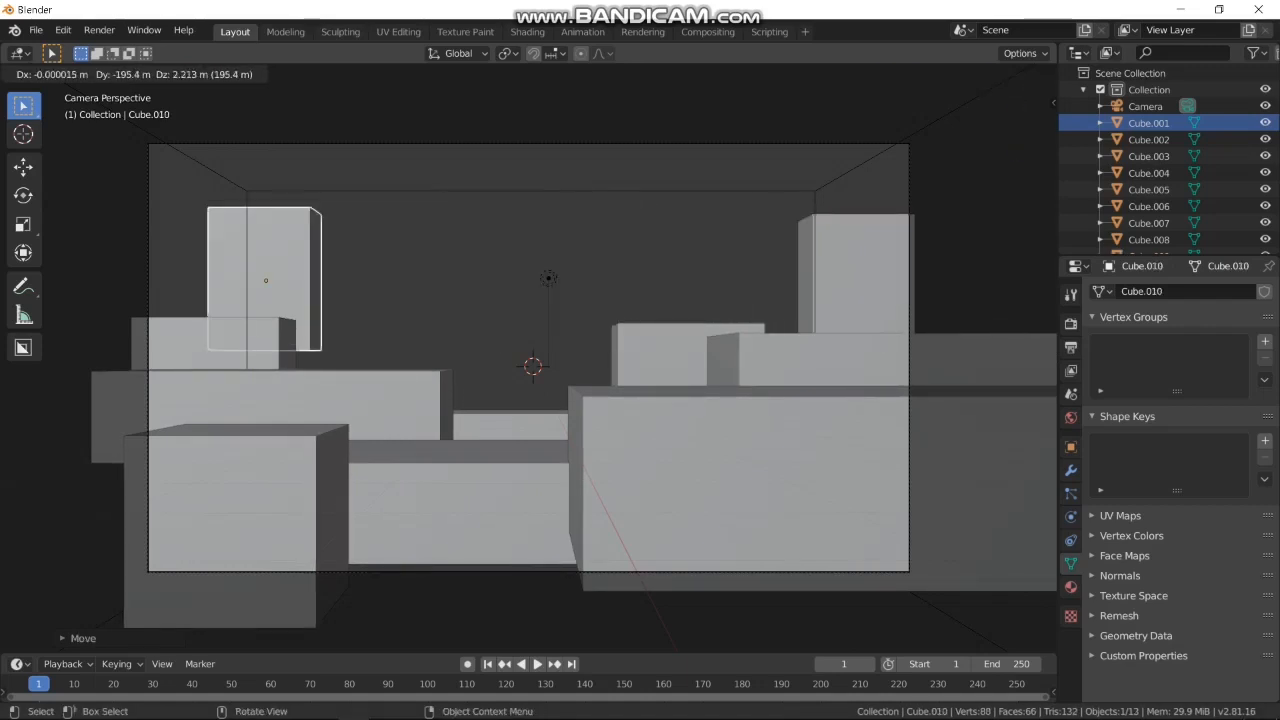
{"action": "key", "text": "Return"}
{"action": "key", "text": "g"}
{"action": "key", "text": "x"}
{"action": "key", "text": "Return"}
Duplicate the left tower, lower the copy beside it and pull it along X towards the camera
{"action": "key", "text": "shift+d"}
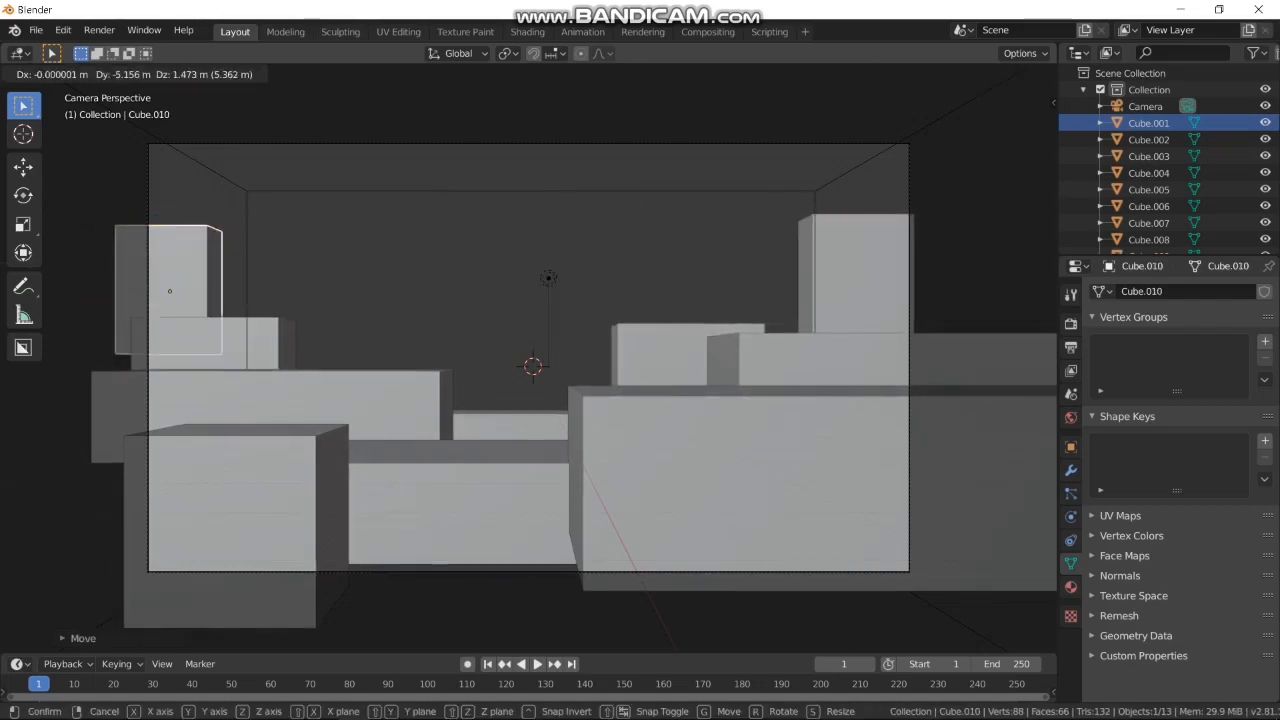
{"action": "key", "text": "Return"}
{"action": "key", "text": "g"}
{"action": "key", "text": "y"}
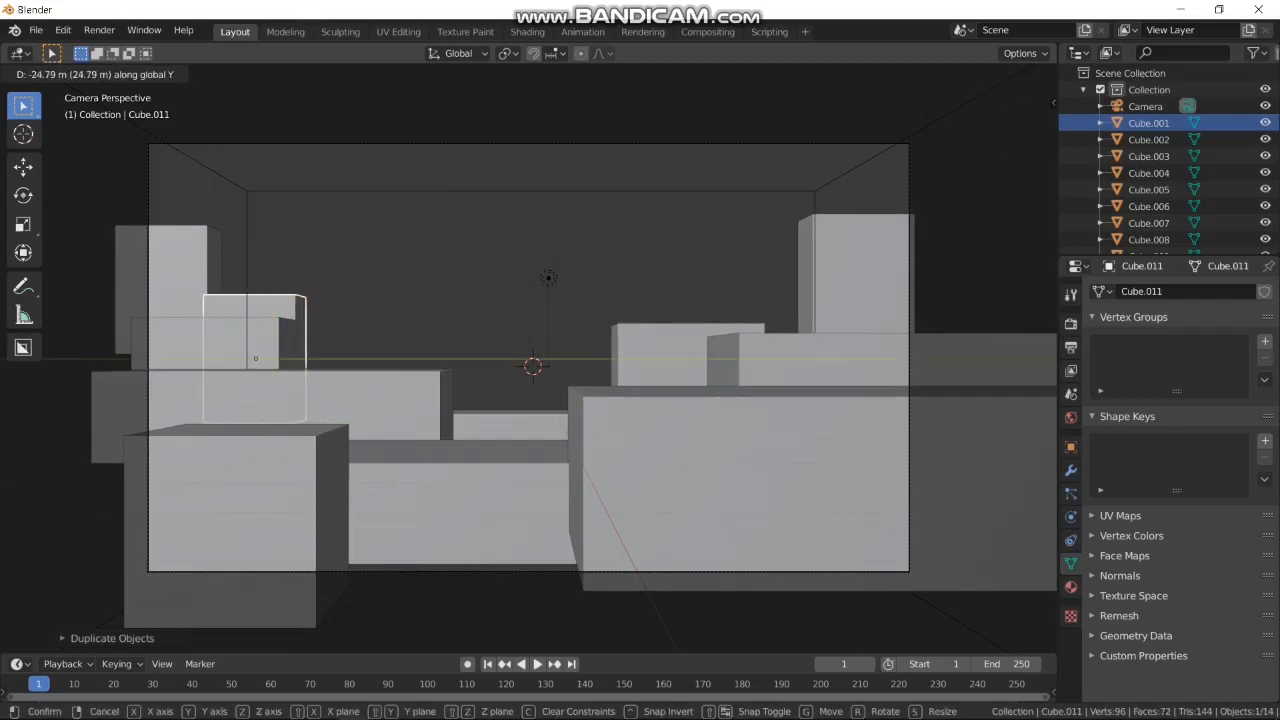
{"action": "key", "text": "x"}
{"action": "key", "text": "Return"}
{"action": "key", "text": "g"}
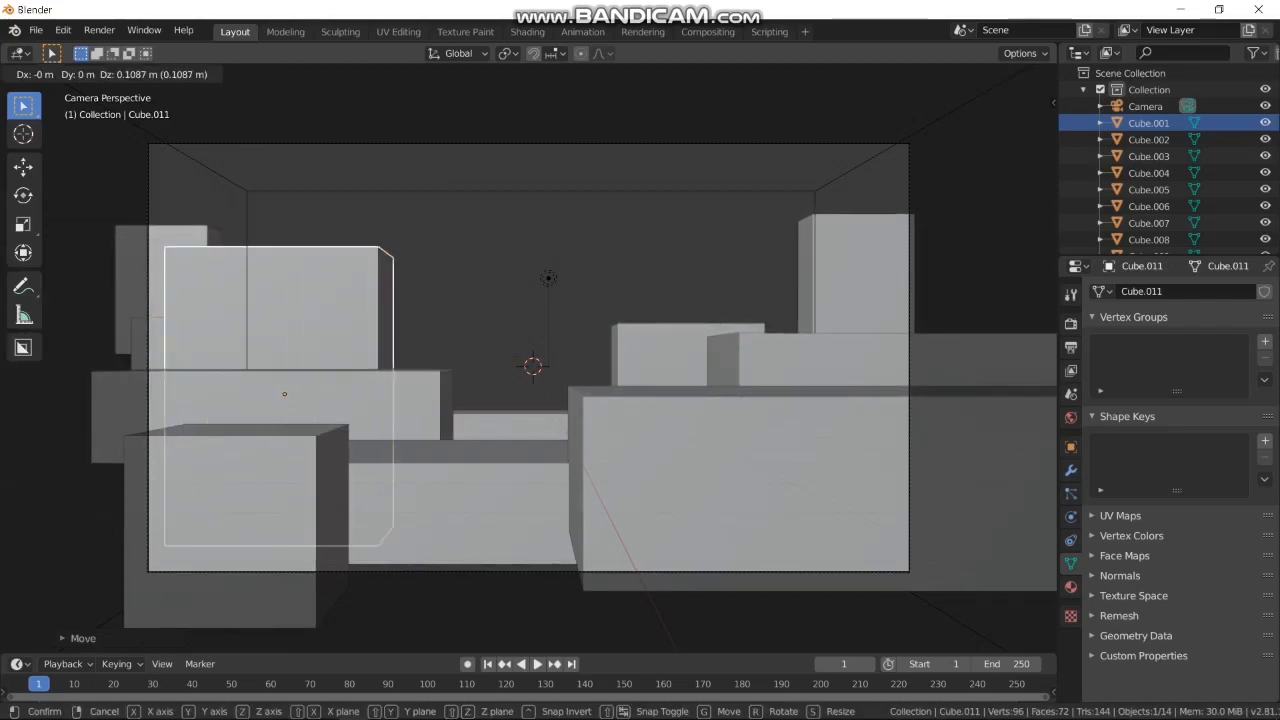
{"action": "key", "text": "x"}
{"action": "key", "text": "Return"}
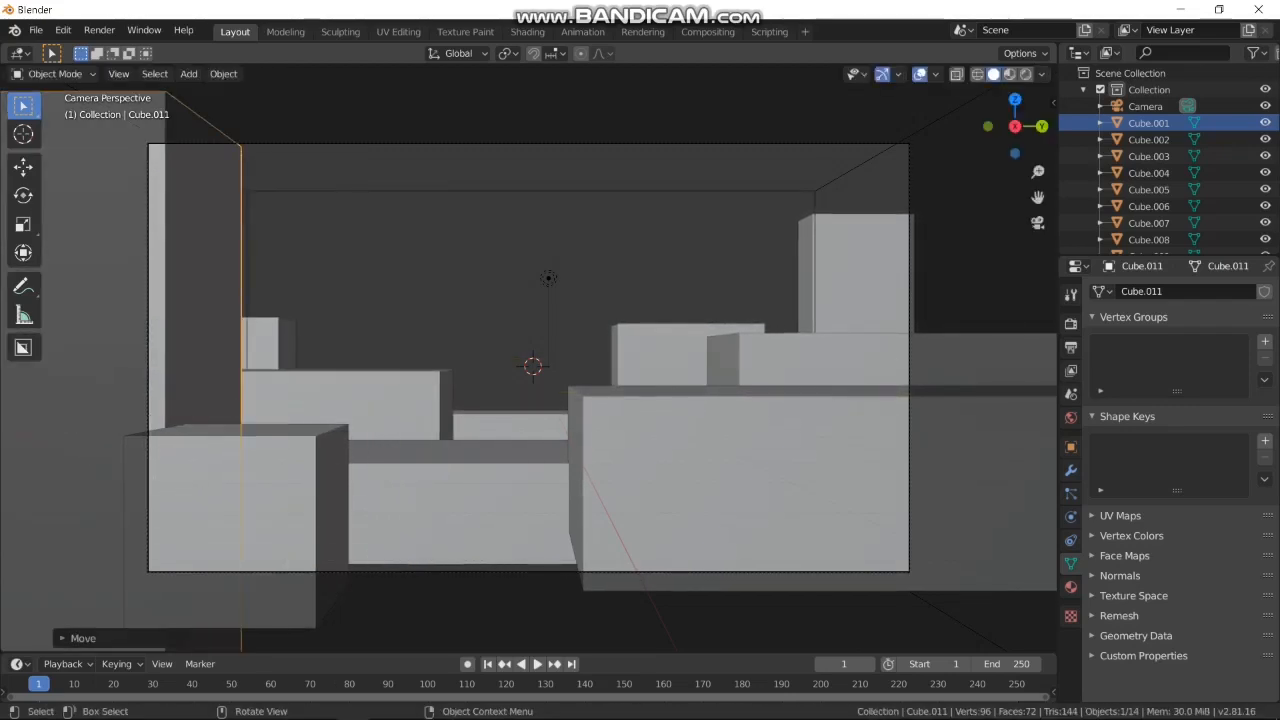
Scale the tower copy along Y, position it just behind the left foreground cube and clear the selection
{"action": "key", "text": "s"}
{"action": "key", "text": "y"}
{"action": "left_click", "coordinate": [623, 463]}
{"action": "key", "text": "g"}
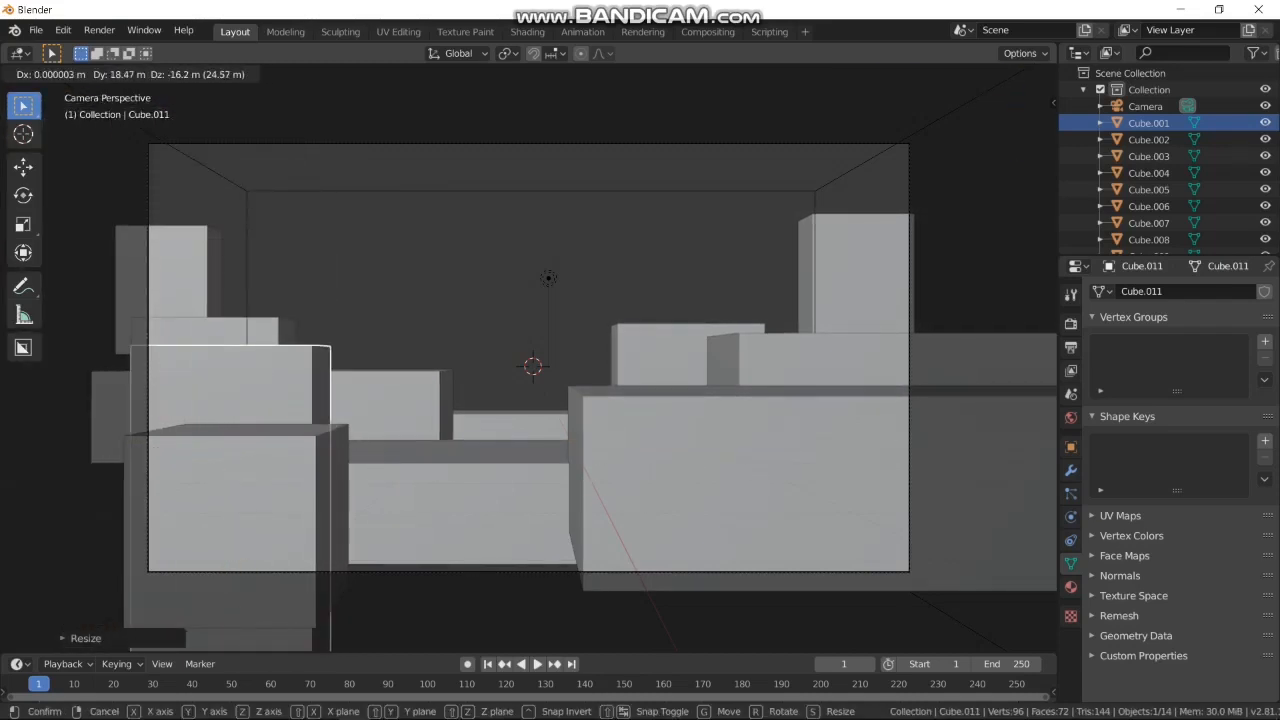
{"action": "key", "text": "Return"}
{"action": "key", "text": "alt+a"}
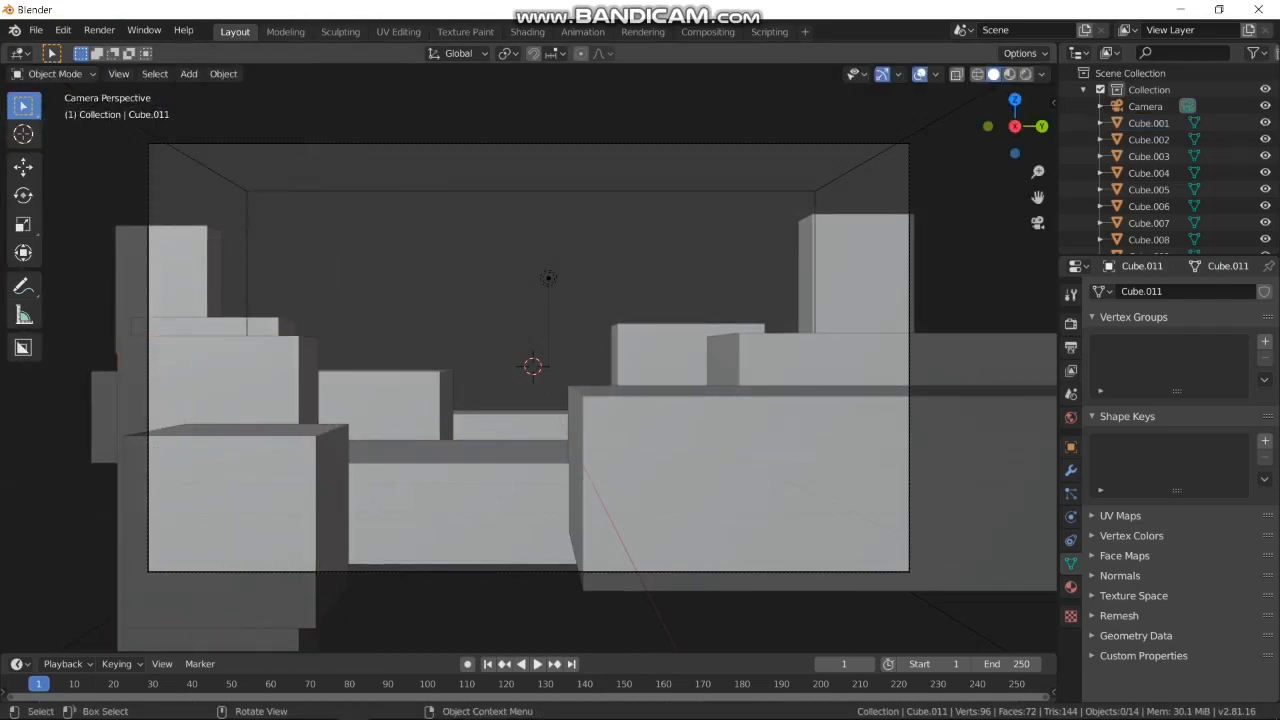
Disconnect the surface shader from the wireframe bounding box's material
{"action": "left_click", "coordinate": [814, 191]}
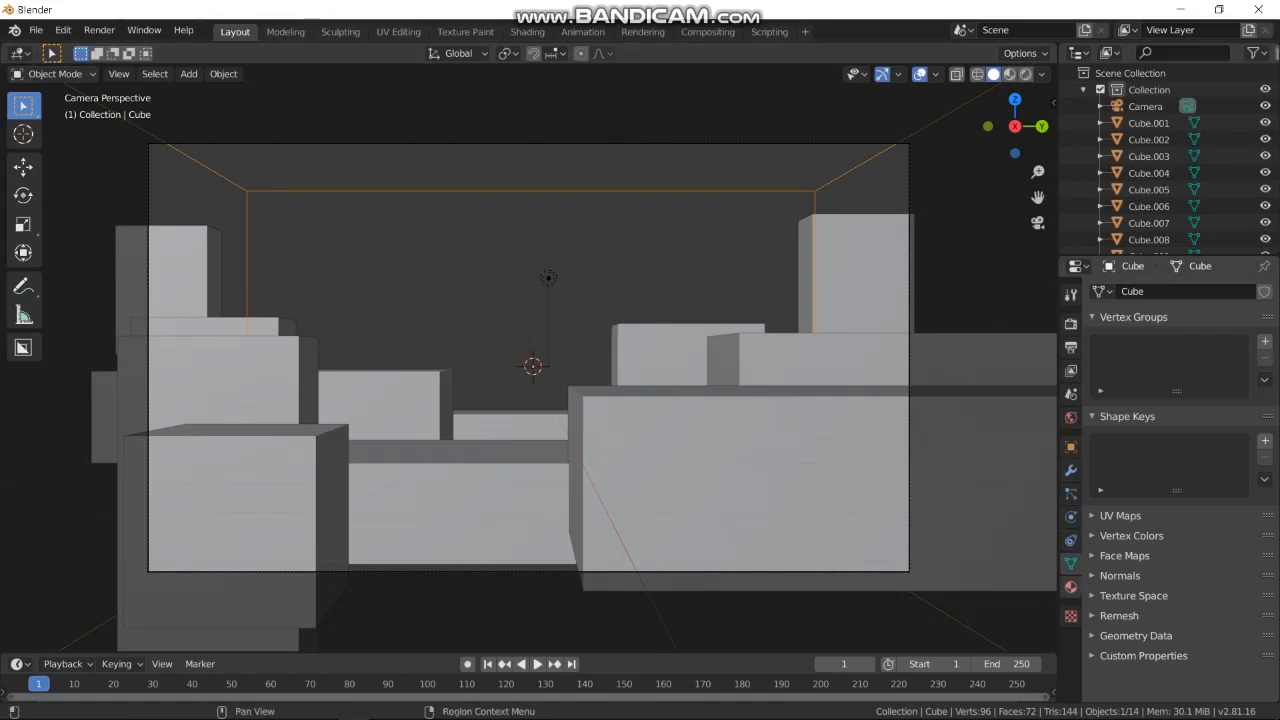
{"action": "left_click", "coordinate": [1071, 587]}
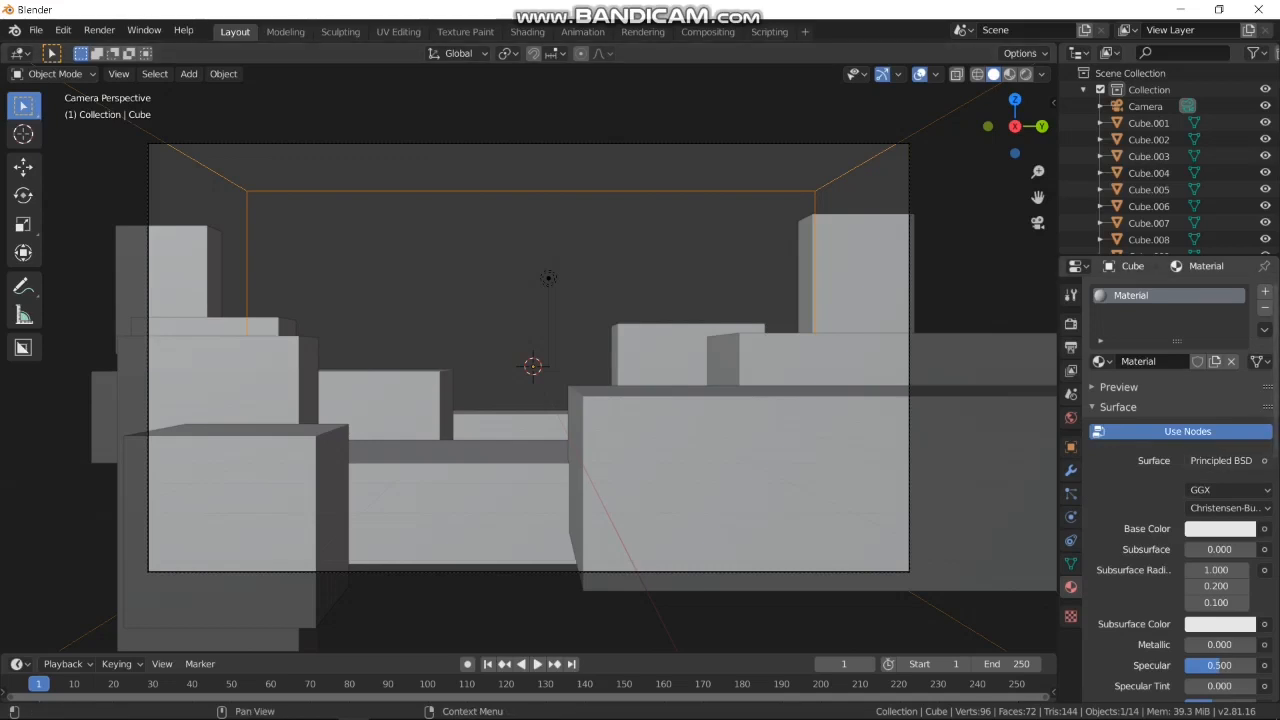
{"action": "left_click", "coordinate": [1221, 460]}
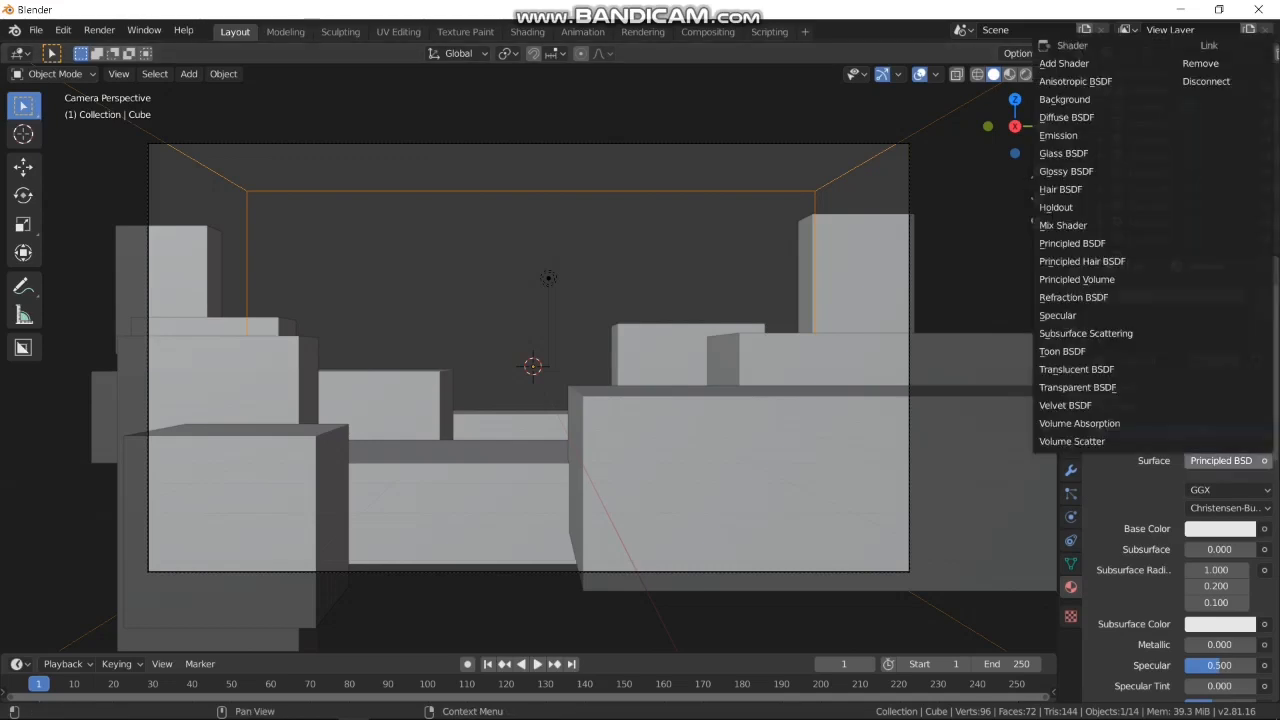
{"action": "left_click", "coordinate": [1206, 81]}
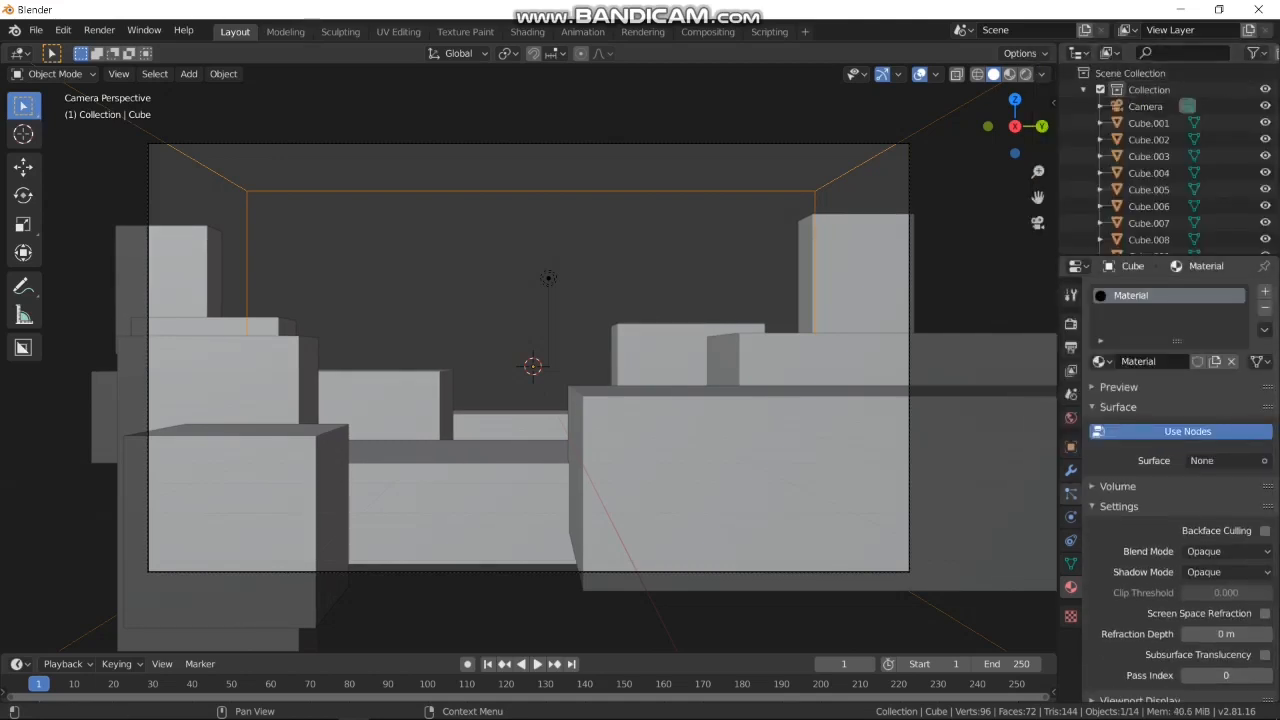
Assign a Principled Volume shader to the box material's volume with density 0.010 and anisotropy of about 0.606
{"action": "left_click", "coordinate": [1101, 506]}
{"action": "left_click", "coordinate": [1101, 486]}
{"action": "left_click", "coordinate": [1228, 510]}
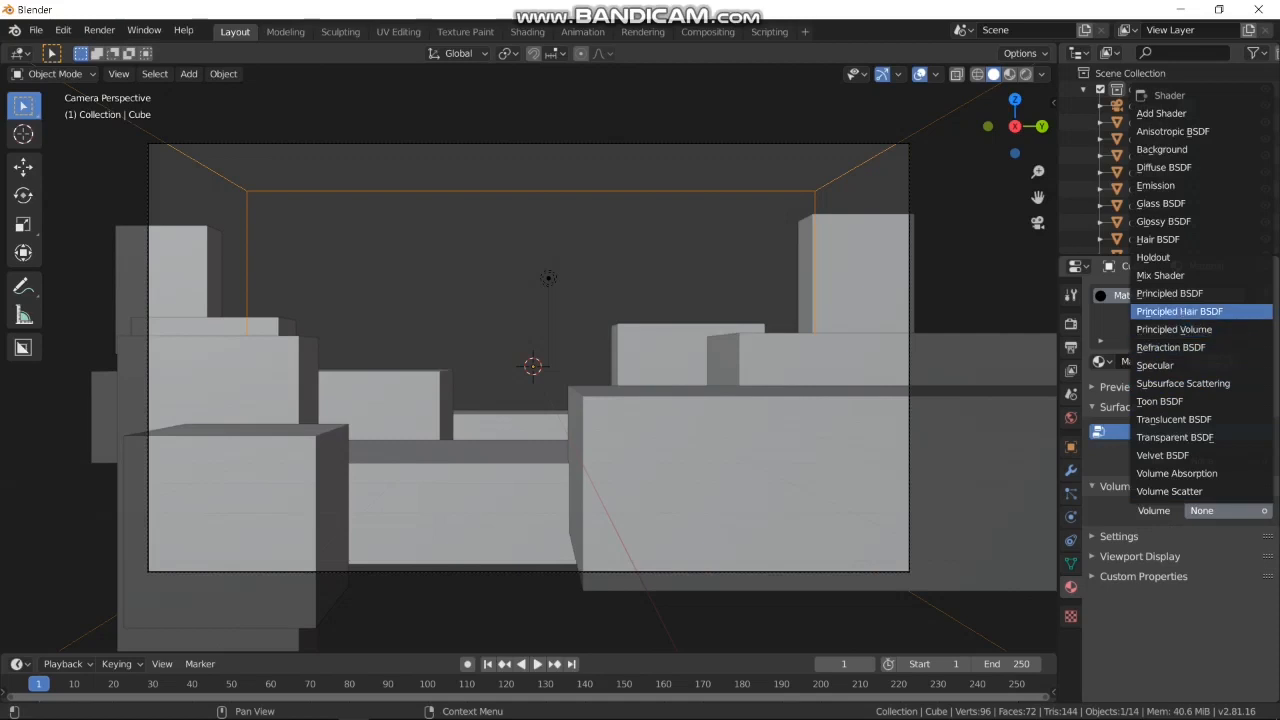
{"action": "left_click", "coordinate": [1174, 329]}
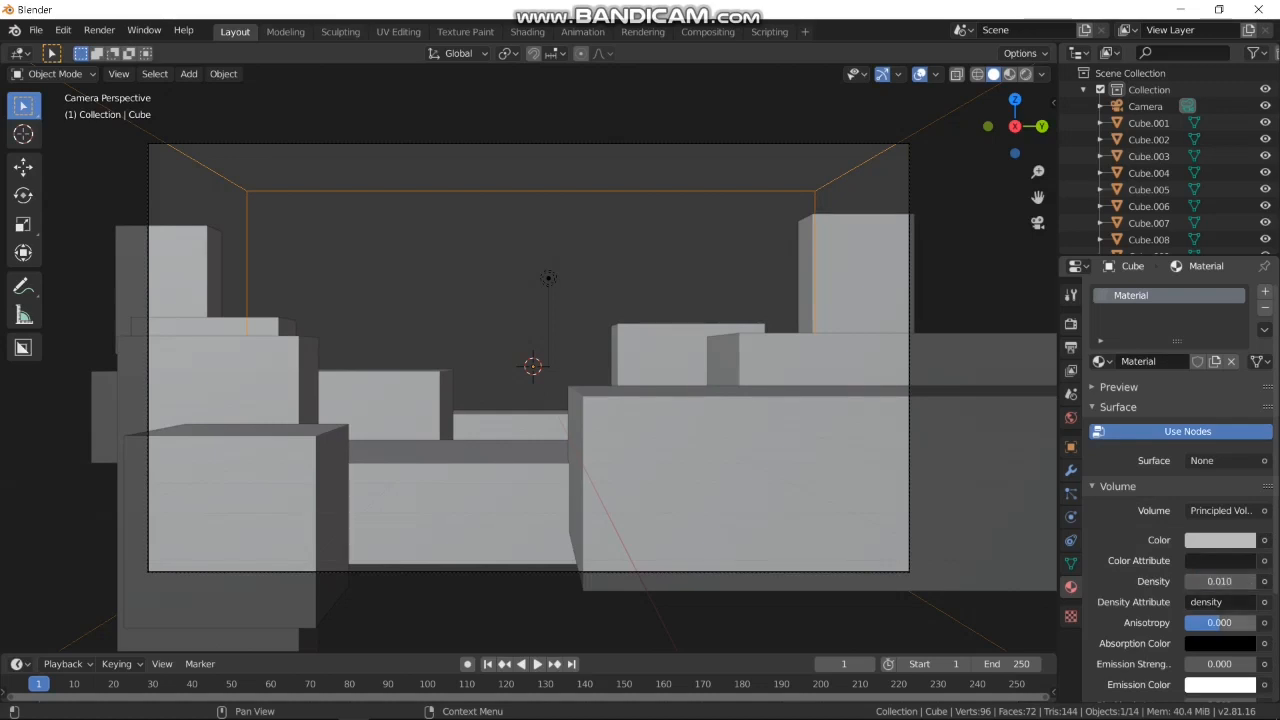
{"action": "left_click_drag", "start_coordinate": [1220, 622], "coordinate": [1240, 622]}
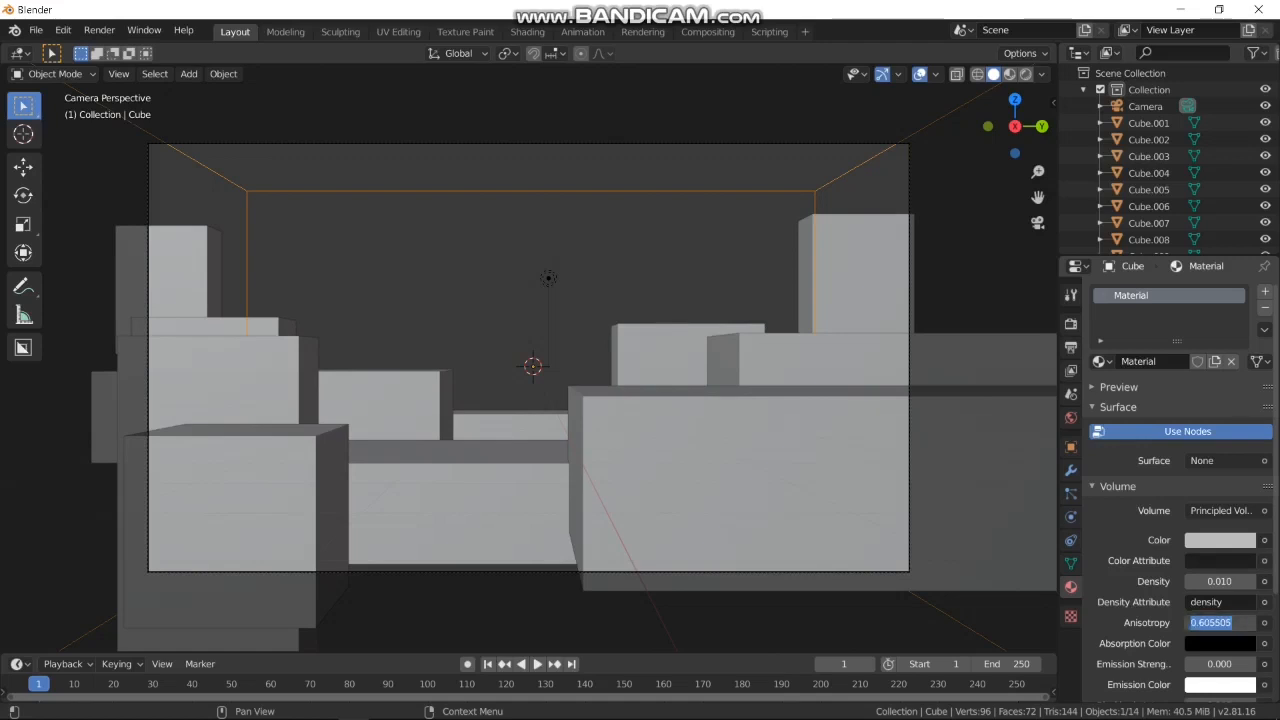
Enable Volumetric Shadows in the Eevee render settings
{"action": "left_click", "coordinate": [1071, 324]}
{"action": "left_click", "coordinate": [1071, 324]}
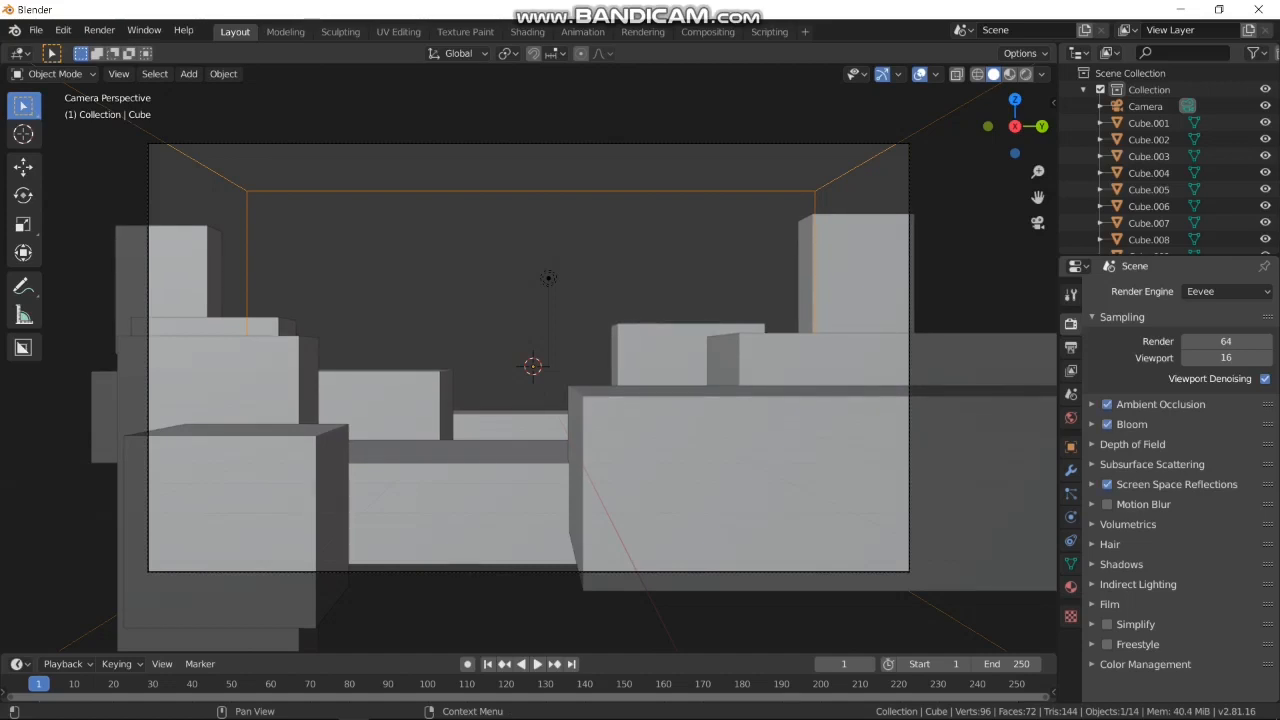
{"action": "left_click", "coordinate": [1107, 505]}
{"action": "left_click", "coordinate": [1128, 524]}
{"action": "scroll", "coordinate": [1214, 604], "scroll_direction": "down", "scroll_amount": 2}
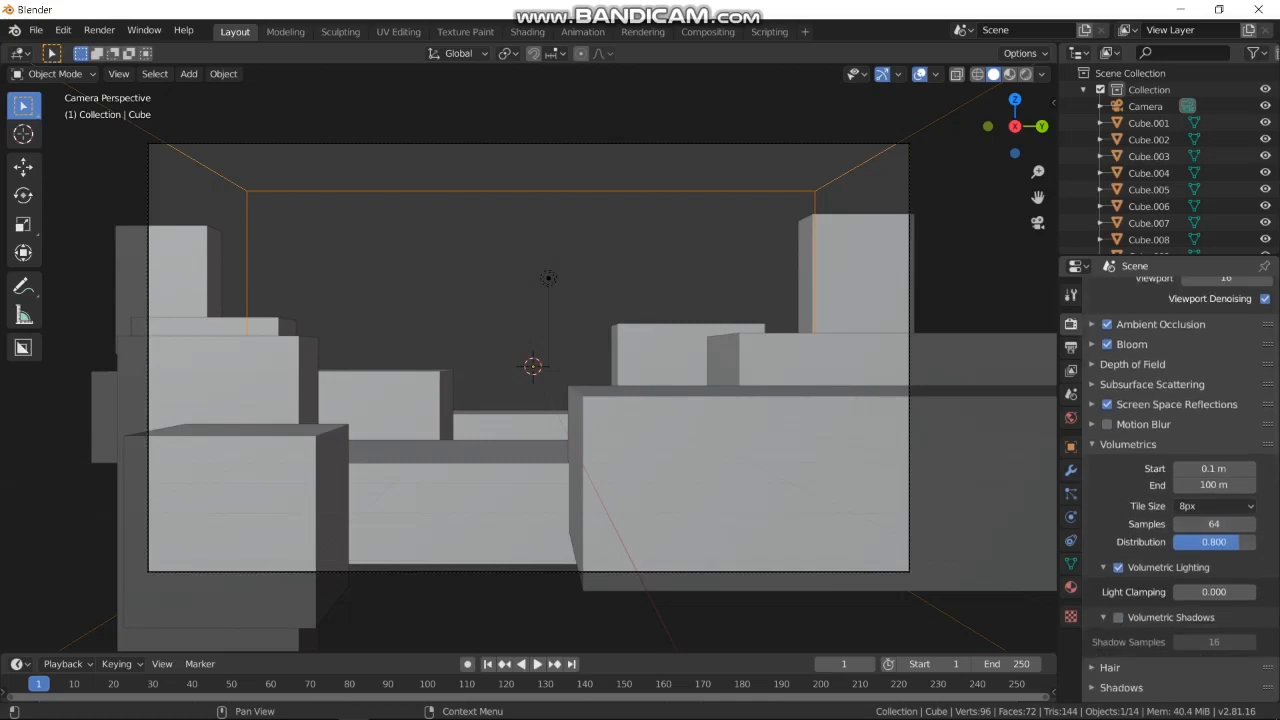
{"action": "left_click", "coordinate": [1118, 617]}
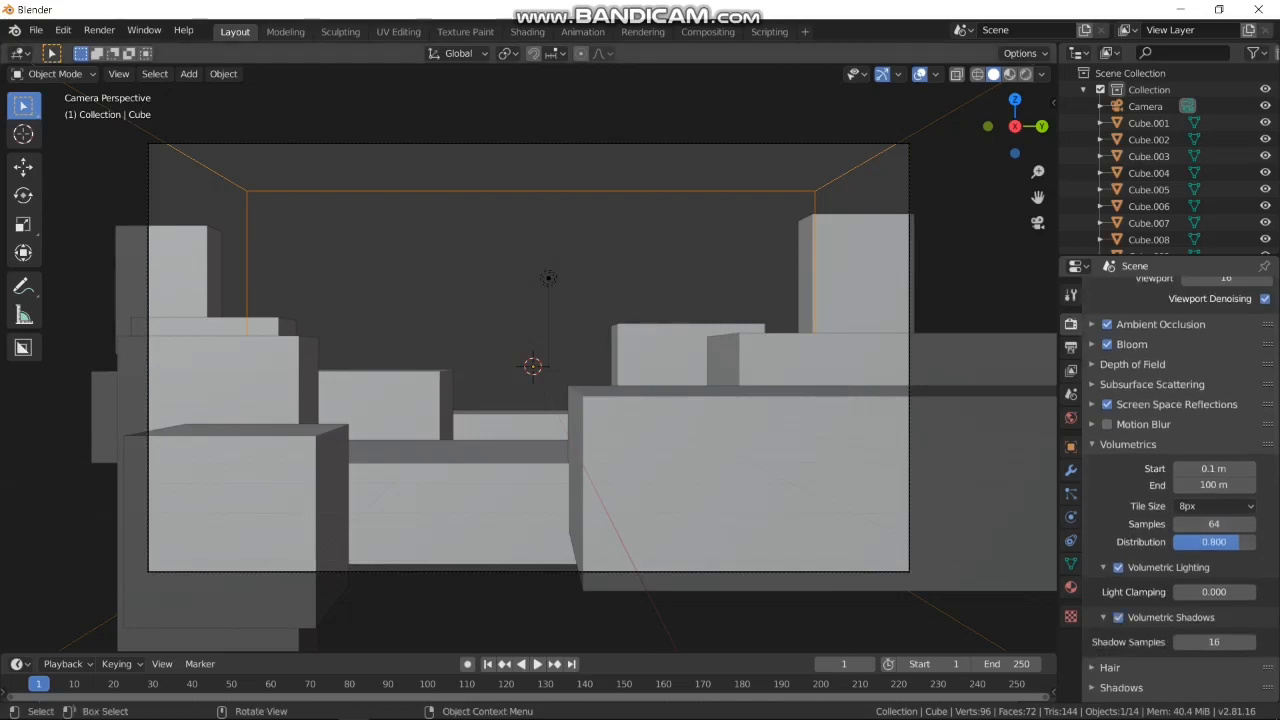
Enable Contact Shadows on the scene light and change its type from Point to Sun
{"action": "left_click", "coordinate": [548, 278]}
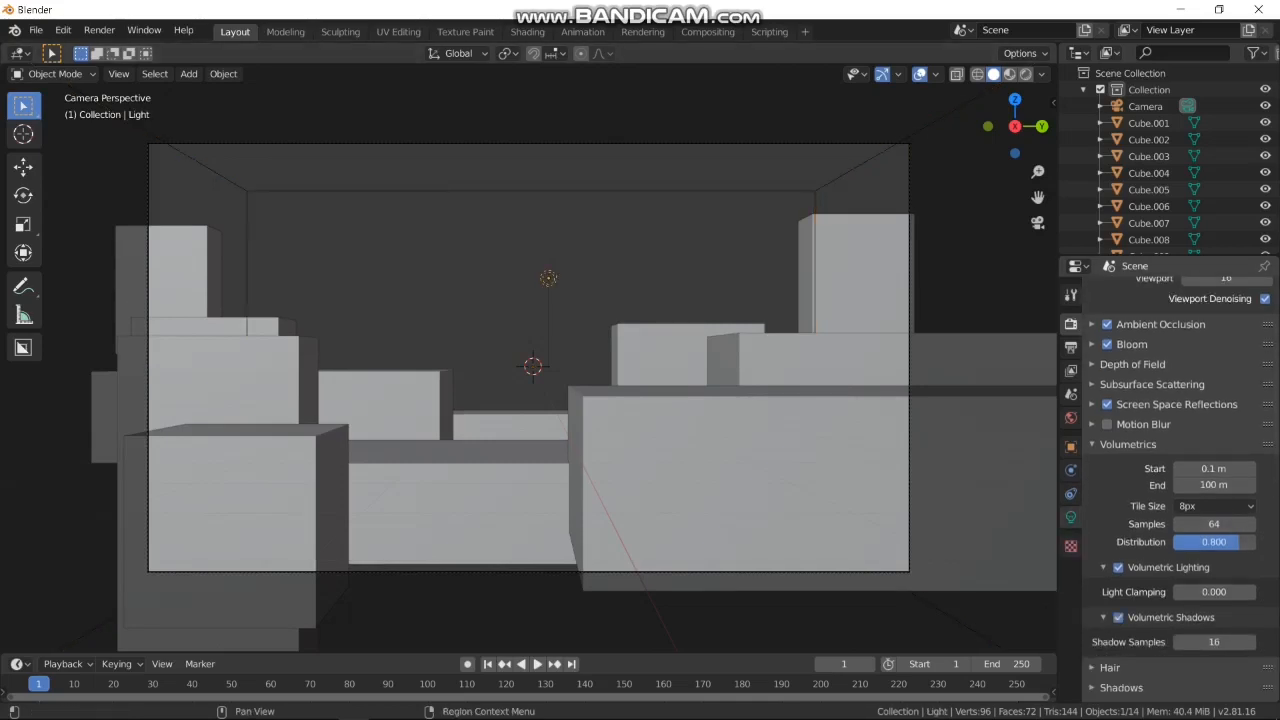
{"action": "left_click", "coordinate": [1071, 517]}
{"action": "left_click", "coordinate": [1092, 488]}
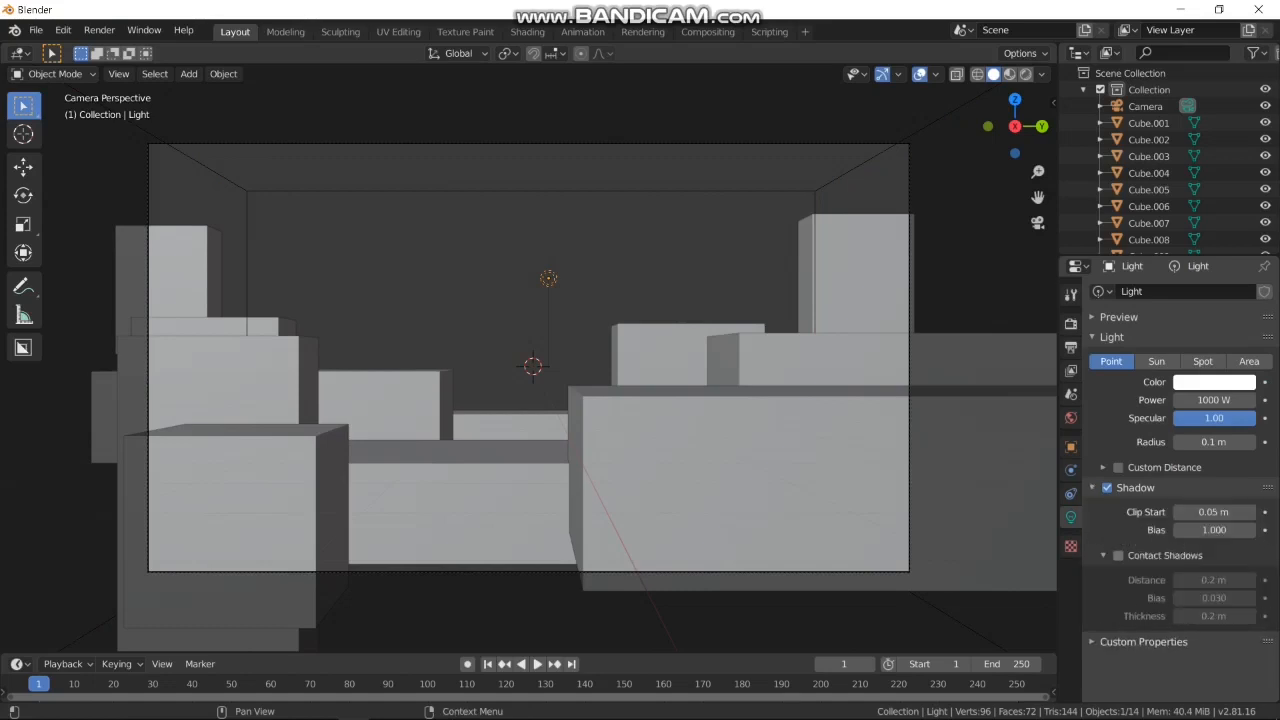
{"action": "left_click", "coordinate": [1118, 555]}
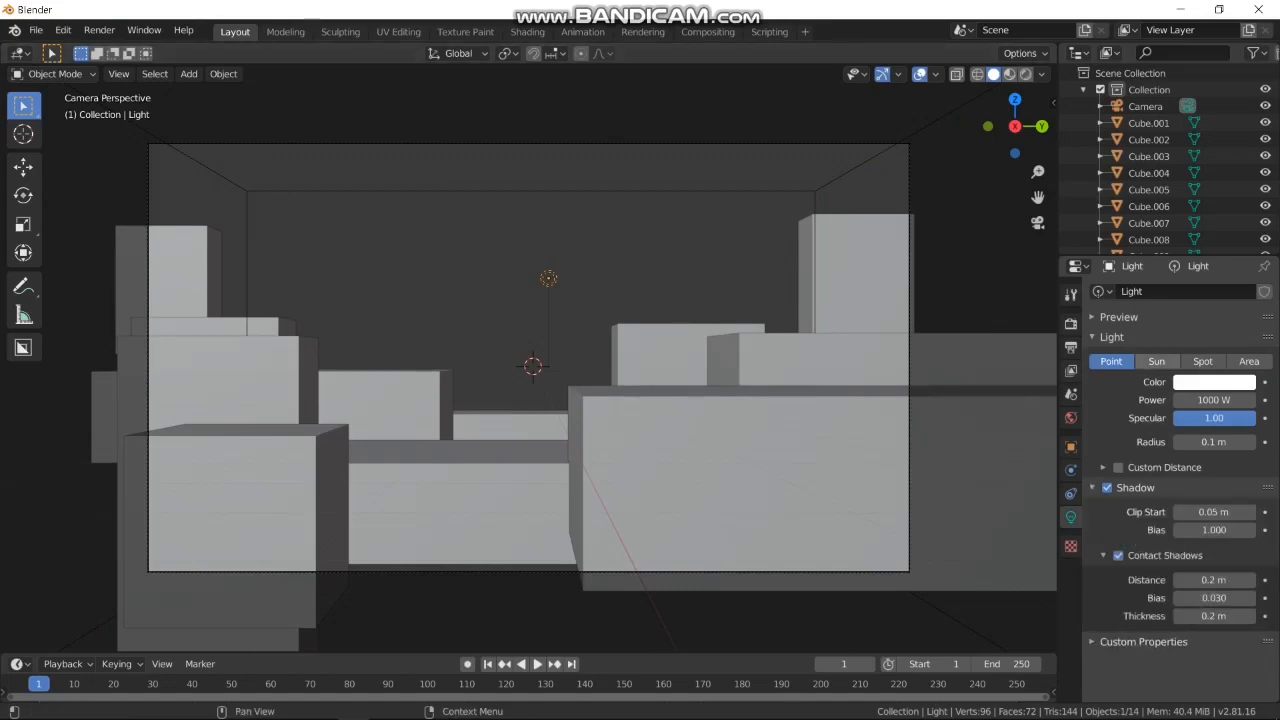
{"action": "left_click", "coordinate": [1156, 361]}
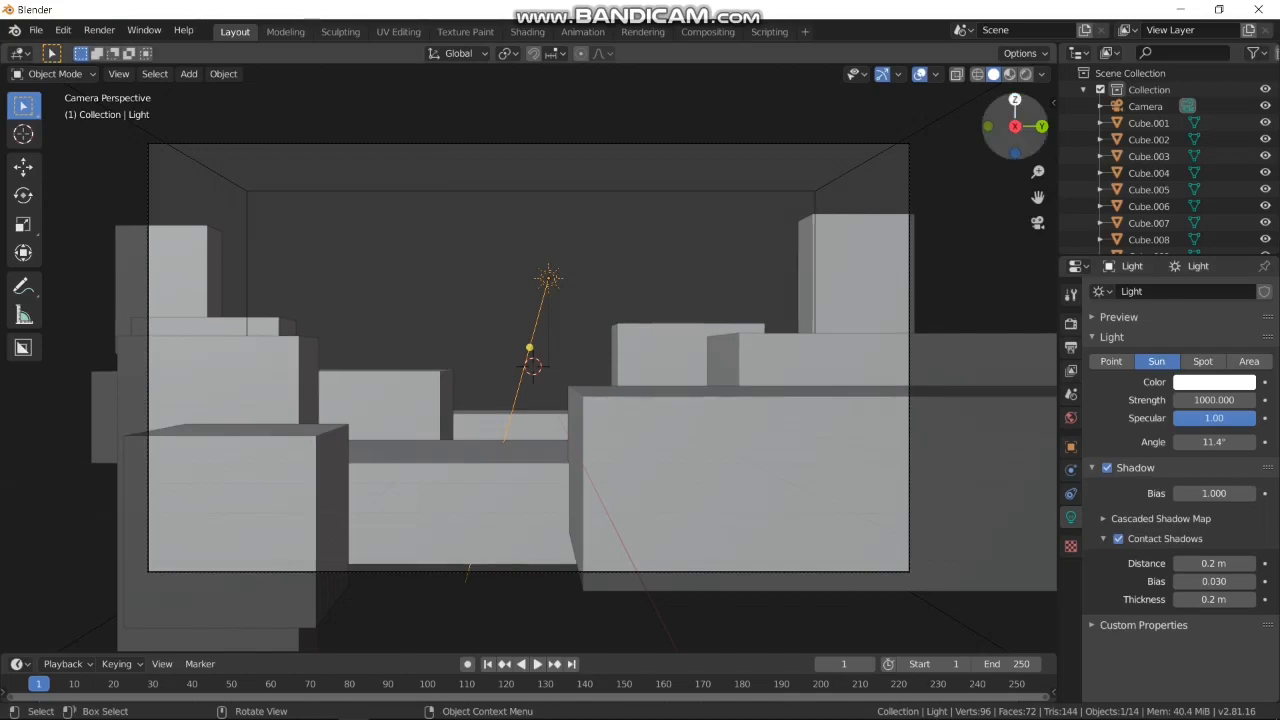
Show the scene in rendered shading and lower the sun light's strength to about 6.33
{"action": "left_click", "coordinate": [1025, 74]}
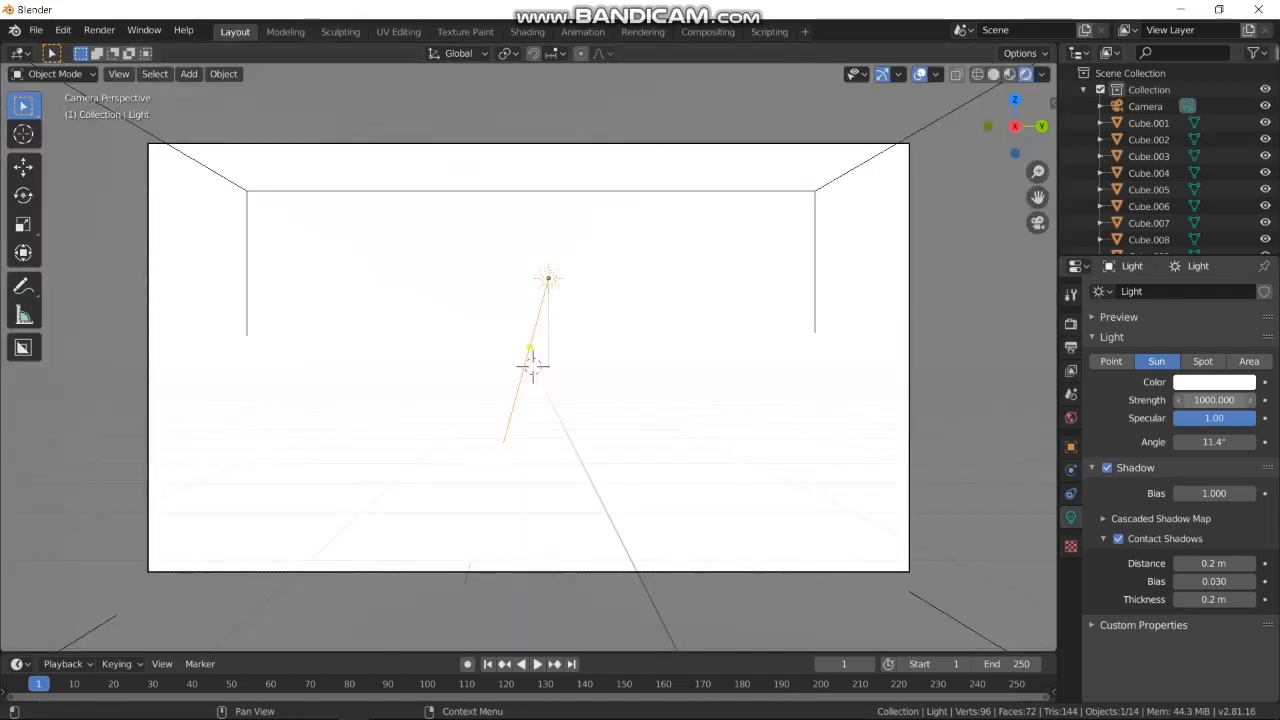
{"action": "type", "text": "1"}
{"action": "key", "text": "Return"}
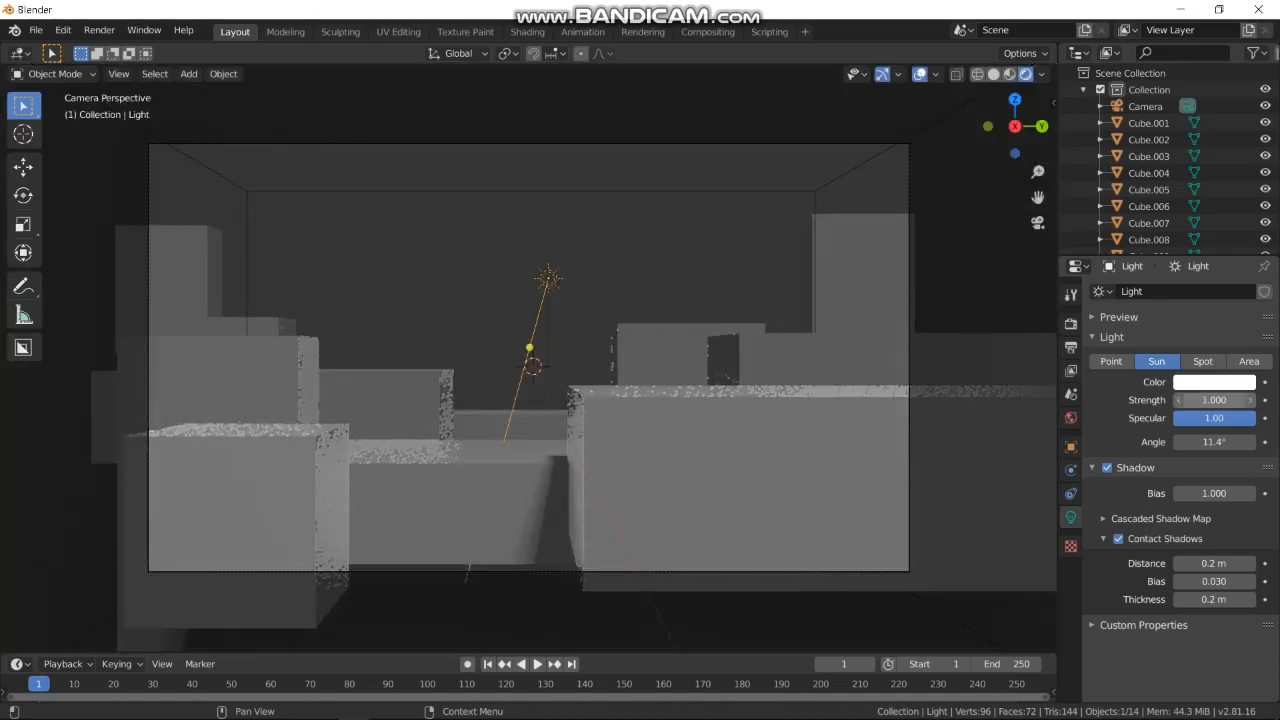
{"action": "left_click_drag", "start_coordinate": [1214, 400], "coordinate": [1274, 400]}
Try volume densities of 0.1 and 0.2 on the bounding box's fog material, returning to 0.1
{"action": "left_click", "coordinate": [965, 275]}
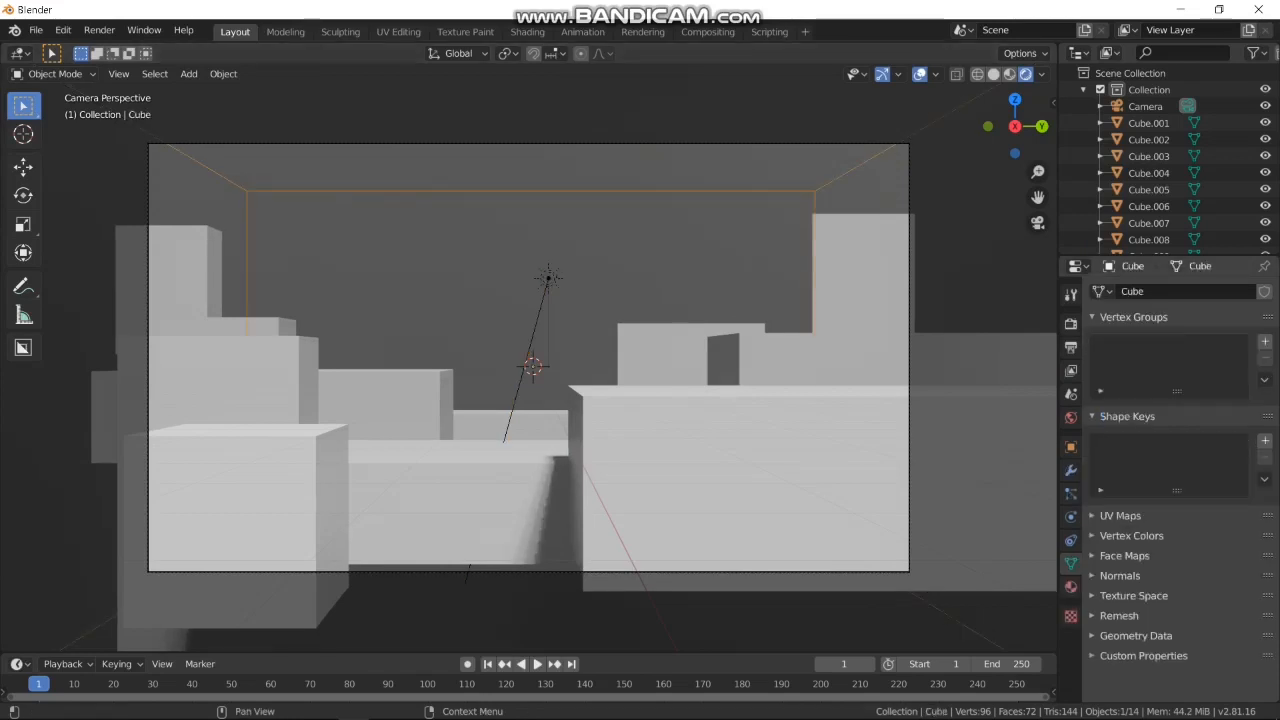
{"action": "left_click", "coordinate": [1070, 587]}
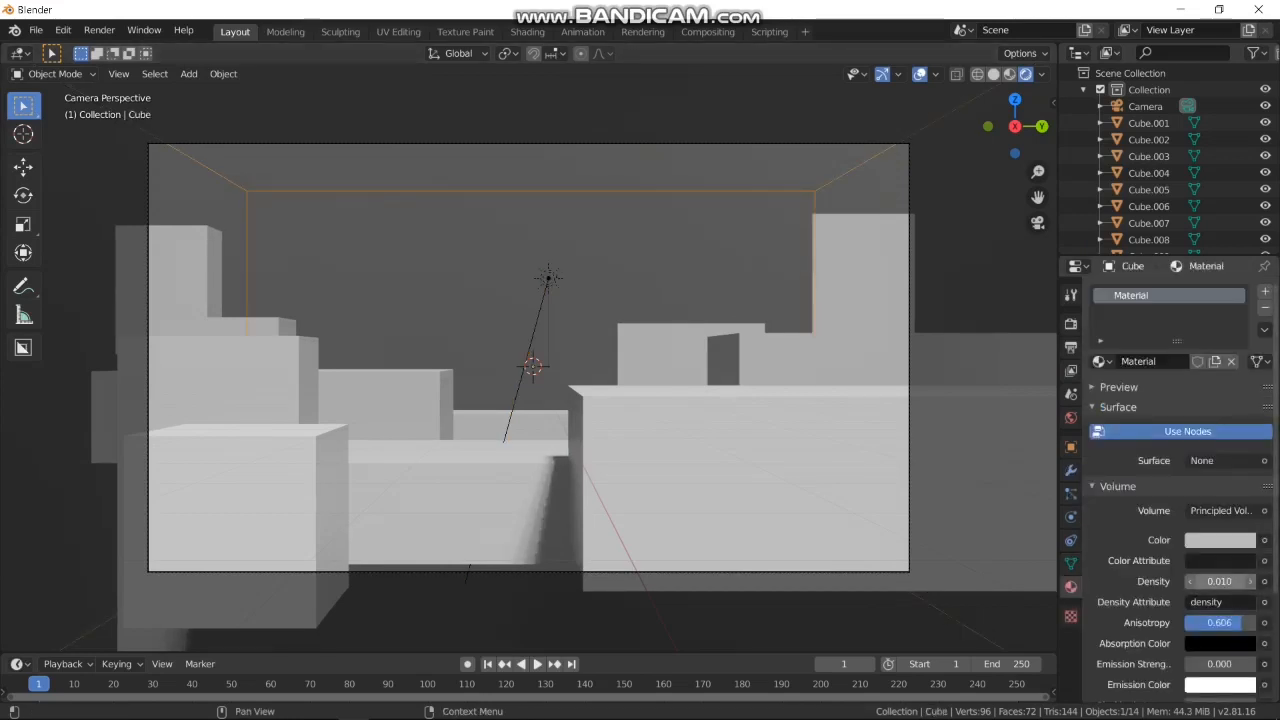
{"action": "left_click", "coordinate": [1219, 581]}
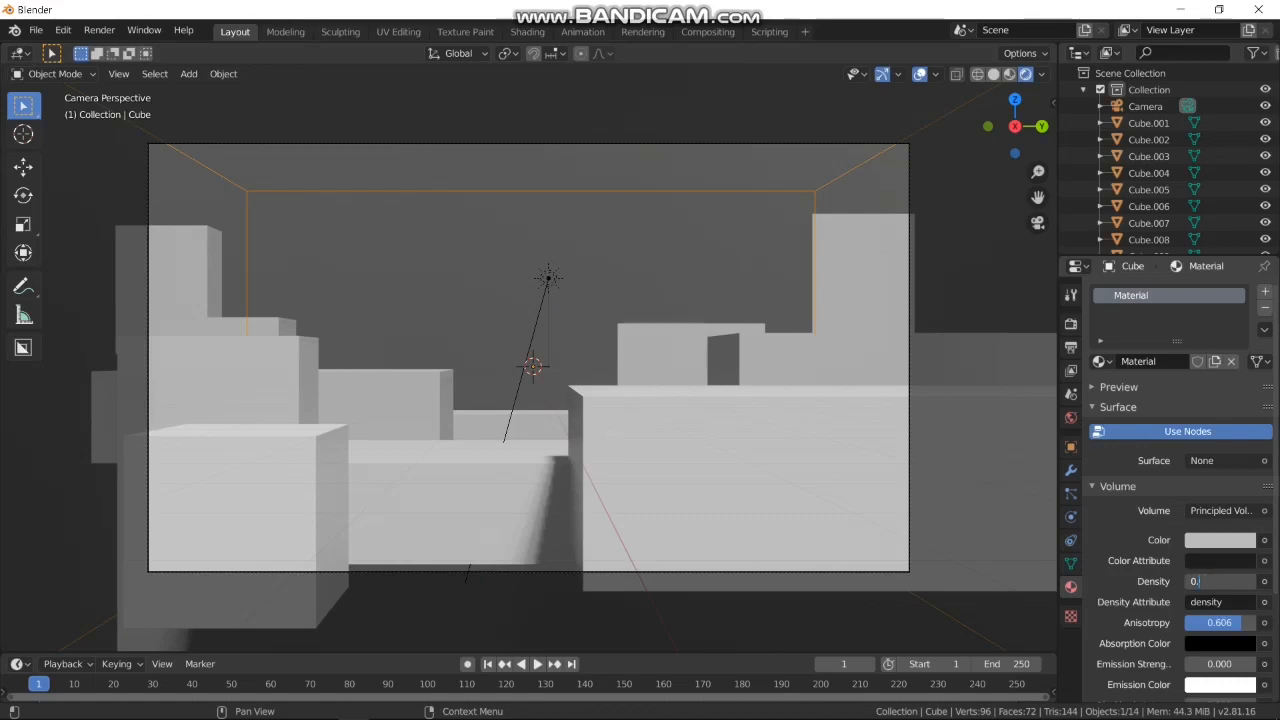
{"action": "key", "text": "Return"}
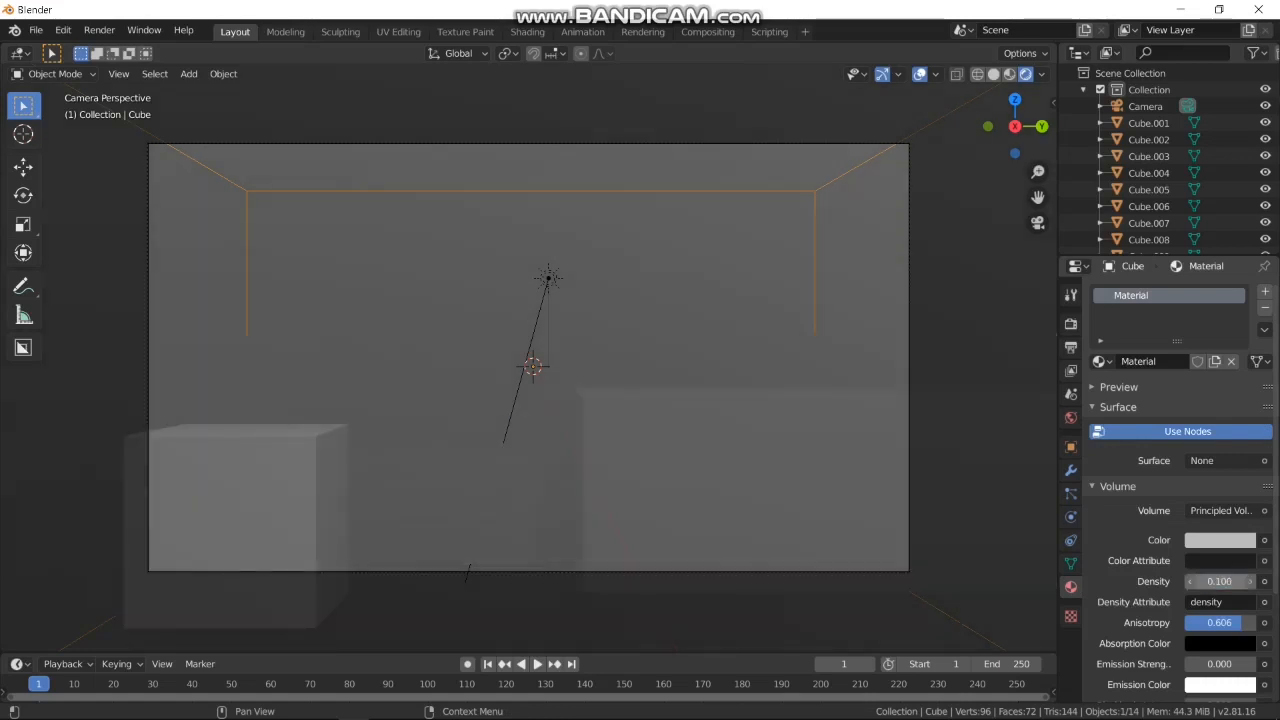
{"action": "left_click", "coordinate": [1250, 581]}
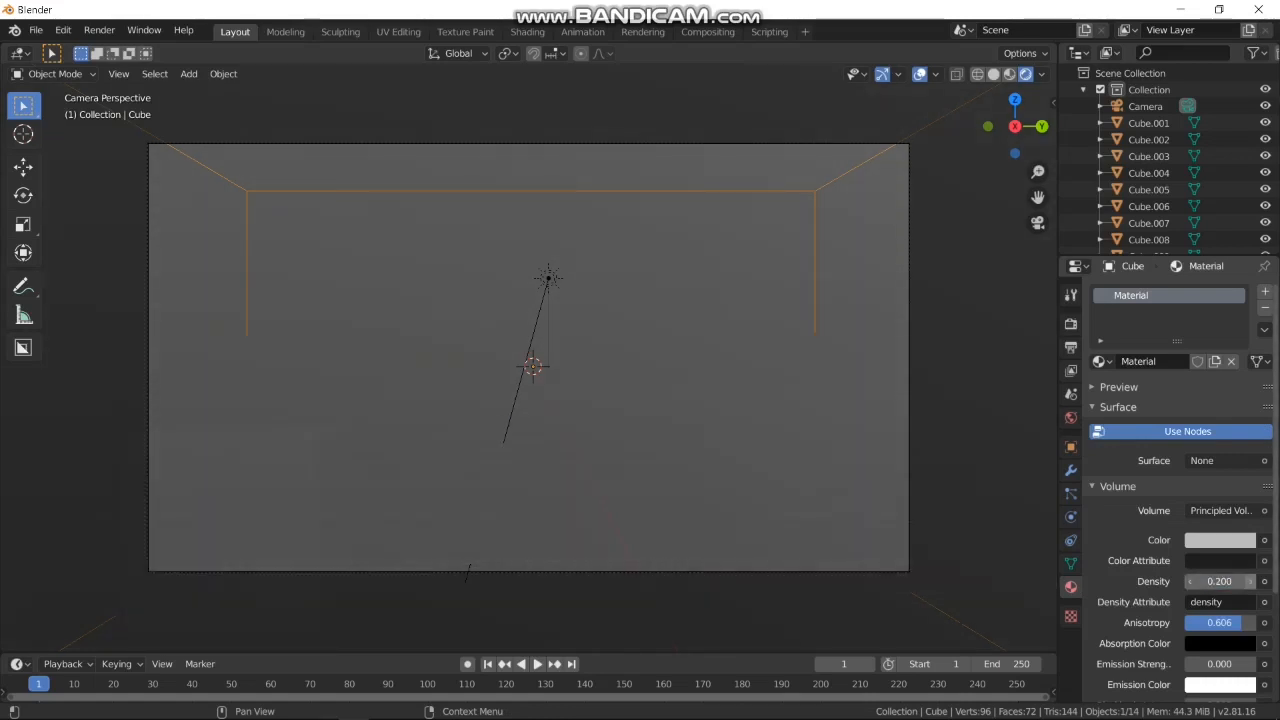
{"action": "left_click", "coordinate": [1190, 581]}
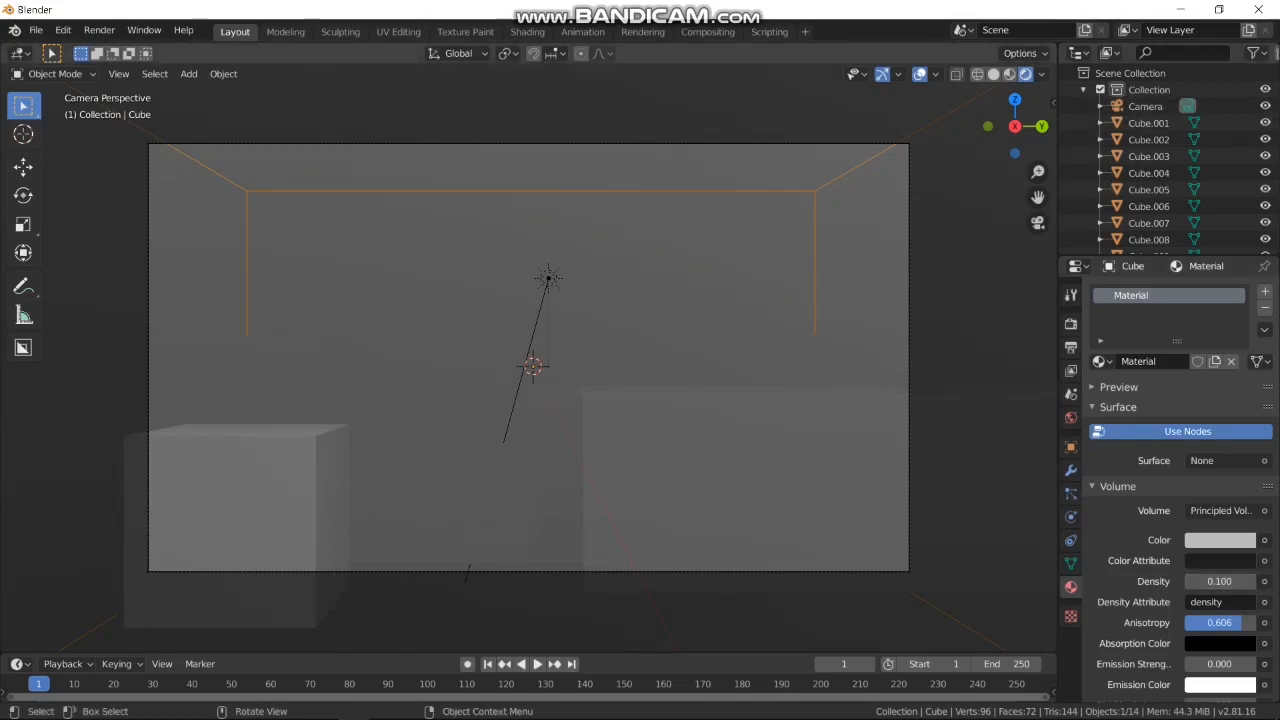
Set the sun light's strength to 8 and rotate it about -45° around global X and about 104° around global Z
{"action": "left_click", "coordinate": [548, 278]}
{"action": "left_click", "coordinate": [1213, 400]}
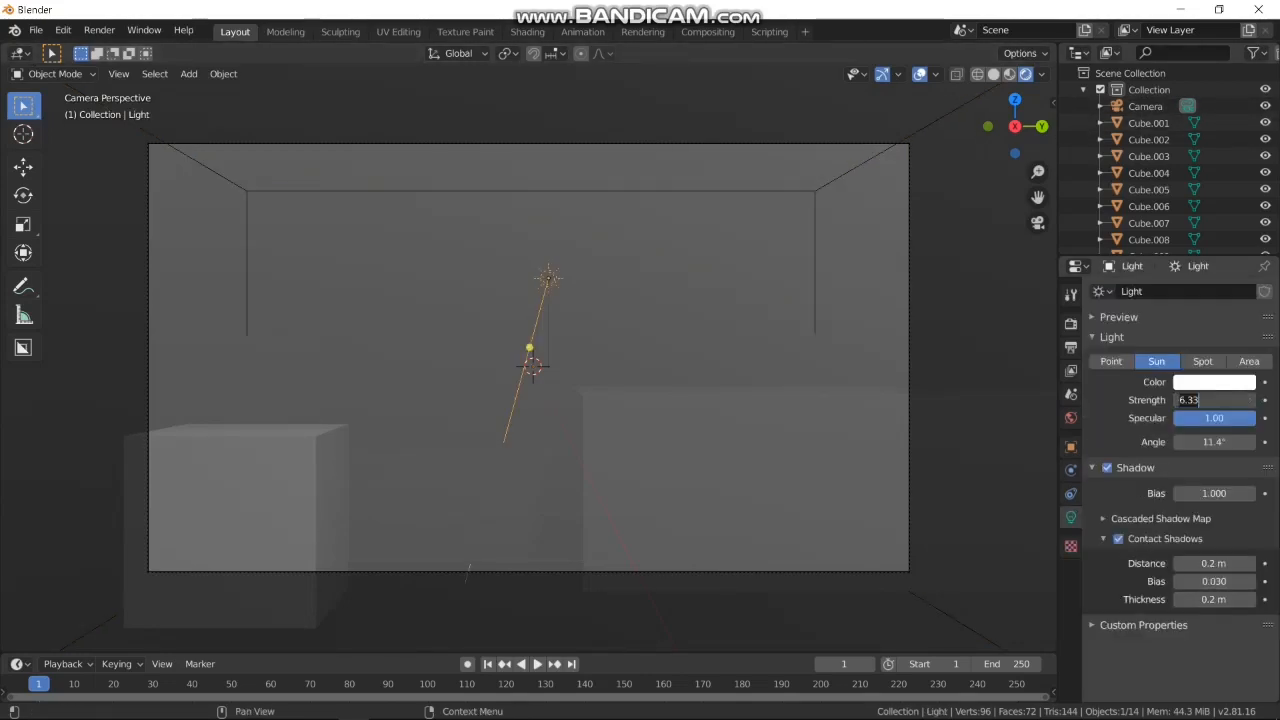
{"action": "type", "text": "8"}
{"action": "key", "text": "Return"}
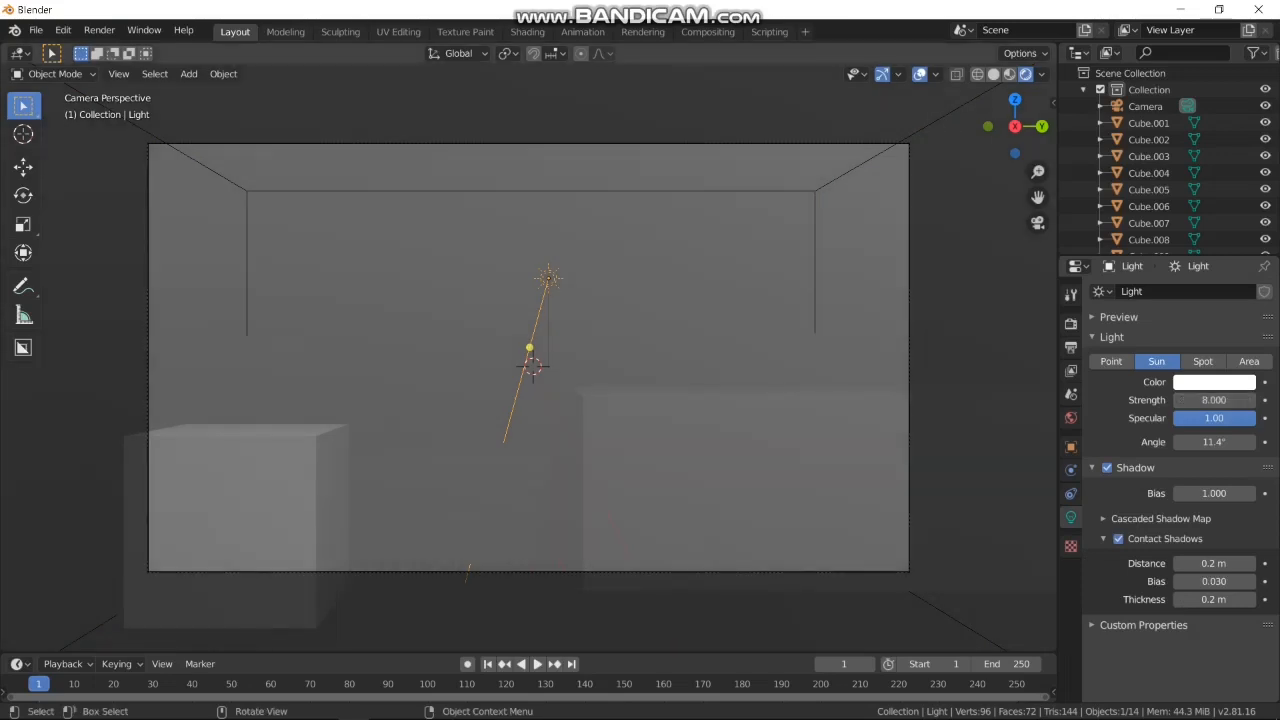
{"action": "key", "text": "r"}
{"action": "key", "text": "x"}
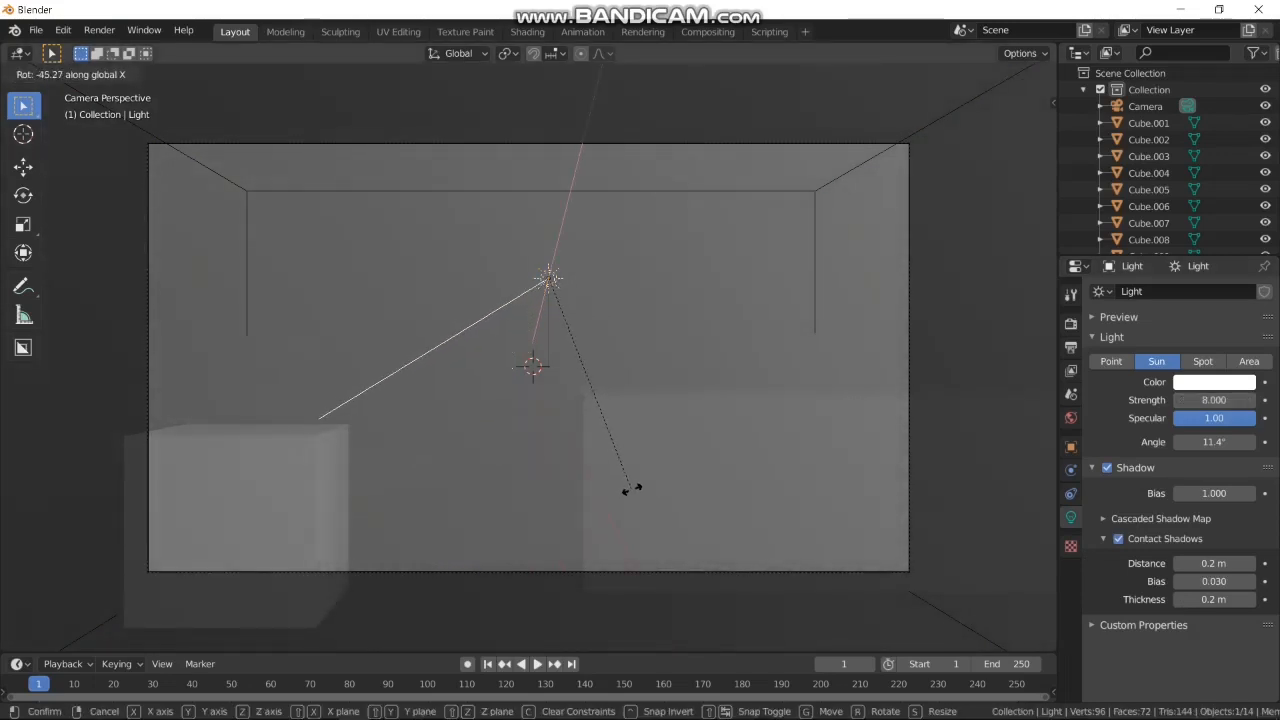
{"action": "left_click", "coordinate": [629, 490]}
{"action": "key", "text": "r"}
{"action": "key", "text": "z"}
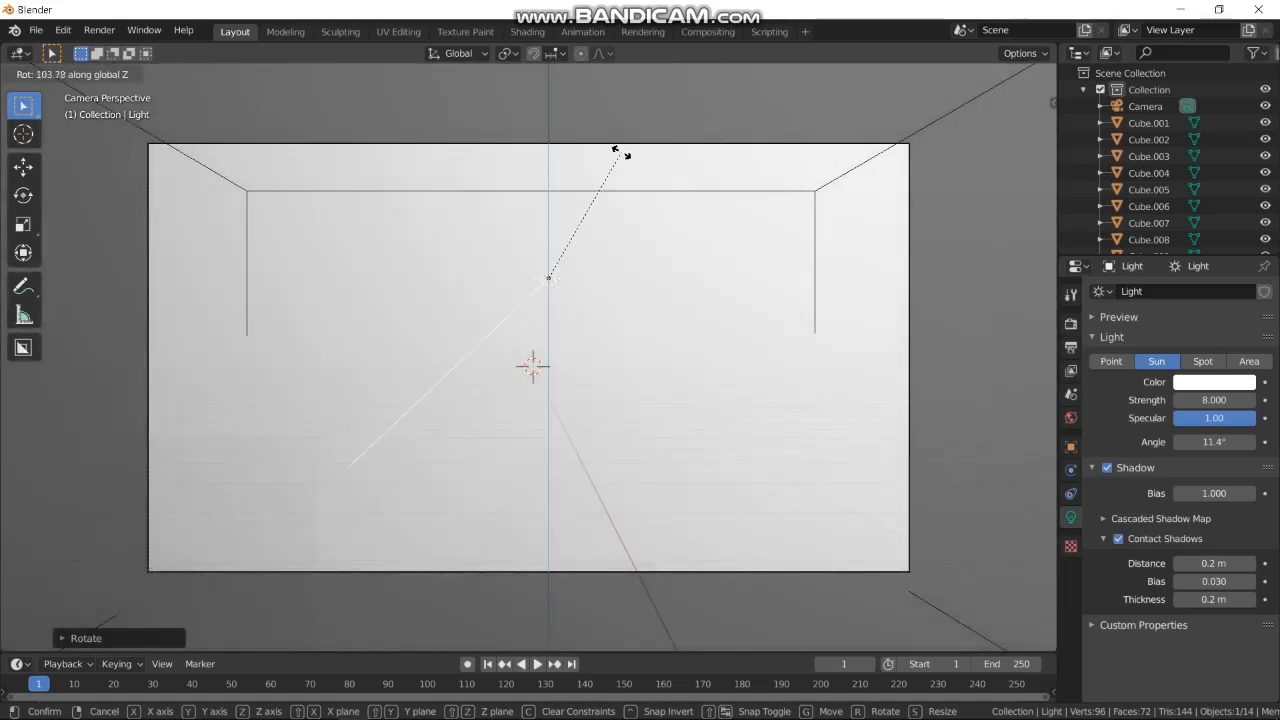
{"action": "left_click", "coordinate": [617, 149]}
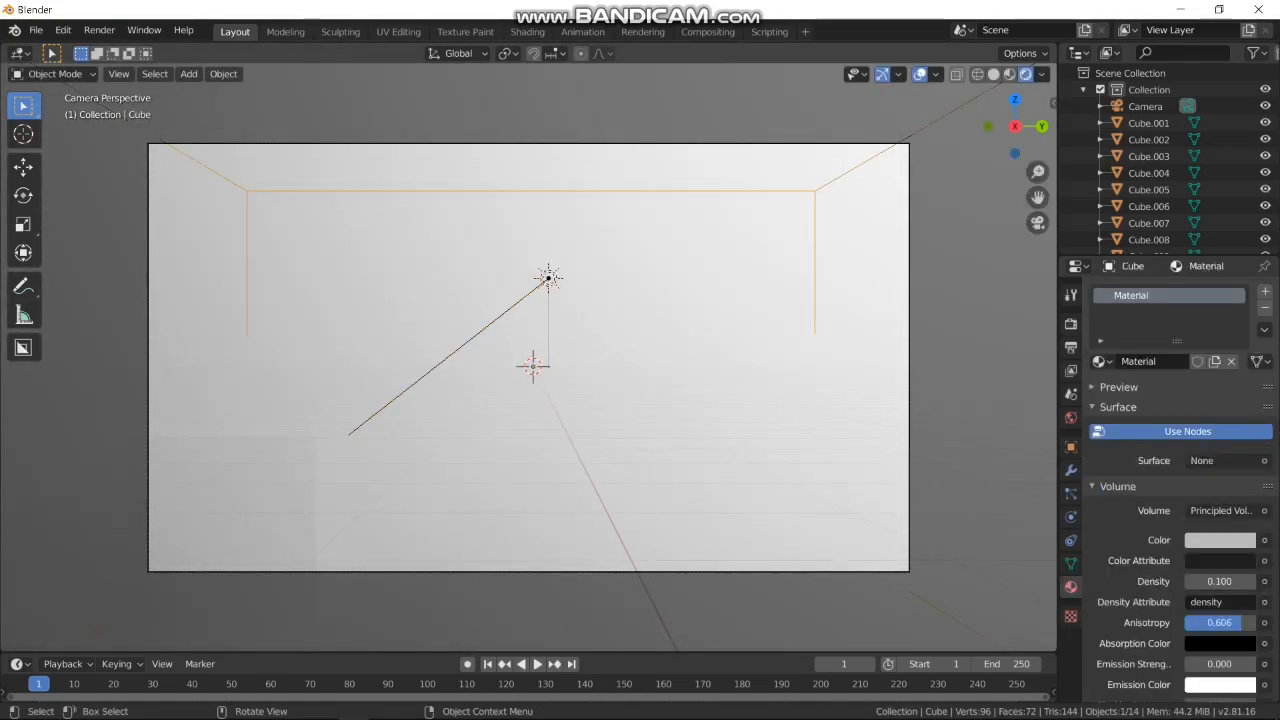
Reduce the volume density of the bounding box's fog material to 0.01
{"action": "double_click", "coordinate": [1220, 581]}
{"action": "type", "text": "0.1"}
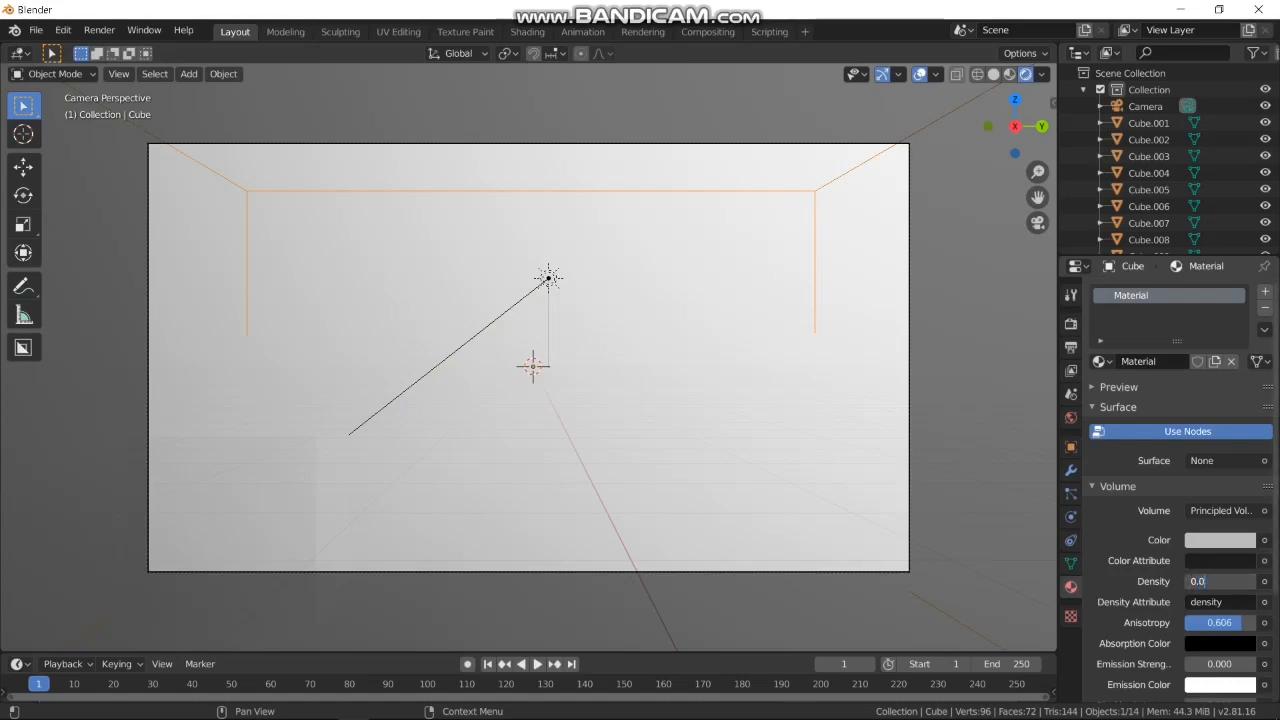
{"action": "key", "text": "Return"}
{"action": "left_click", "coordinate": [1220, 581]}
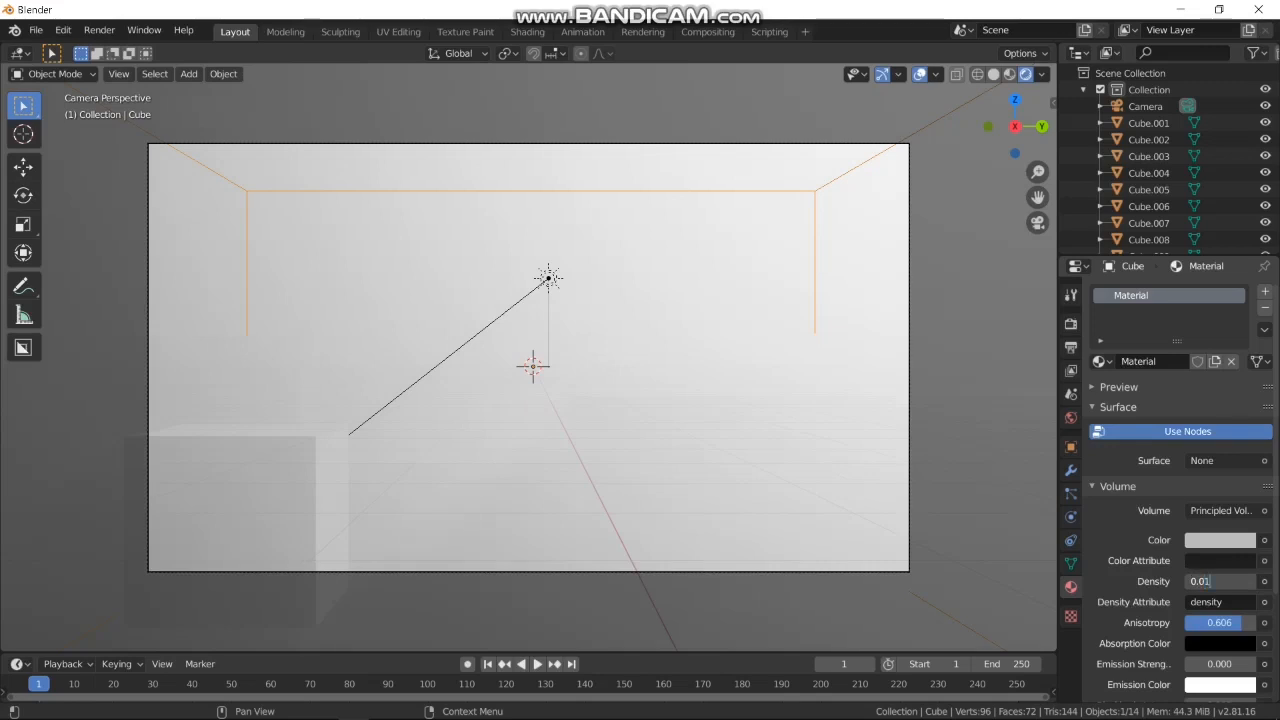
{"action": "key", "text": "Return"}
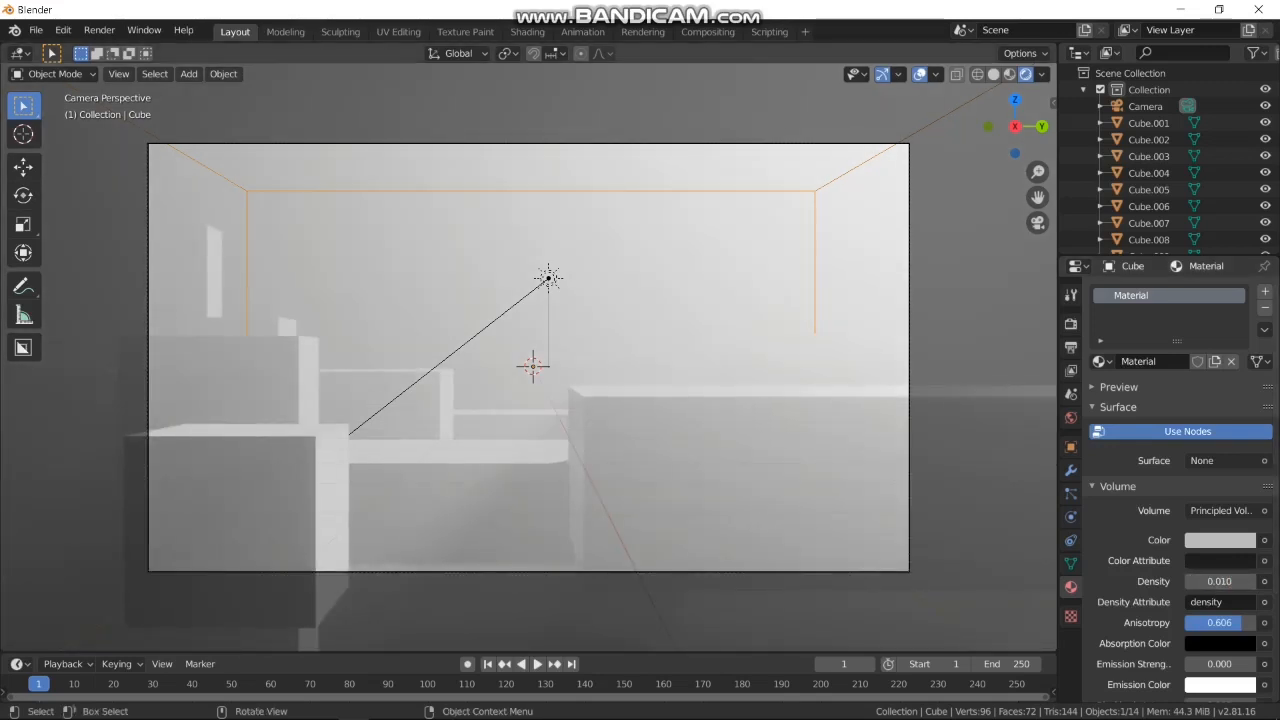
{"action": "key", "text": "r"}
{"action": "key", "text": "z"}
{"action": "right_click", "coordinate": [693, 285]}
Re-aim the sun light by rotating it around global Z, X and Z again, so its ray slopes gently toward the right-hand cubes
{"action": "left_click", "coordinate": [548, 278]}
{"action": "key", "text": "r"}
{"action": "key", "text": "z"}
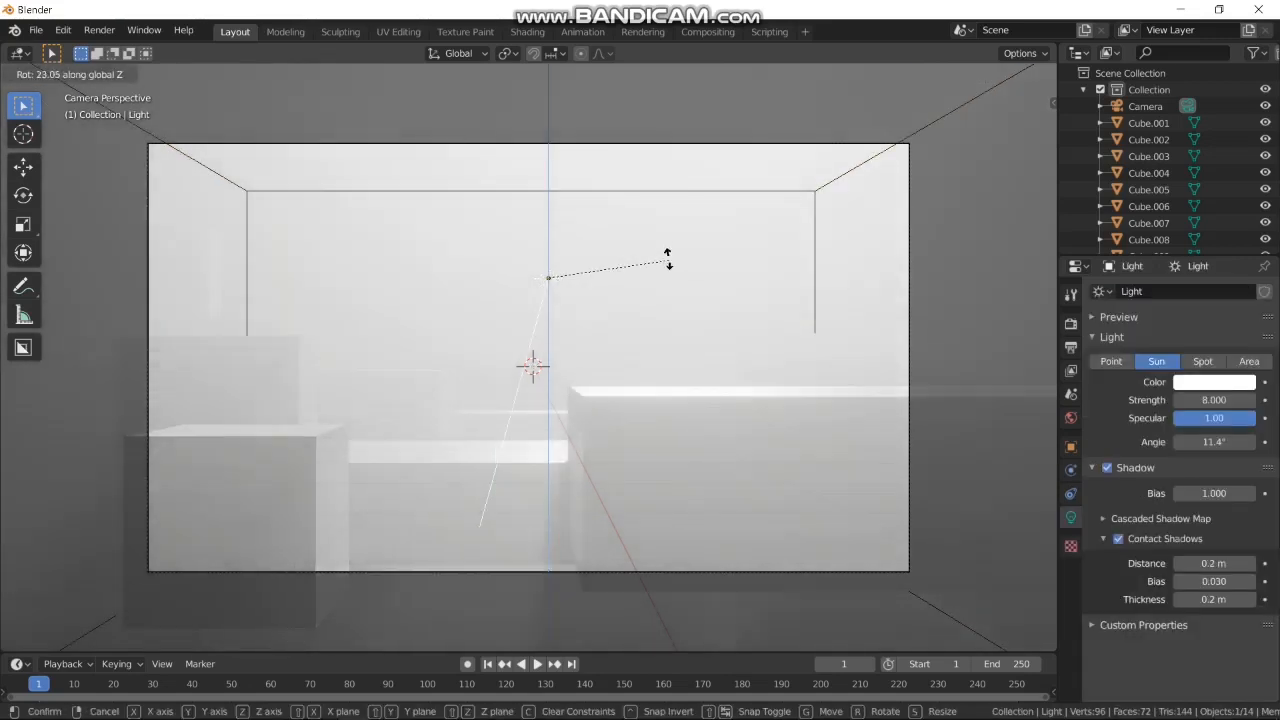
{"action": "left_click", "coordinate": [665, 236]}
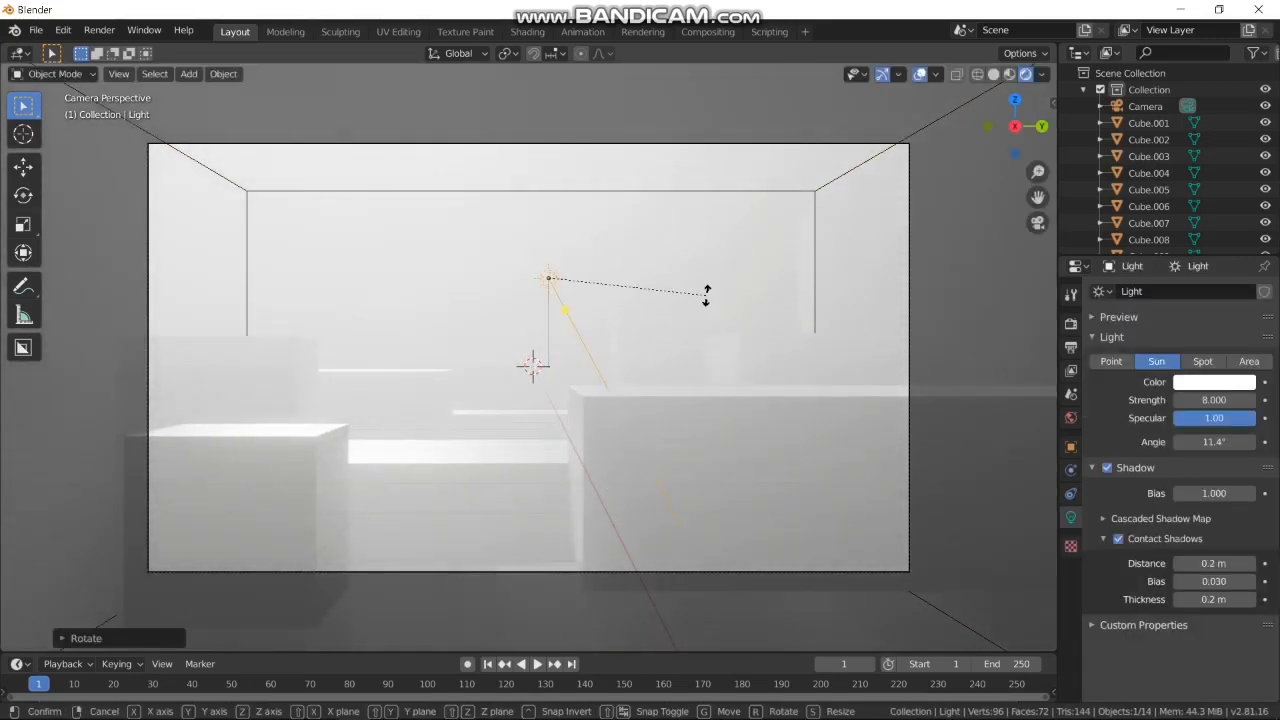
{"action": "key", "text": "r"}
{"action": "key", "text": "x"}
{"action": "left_click", "coordinate": [704, 147]}
{"action": "key", "text": "r"}
{"action": "key", "text": "z"}
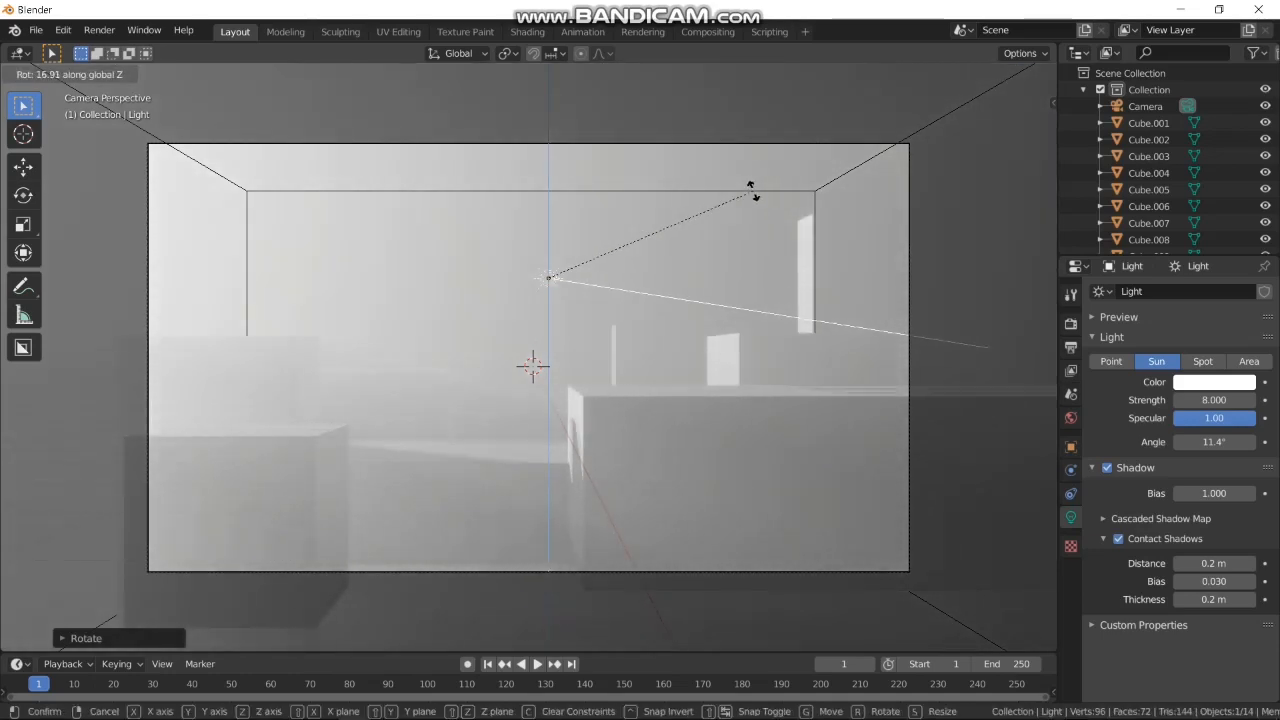
{"action": "left_click", "coordinate": [786, 283]}
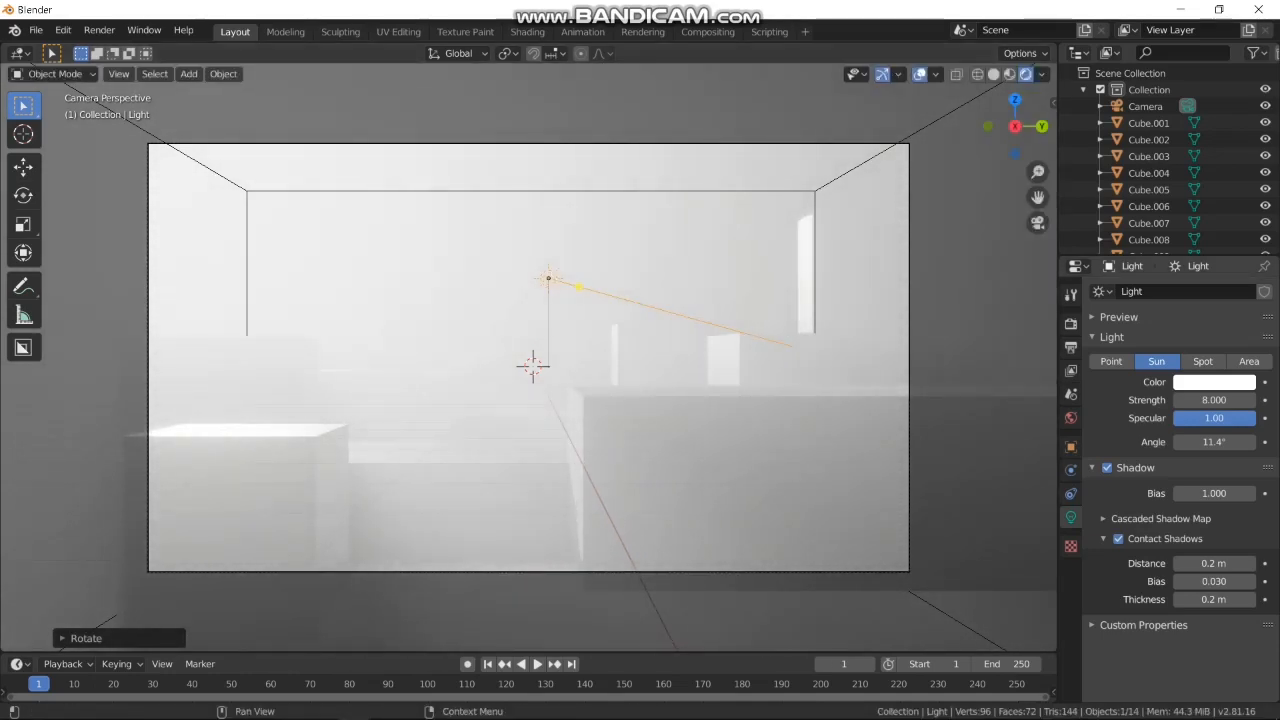
Lower the sun light's strength to about 2.06
{"action": "left_click", "coordinate": [1228, 400]}
{"action": "key", "text": "Return"}
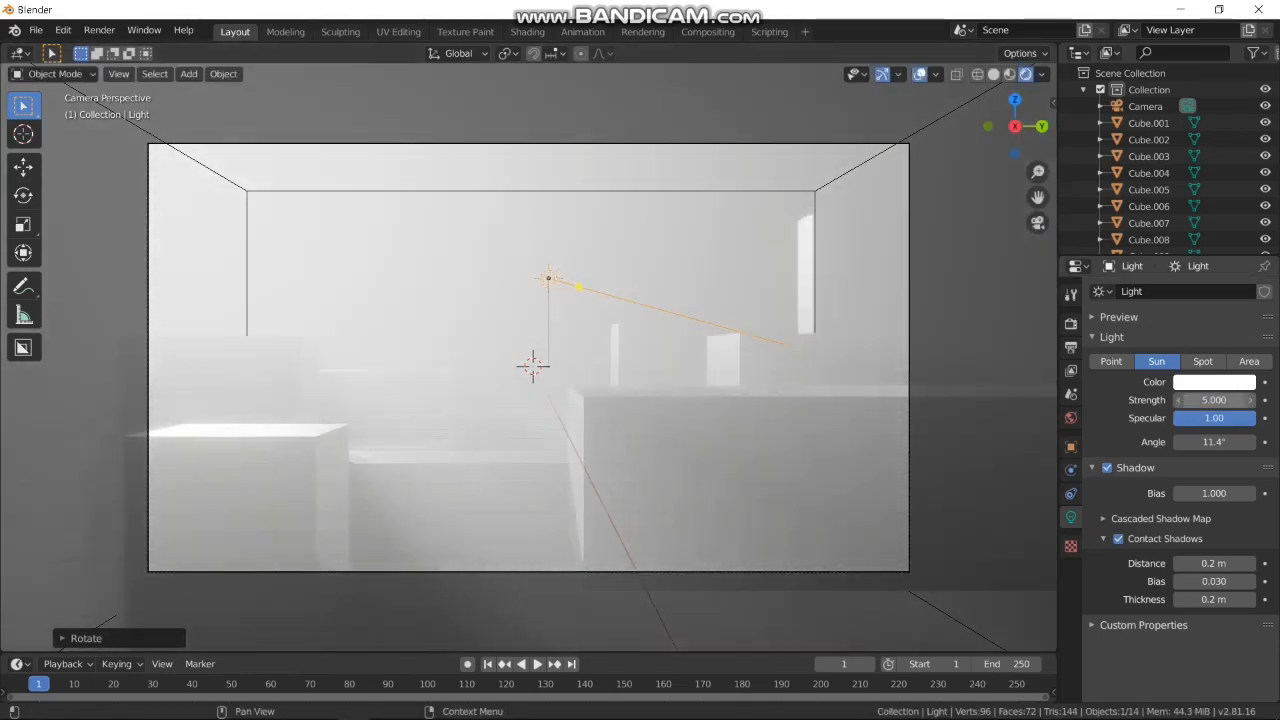
{"action": "left_click_drag", "start_coordinate": [1228, 400], "coordinate": [1133, 400]}
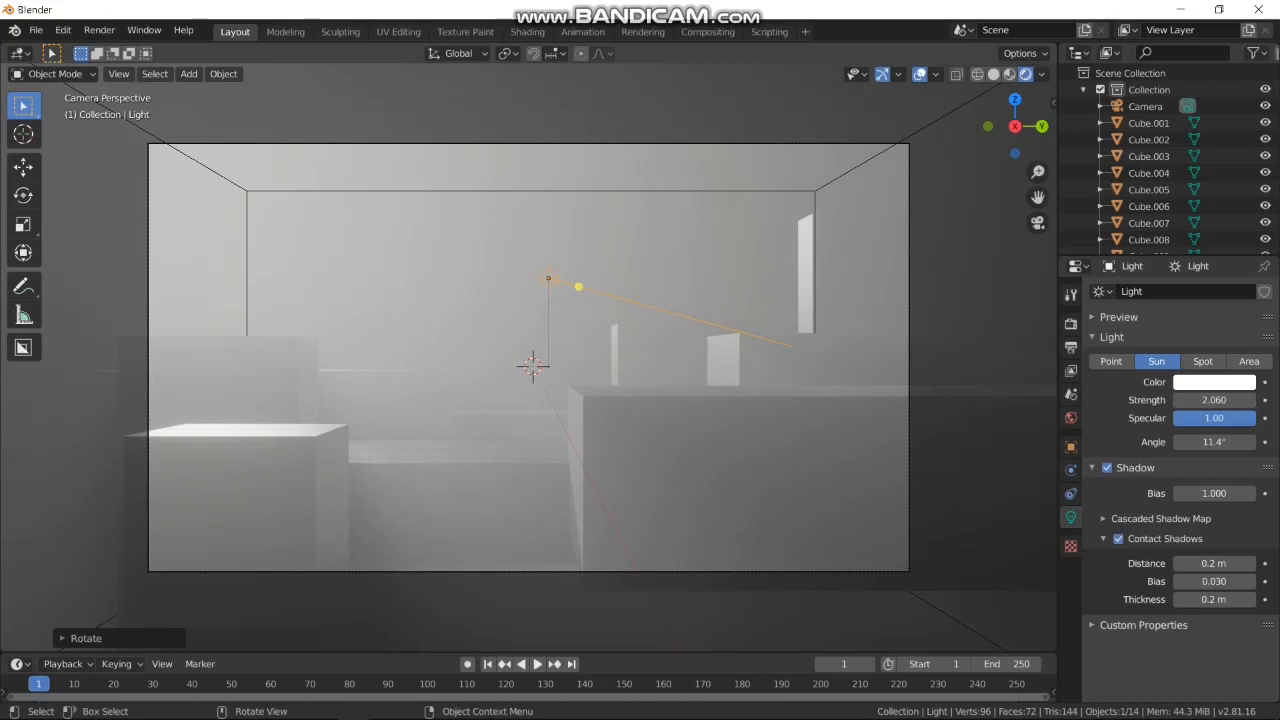
Return to solid shading and give the large front-right cube a new material with a very dark purplish base color
{"action": "left_click", "coordinate": [993, 74]}
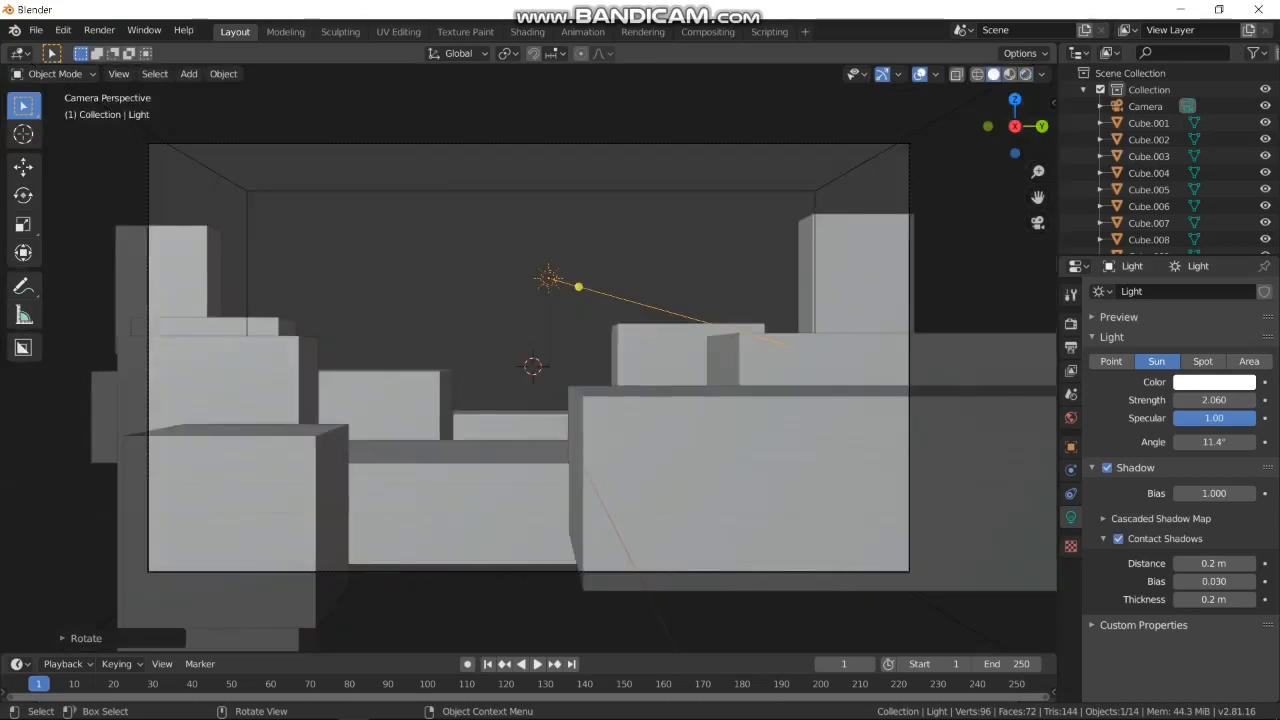
{"action": "left_click", "coordinate": [885, 471]}
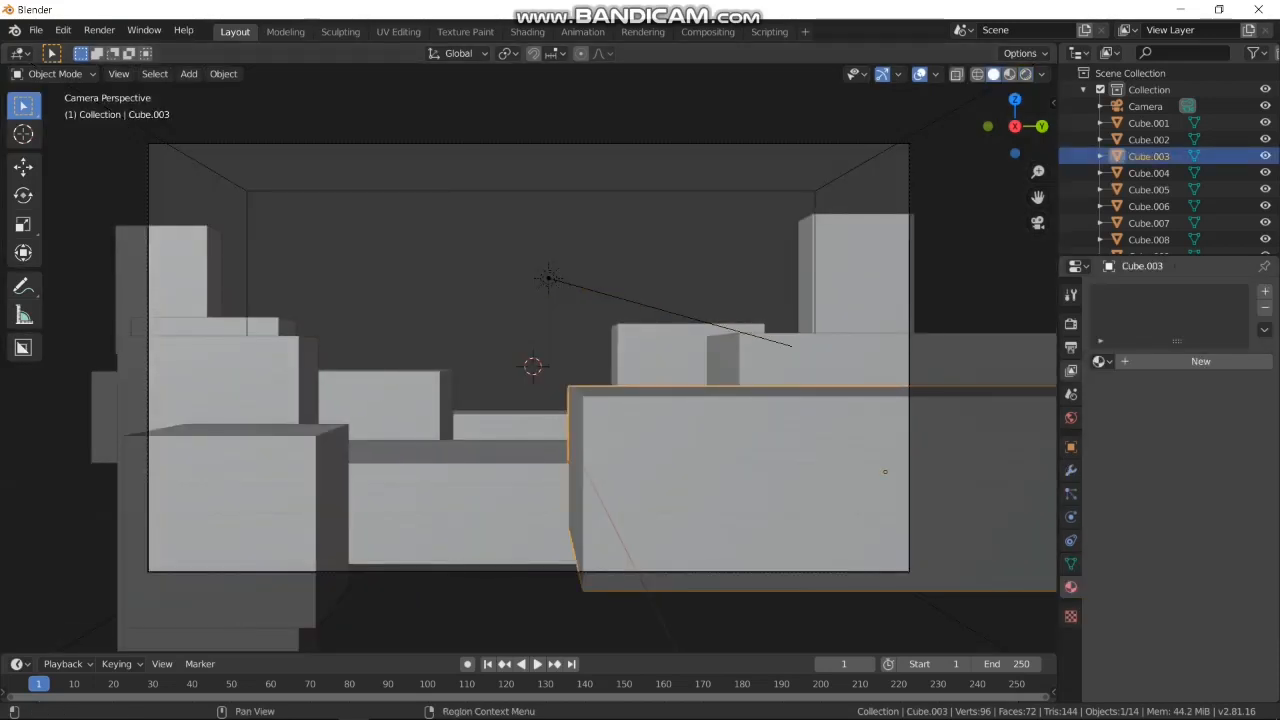
{"action": "left_click", "coordinate": [1101, 361]}
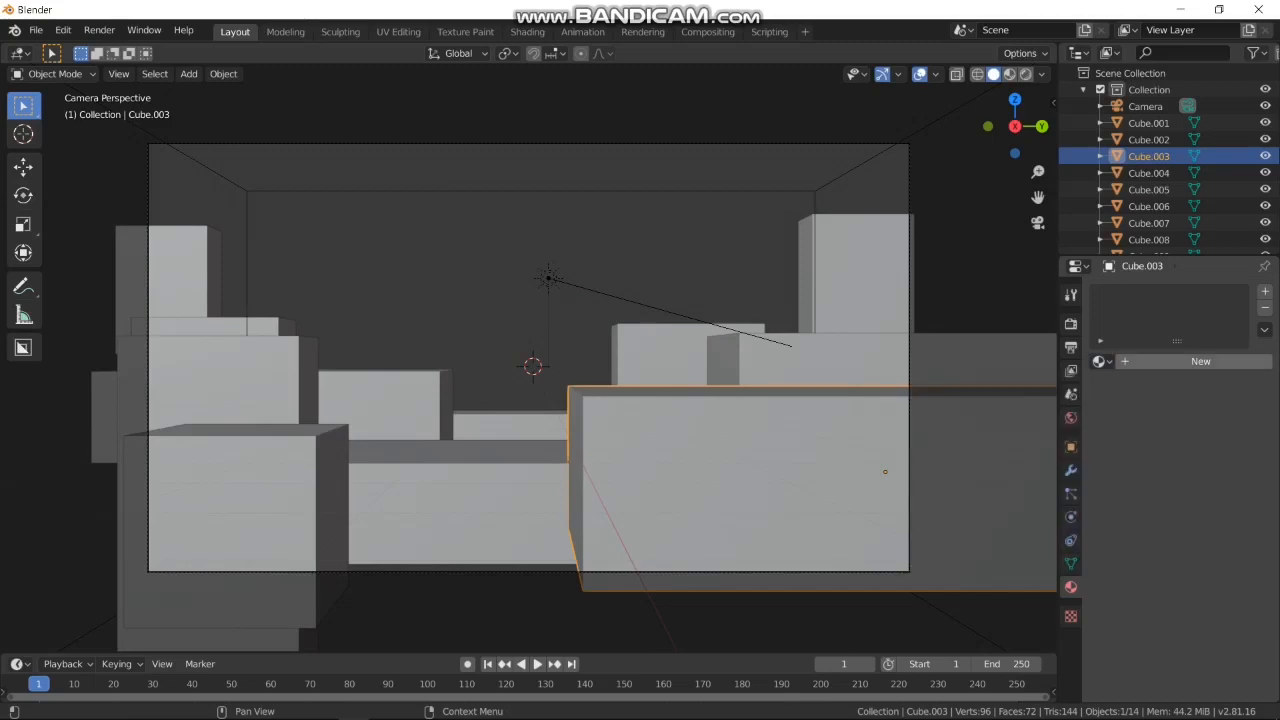
{"action": "left_click", "coordinate": [1201, 361]}
{"action": "left_click", "coordinate": [1219, 529]}
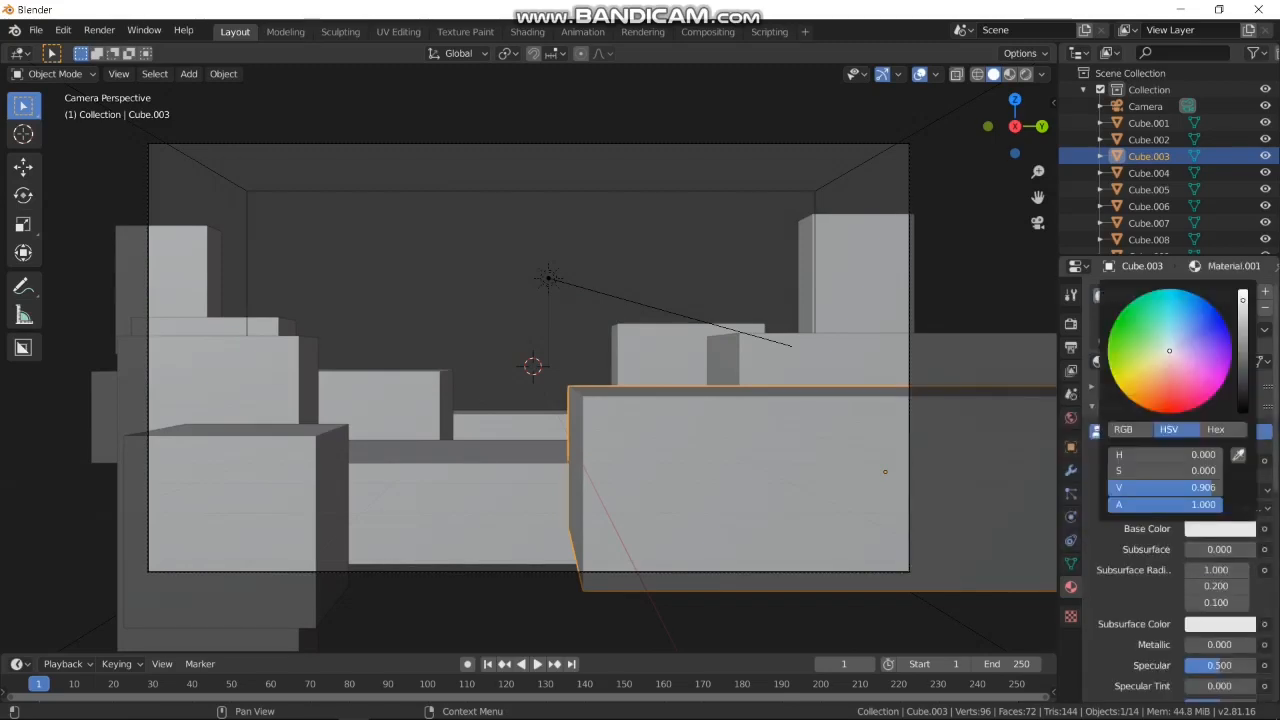
{"action": "left_click", "coordinate": [1243, 390]}
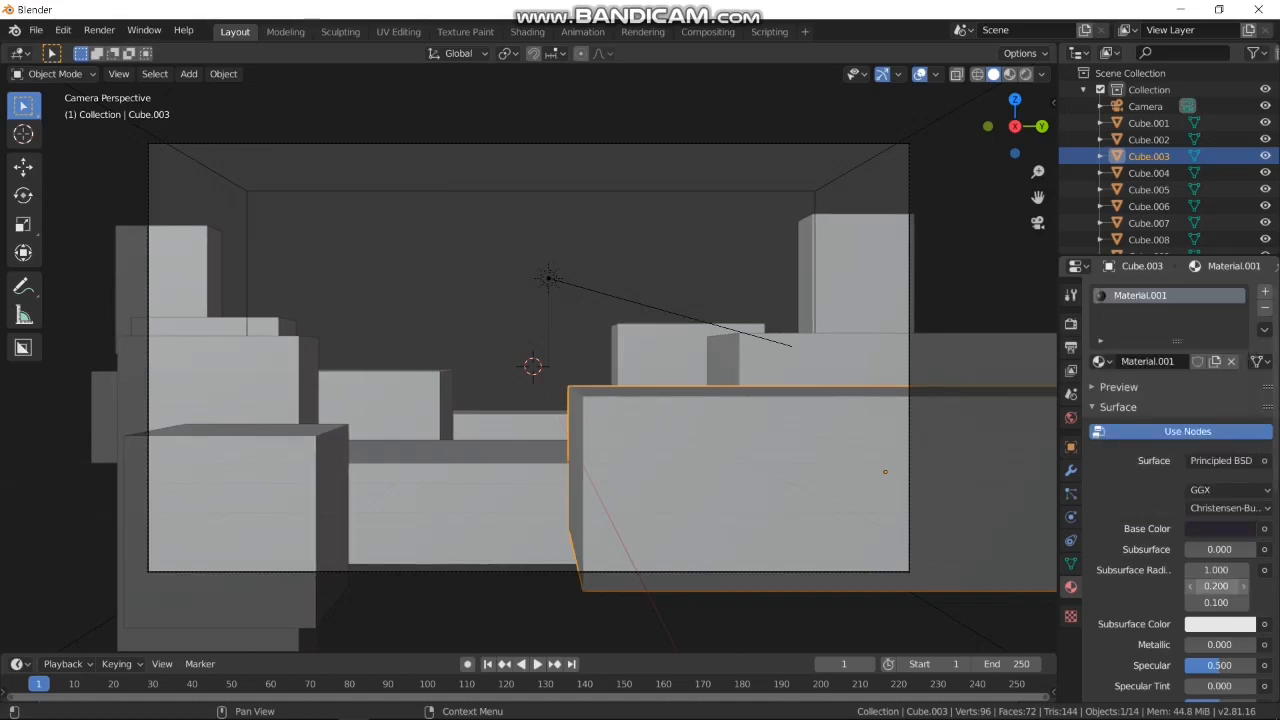
Set the dark material's metallic to about 0.193, specular to about 0.381 and roughness to about 0.867
{"action": "scroll", "coordinate": [1216, 586], "scroll_direction": "down", "scroll_amount": 1}
{"action": "left_click_drag", "start_coordinate": [1200, 618], "coordinate": [1239, 600]}
{"action": "scroll", "coordinate": [1210, 630], "scroll_direction": "down", "scroll_amount": 3}
{"action": "scroll", "coordinate": [529, 370], "scroll_direction": "down", "scroll_amount": 3}
{"action": "scroll", "coordinate": [529, 370], "scroll_direction": "up", "scroll_amount": 5}
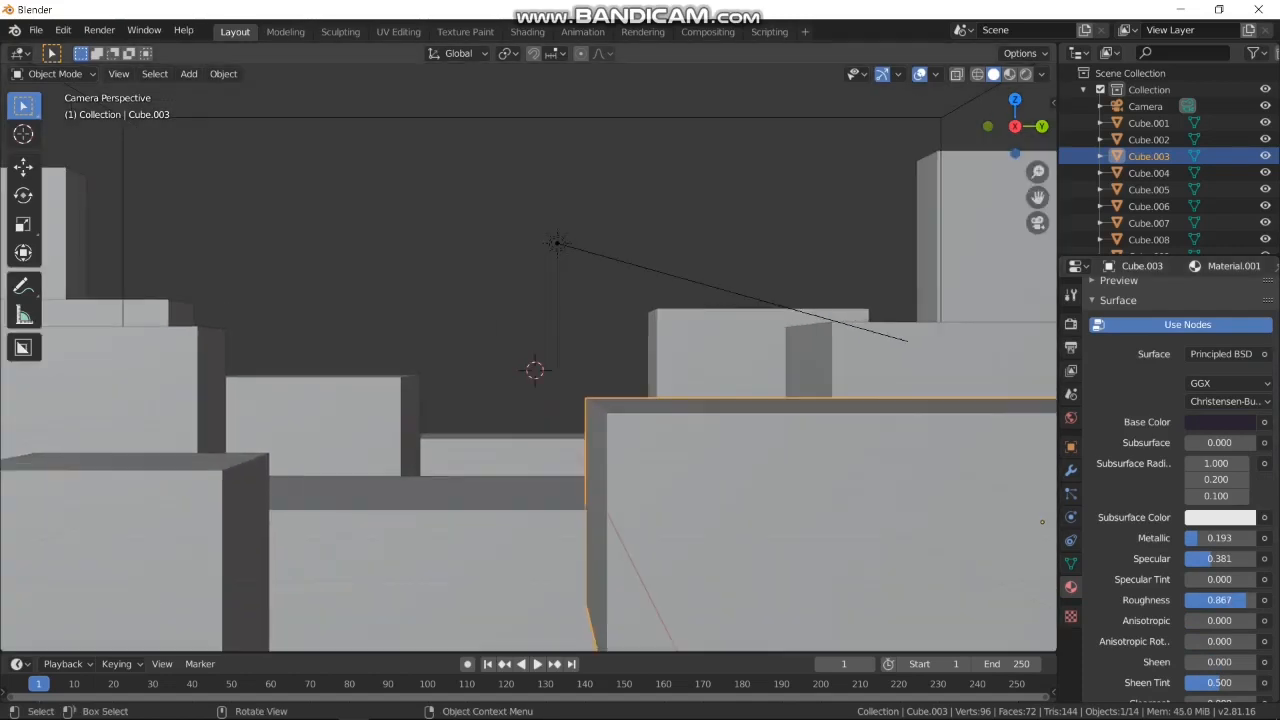
{"action": "left_click", "coordinate": [720, 358]}
{"action": "left_click_drag", "start_coordinate": [318, 428], "coordinate": [325, 431], "text": "shift"}
{"action": "left_click", "coordinate": [500, 457], "text": "shift"}
{"action": "left_click", "coordinate": [440, 560], "text": "shift"}
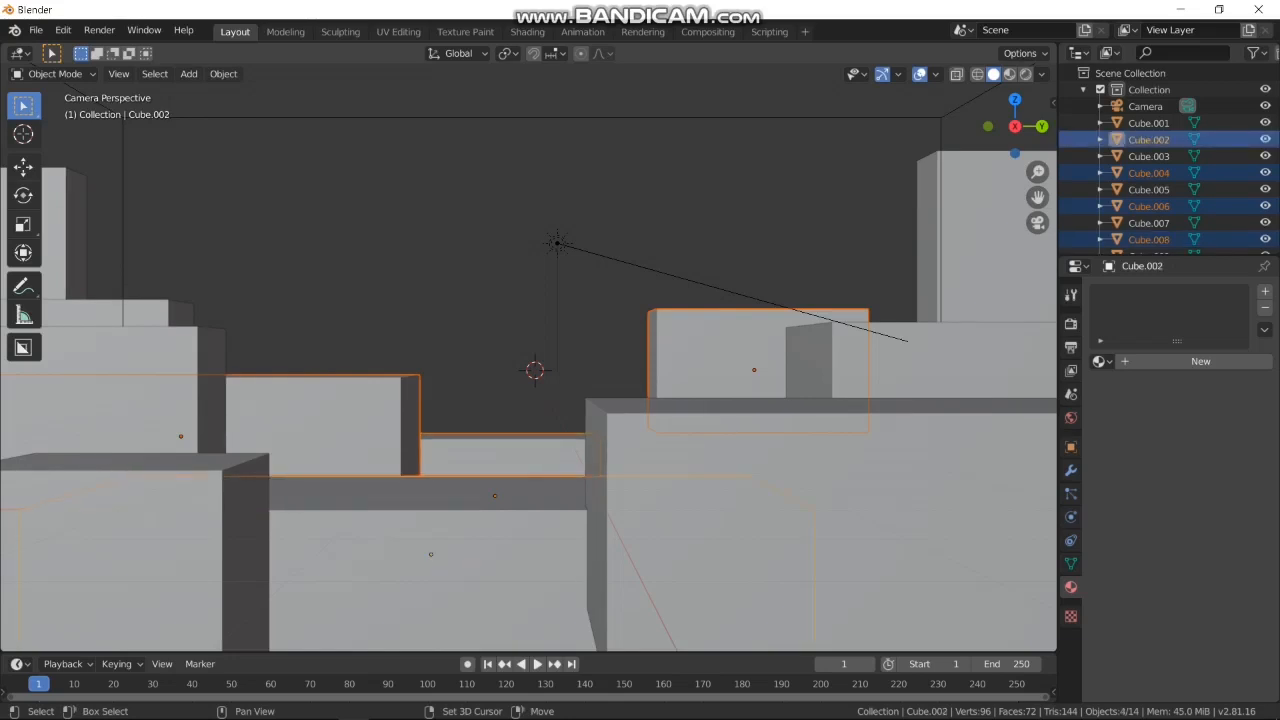
{"action": "key", "text": "a"}
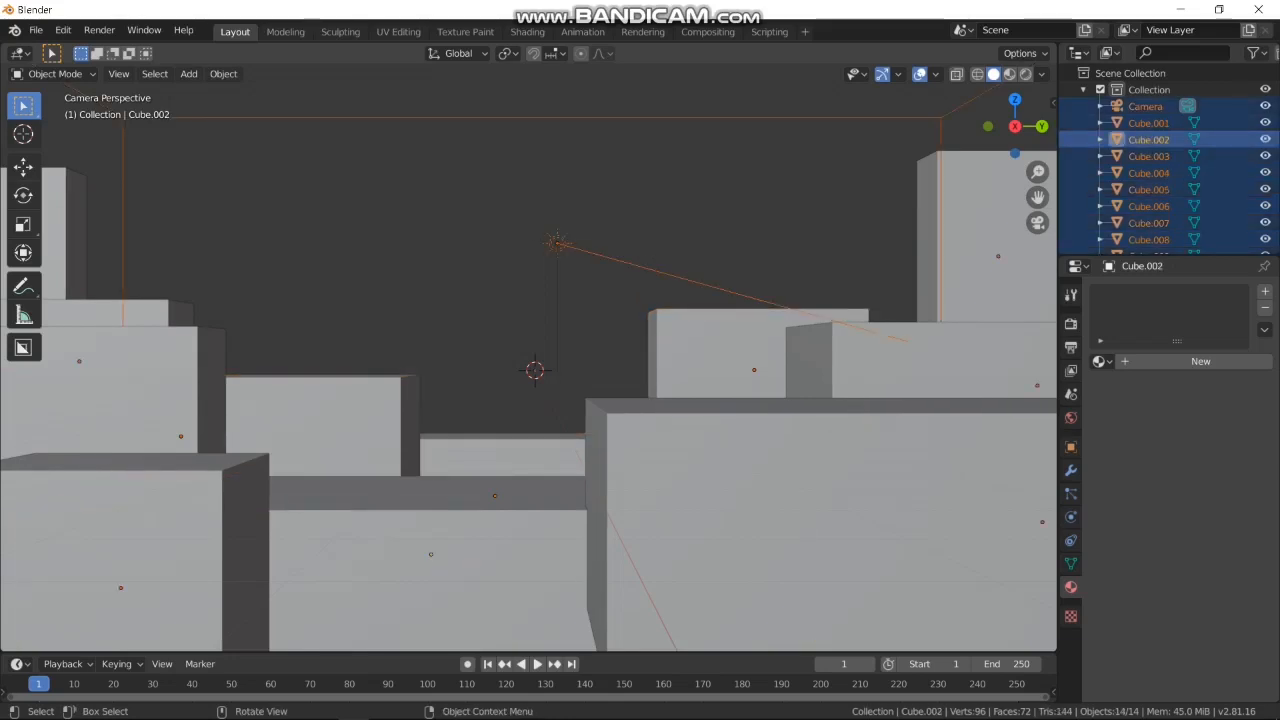
Select all the solid cubes with the large front-right one active, and link its dark material to the others
{"action": "left_click", "coordinate": [62, 232]}
{"action": "left_click", "coordinate": [118, 313], "text": "shift"}
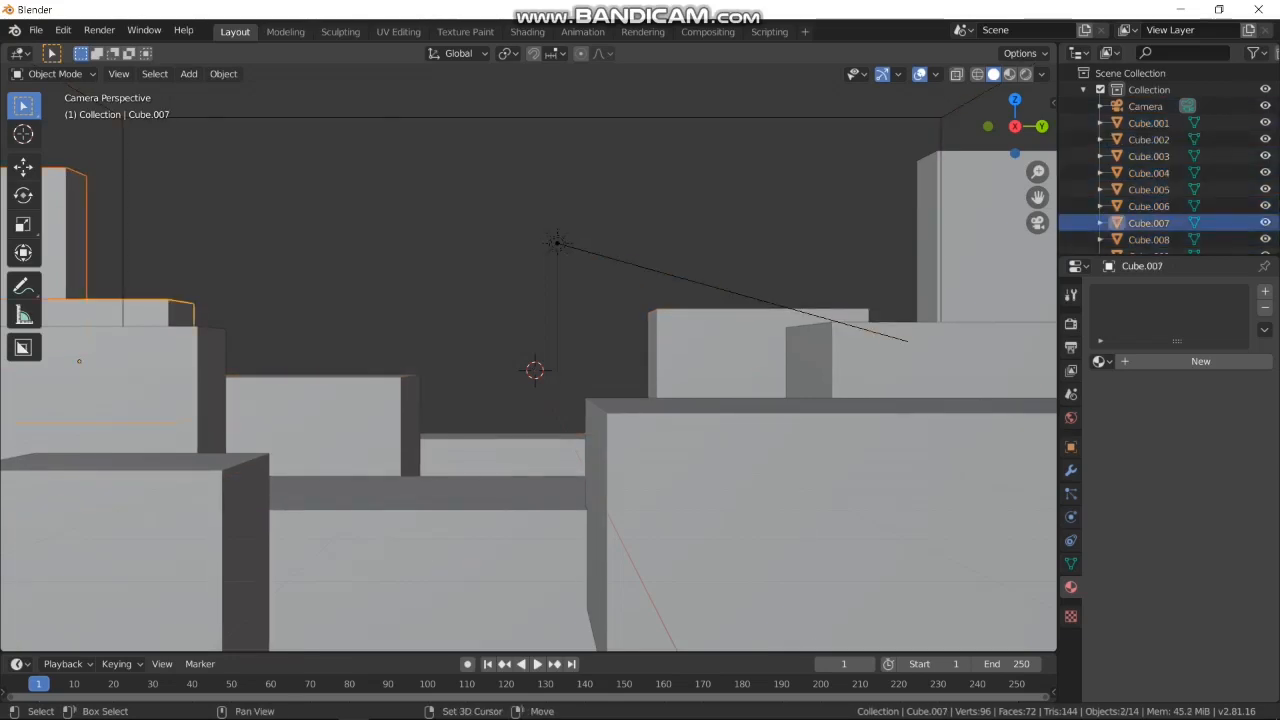
{"action": "left_click", "coordinate": [312, 425], "text": "shift"}
{"action": "left_click", "coordinate": [130, 392], "text": "shift"}
{"action": "left_click", "coordinate": [150, 540], "text": "shift"}
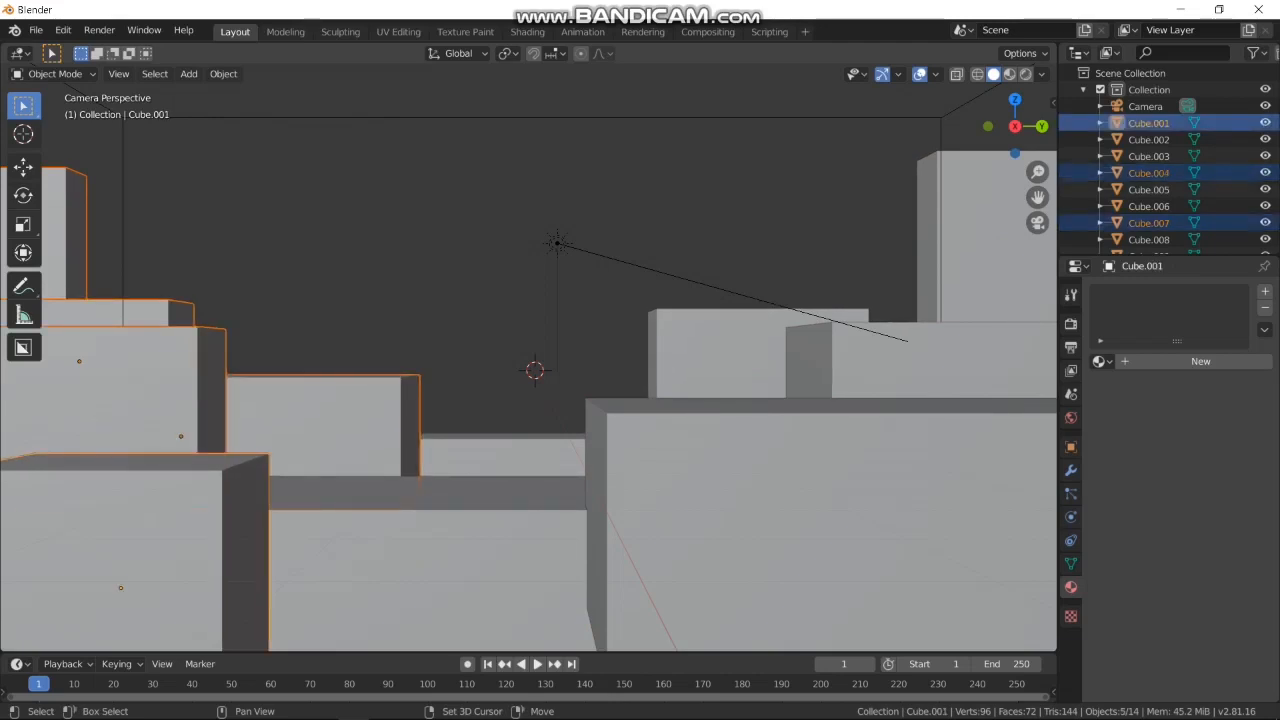
{"action": "left_click", "coordinate": [400, 560], "text": "shift"}
{"action": "left_click", "coordinate": [722, 356], "text": "shift"}
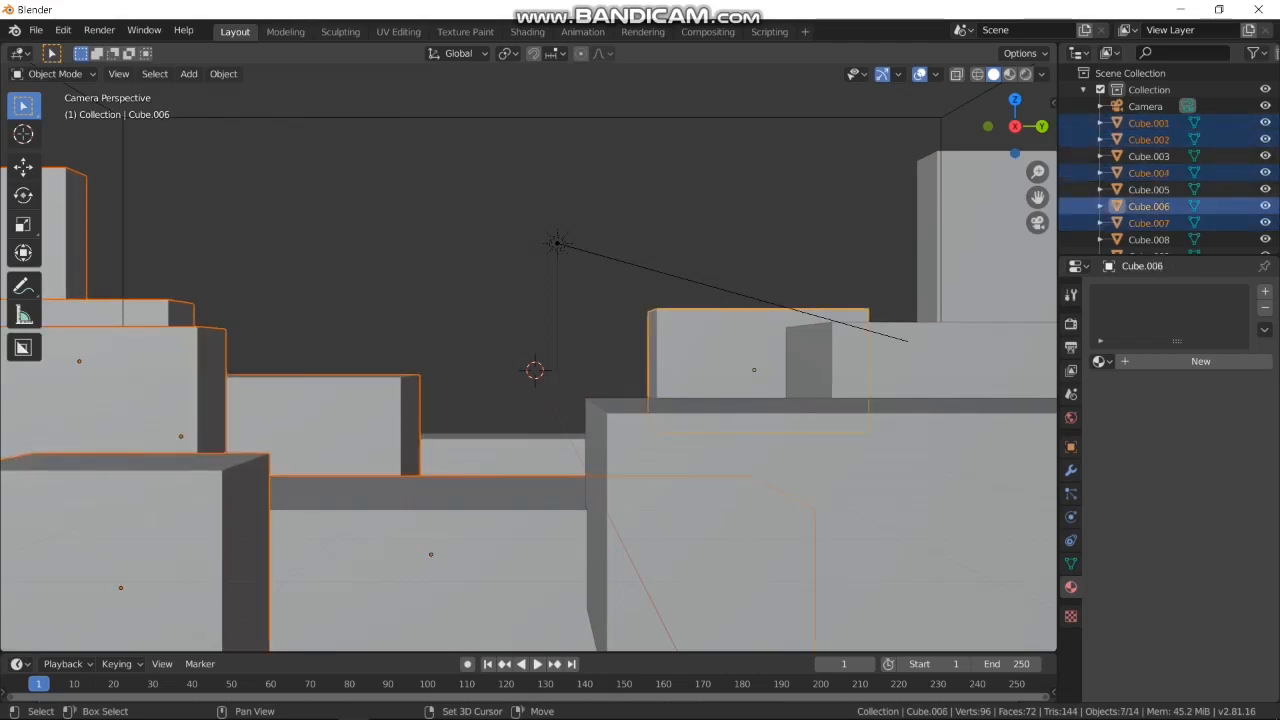
{"action": "left_click", "coordinate": [503, 456], "text": "shift"}
{"action": "left_click", "coordinate": [900, 362], "text": "shift"}
{"action": "left_click", "coordinate": [985, 250], "text": "shift"}
{"action": "left_click", "coordinate": [655, 430], "text": "shift"}
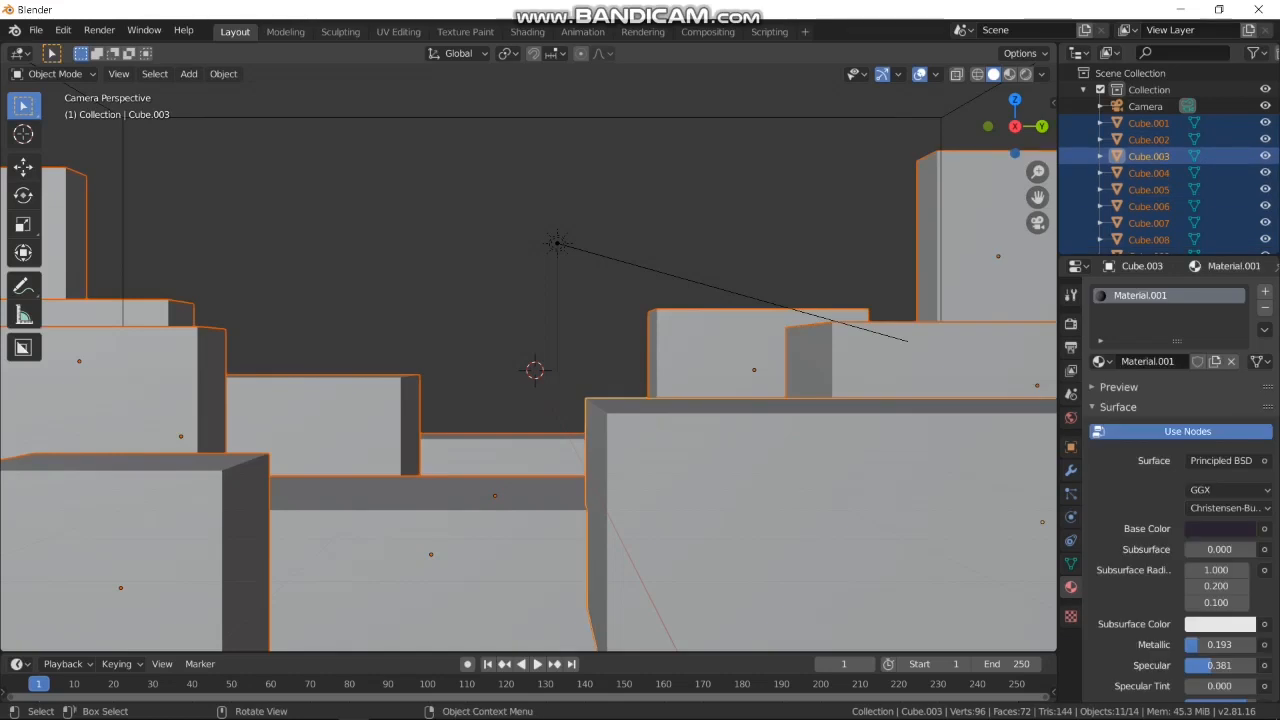
{"action": "key", "text": "ctrl+l"}
{"action": "left_click", "coordinate": [576, 464]}
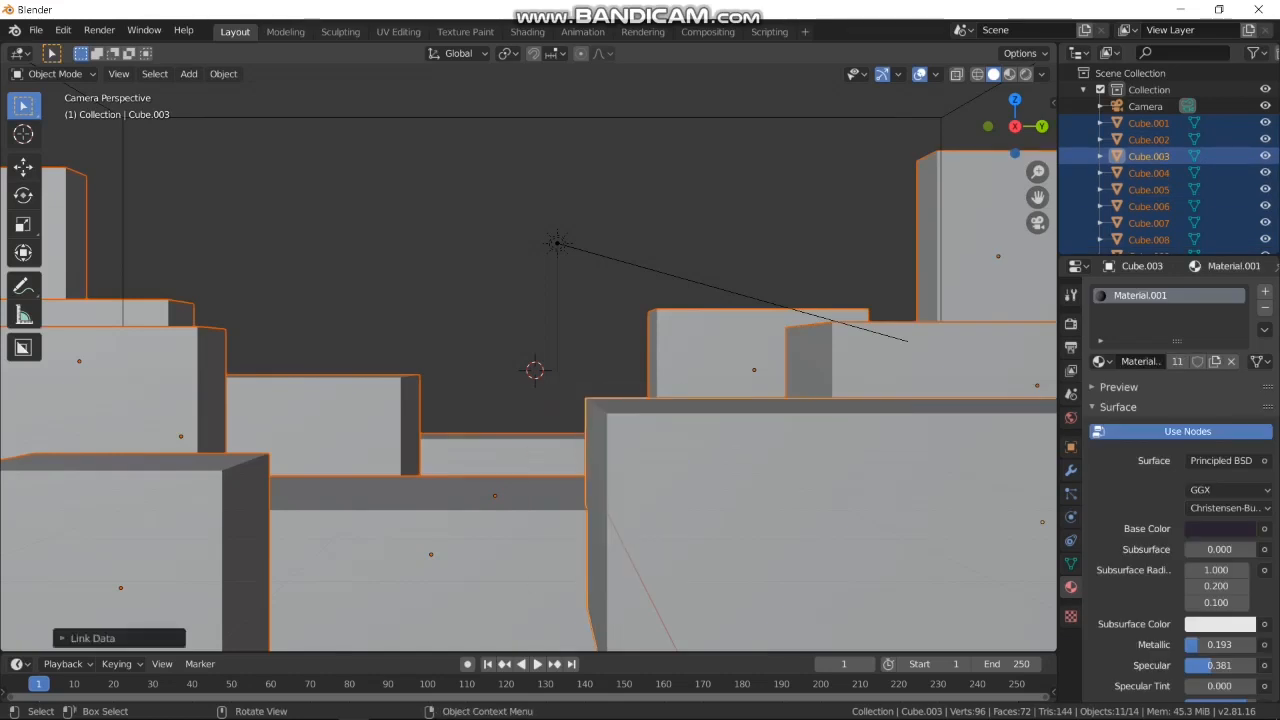
Preview the darkened cubes in rendered shading and return to solid shading
{"action": "left_click", "coordinate": [1025, 74]}
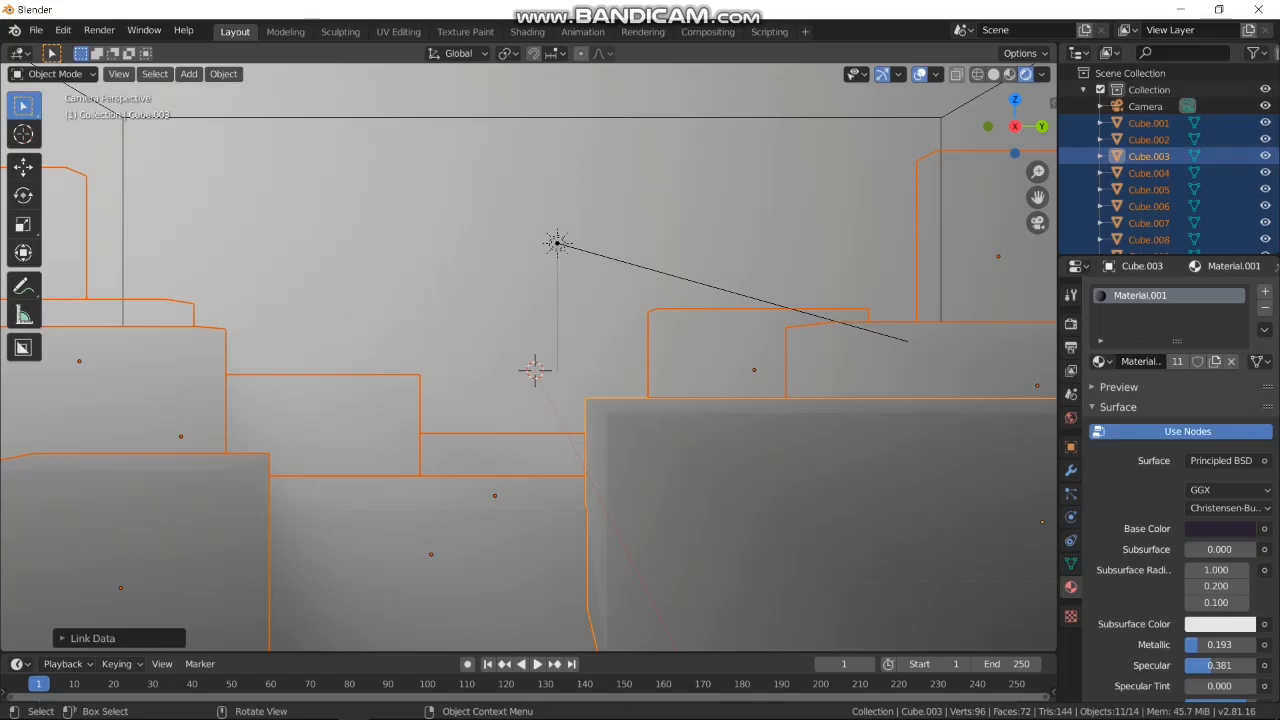
{"action": "left_click", "coordinate": [993, 74]}
{"action": "scroll", "coordinate": [560, 357], "scroll_direction": "down", "scroll_amount": 1}
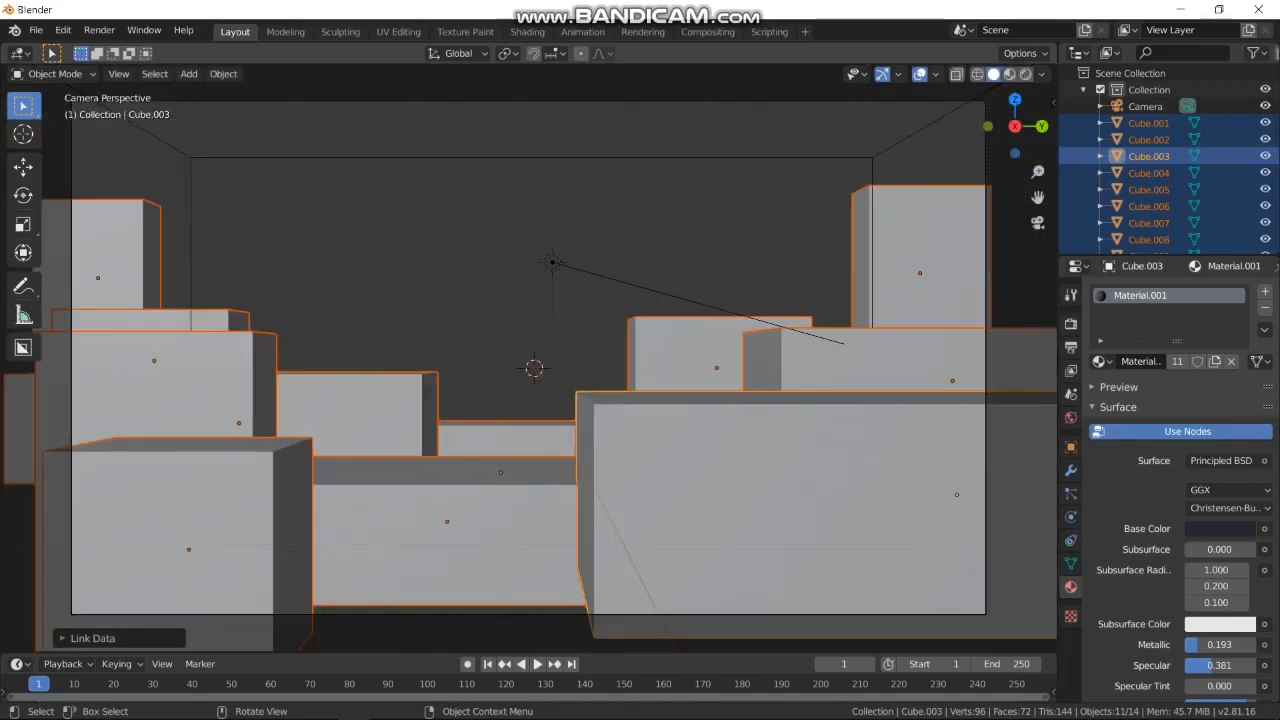
Add a new cube and move it into the empty space away from the other cubes
{"action": "middle_click_drag", "start_coordinate": [560, 357], "coordinate": [485, 405]}
{"action": "scroll", "coordinate": [529, 357], "scroll_direction": "down", "scroll_amount": 6}
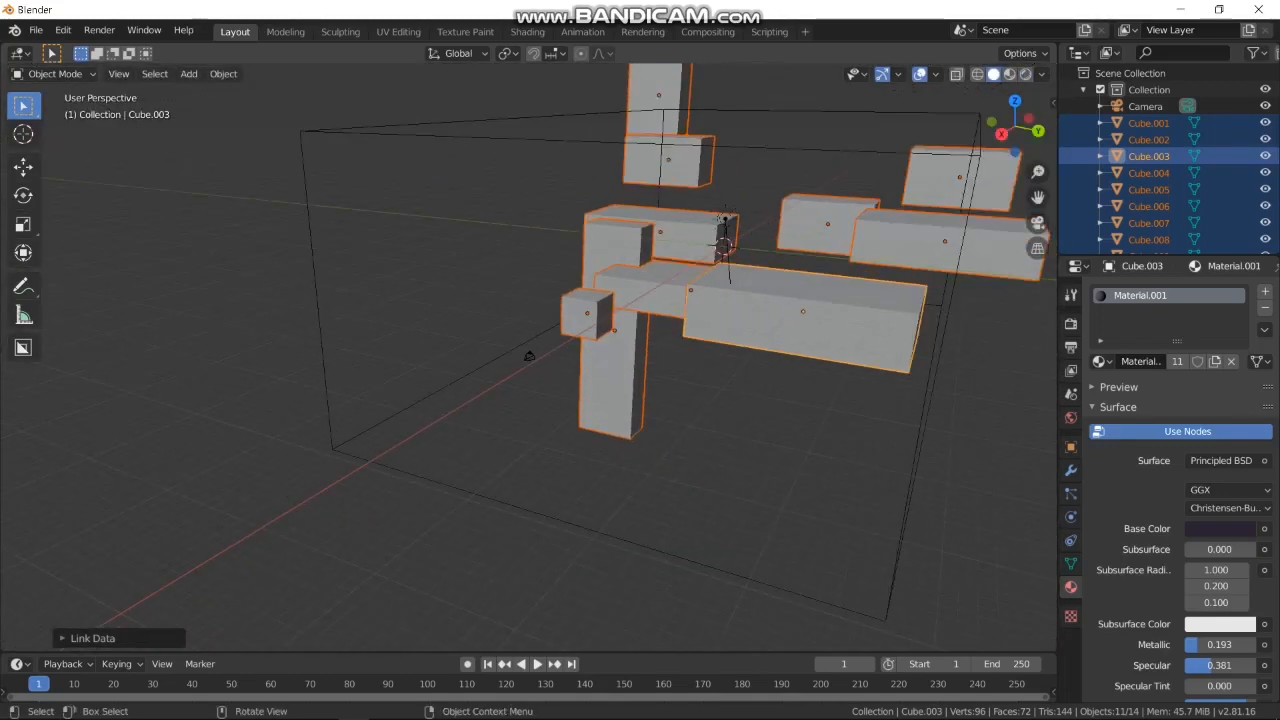
{"action": "middle_click_drag", "start_coordinate": [620, 345], "coordinate": [470, 458], "text": "shift"}
{"action": "scroll", "coordinate": [460, 440], "scroll_direction": "down", "scroll_amount": 4}
{"action": "key", "text": "shift+a"}
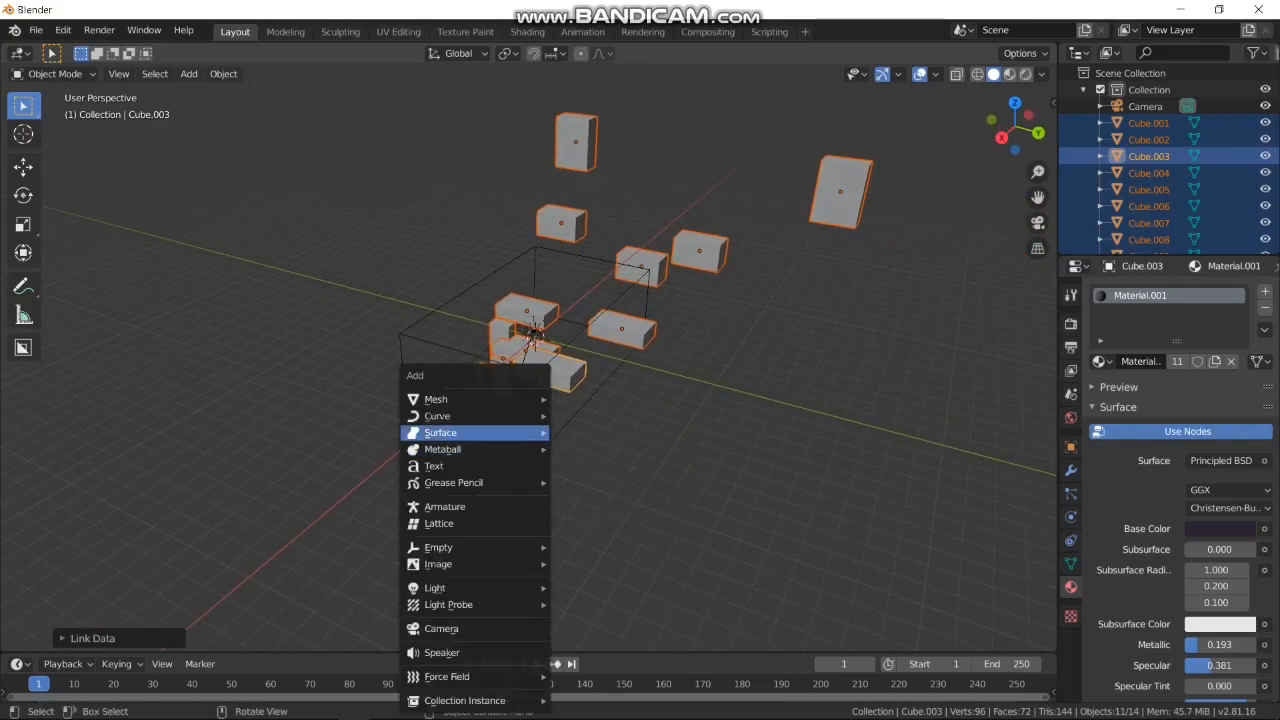
{"action": "mouse_move", "coordinate": [470, 399]}
{"action": "left_click", "coordinate": [590, 415]}
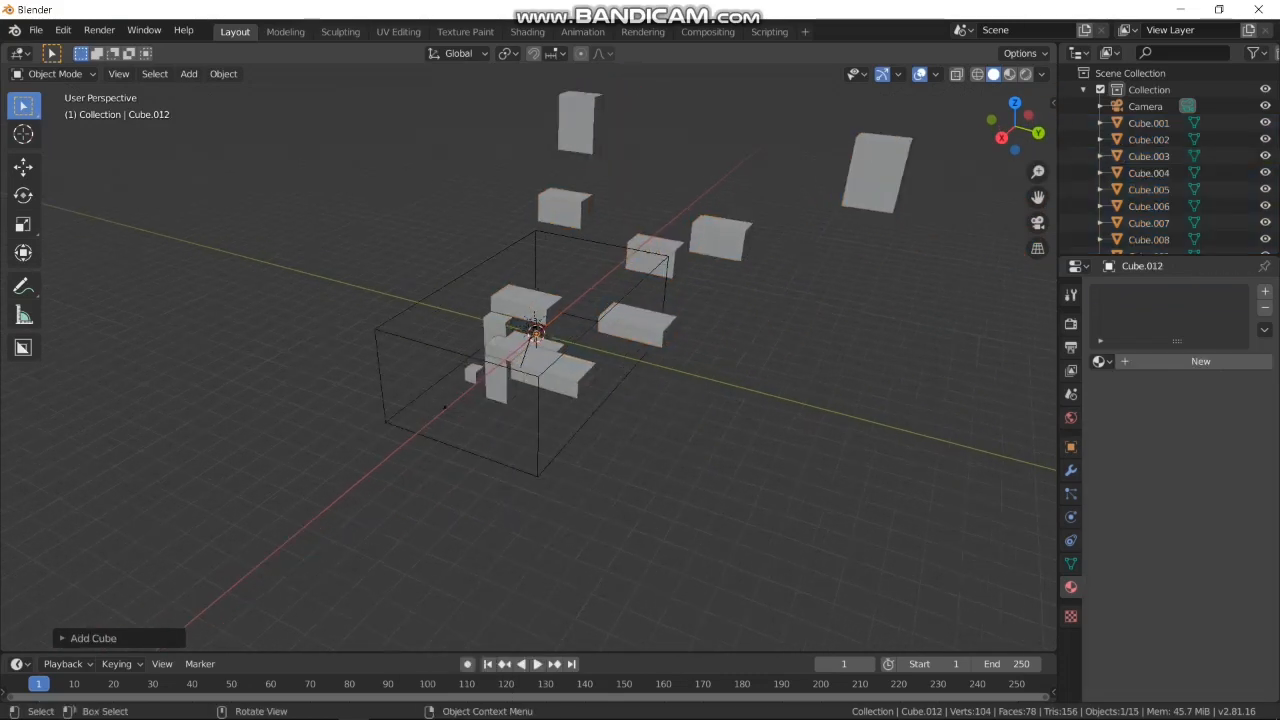
{"action": "scroll", "coordinate": [590, 415], "scroll_direction": "up", "scroll_amount": 6}
{"action": "middle_click_drag", "start_coordinate": [590, 415], "coordinate": [642, 454]}
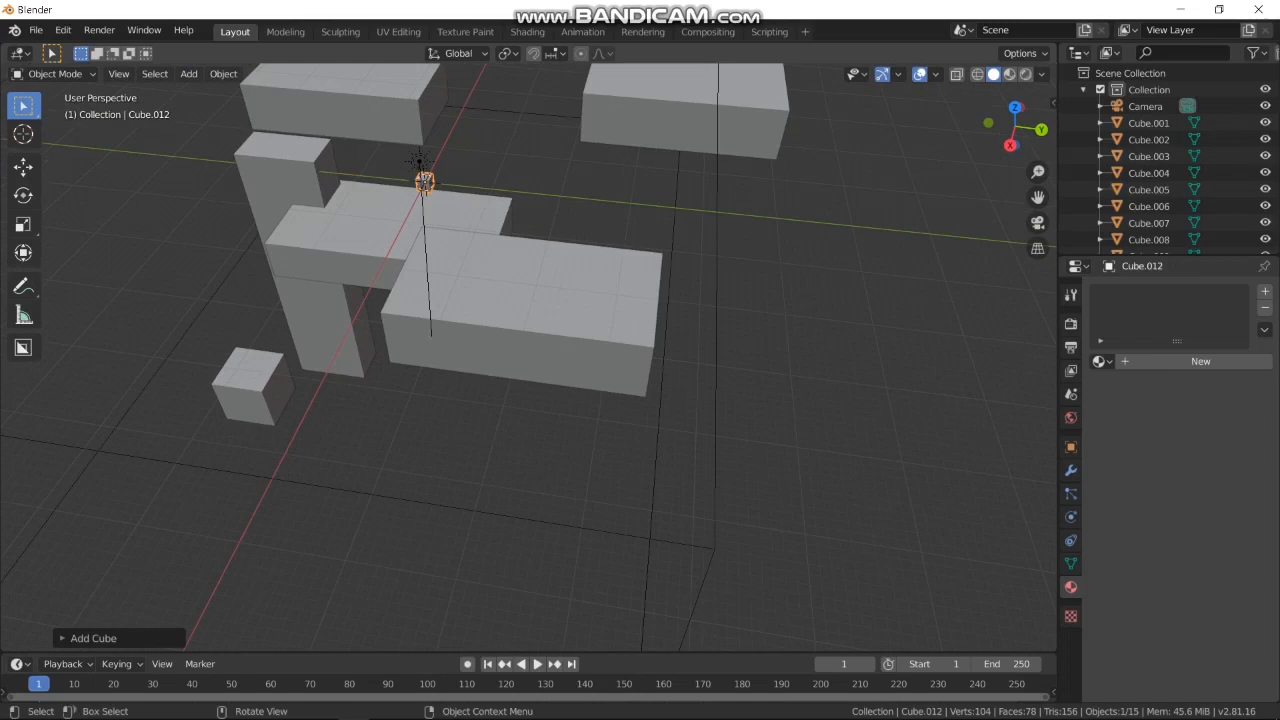
{"action": "key", "text": "g"}
{"action": "left_click", "coordinate": [600, 551]}
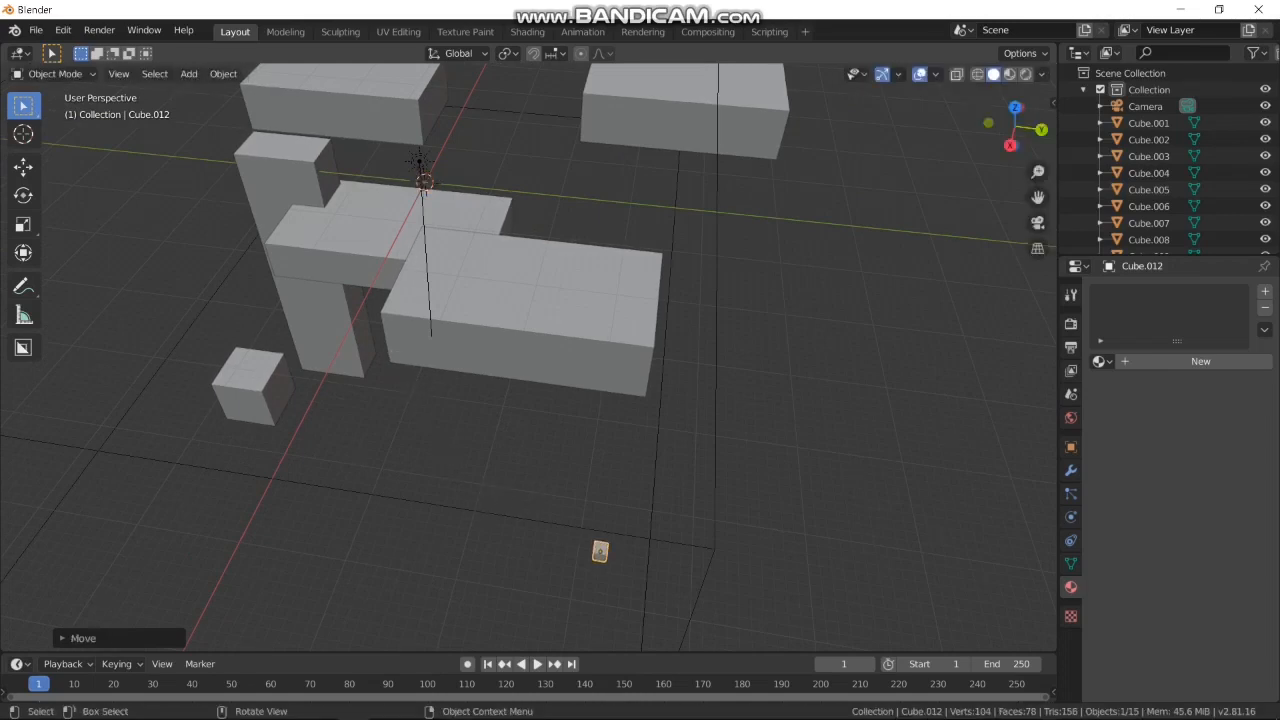
Move the new small cube into a new collection named "scatter"
{"action": "scroll", "coordinate": [600, 551], "scroll_direction": "up", "scroll_amount": 1}
{"action": "middle_click_drag", "start_coordinate": [600, 551], "coordinate": [610, 480]}
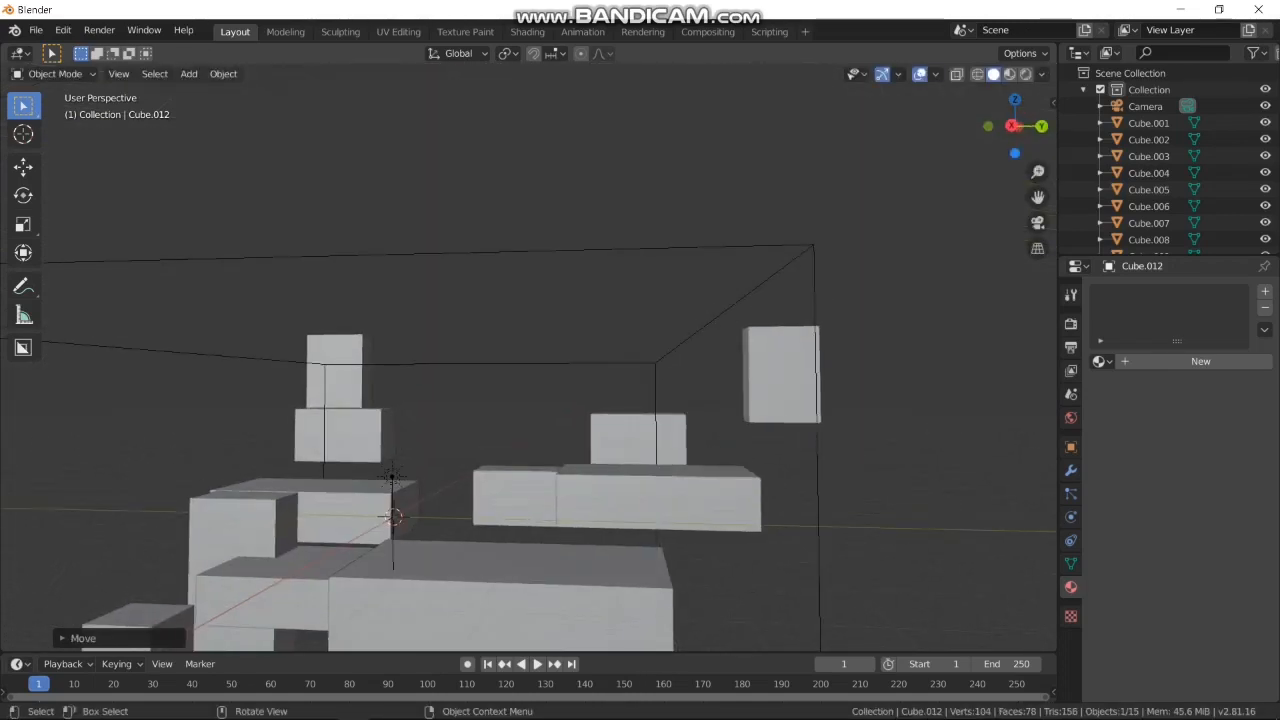
{"action": "scroll", "coordinate": [610, 480], "scroll_direction": "up", "scroll_amount": 2}
{"action": "key", "text": "KP_Decimal"}
{"action": "scroll", "coordinate": [610, 480], "scroll_direction": "down", "scroll_amount": 8}
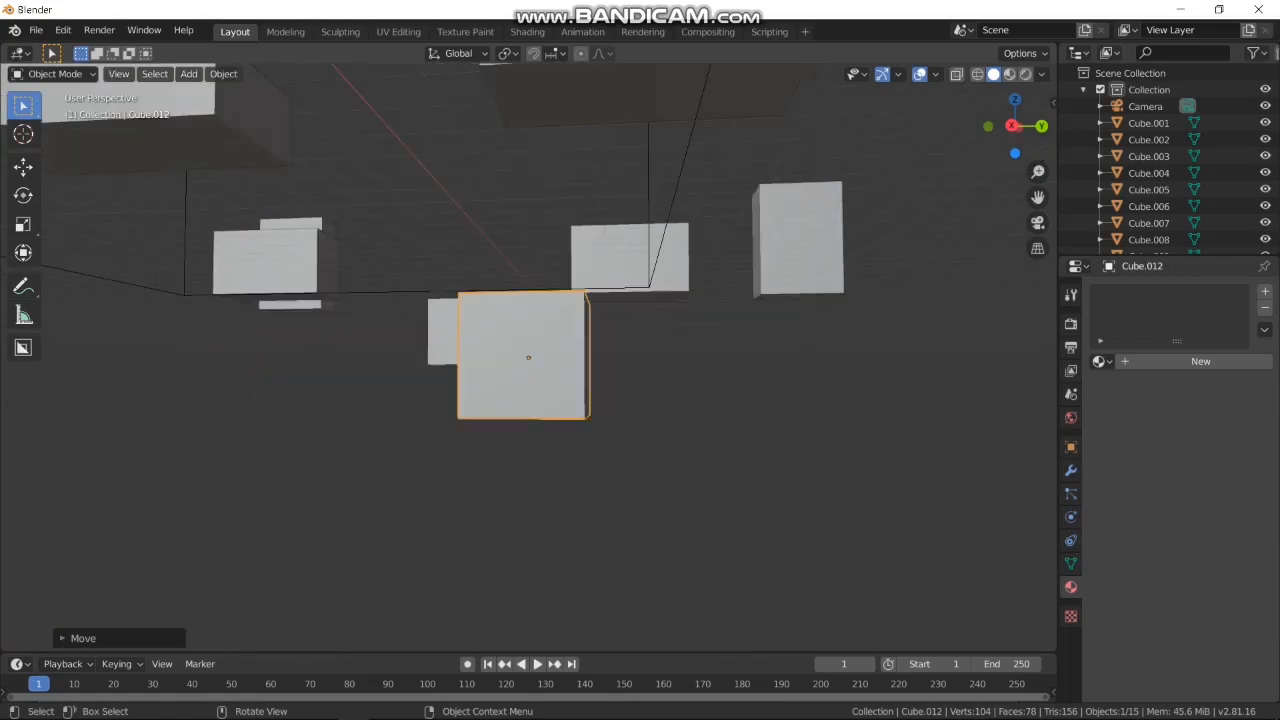
{"action": "middle_click_drag", "start_coordinate": [610, 480], "coordinate": [597, 520]}
{"action": "scroll", "coordinate": [597, 520], "scroll_direction": "up", "scroll_amount": 2}
{"action": "scroll", "coordinate": [528, 360], "scroll_direction": "up", "scroll_amount": 4}
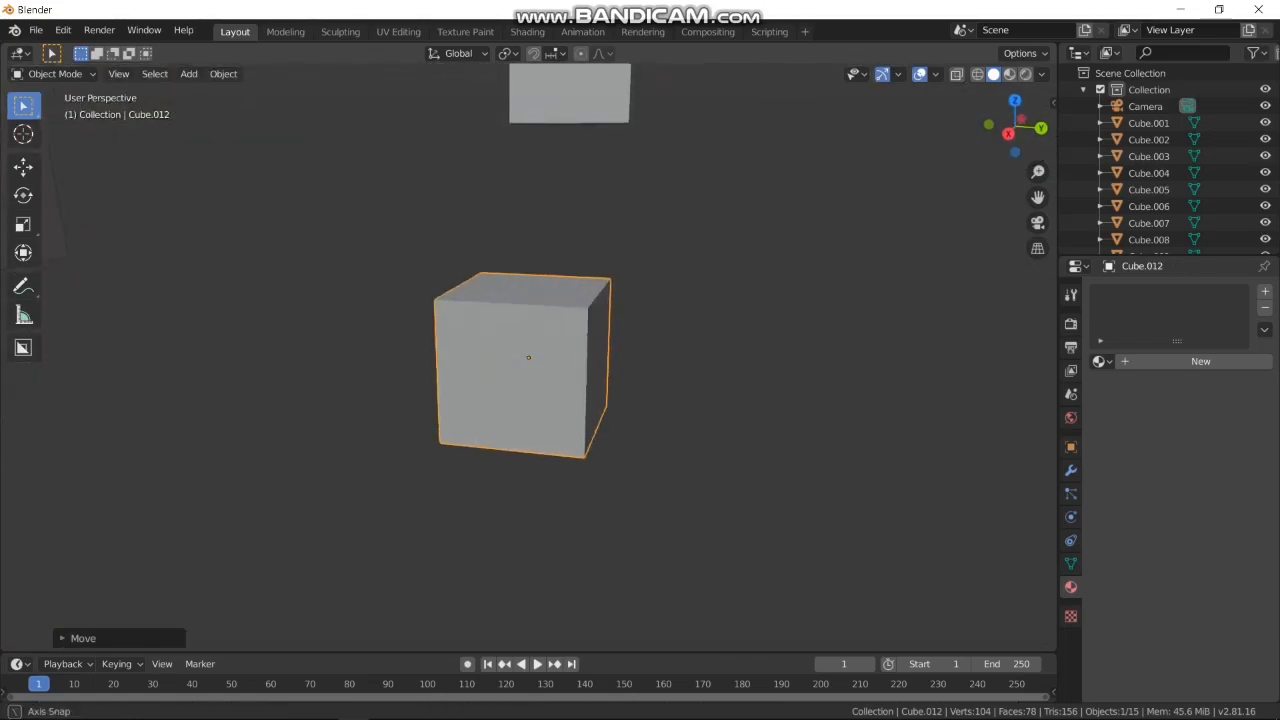
{"action": "key", "text": "m"}
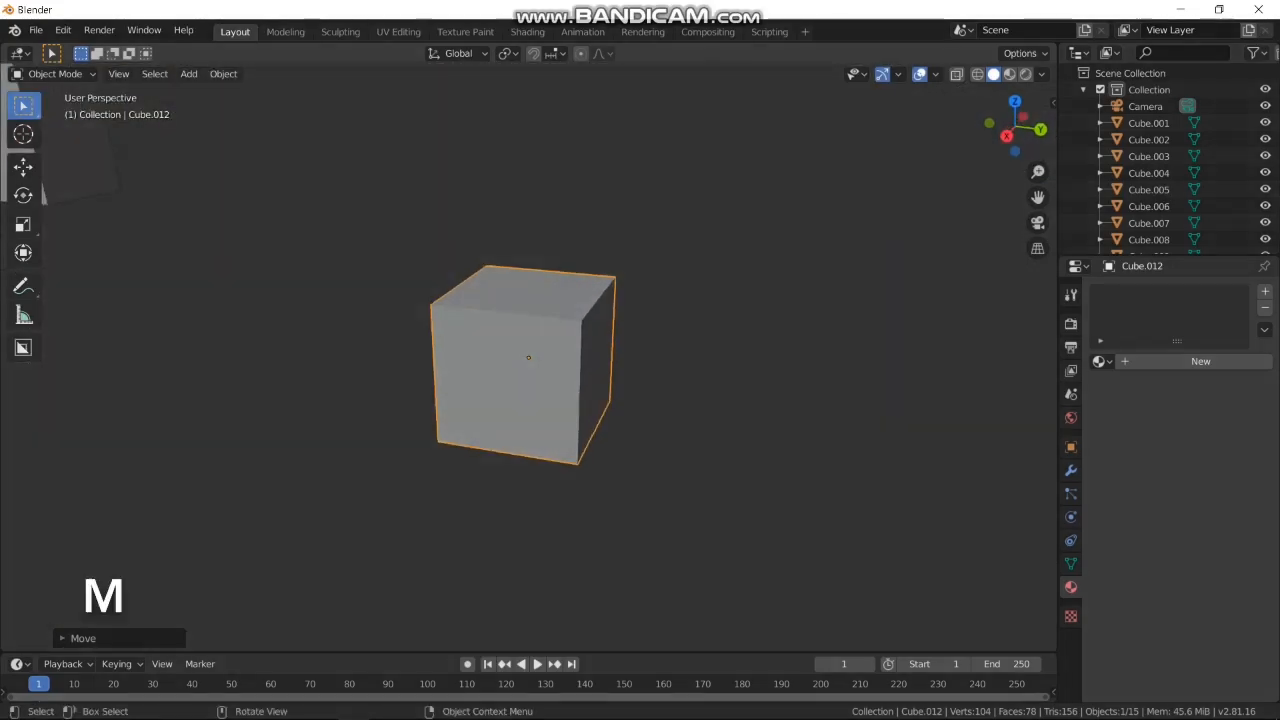
{"action": "key", "text": "Return"}
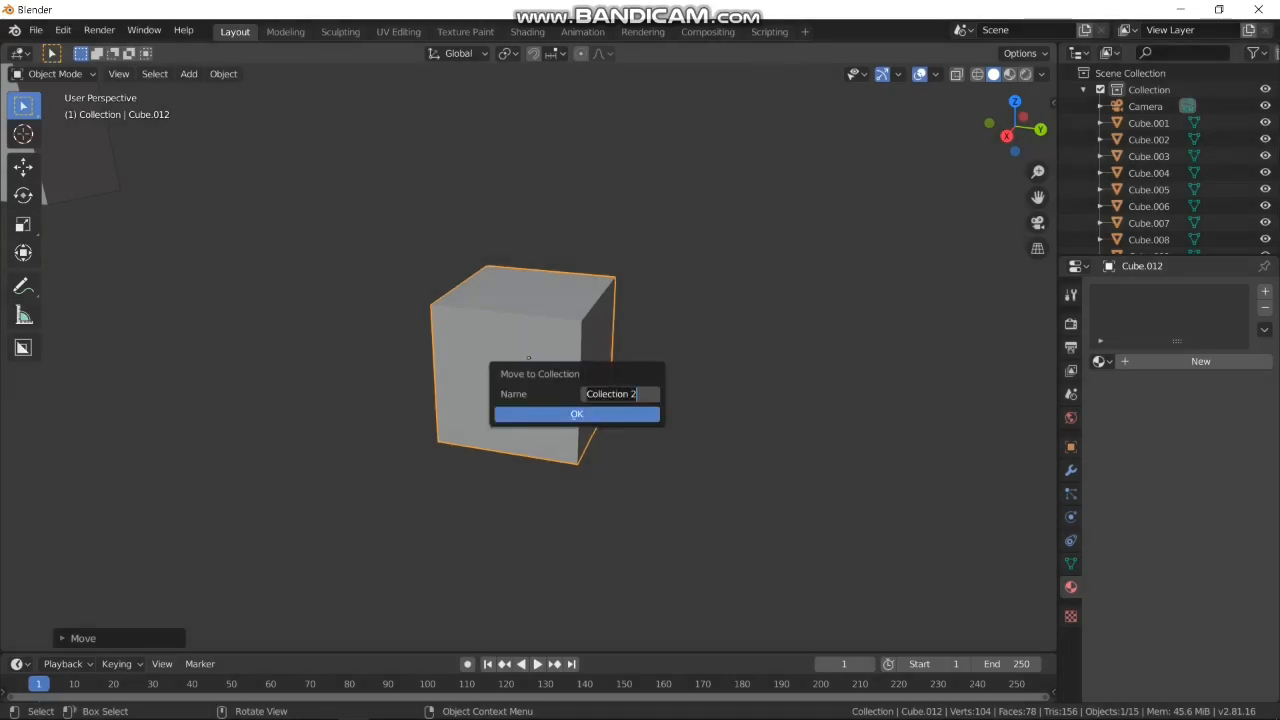
{"action": "type", "text": "scatter"}
{"action": "key", "text": "Return"}
{"action": "key", "text": "Return"}
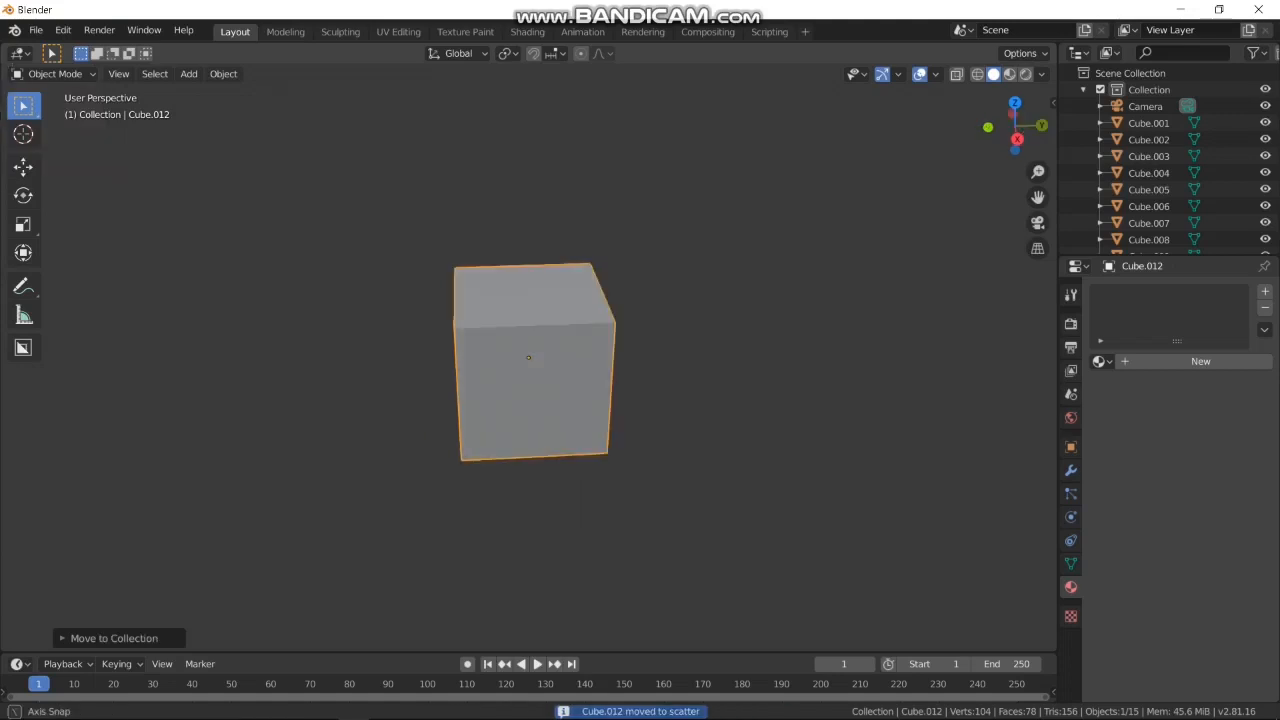
Select all eleven solid environment cubes, excluding the fog volume and the scatter cube, and join them into one object
{"action": "scroll", "coordinate": [528, 357], "scroll_direction": "up", "scroll_amount": 3}
{"action": "middle_click_drag", "start_coordinate": [528, 357], "coordinate": [520, 332]}
{"action": "scroll", "coordinate": [528, 357], "scroll_direction": "down", "scroll_amount": 14}
{"action": "scroll", "coordinate": [520, 332], "scroll_direction": "down", "scroll_amount": 6}
{"action": "left_click_drag", "start_coordinate": [490, 272], "coordinate": [508, 290]}
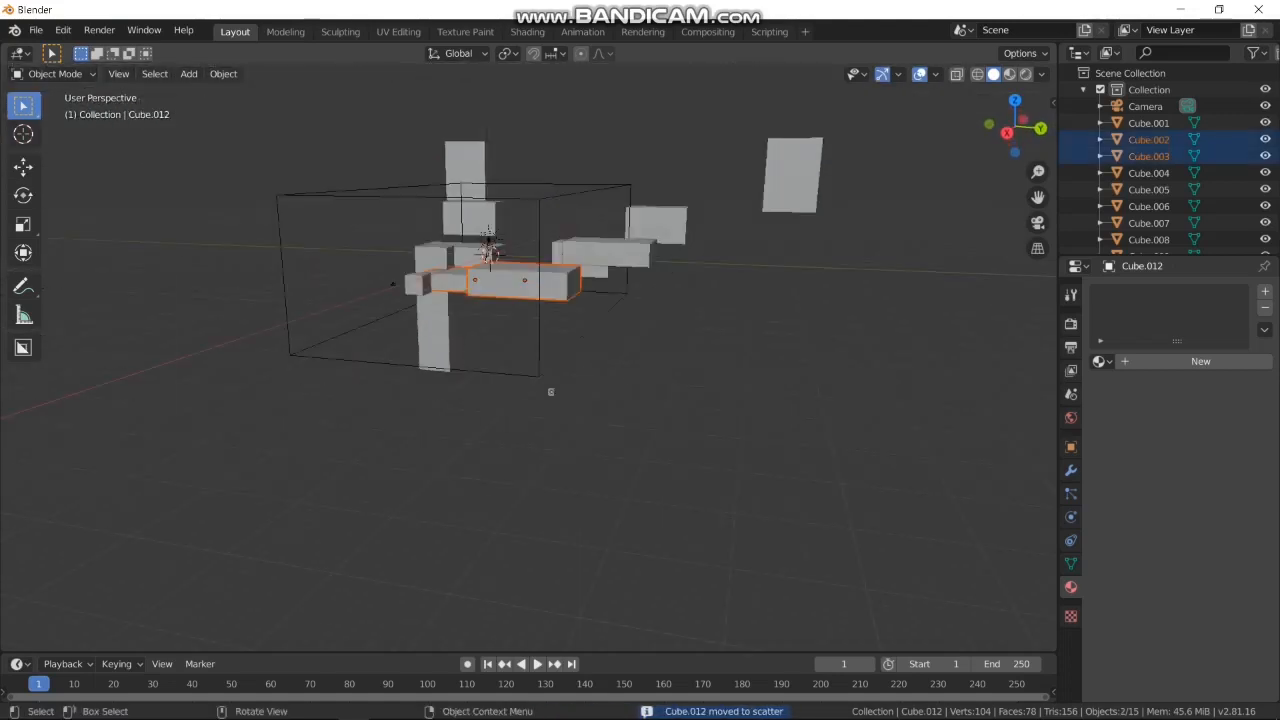
{"action": "middle_click_drag", "start_coordinate": [508, 290], "coordinate": [516, 341]}
{"action": "left_click", "coordinate": [431, 446], "text": "shift"}
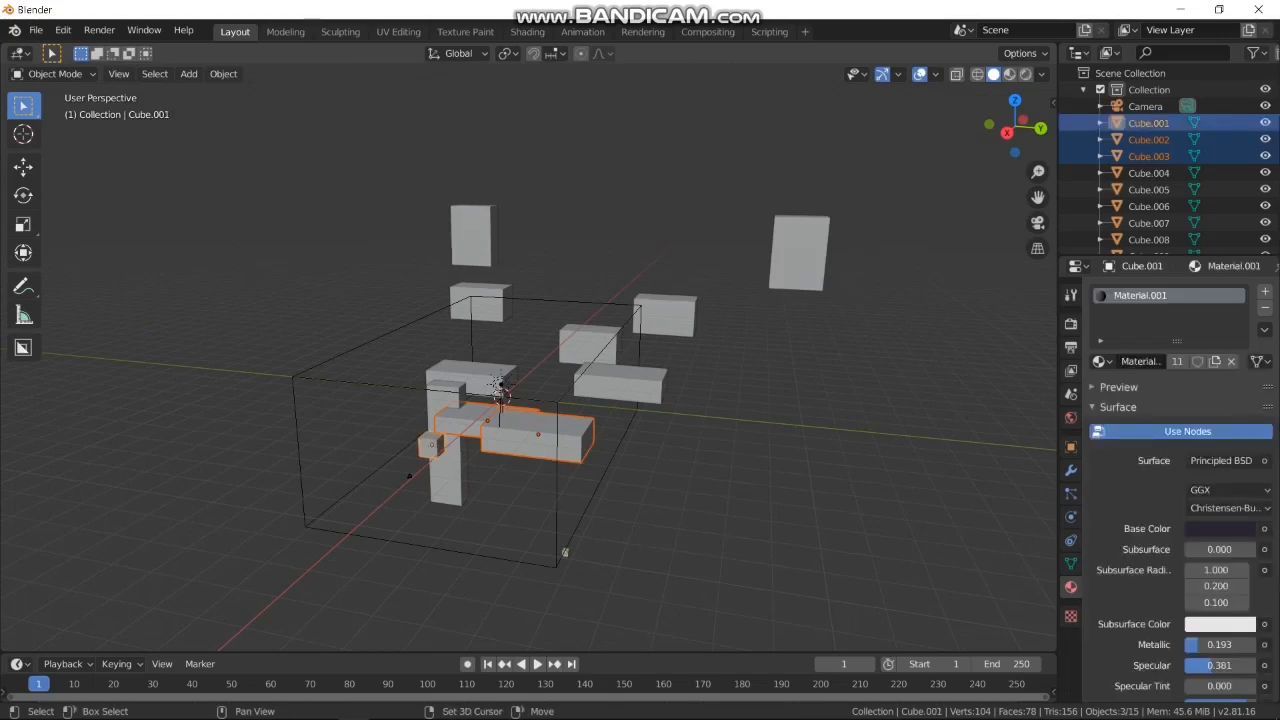
{"action": "left_click", "coordinate": [458, 422], "text": "shift"}
{"action": "left_click", "coordinate": [474, 377], "text": "shift"}
{"action": "left_click", "coordinate": [446, 399], "text": "shift"}
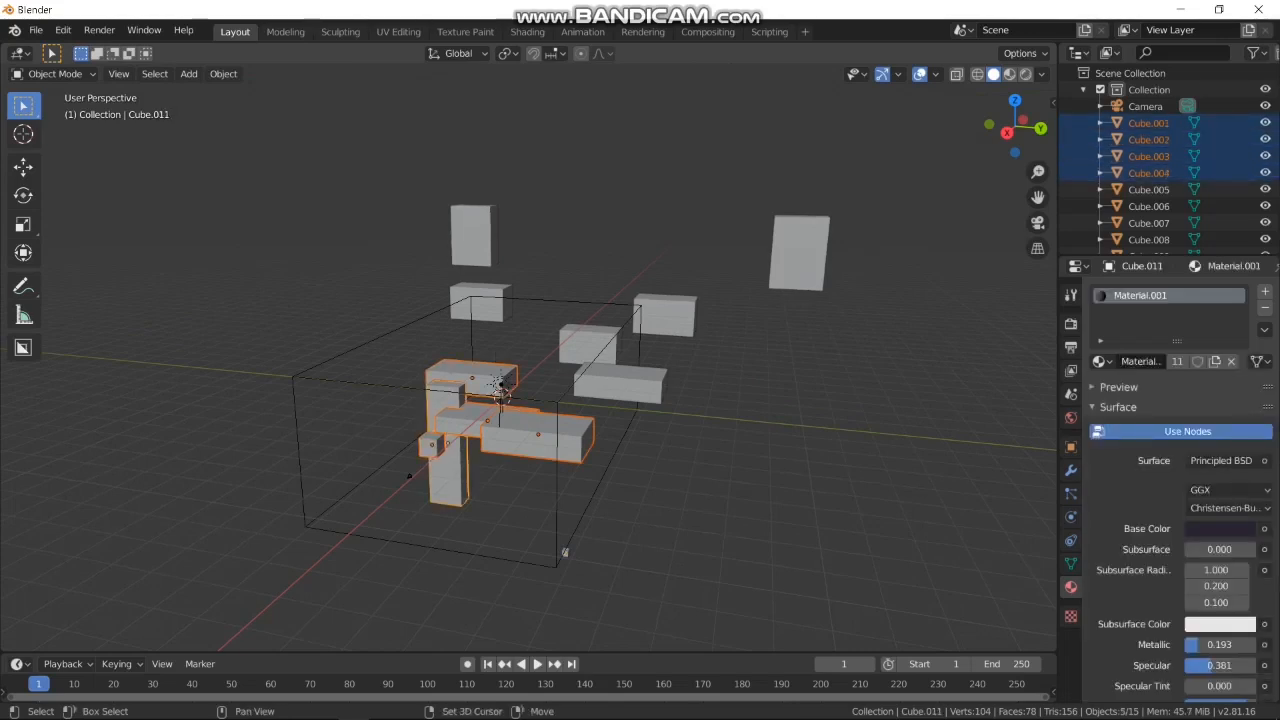
{"action": "left_click", "coordinate": [589, 346], "text": "shift"}
{"action": "left_click", "coordinate": [664, 315], "text": "shift"}
{"action": "left_click", "coordinate": [797, 254], "text": "shift"}
{"action": "left_click", "coordinate": [621, 384], "text": "shift"}
{"action": "left_click", "coordinate": [481, 303], "text": "shift"}
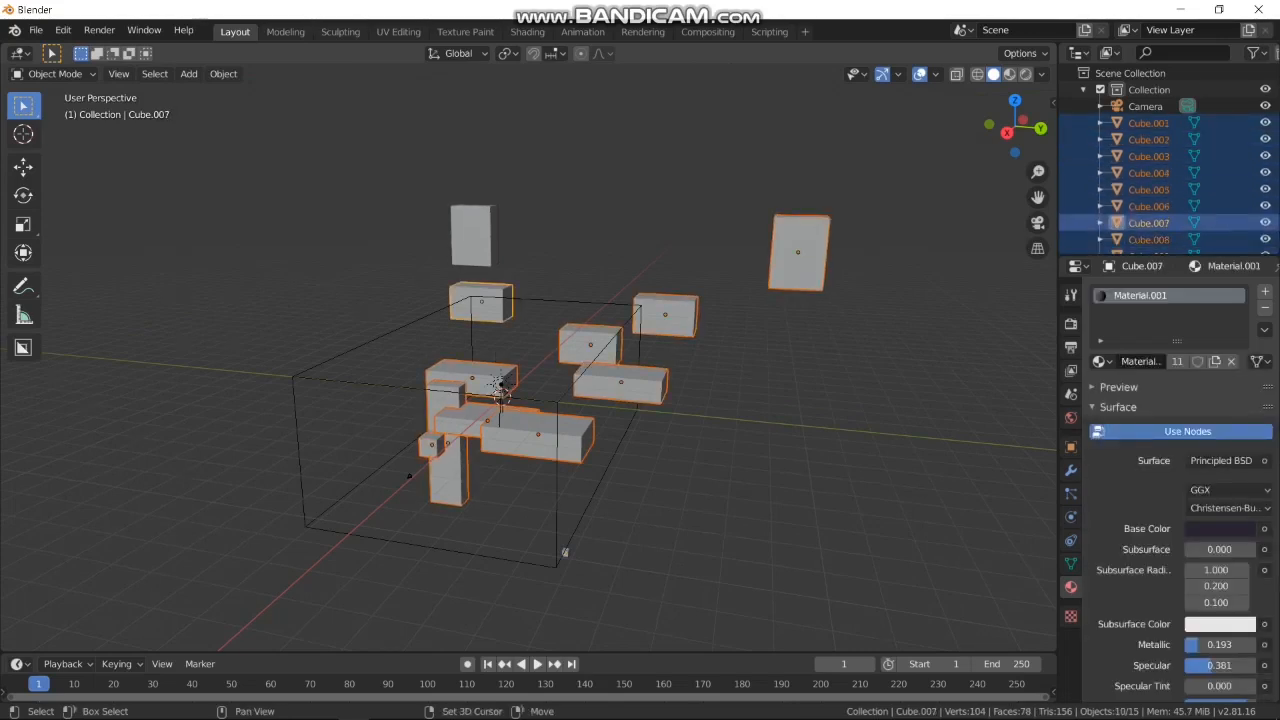
{"action": "left_click", "coordinate": [474, 236], "text": "shift"}
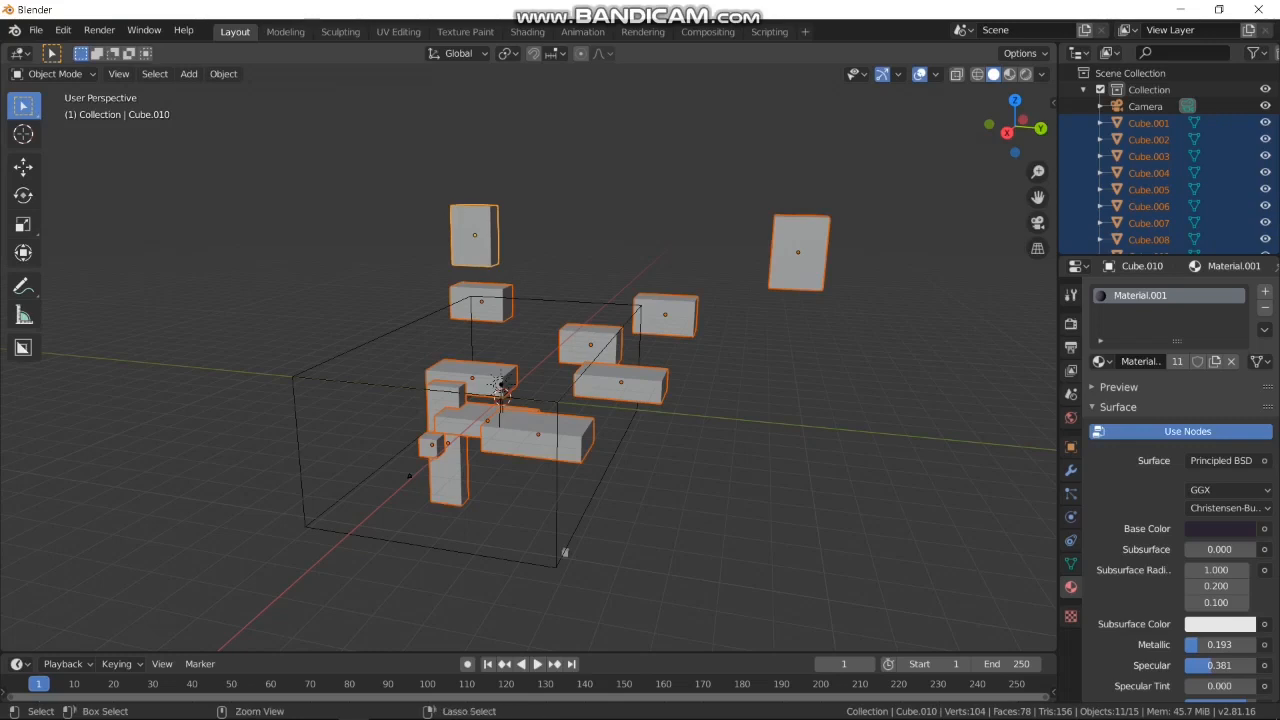
{"action": "key", "text": "ctrl+j"}
Scale up the fog volume cube uniformly so it reaches toward the distant cubes
{"action": "middle_click_drag", "start_coordinate": [566, 552], "coordinate": [490, 640]}
{"action": "scroll", "coordinate": [586, 537], "scroll_direction": "up", "scroll_amount": 4}
{"action": "scroll", "coordinate": [614, 620], "scroll_direction": "down", "scroll_amount": 9}
{"action": "scroll", "coordinate": [490, 640], "scroll_direction": "up", "scroll_amount": 1}
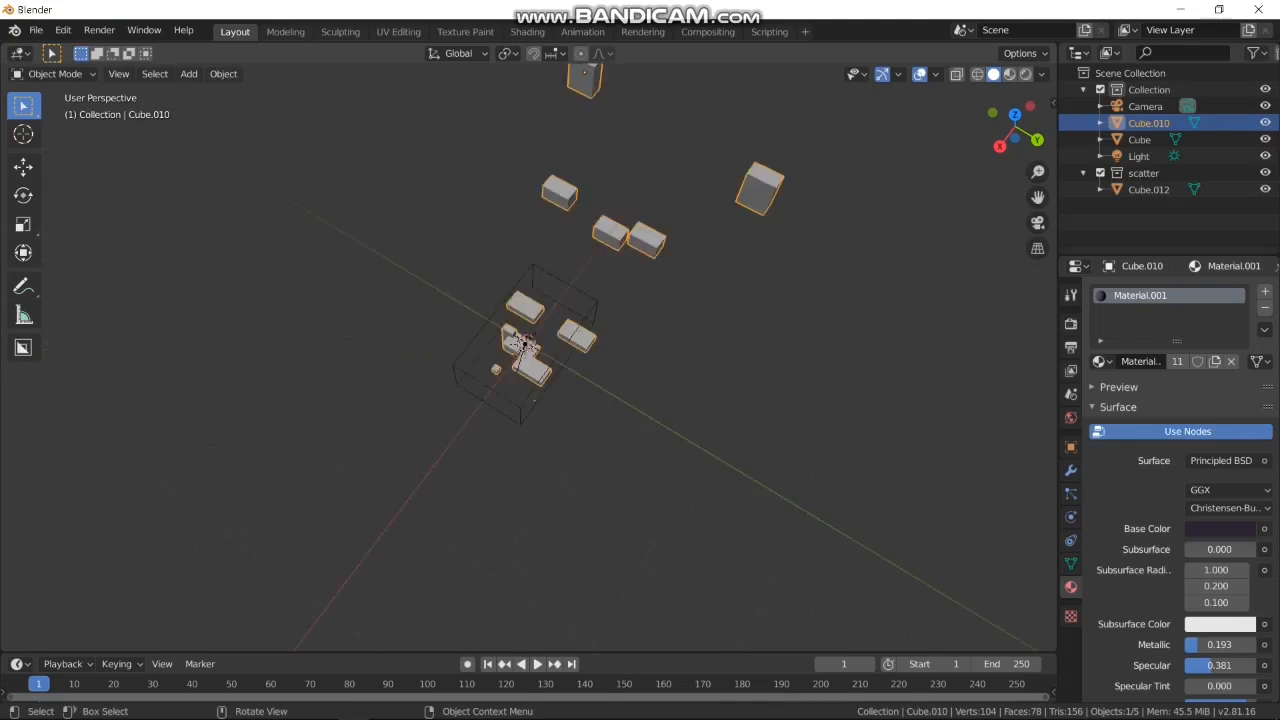
{"action": "scroll", "coordinate": [528, 358], "scroll_direction": "up", "scroll_amount": 1}
{"action": "middle_click_drag", "start_coordinate": [528, 358], "coordinate": [390, 554], "text": "shift"}
{"action": "left_click", "coordinate": [430, 563]}
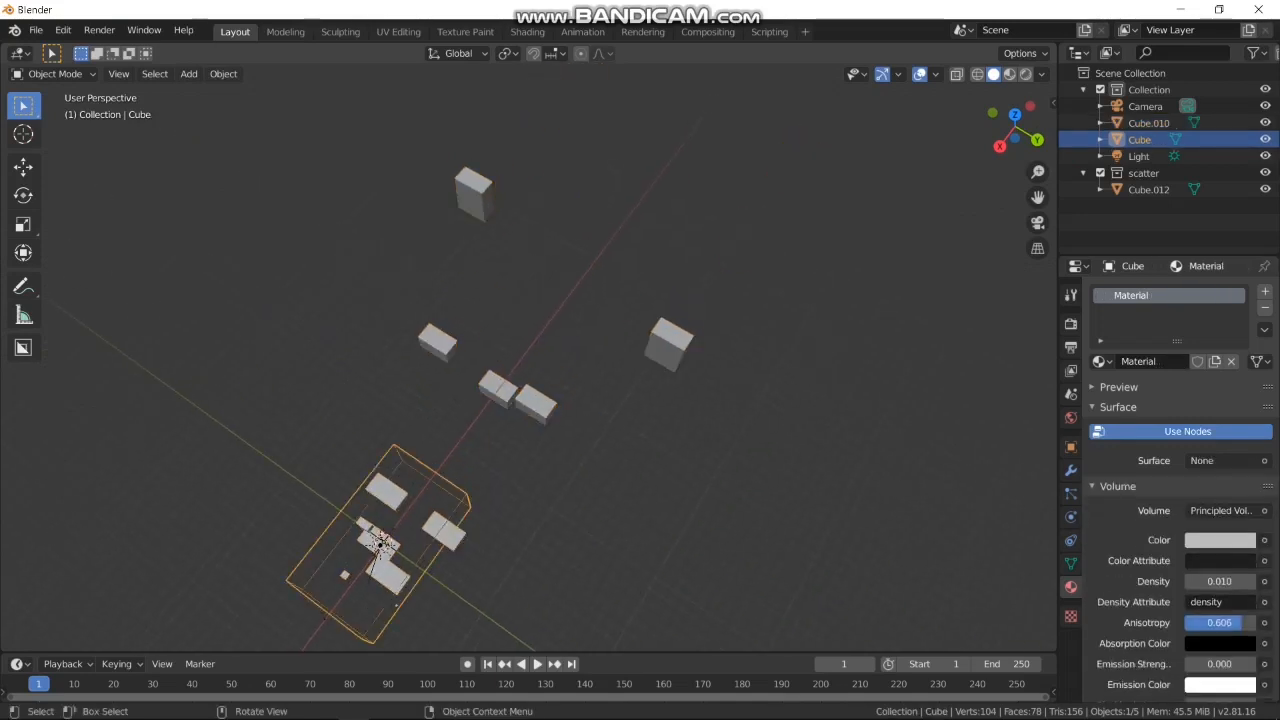
{"action": "key", "text": "s"}
{"action": "left_click", "coordinate": [720, 522]}
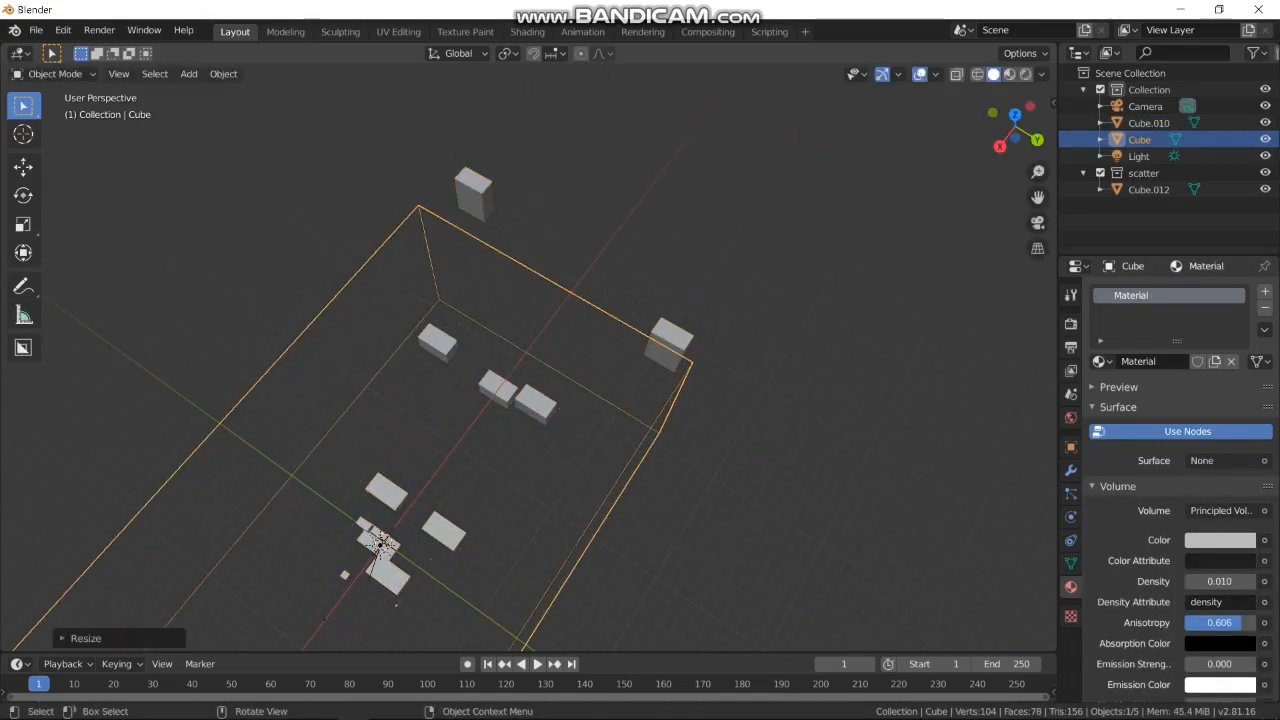
Move the fog volume cube along X and adjust its scale along X and Y to surround the environment
{"action": "key", "text": "g"}
{"action": "key", "text": "x"}
{"action": "left_click", "coordinate": [722, 442]}
{"action": "middle_click_drag", "start_coordinate": [722, 442], "coordinate": [812, 409]}
{"action": "key", "text": "s"}
{"action": "key", "text": "x"}
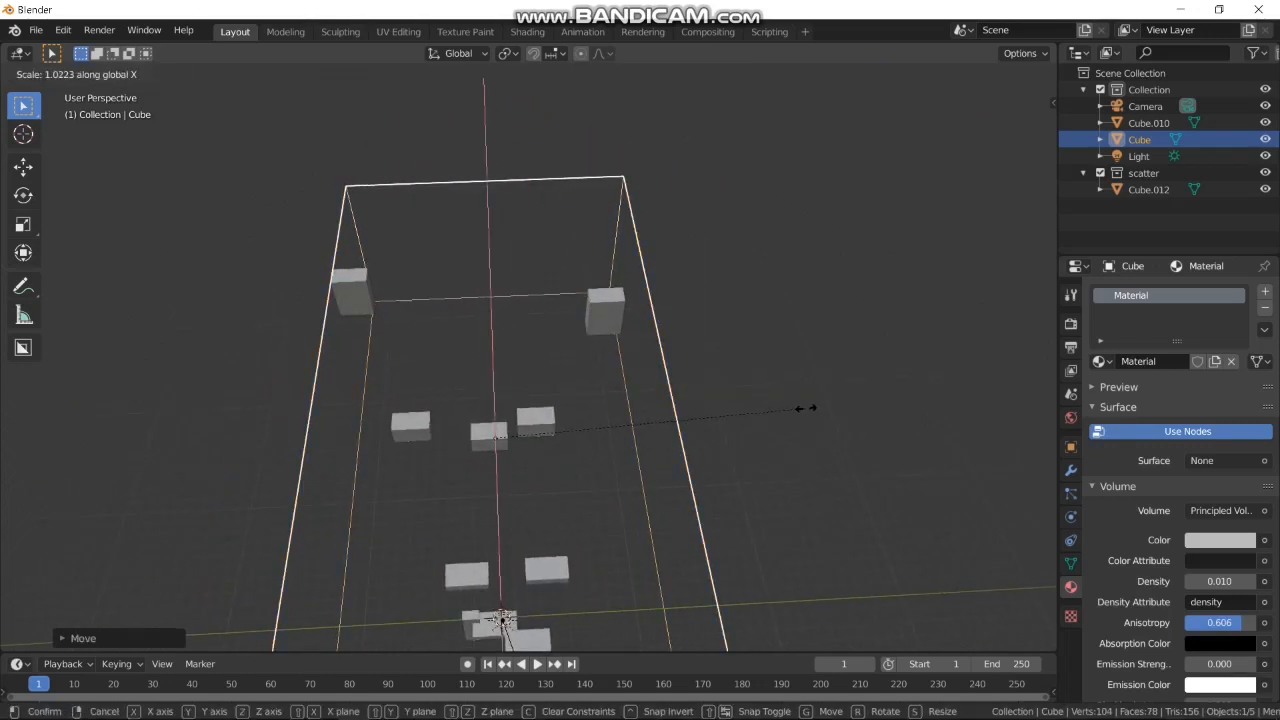
{"action": "left_click", "coordinate": [786, 412]}
{"action": "key", "text": "s"}
{"action": "key", "text": "y"}
{"action": "left_click", "coordinate": [790, 418]}
Check the enlarged fog volume through the camera in rendered shading and return to solid shading
{"action": "key", "text": "KP_0"}
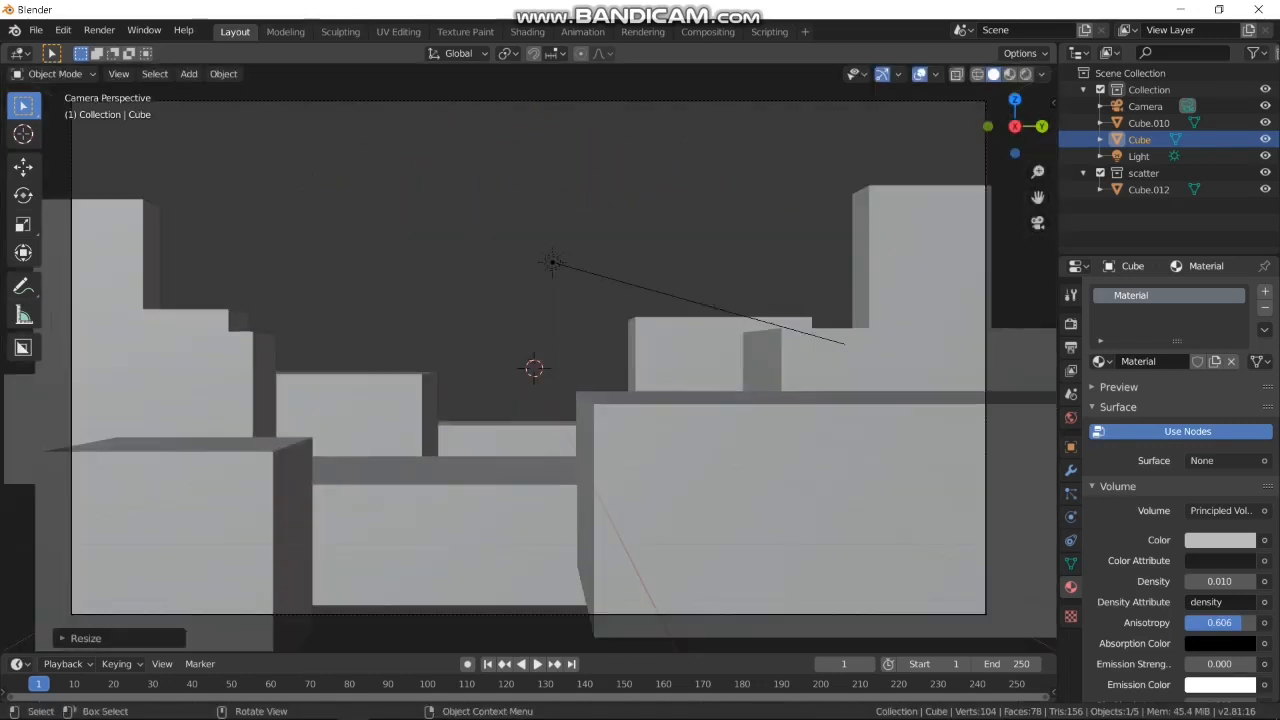
{"action": "key", "text": "z"}
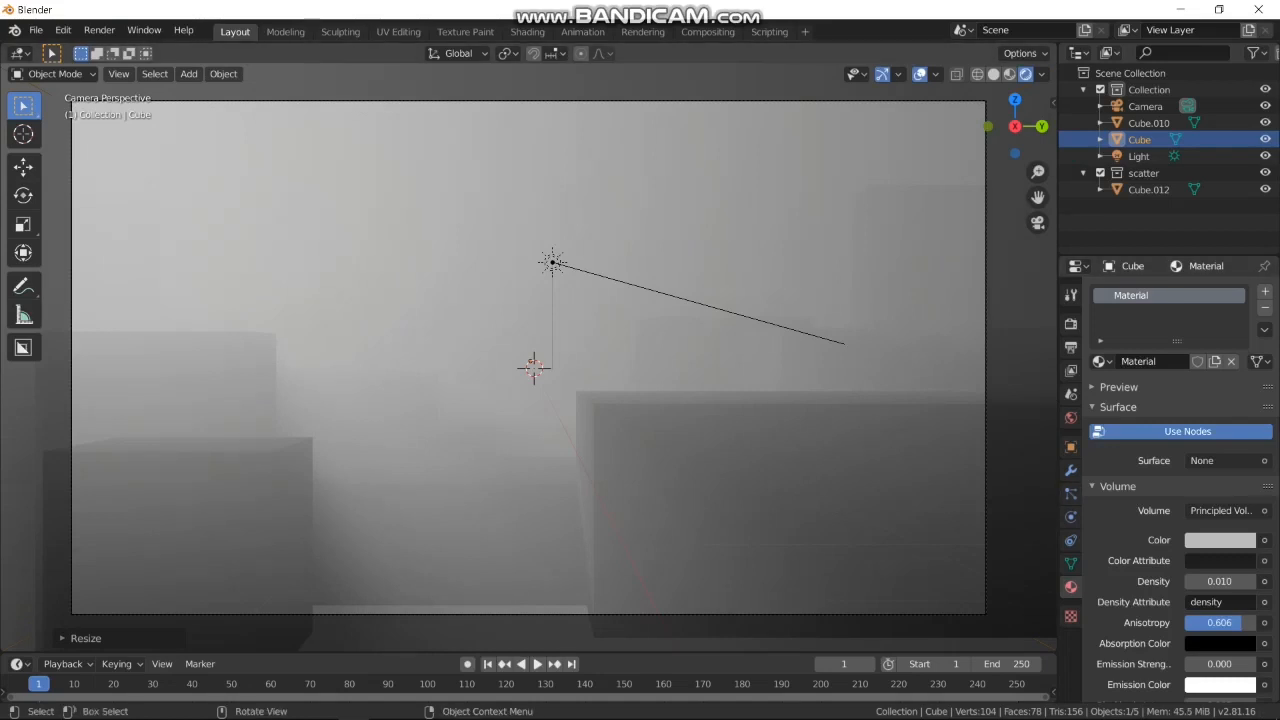
{"action": "key", "text": "z"}
Add a particle system of type Hair to the joined cubes object
{"action": "left_click", "coordinate": [97, 277]}
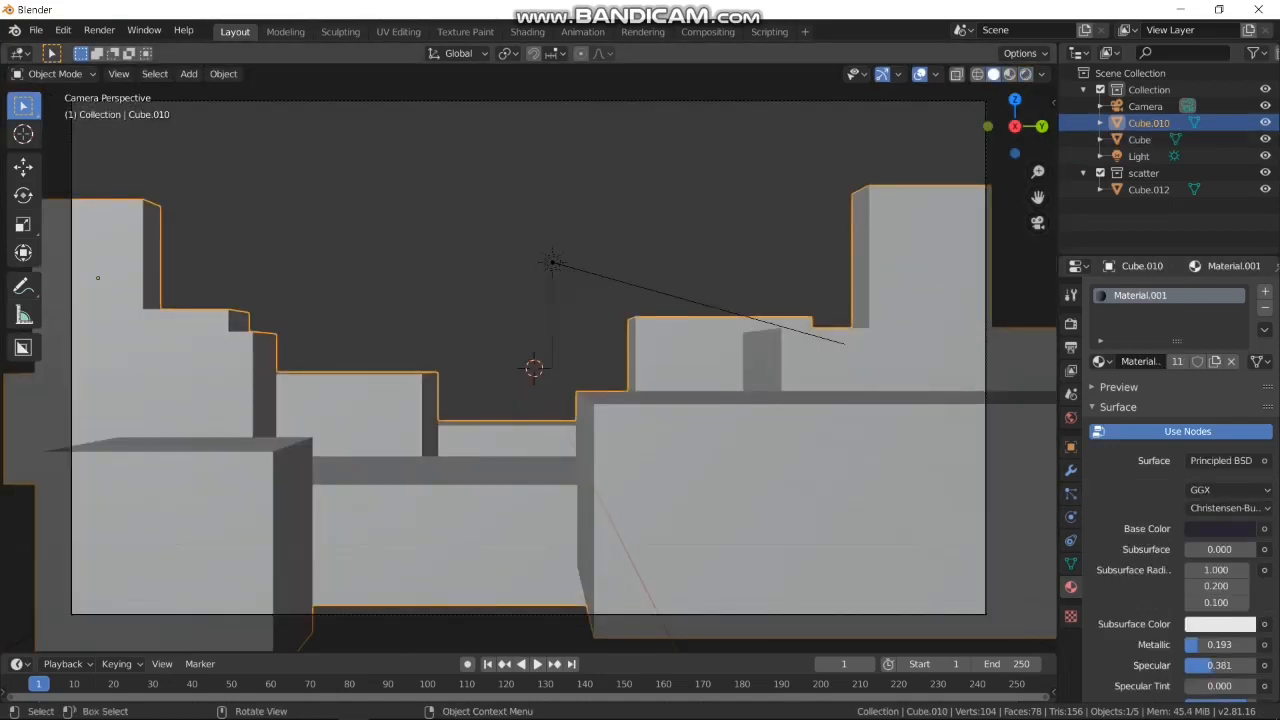
{"action": "left_click", "coordinate": [1071, 493]}
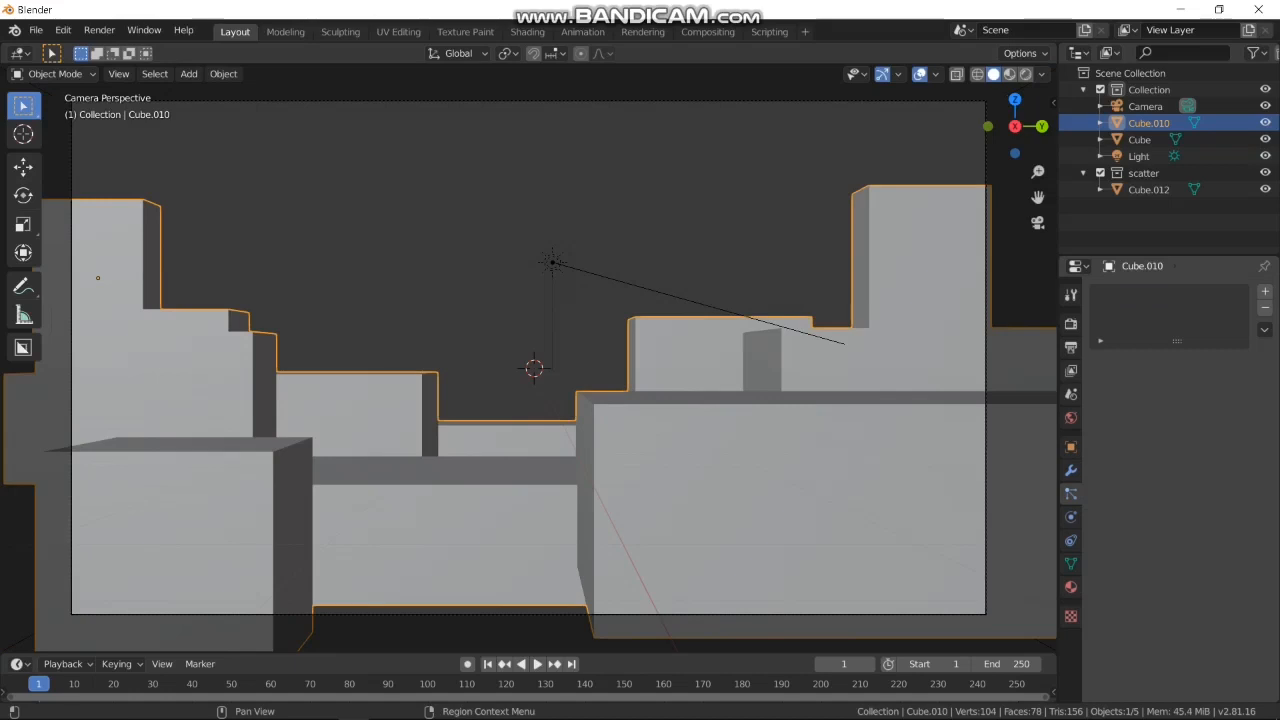
{"action": "left_click", "coordinate": [1265, 291]}
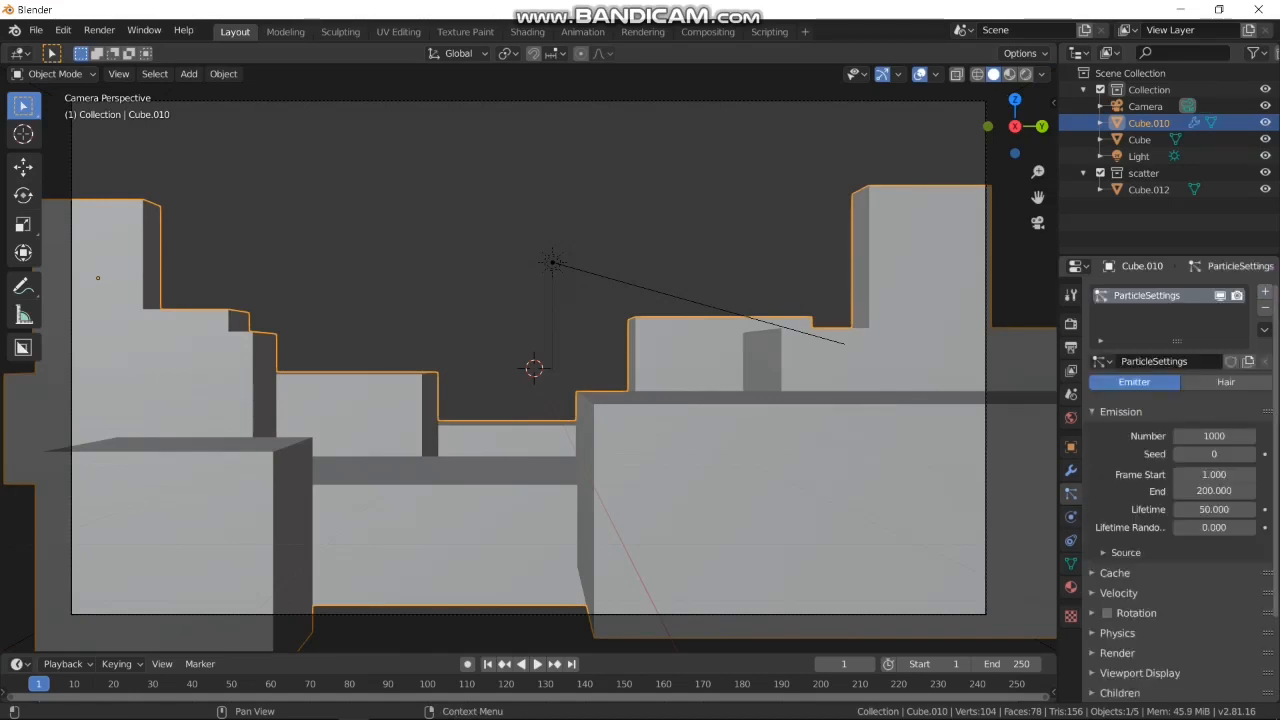
{"action": "left_click", "coordinate": [1226, 382]}
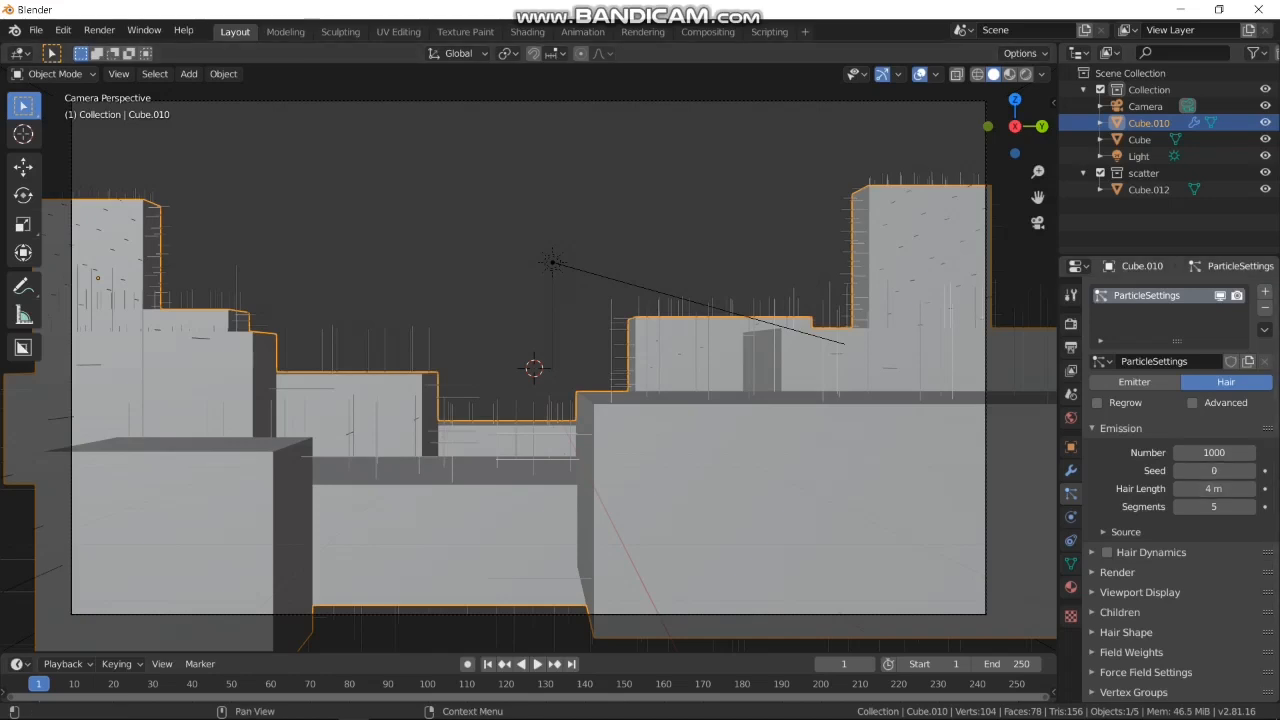
Render the hair particles as a collection, using "scatter" as the instance collection
{"action": "scroll", "coordinate": [1214, 470], "scroll_direction": "down", "scroll_amount": 1}
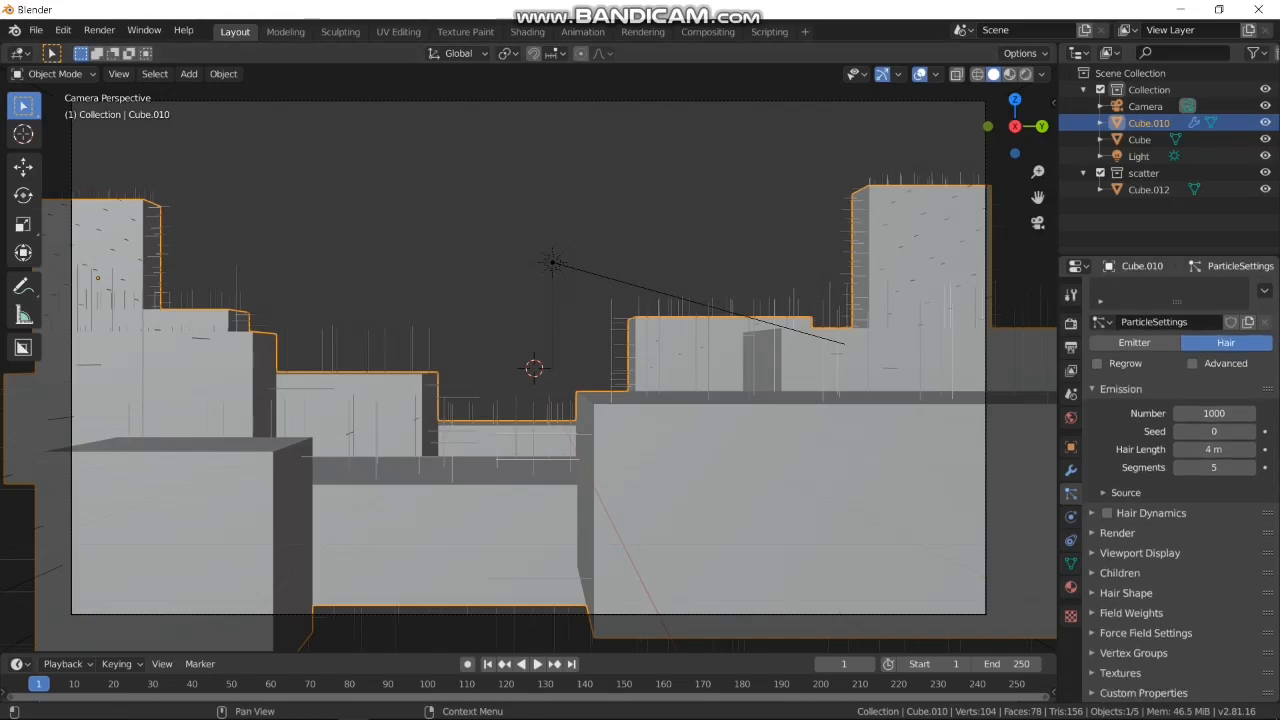
{"action": "left_click", "coordinate": [1117, 533]}
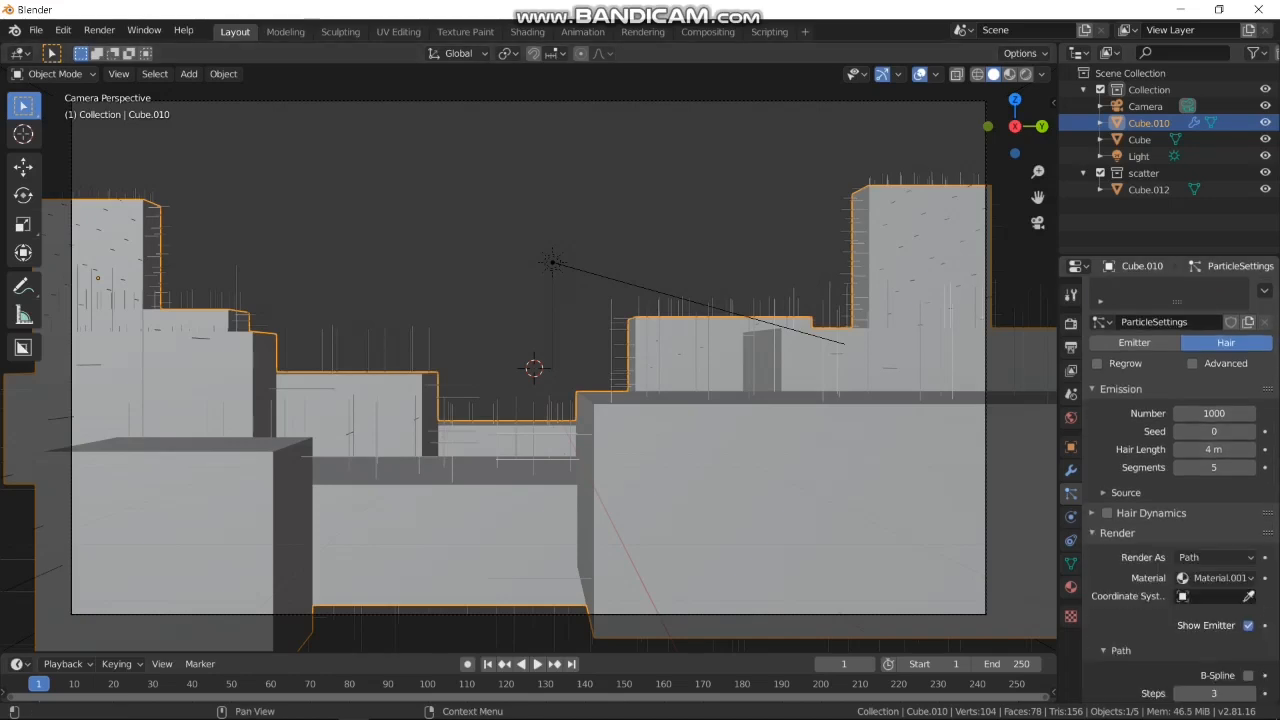
{"action": "left_click", "coordinate": [1214, 557]}
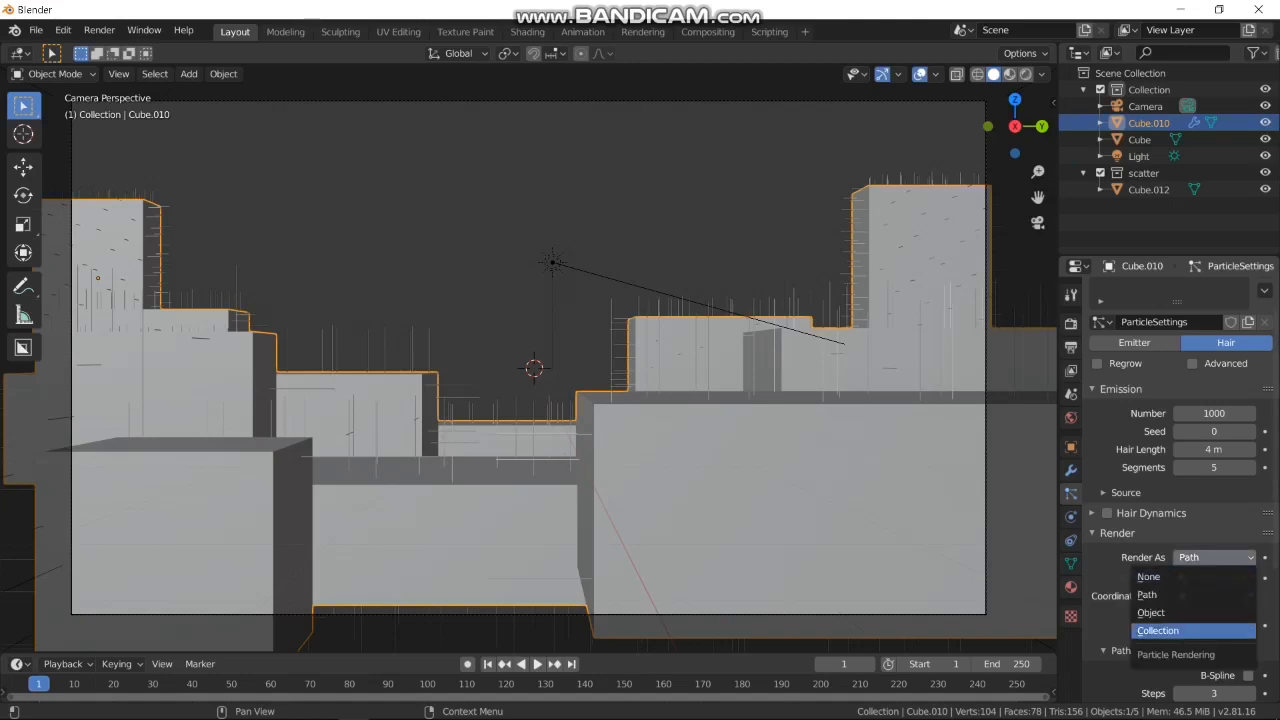
{"action": "left_click", "coordinate": [1158, 630]}
{"action": "scroll", "coordinate": [1158, 630], "scroll_direction": "down", "scroll_amount": 1}
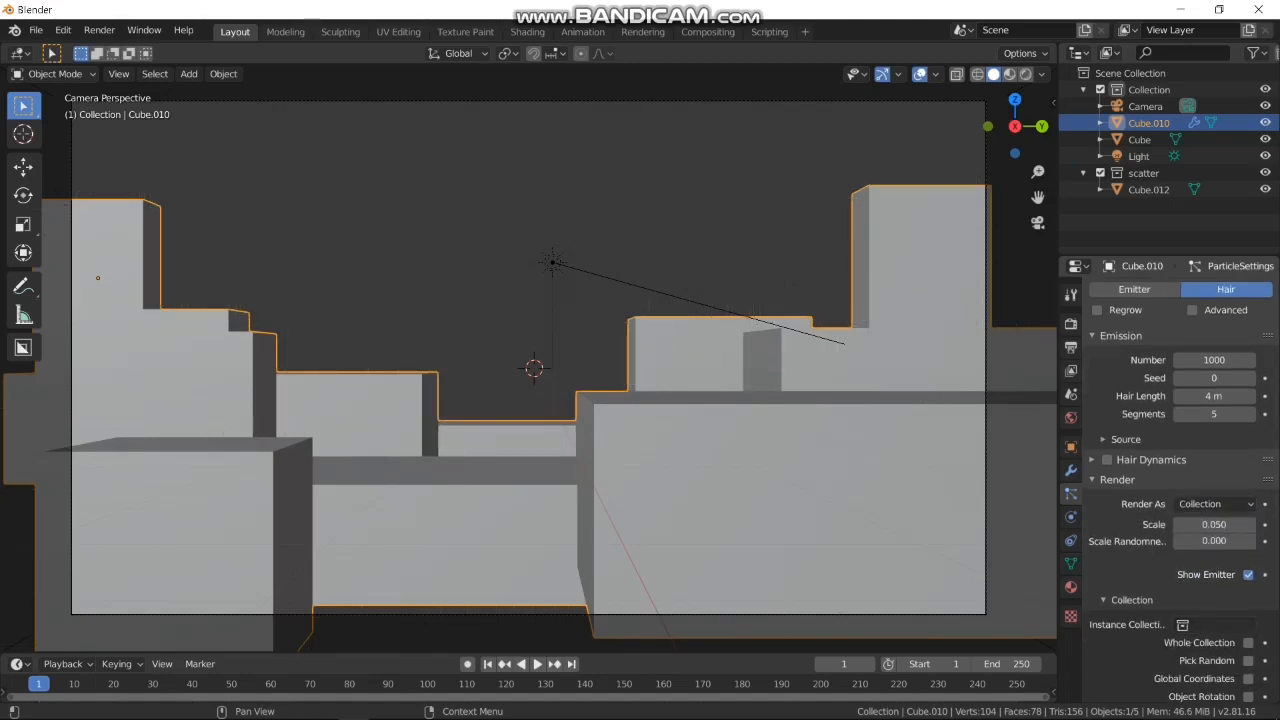
{"action": "left_click", "coordinate": [1215, 624]}
{"action": "left_click", "coordinate": [1102, 468]}
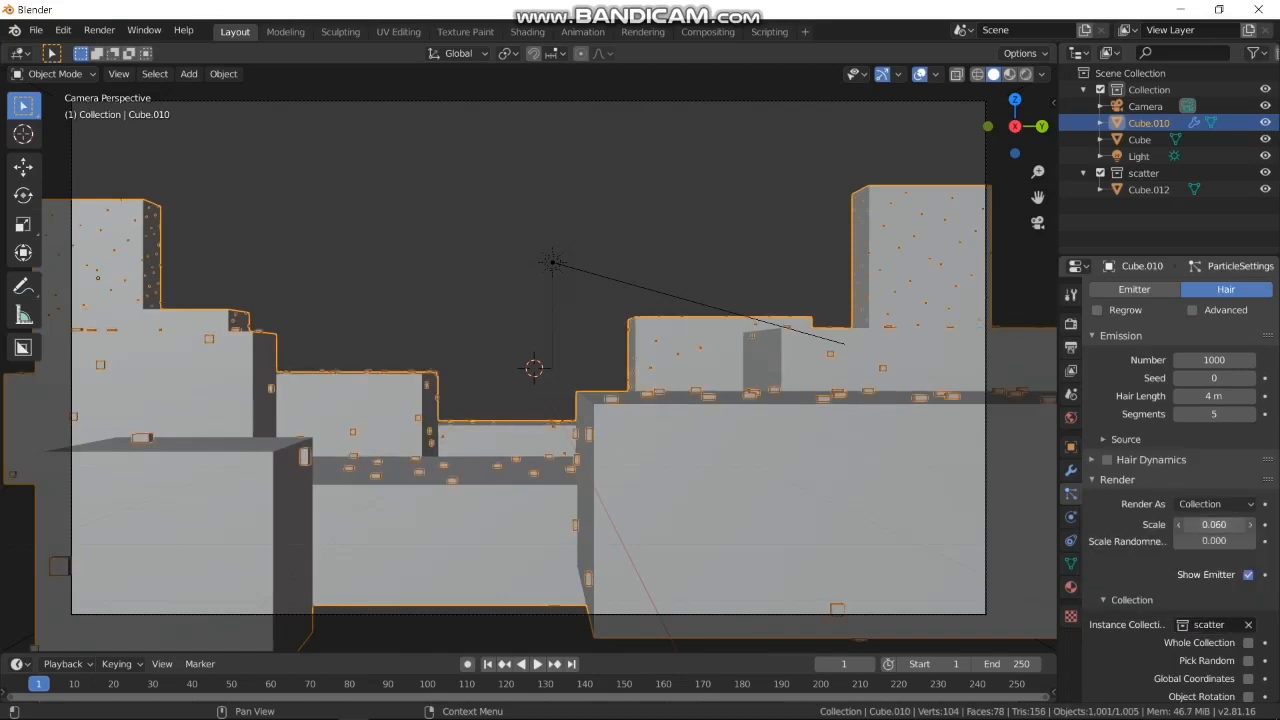
Set the render scale of the scattered particles to 0.5
{"action": "left_click", "coordinate": [1214, 524]}
{"action": "type", "text": "0."}
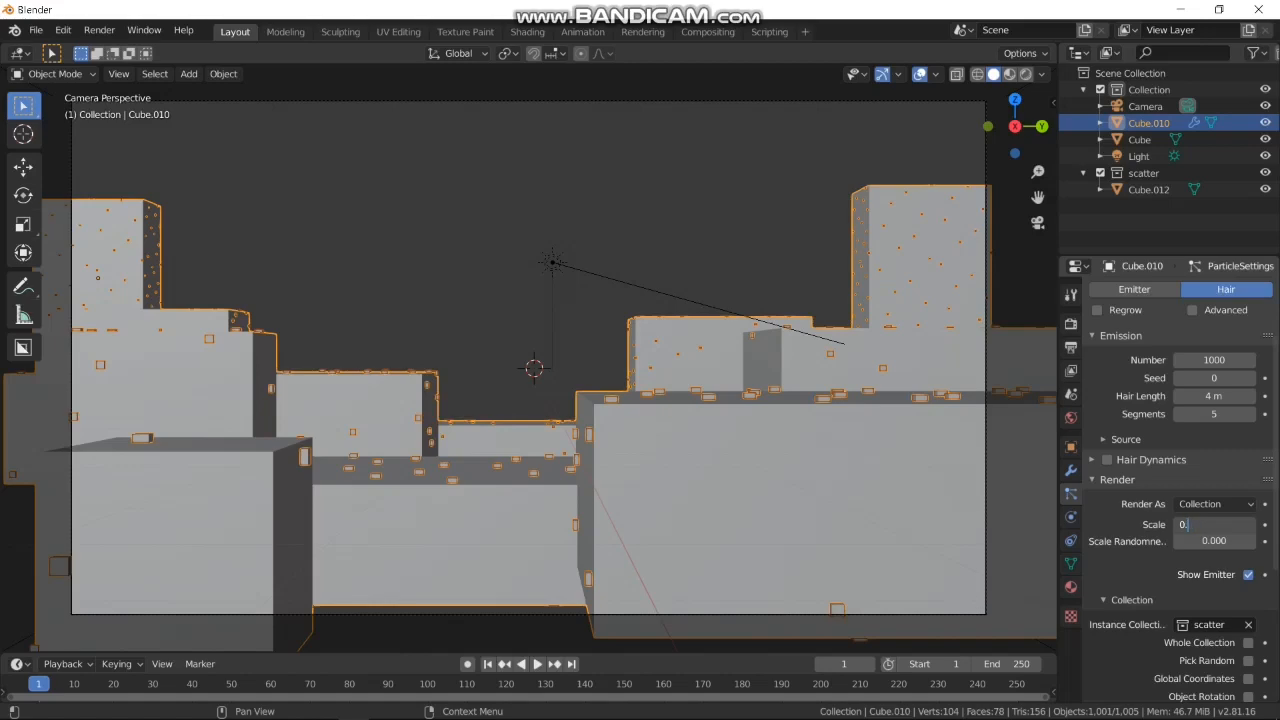
{"action": "type", "text": "065"}
{"action": "key", "text": "Return"}
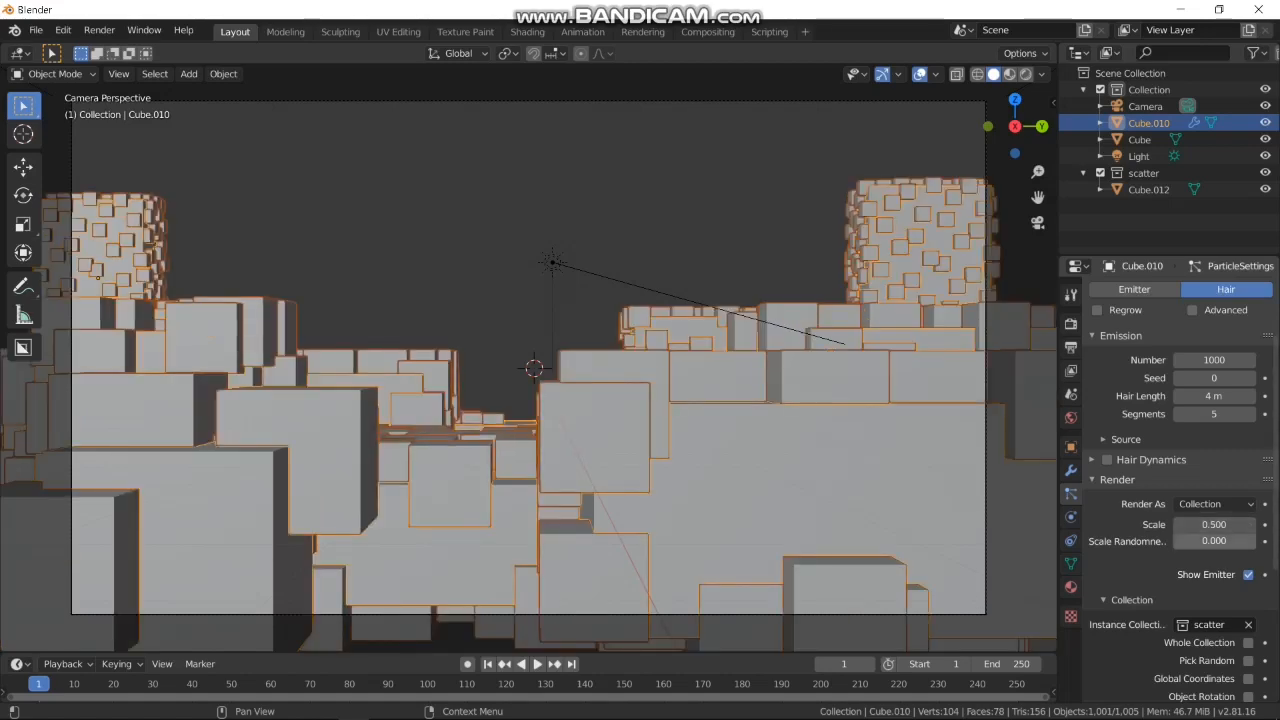
Set the scattered particles' scale randomness to 0.690 and their render scale to 0.7
{"action": "left_click_drag", "start_coordinate": [1214, 540], "coordinate": [1275, 540]}
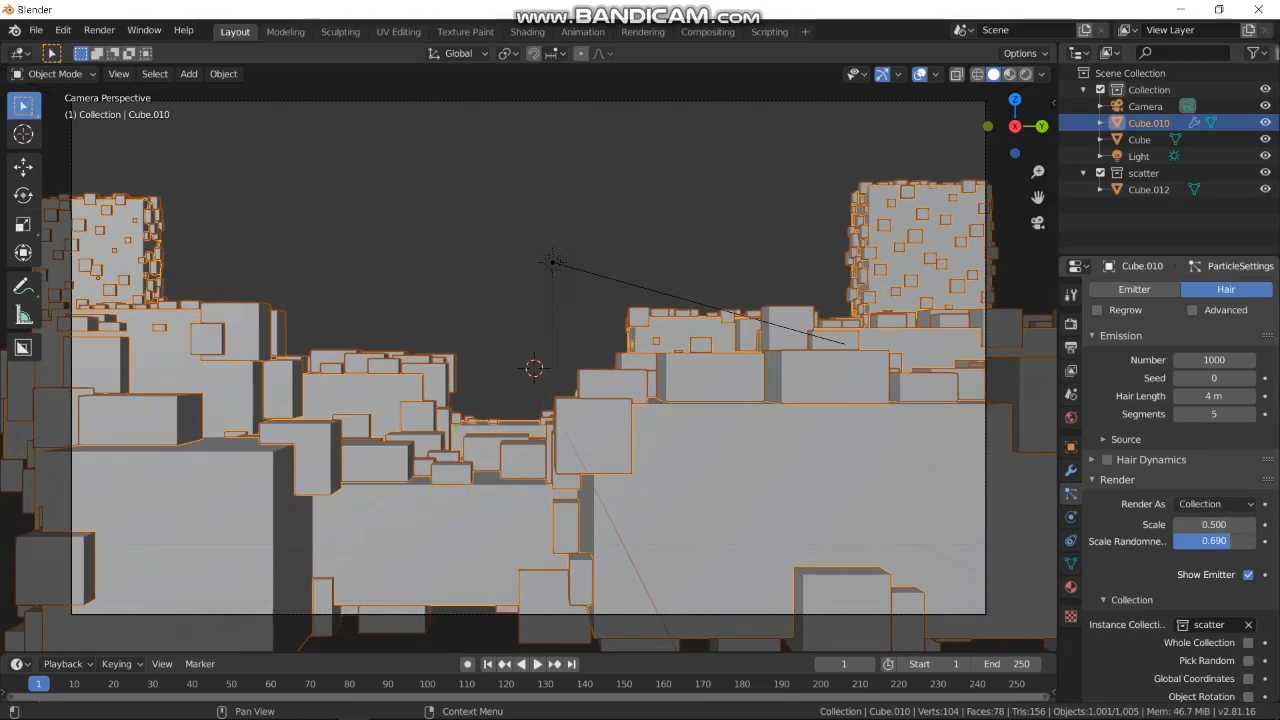
{"action": "left_click", "coordinate": [1250, 525]}
{"action": "left_click", "coordinate": [1250, 525]}
{"action": "left_click", "coordinate": [1250, 525]}
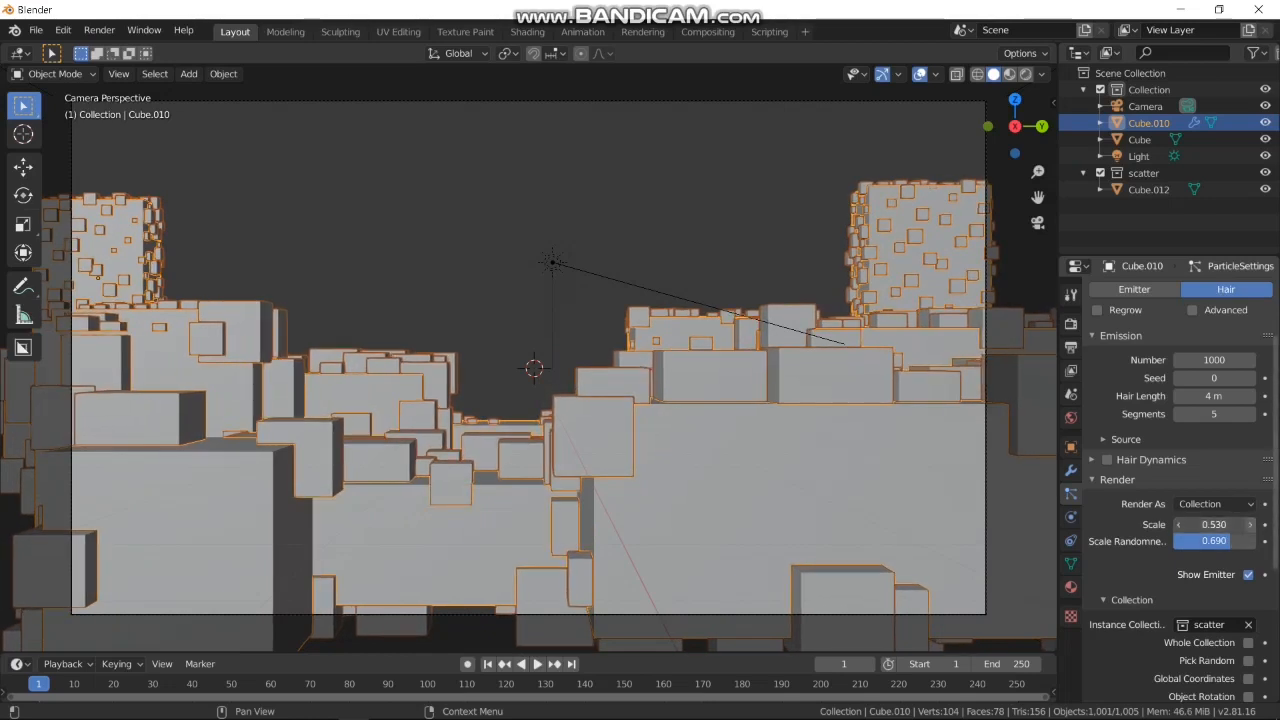
{"action": "left_click", "coordinate": [1250, 525]}
{"action": "left_click", "coordinate": [1250, 525]}
{"action": "left_click", "coordinate": [1250, 525]}
{"action": "left_click", "coordinate": [1250, 525]}
{"action": "left_click", "coordinate": [1250, 525]}
{"action": "left_click", "coordinate": [1250, 525]}
{"action": "left_click", "coordinate": [1250, 525]}
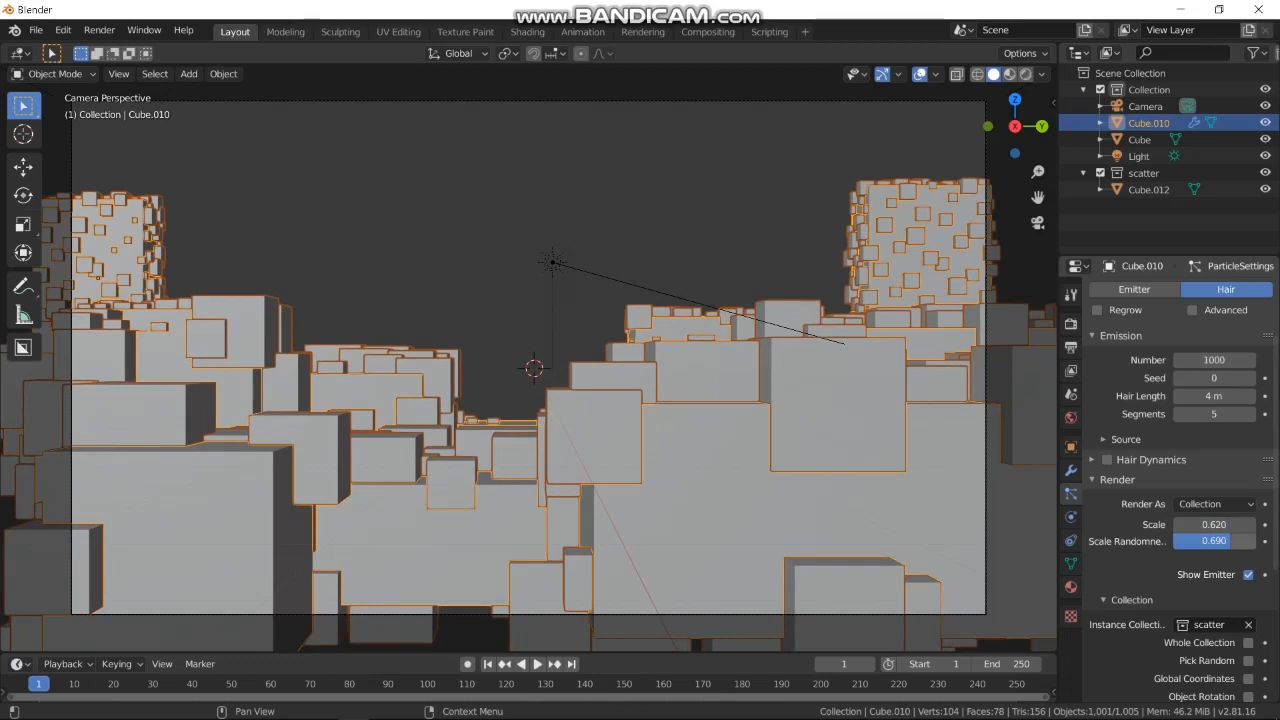
{"action": "left_click", "coordinate": [1214, 525]}
{"action": "type", "text": "1"}
{"action": "key", "text": "Return"}
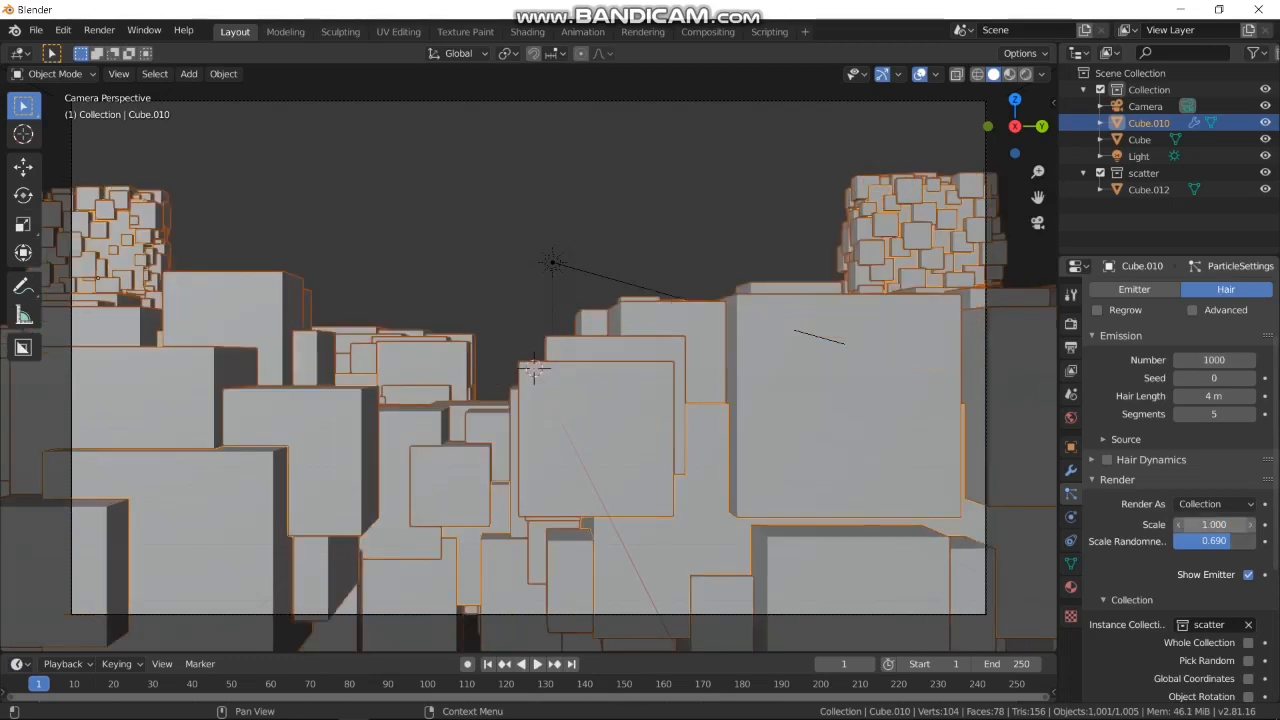
{"action": "left_click", "coordinate": [1214, 525]}
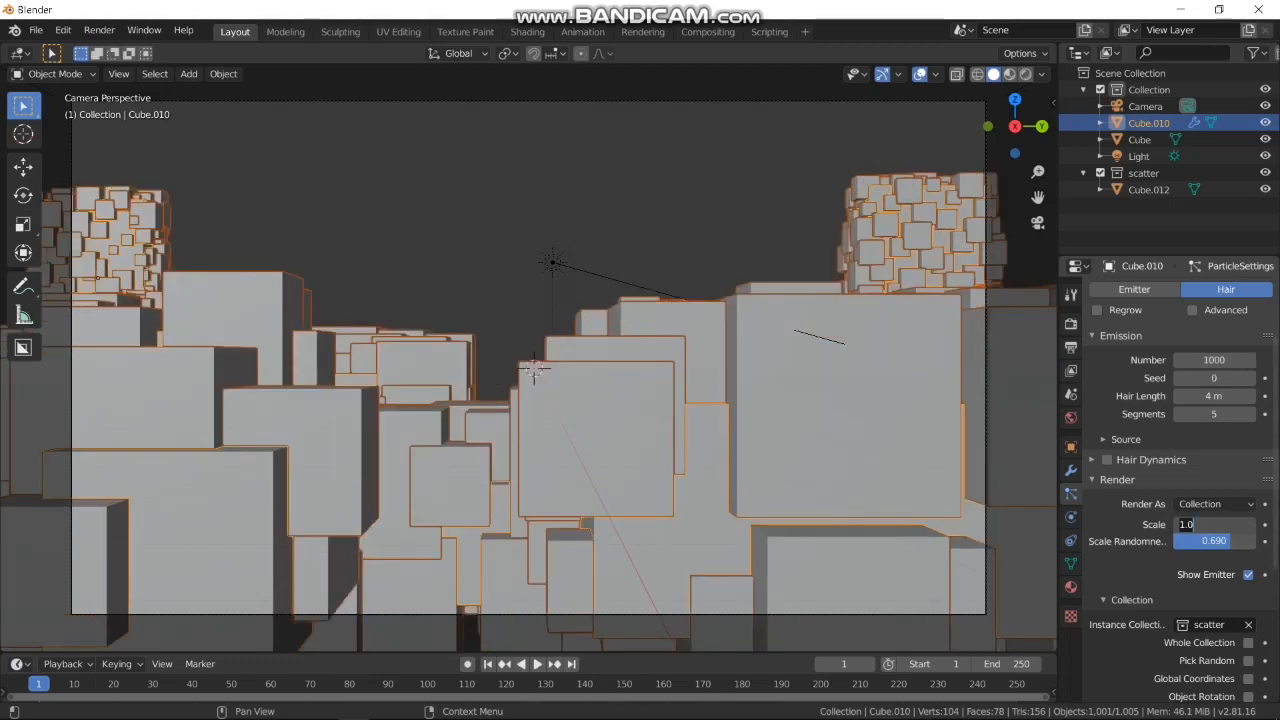
{"action": "key", "text": "Return"}
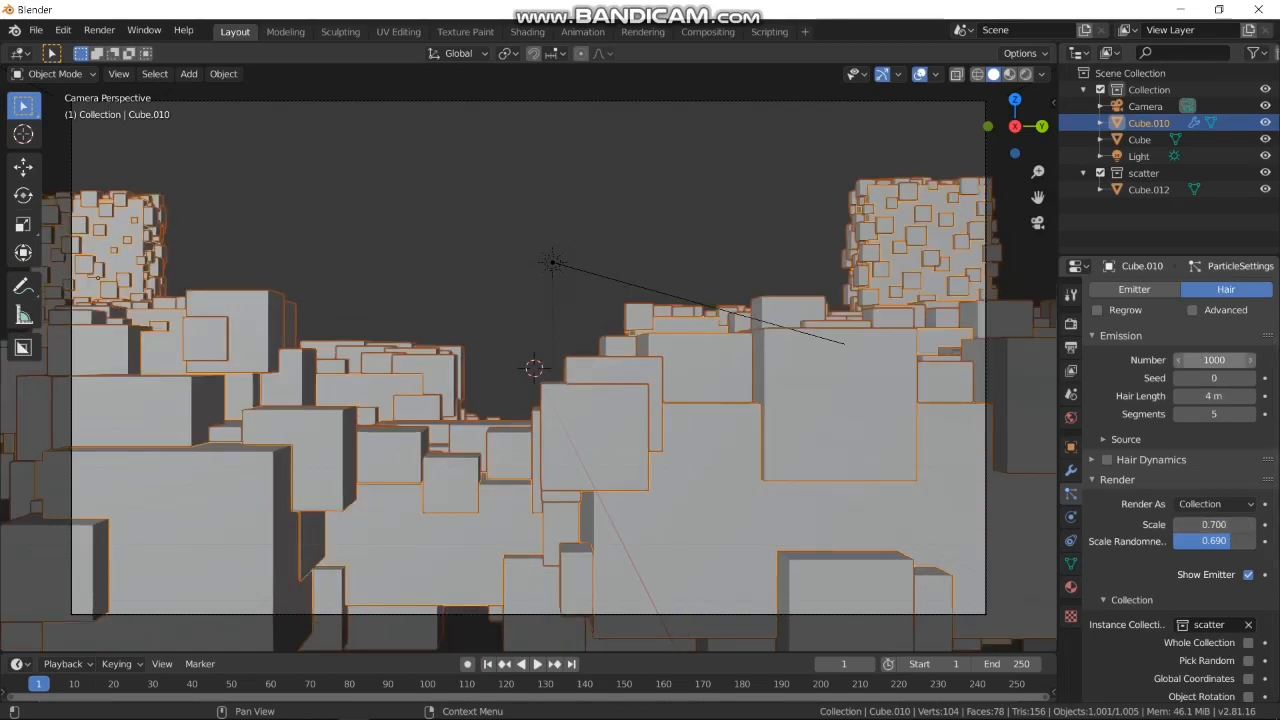
Set the number of hair particles to 4000 and check the scene in rendered shading before returning to solid shading
{"action": "left_click", "coordinate": [1214, 360]}
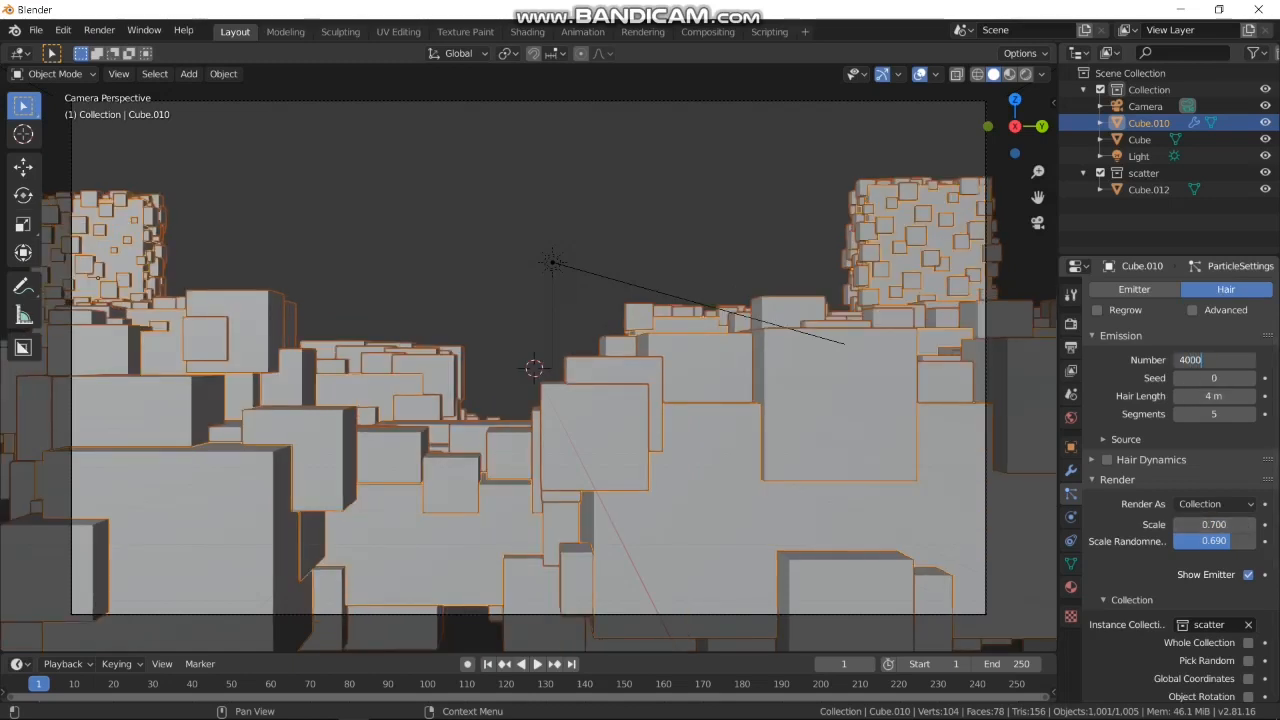
{"action": "type", "text": "4000"}
{"action": "key", "text": "Return"}
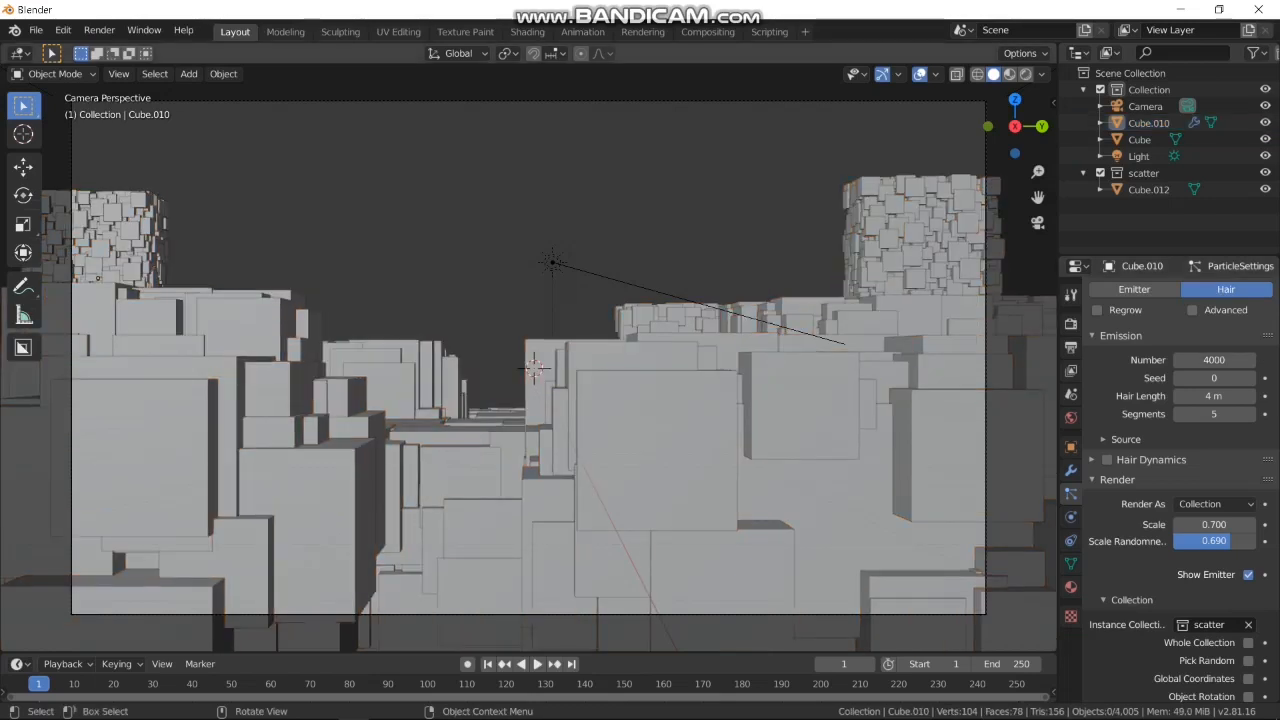
{"action": "key", "text": "space"}
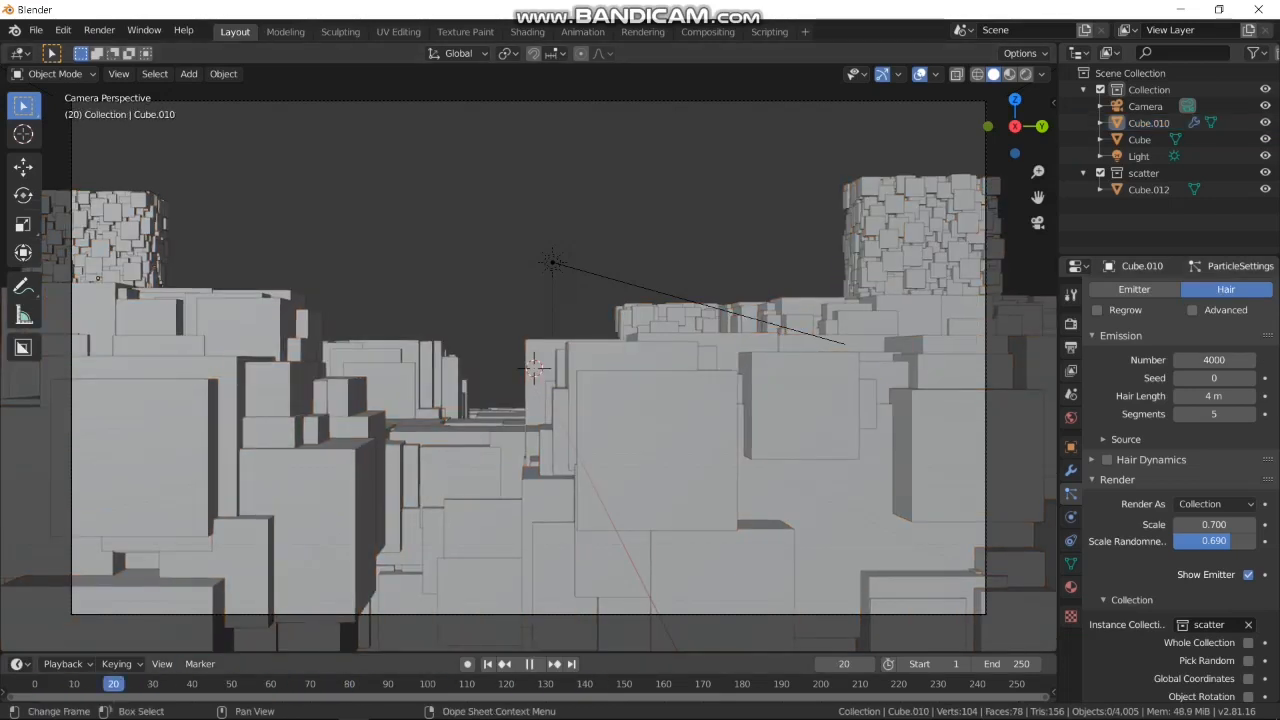
{"action": "key", "text": "Escape"}
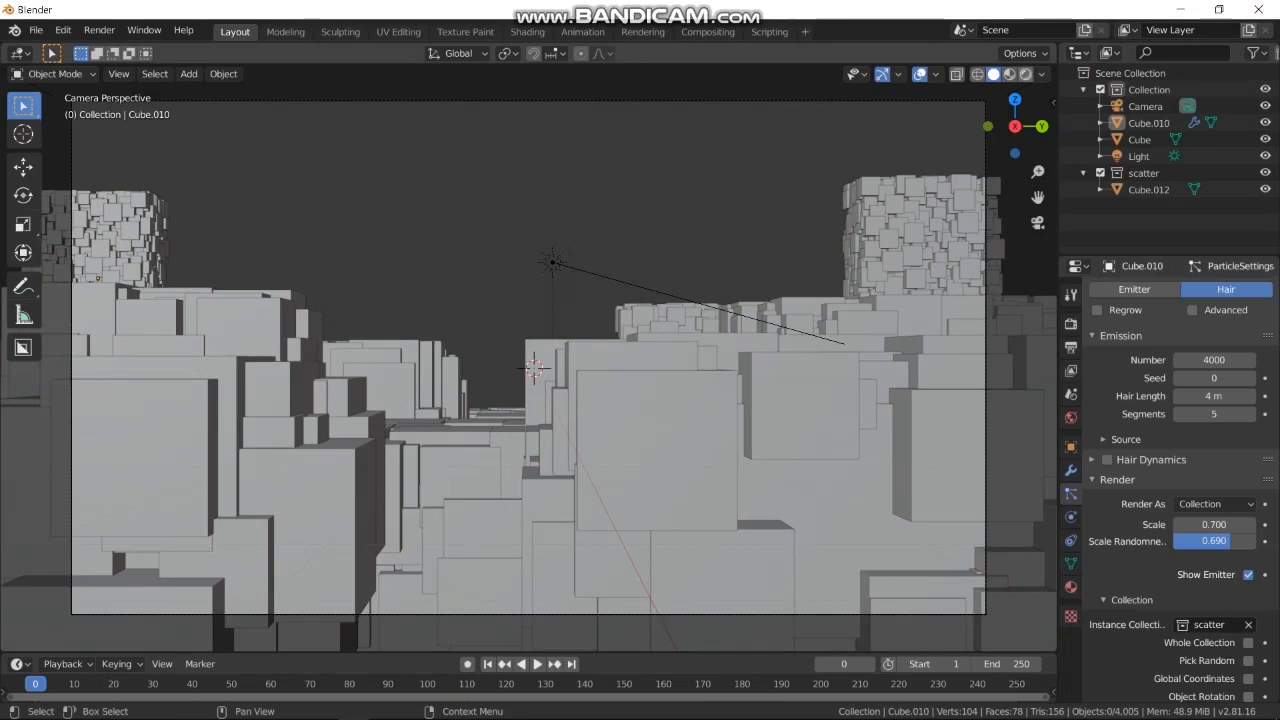
{"action": "left_click", "coordinate": [1026, 74]}
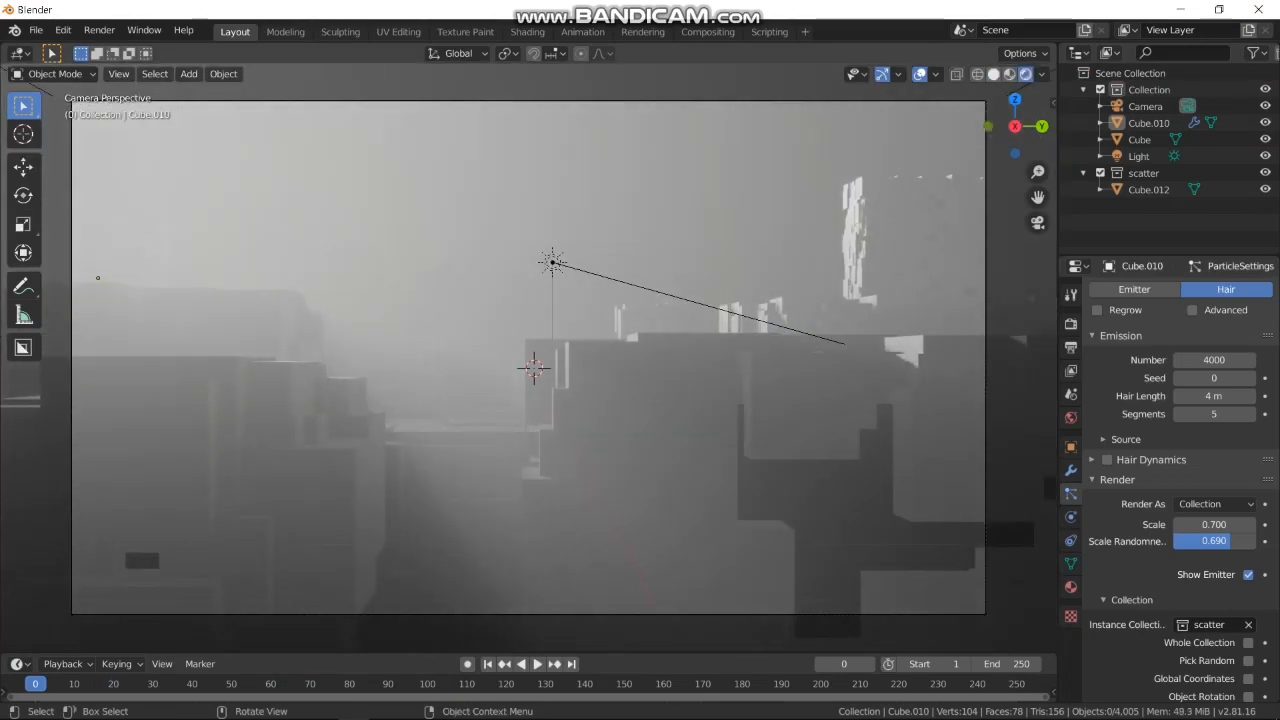
{"action": "left_click", "coordinate": [993, 74]}
Assign the existing dark material Material.001 to the cube in the scatter collection
{"action": "left_click", "coordinate": [1148, 189]}
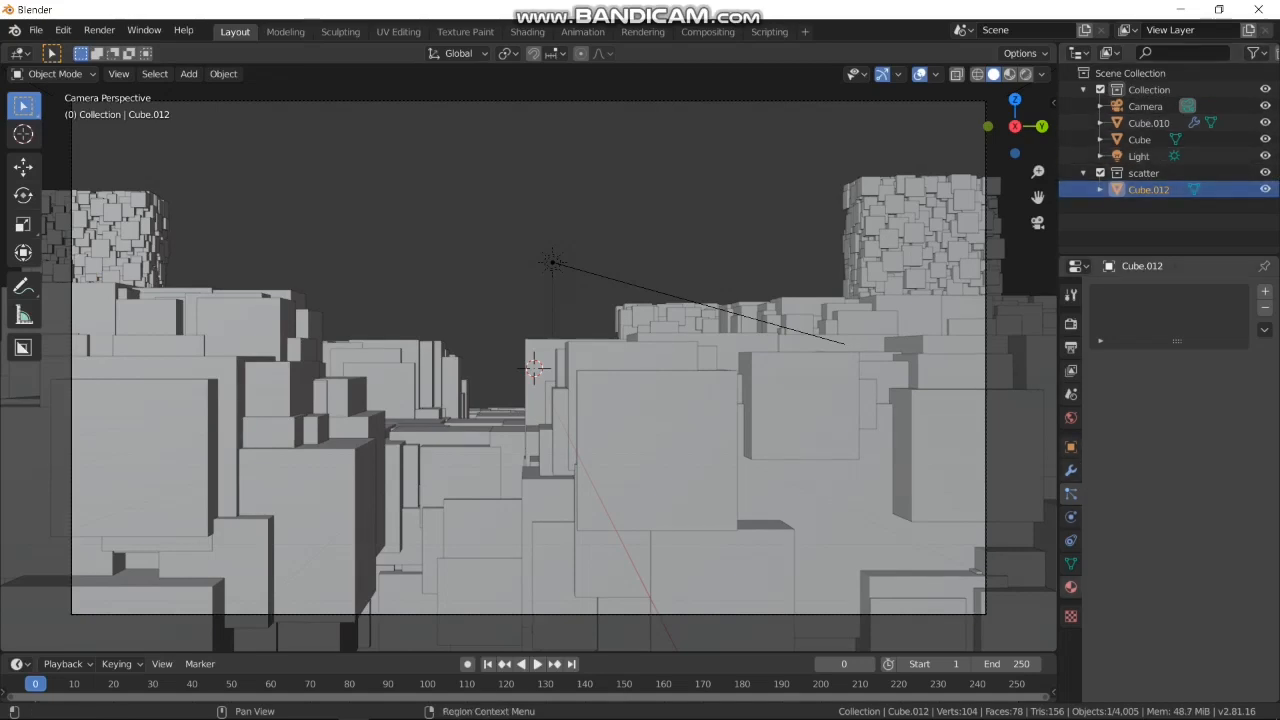
{"action": "left_click", "coordinate": [1071, 587]}
{"action": "left_click", "coordinate": [1101, 362]}
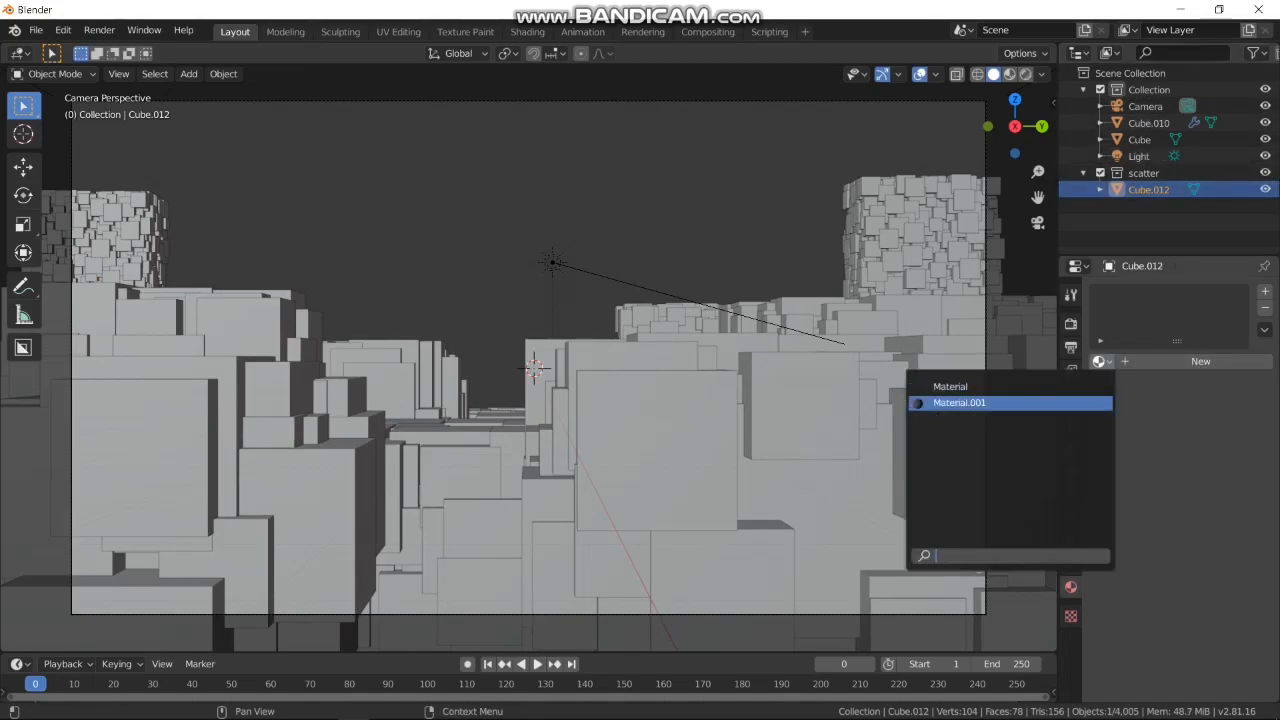
{"action": "left_click", "coordinate": [1010, 402]}
{"action": "key", "text": "alt+a"}
Bevel all edges of the scatter collection's cube by about 0.14 m and return to the camera view
{"action": "middle_click_drag", "start_coordinate": [560, 340], "coordinate": [610, 400]}
{"action": "scroll", "coordinate": [529, 357], "scroll_direction": "down", "scroll_amount": 5}
{"action": "scroll", "coordinate": [529, 357], "scroll_direction": "up", "scroll_amount": 6}
{"action": "middle_click_drag", "start_coordinate": [530, 250], "coordinate": [411, 444], "text": "shift"}
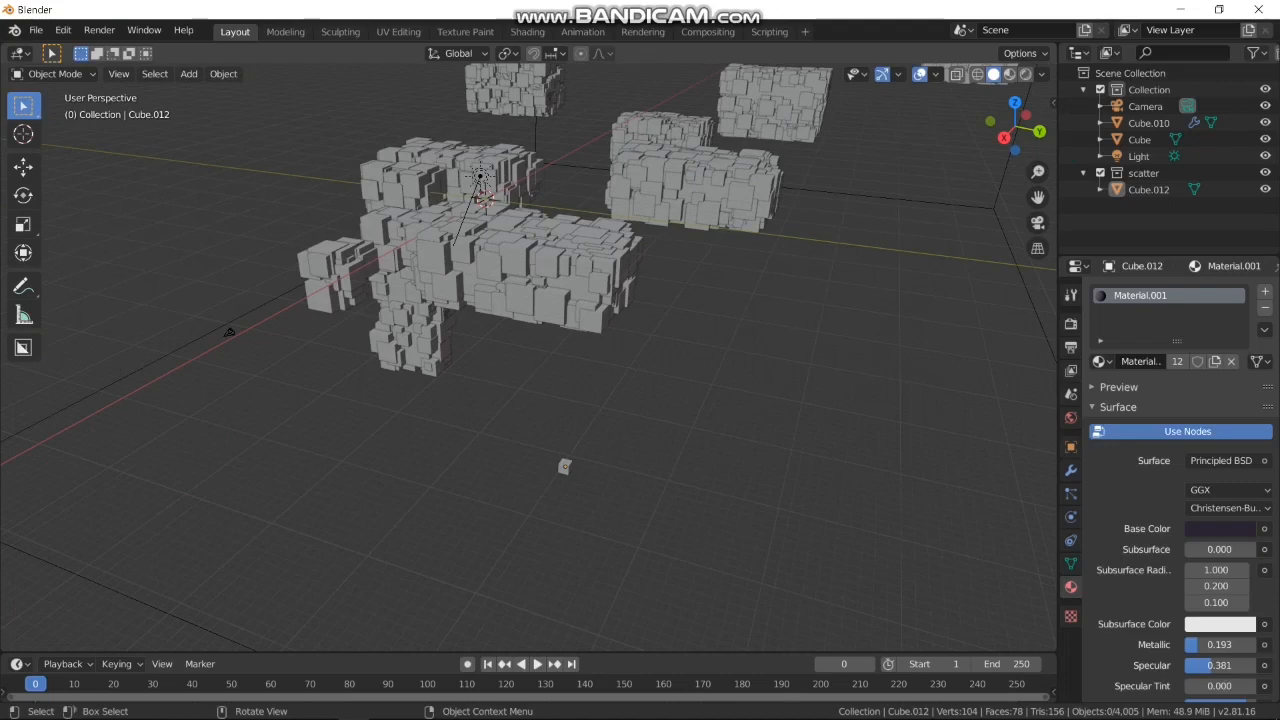
{"action": "left_click", "coordinate": [564, 466]}
{"action": "key", "text": "KP_Decimal"}
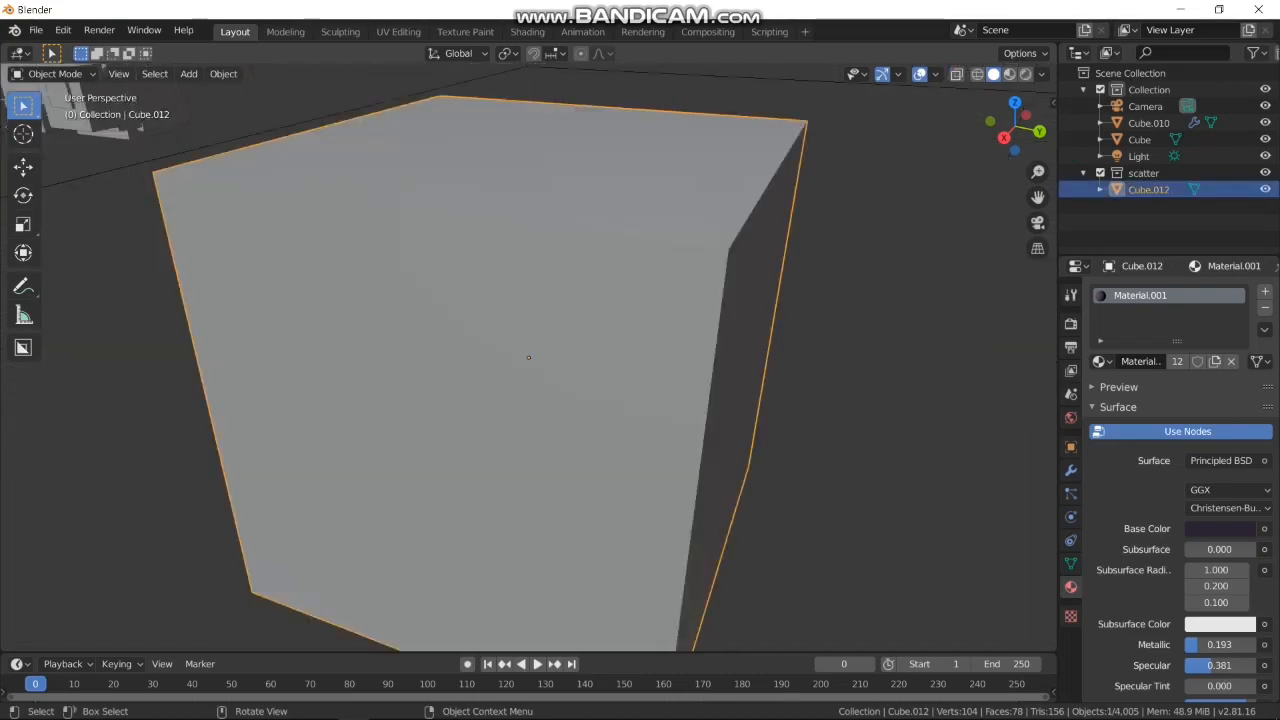
{"action": "scroll", "coordinate": [529, 357], "scroll_direction": "down", "scroll_amount": 3}
{"action": "key", "text": "Tab"}
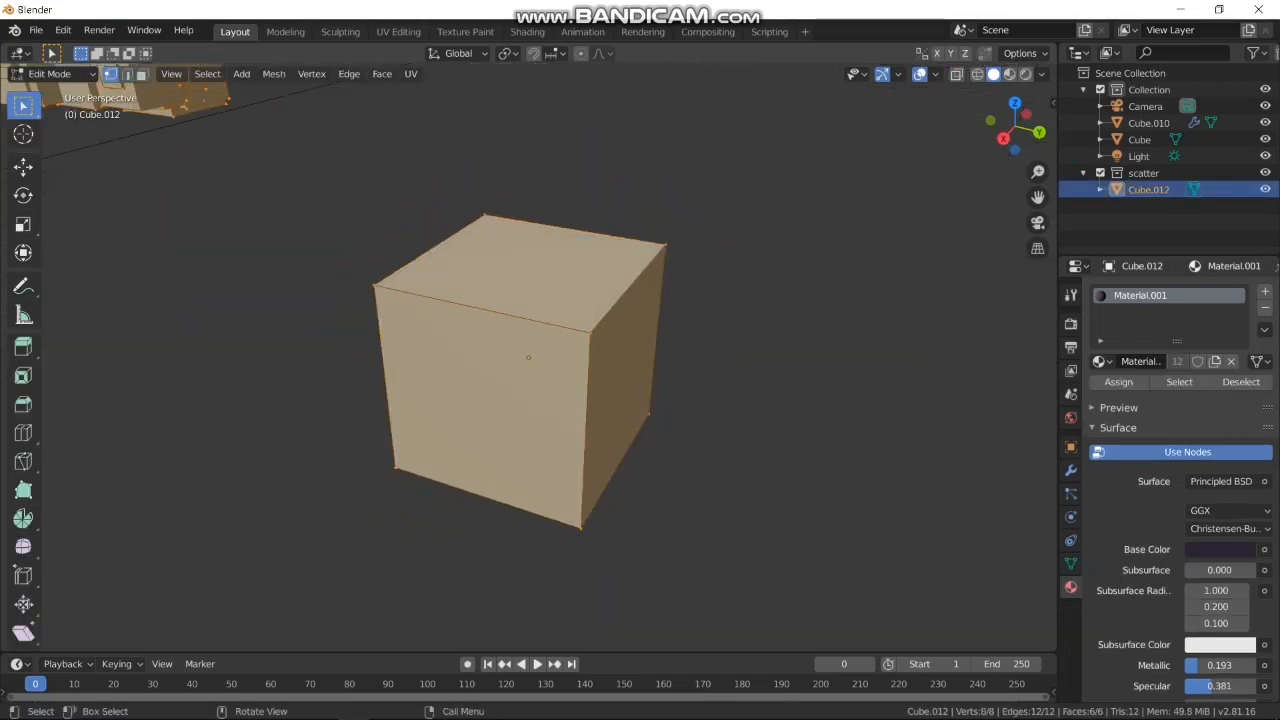
{"action": "key", "text": "ctrl+b"}
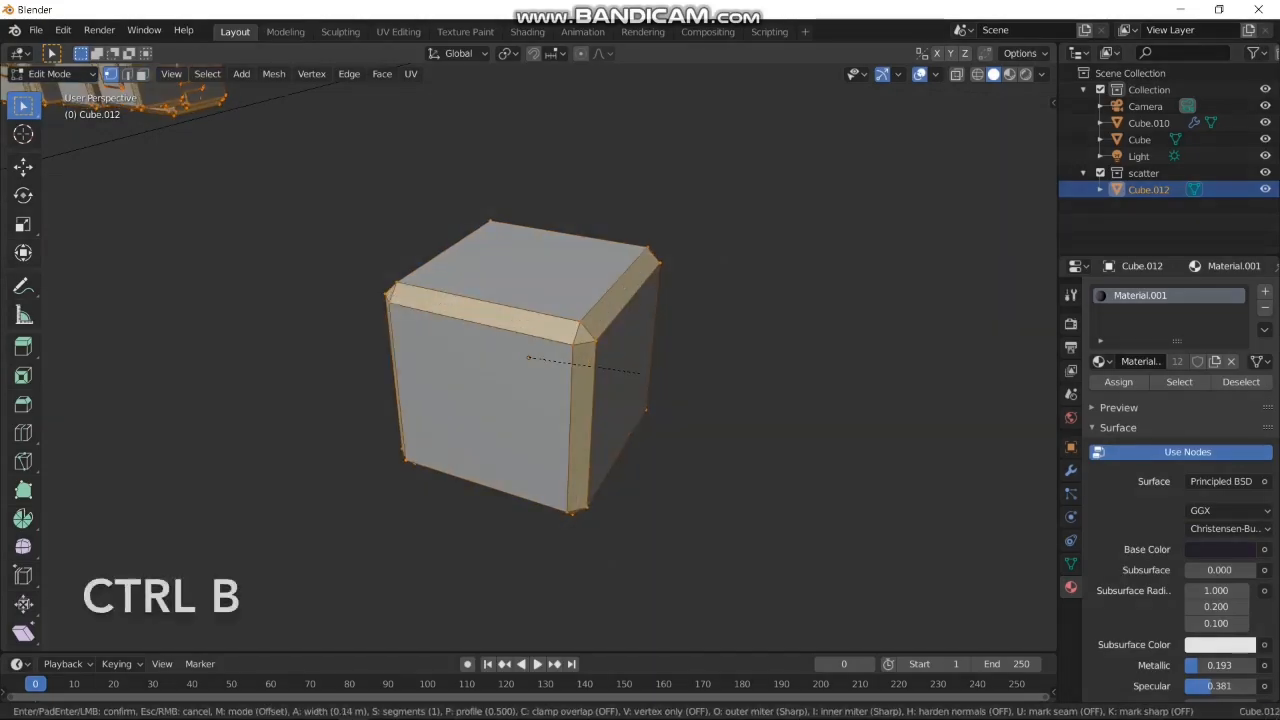
{"action": "left_click", "coordinate": [640, 372]}
{"action": "scroll", "coordinate": [640, 372], "scroll_direction": "down", "scroll_amount": 8}
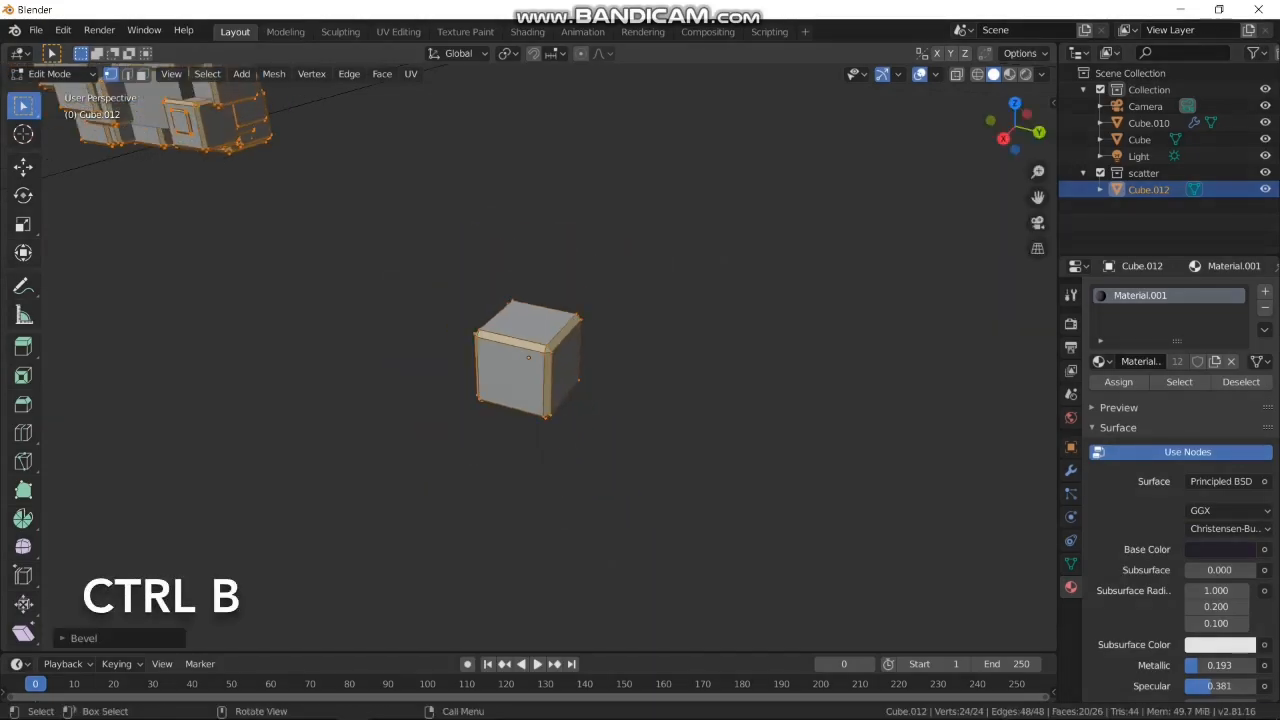
{"action": "key", "text": "Tab"}
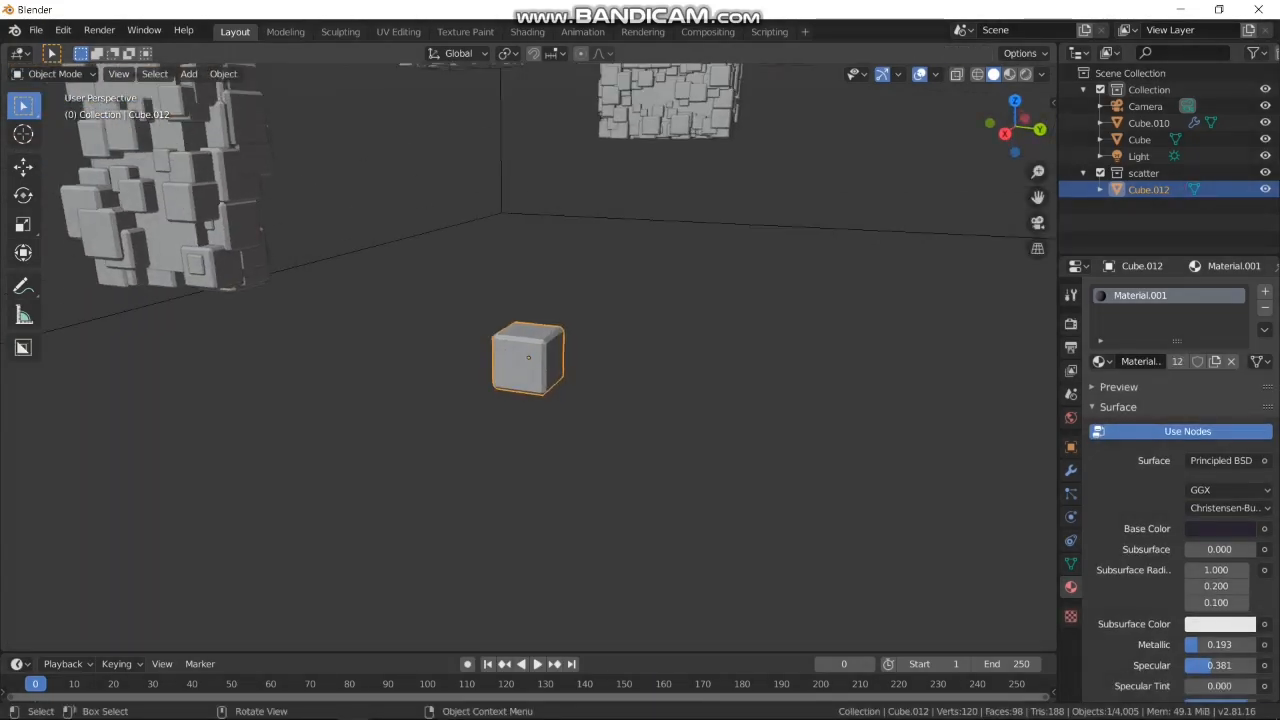
{"action": "key", "text": "KP_0"}
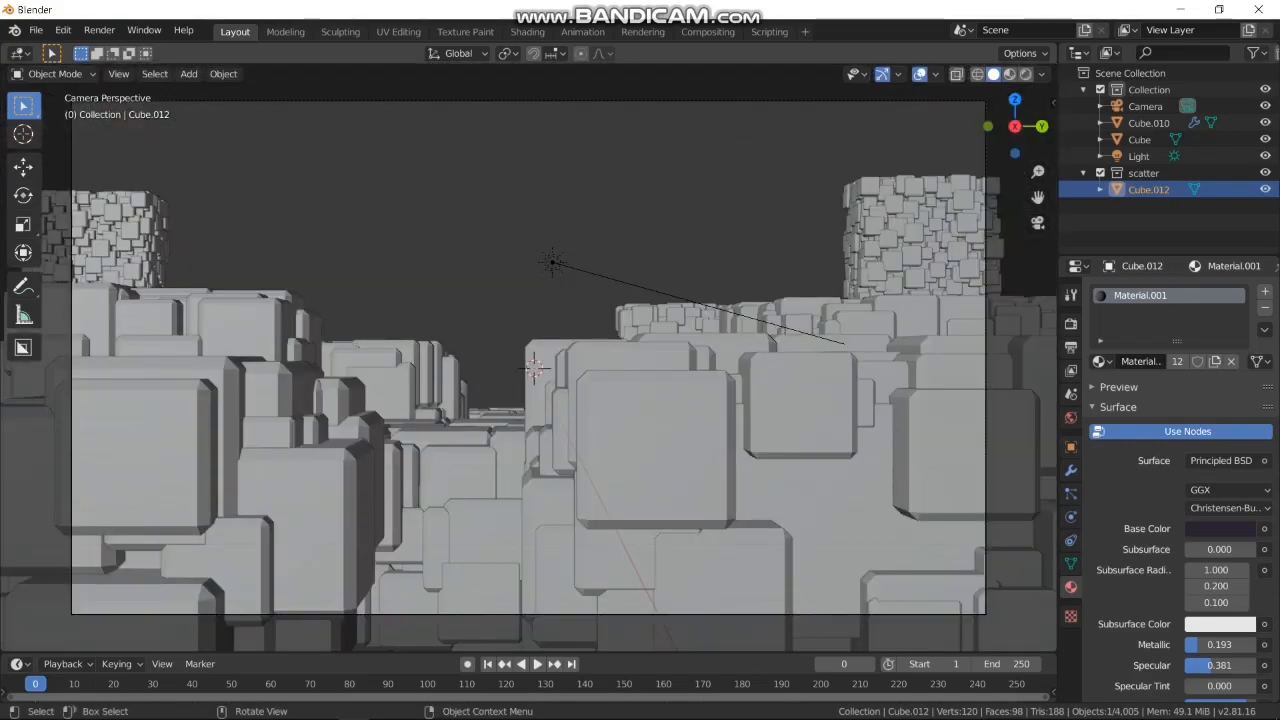
Duplicate the beveled cube in place and shrink the copy on X and Y to about 0.1, keeping its height
{"action": "middle_click_drag", "start_coordinate": [534, 369], "coordinate": [653, 183]}
{"action": "key", "text": "KP_Decimal"}
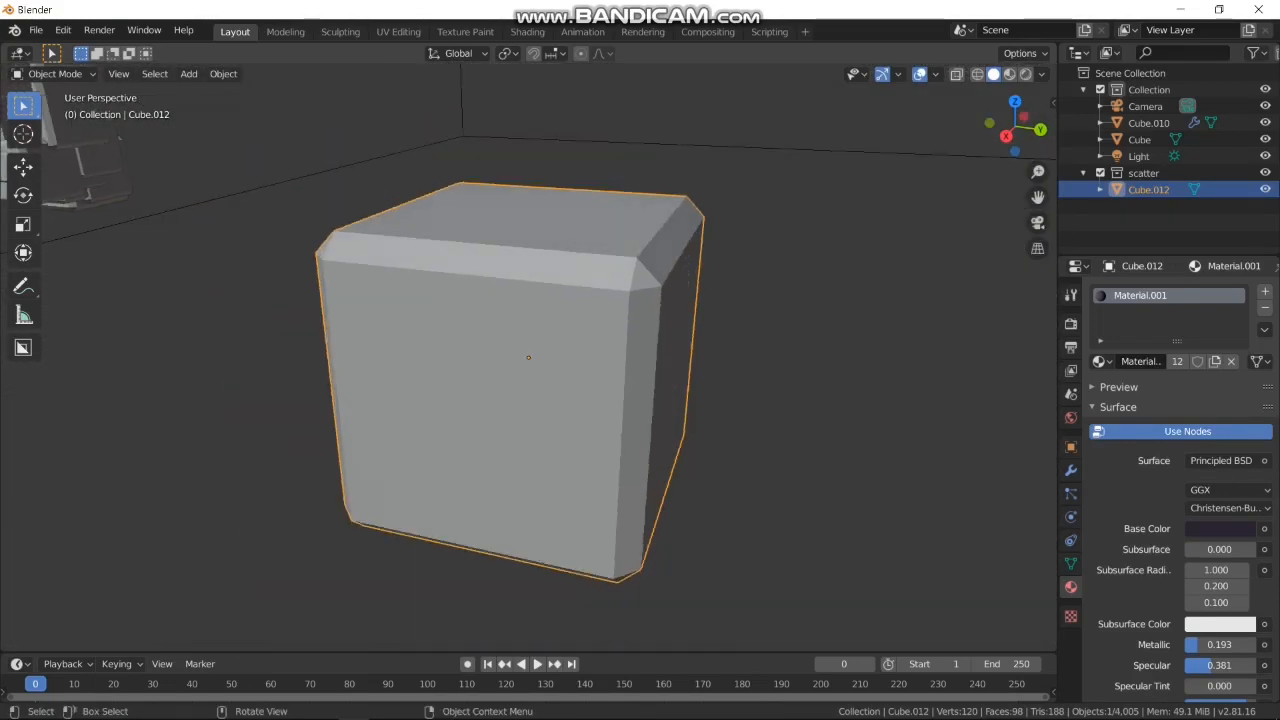
{"action": "scroll", "coordinate": [530, 360], "scroll_direction": "down", "scroll_amount": 4}
{"action": "key", "text": "shift+d"}
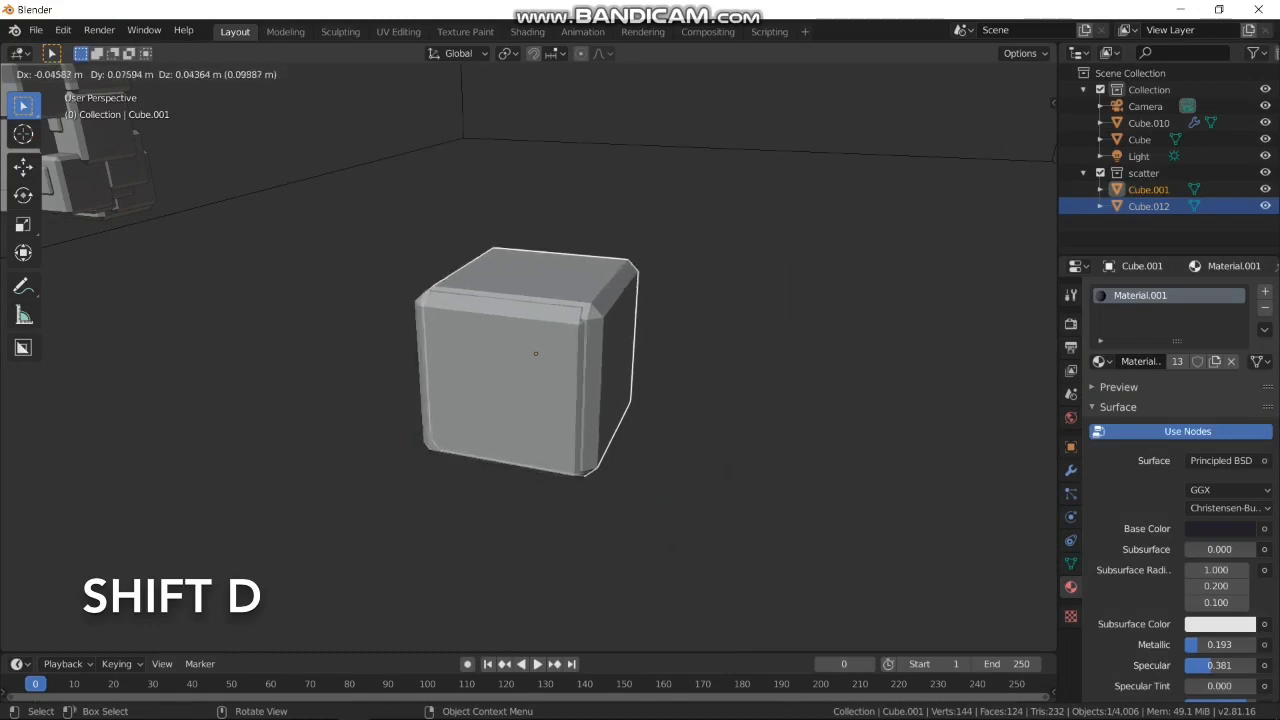
{"action": "right_click", "coordinate": [538, 354]}
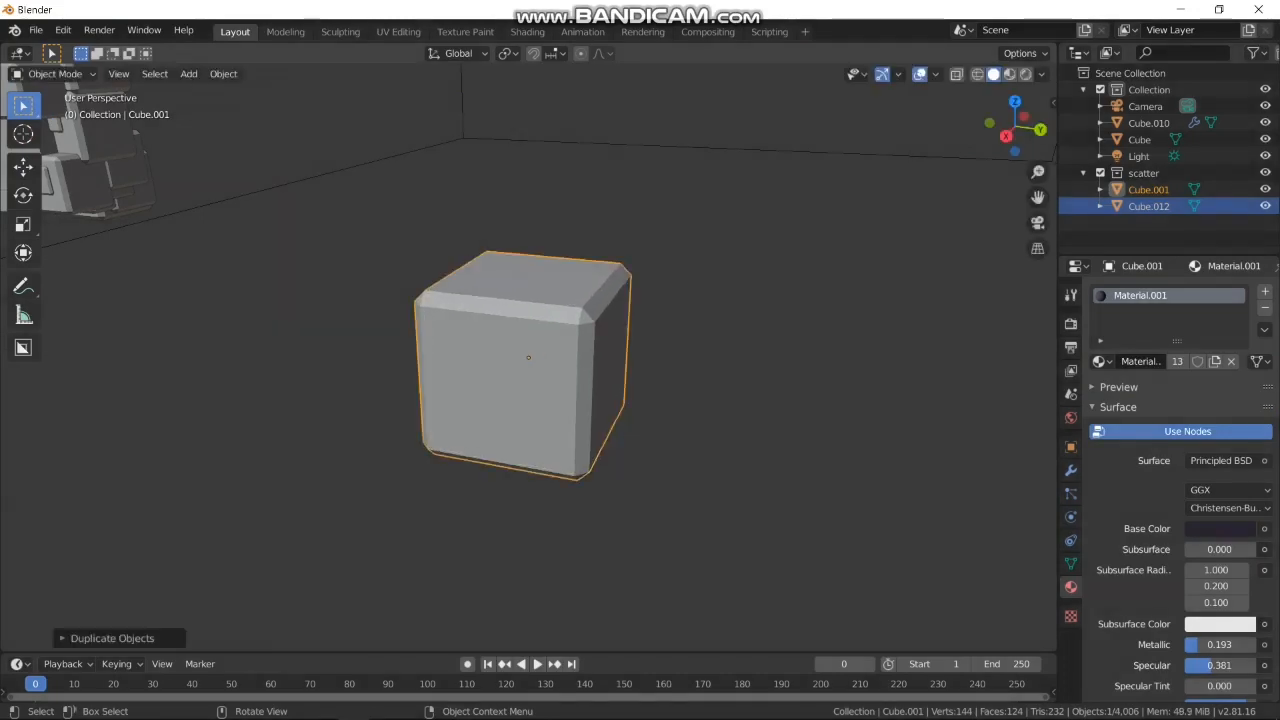
{"action": "key", "text": "s"}
{"action": "key", "text": "z"}
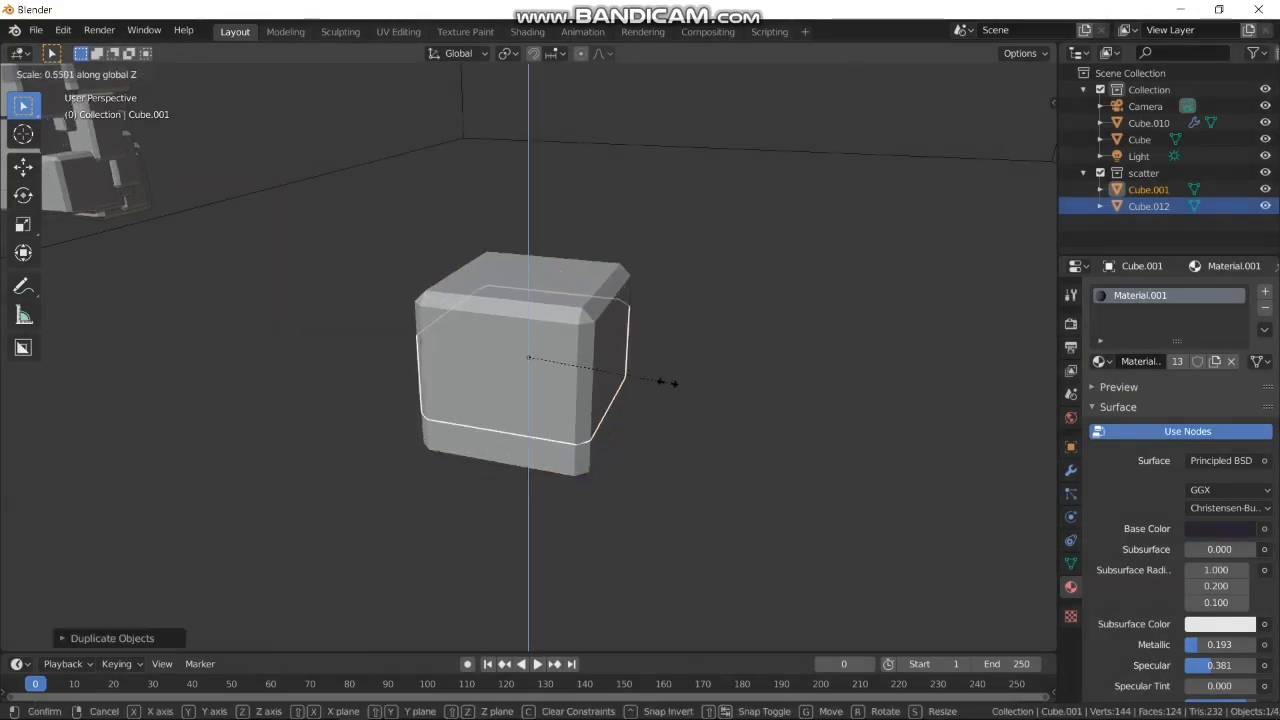
{"action": "key", "text": "shift+z"}
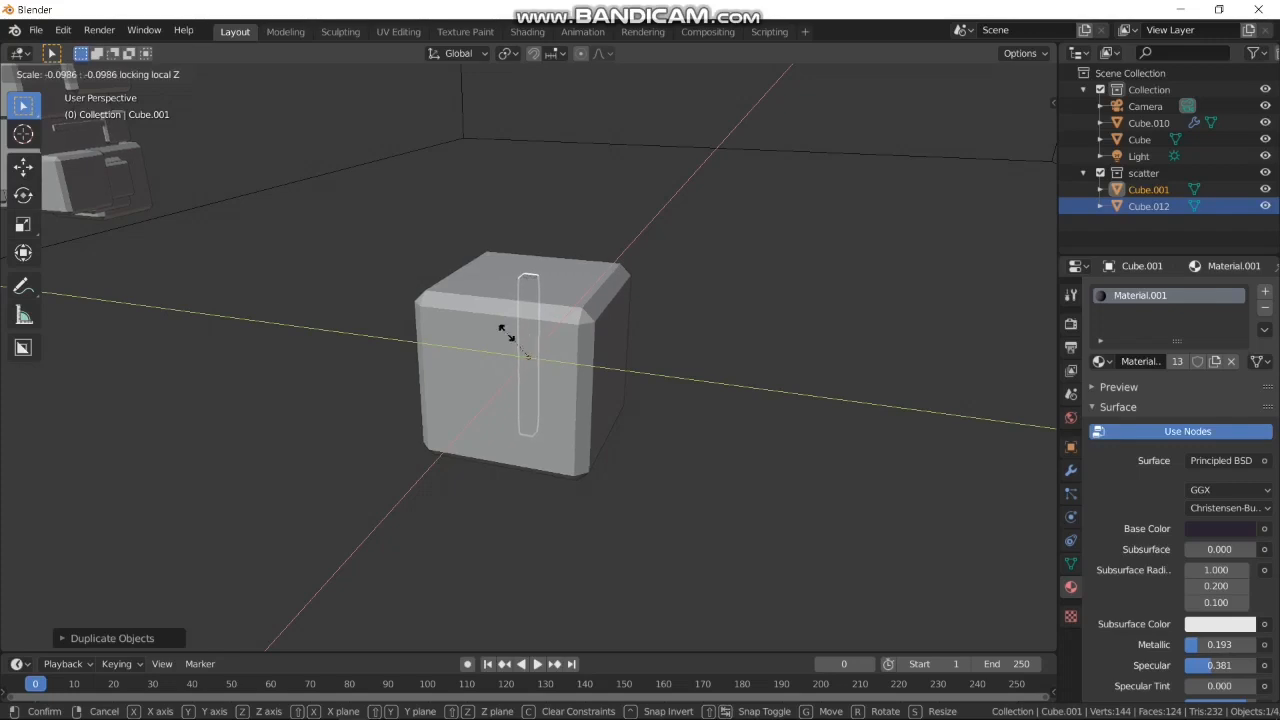
{"action": "left_click", "coordinate": [527, 350]}
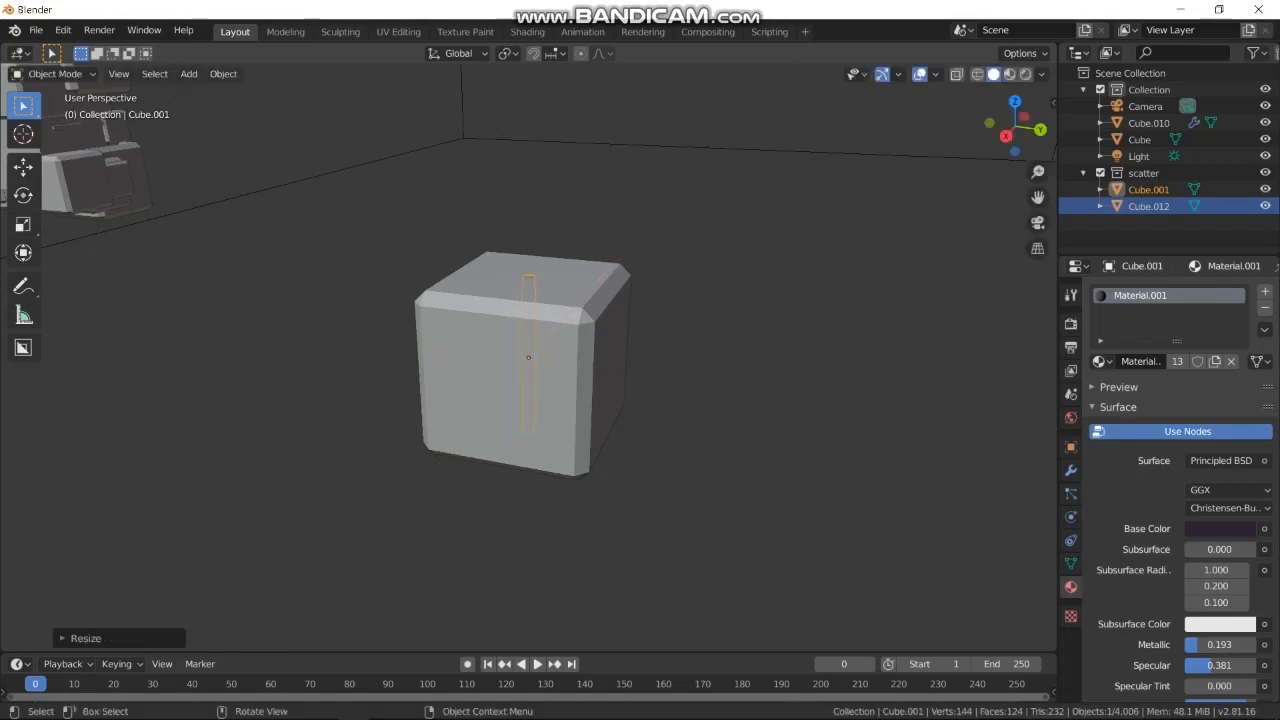
Stretch the thin copy along Z so it extends past the cube's top and bottom, and return to the camera view
{"action": "middle_click_drag", "start_coordinate": [528, 352], "coordinate": [528, 318]}
{"action": "key", "text": "Tab"}
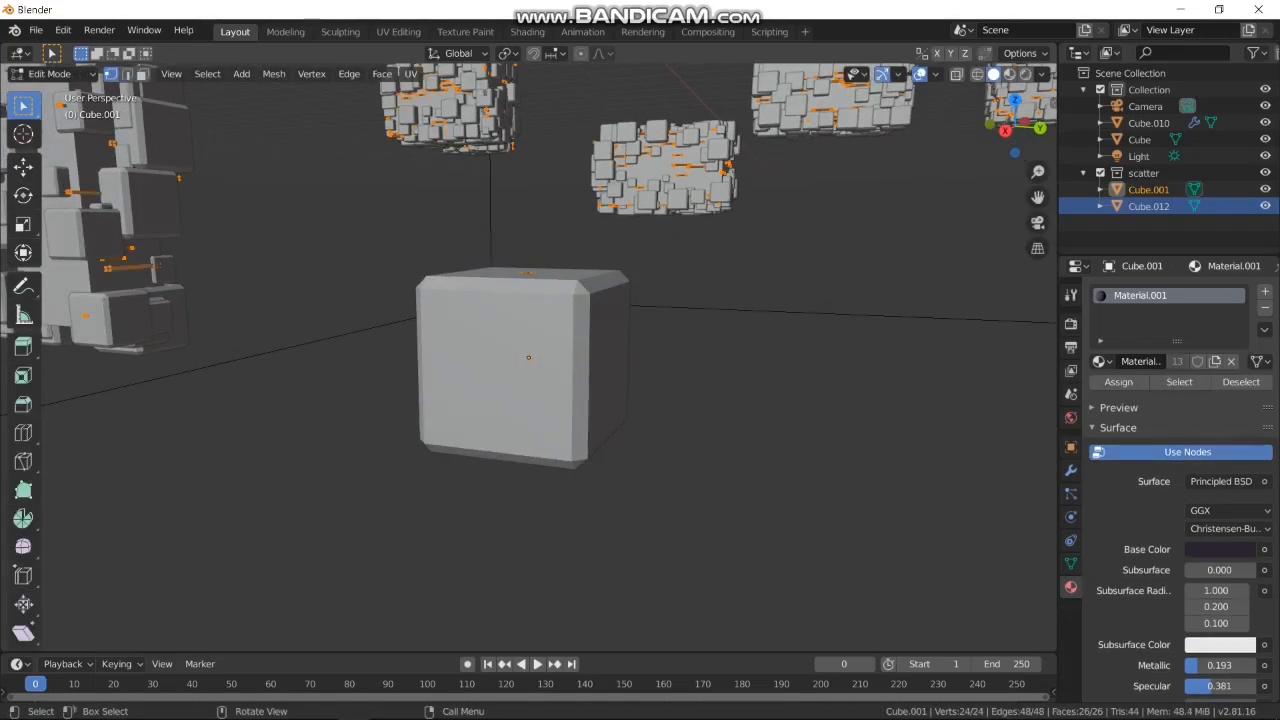
{"action": "key", "text": "Tab"}
{"action": "key", "text": "s"}
{"action": "key", "text": "z"}
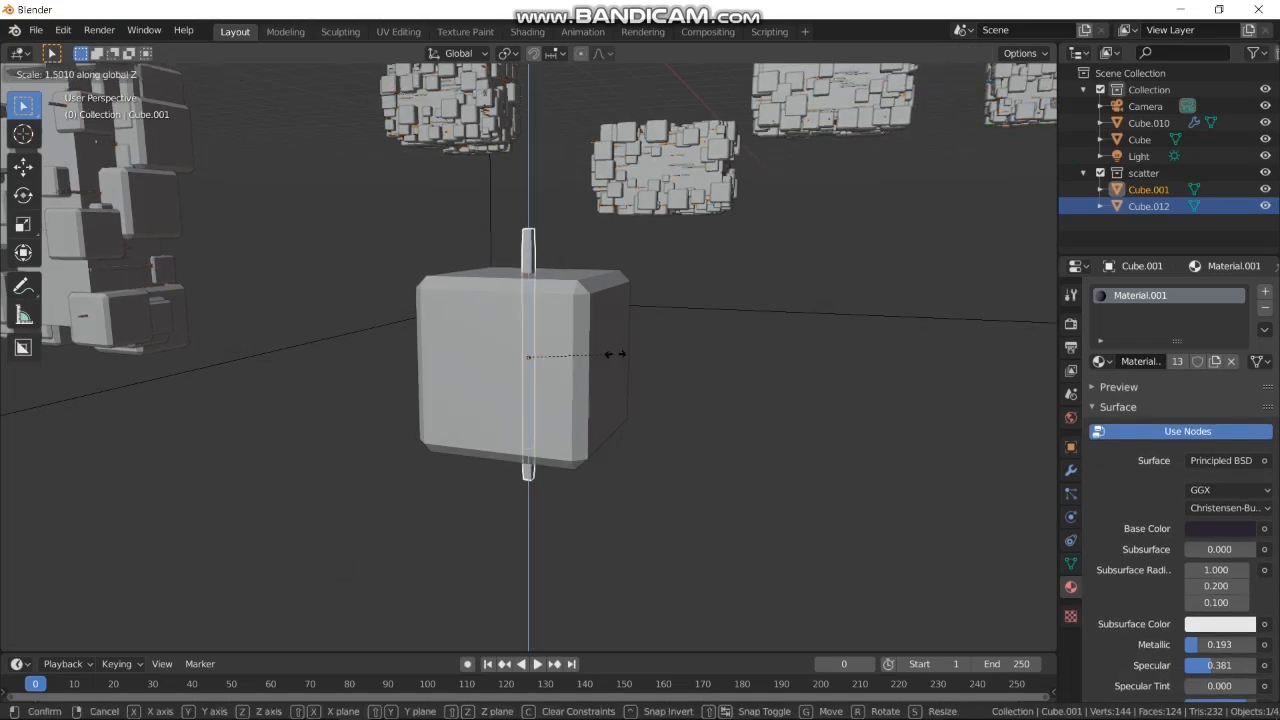
{"action": "left_click", "coordinate": [640, 355]}
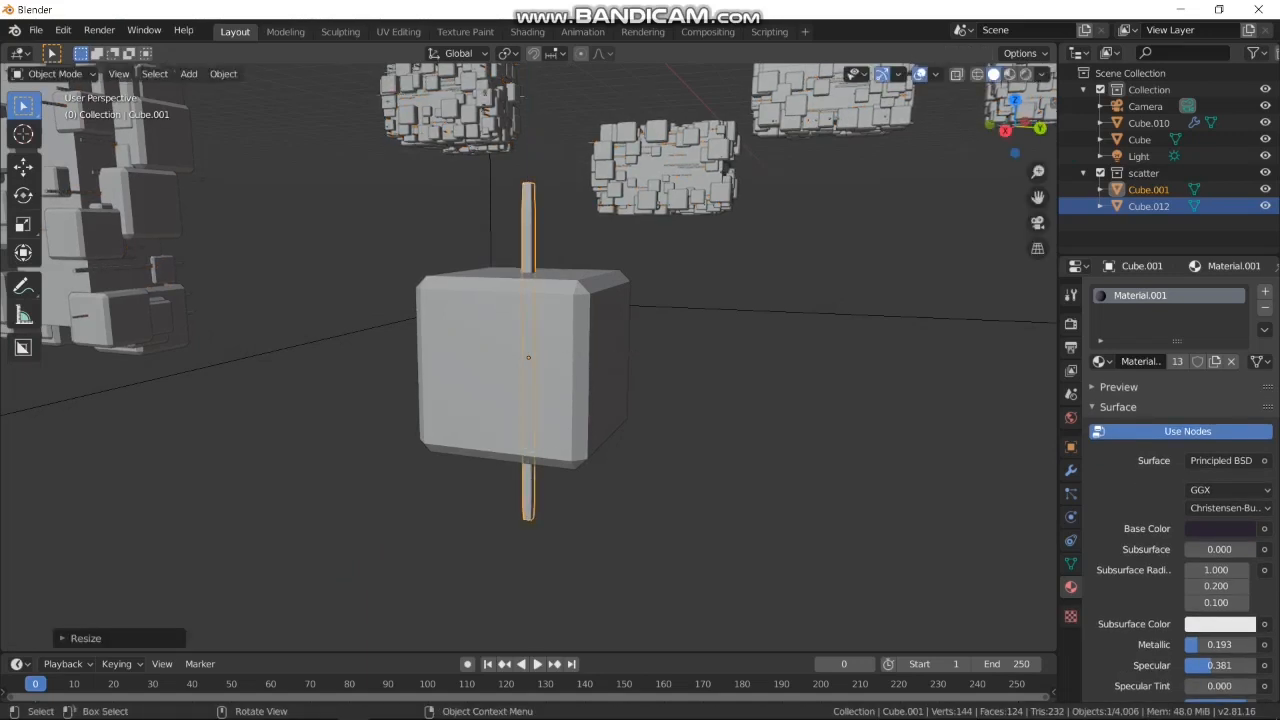
{"action": "key", "text": "alt+a"}
{"action": "key", "text": "KP_0"}
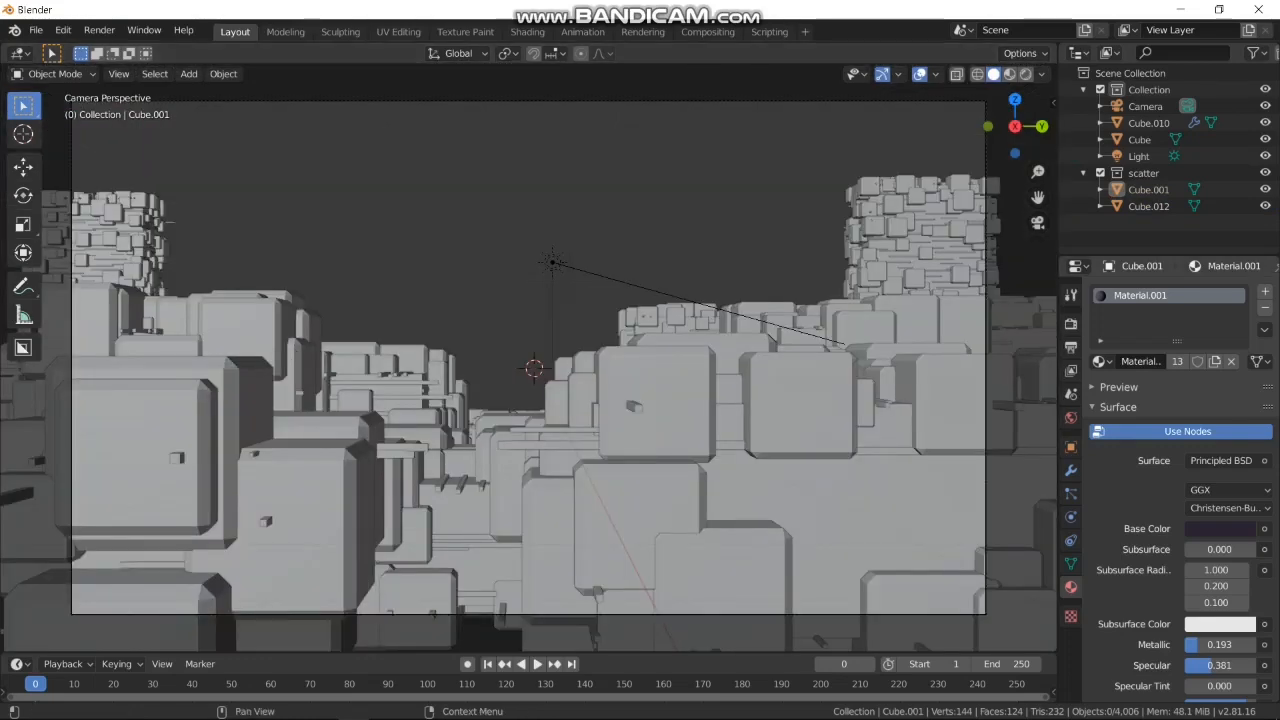
Enable Pick Random for the scatter collection in the joined cubes' particle settings
{"action": "left_click", "coordinate": [800, 405]}
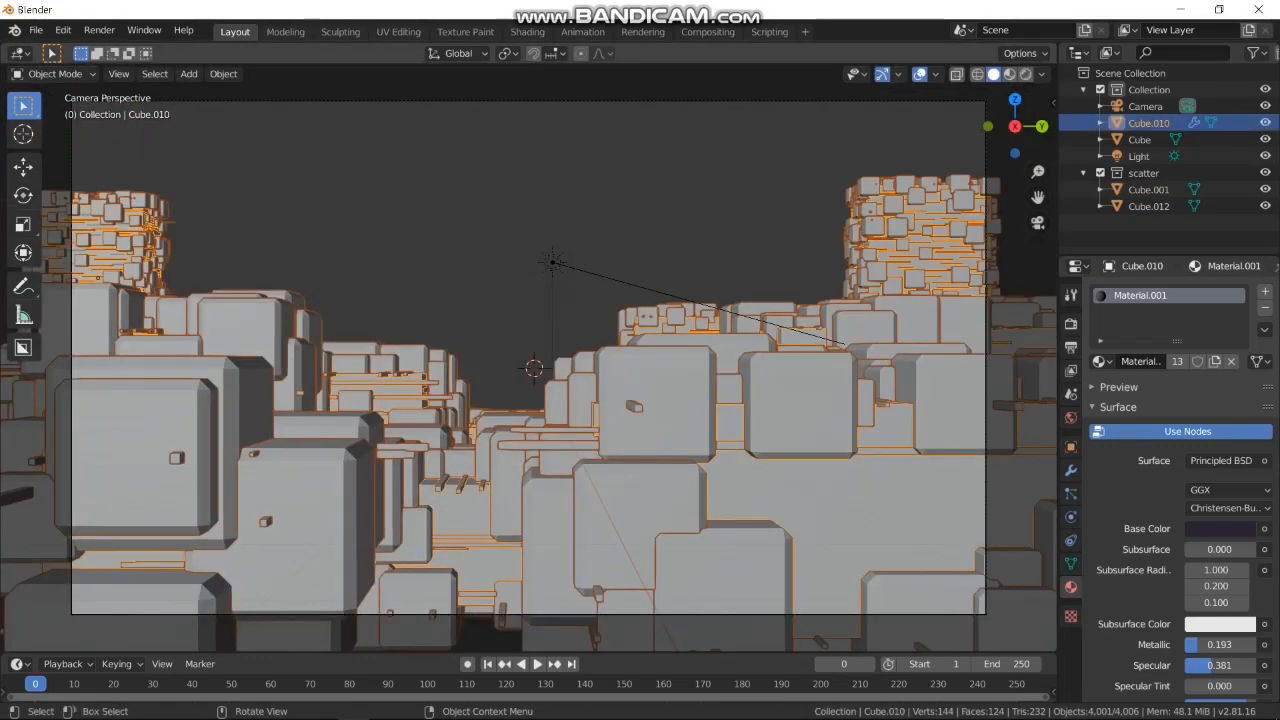
{"action": "scroll", "coordinate": [1170, 480], "scroll_direction": "down", "scroll_amount": 10}
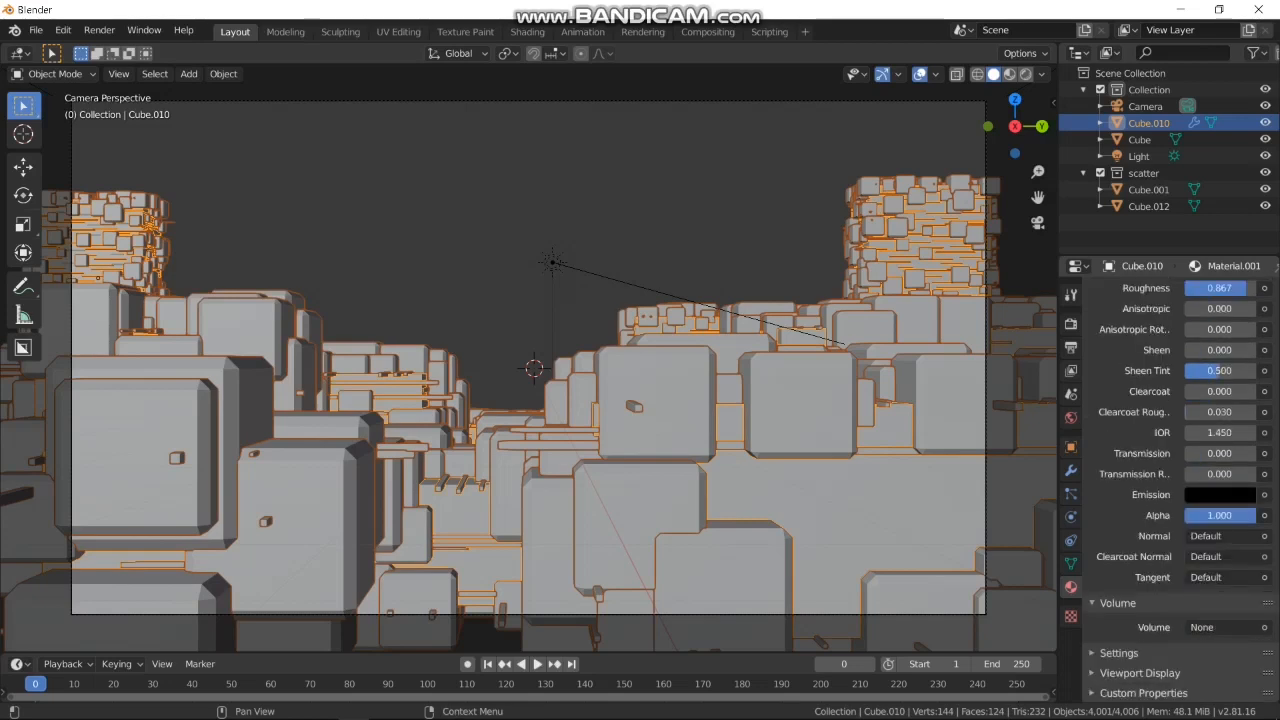
{"action": "scroll", "coordinate": [1170, 480], "scroll_direction": "up", "scroll_amount": 3}
{"action": "left_click", "coordinate": [1071, 493]}
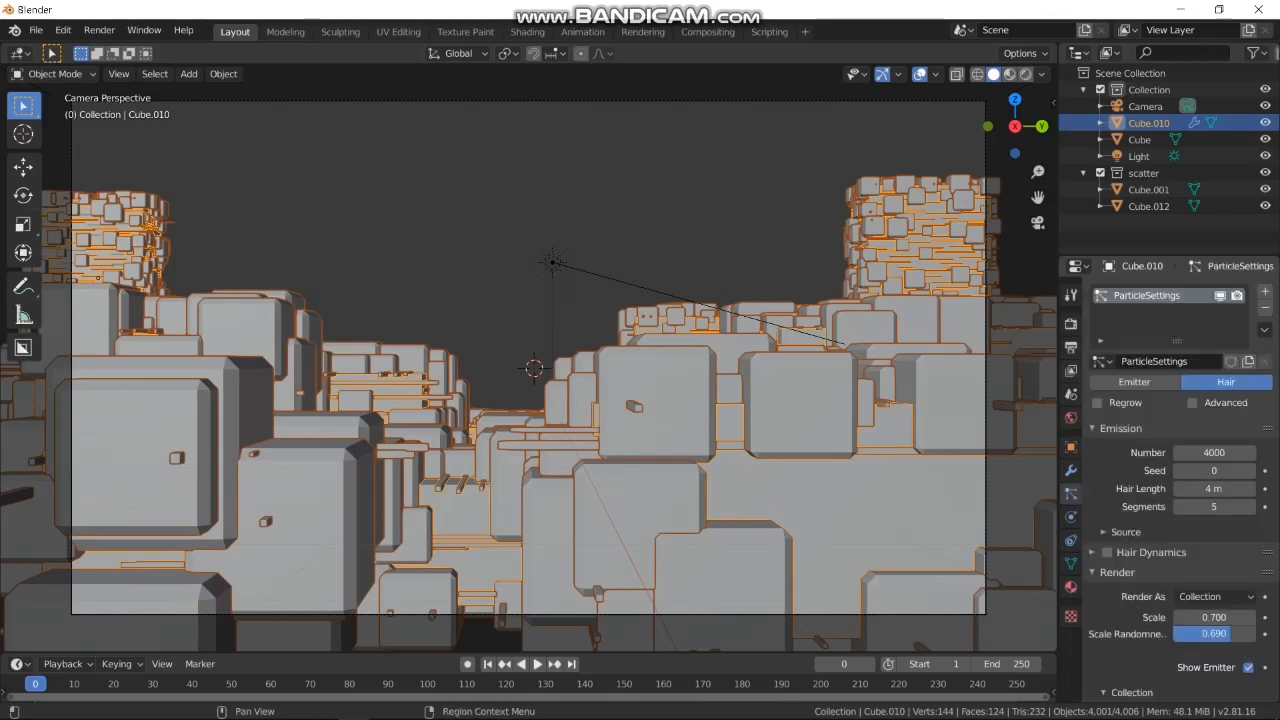
{"action": "scroll", "coordinate": [1170, 480], "scroll_direction": "down", "scroll_amount": 1}
{"action": "scroll", "coordinate": [1170, 480], "scroll_direction": "down", "scroll_amount": 4}
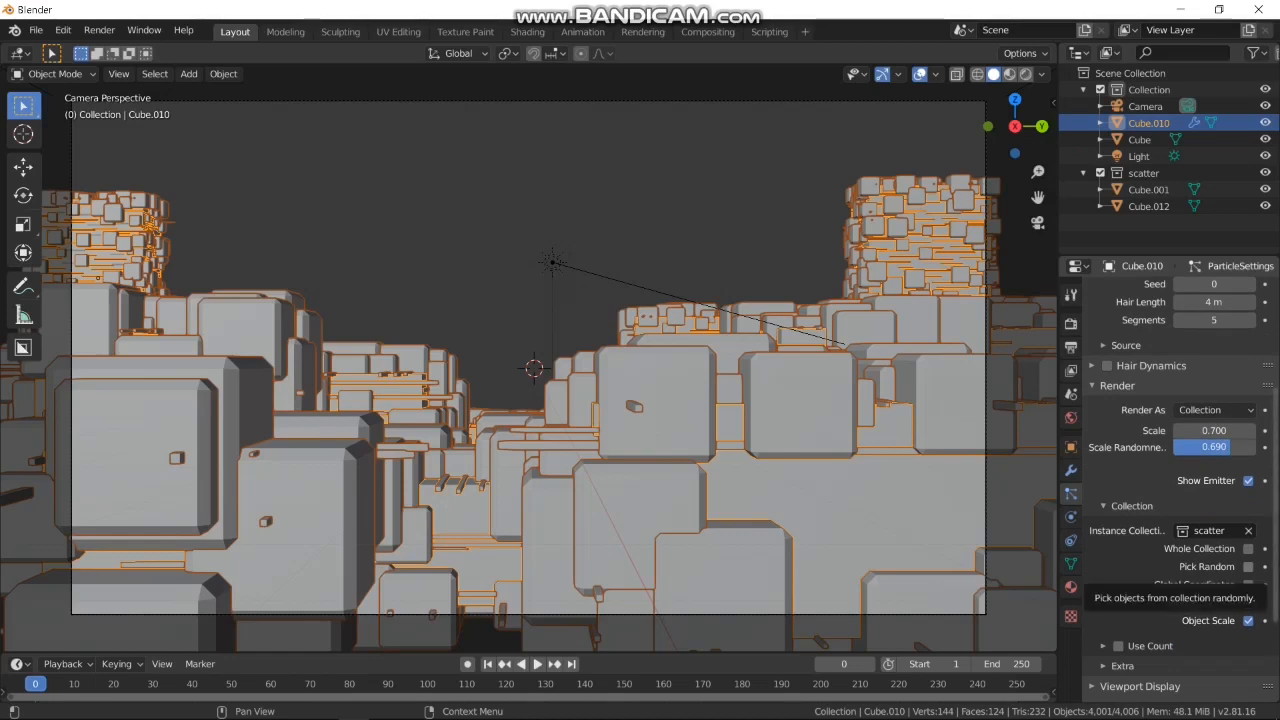
{"action": "left_click", "coordinate": [1248, 566]}
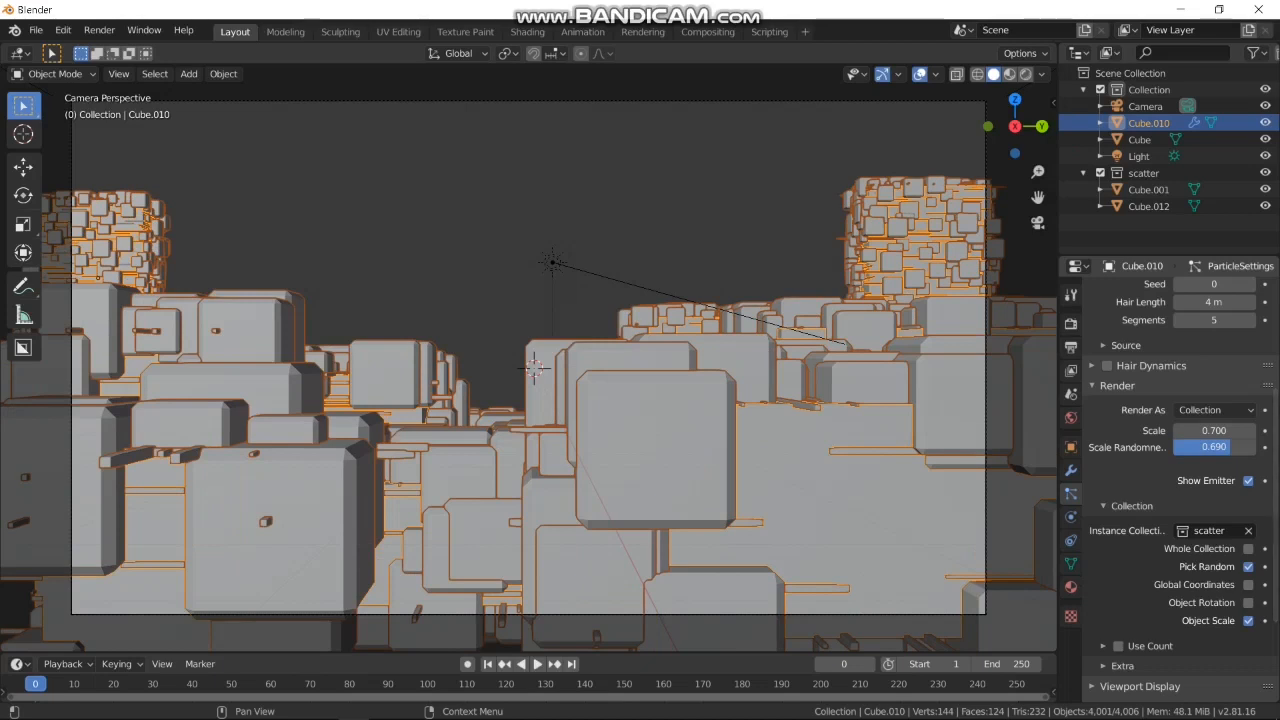
Turn on the Advanced options and Rotation for the joined cubes' hair particles and set the orientation axis to Object Y
{"action": "scroll", "coordinate": [1170, 480], "scroll_direction": "up", "scroll_amount": 5}
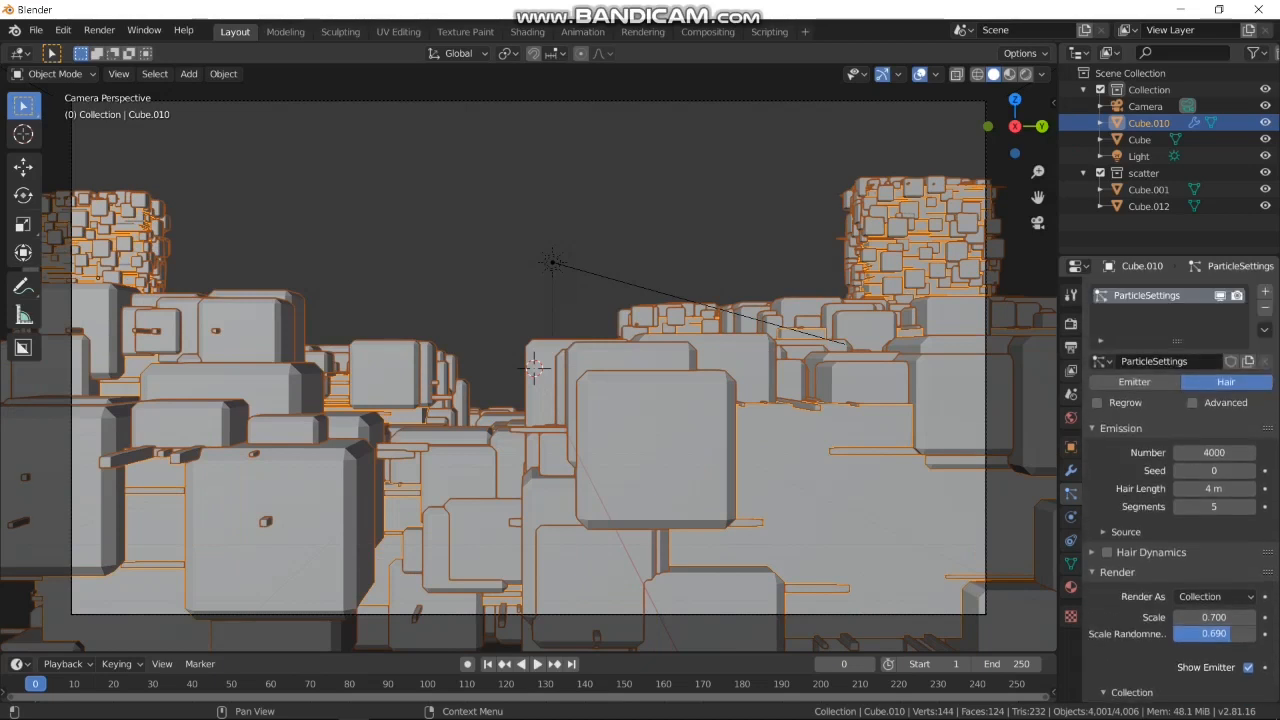
{"action": "scroll", "coordinate": [1170, 480], "scroll_direction": "down", "scroll_amount": 5}
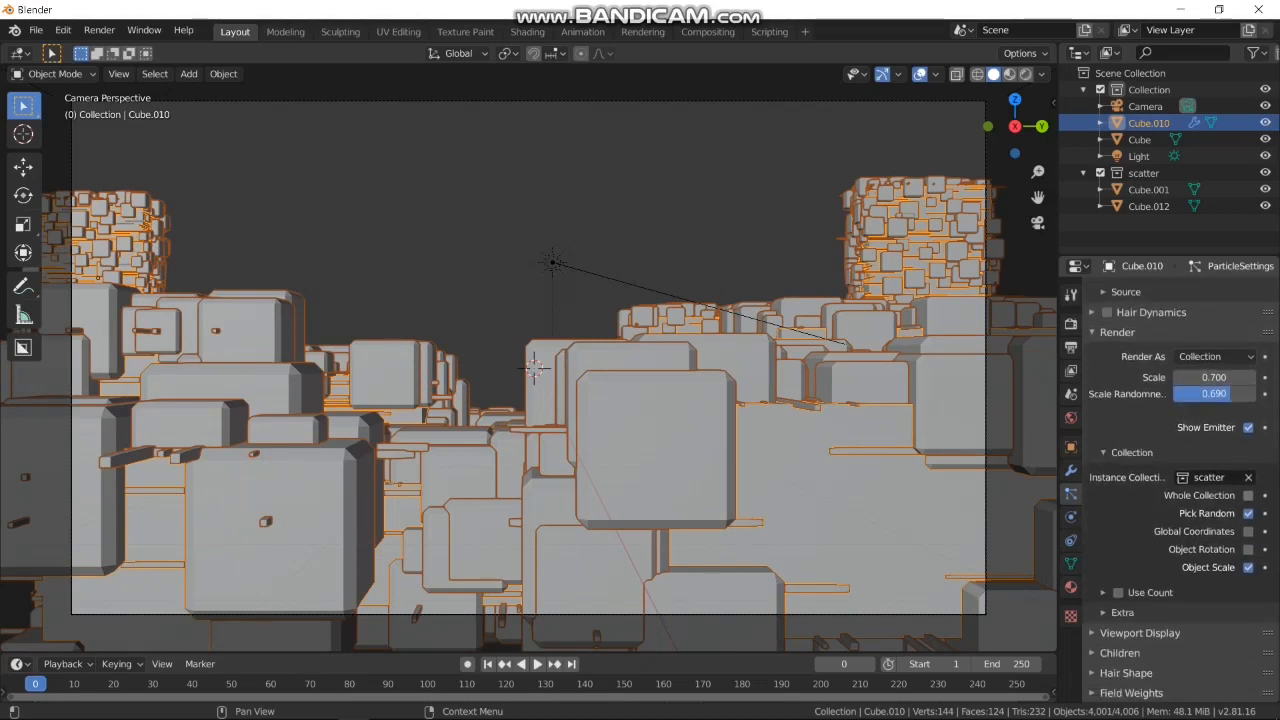
{"action": "scroll", "coordinate": [1170, 480], "scroll_direction": "up", "scroll_amount": 5}
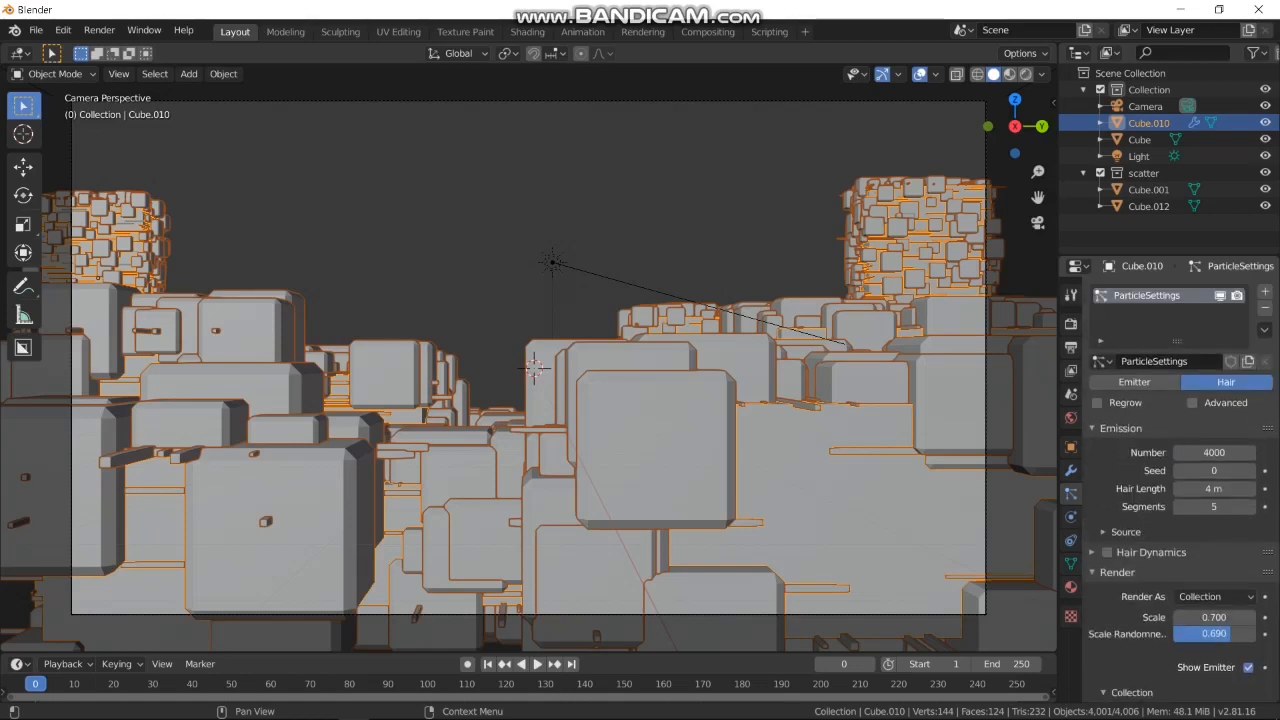
{"action": "left_click", "coordinate": [1192, 402]}
{"action": "scroll", "coordinate": [1192, 402], "scroll_direction": "down", "scroll_amount": 1}
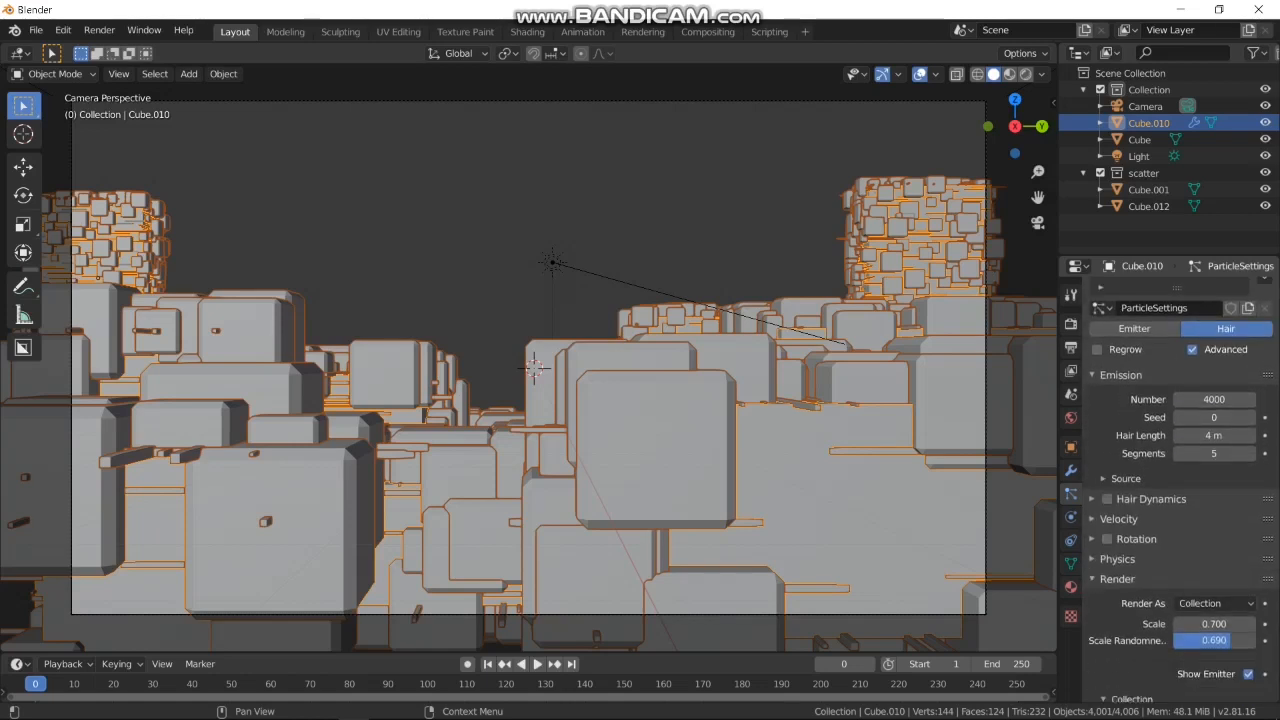
{"action": "left_click", "coordinate": [1136, 539]}
{"action": "scroll", "coordinate": [1213, 605], "scroll_direction": "down", "scroll_amount": 2}
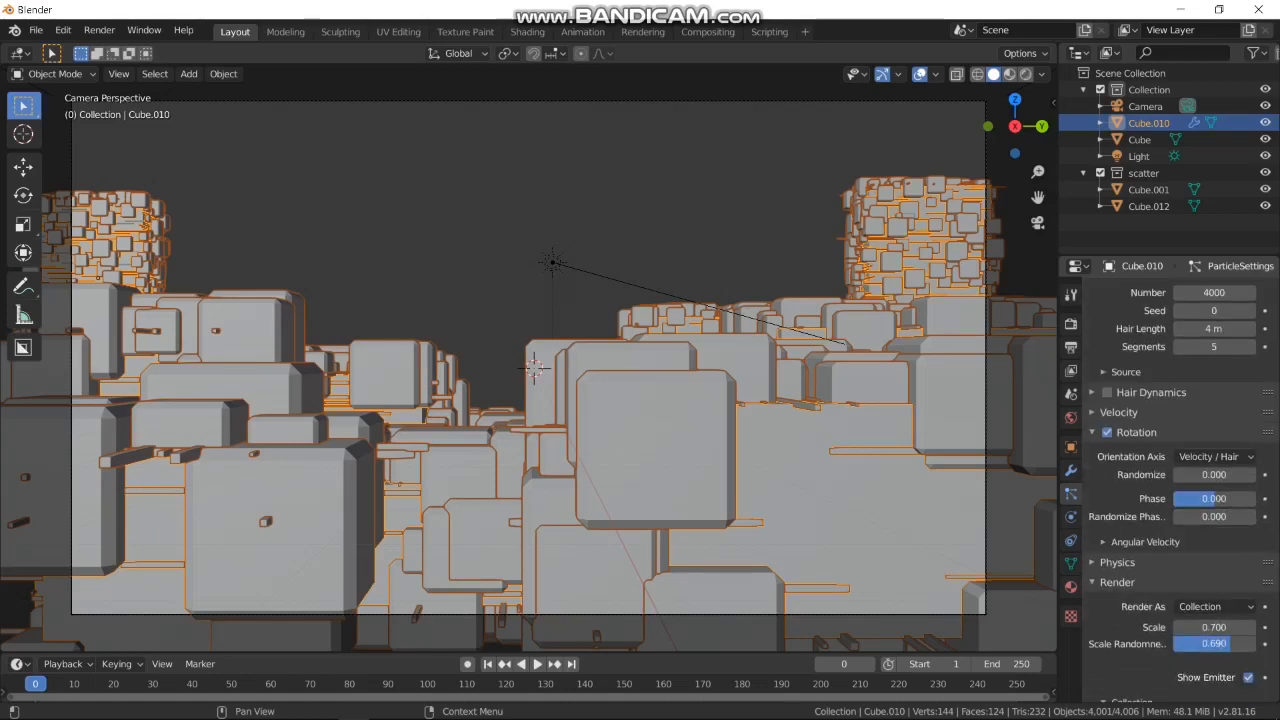
{"action": "left_click", "coordinate": [1213, 456]}
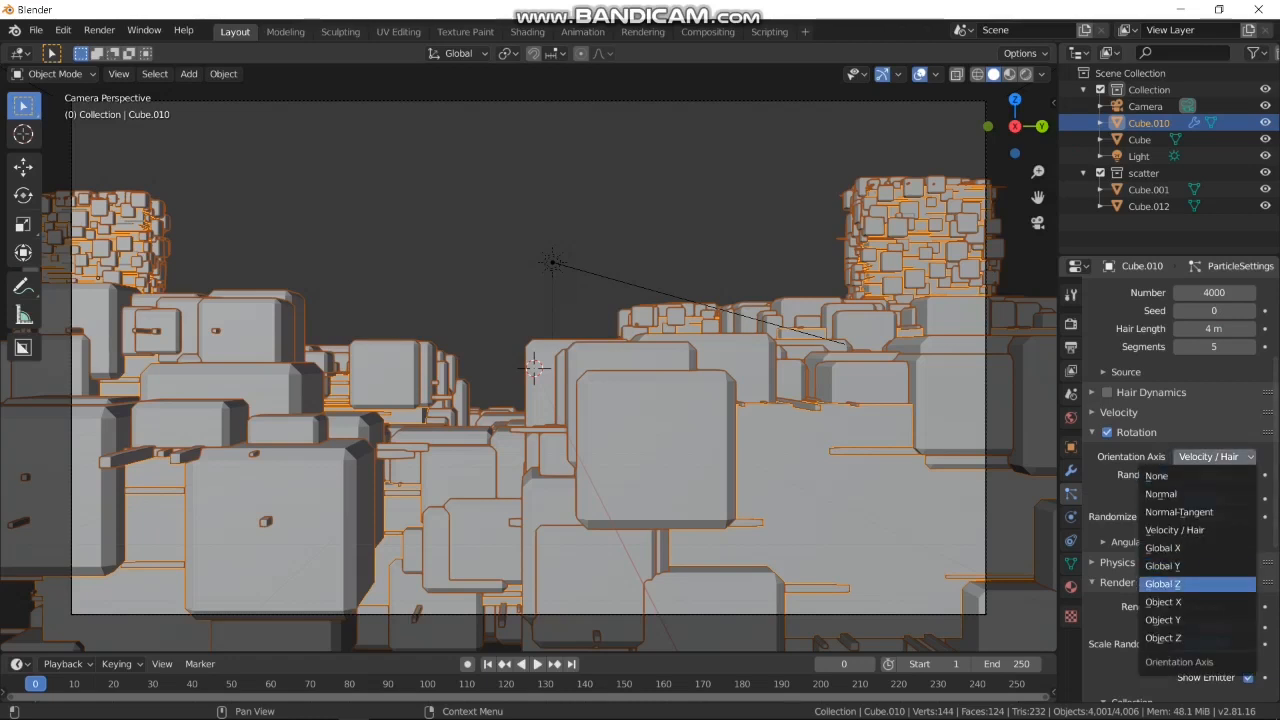
{"action": "left_click", "coordinate": [1163, 620]}
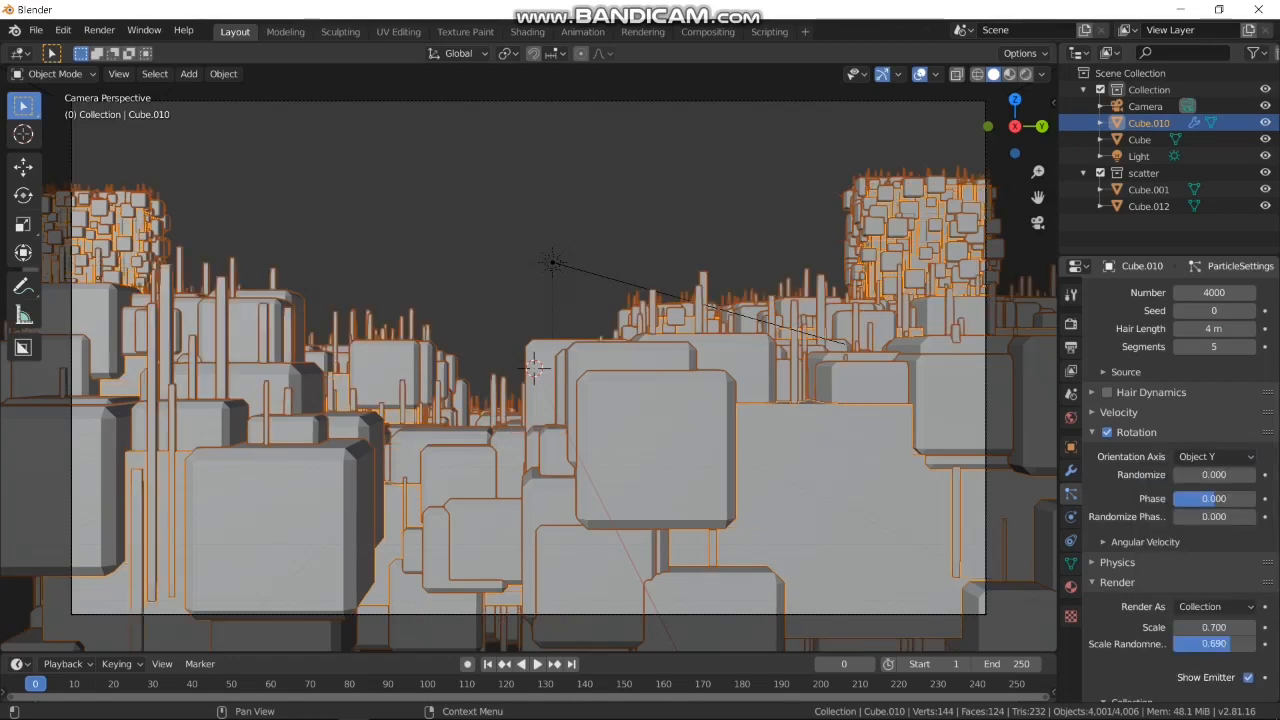
{"action": "scroll", "coordinate": [529, 376], "scroll_direction": "down", "scroll_amount": 4}
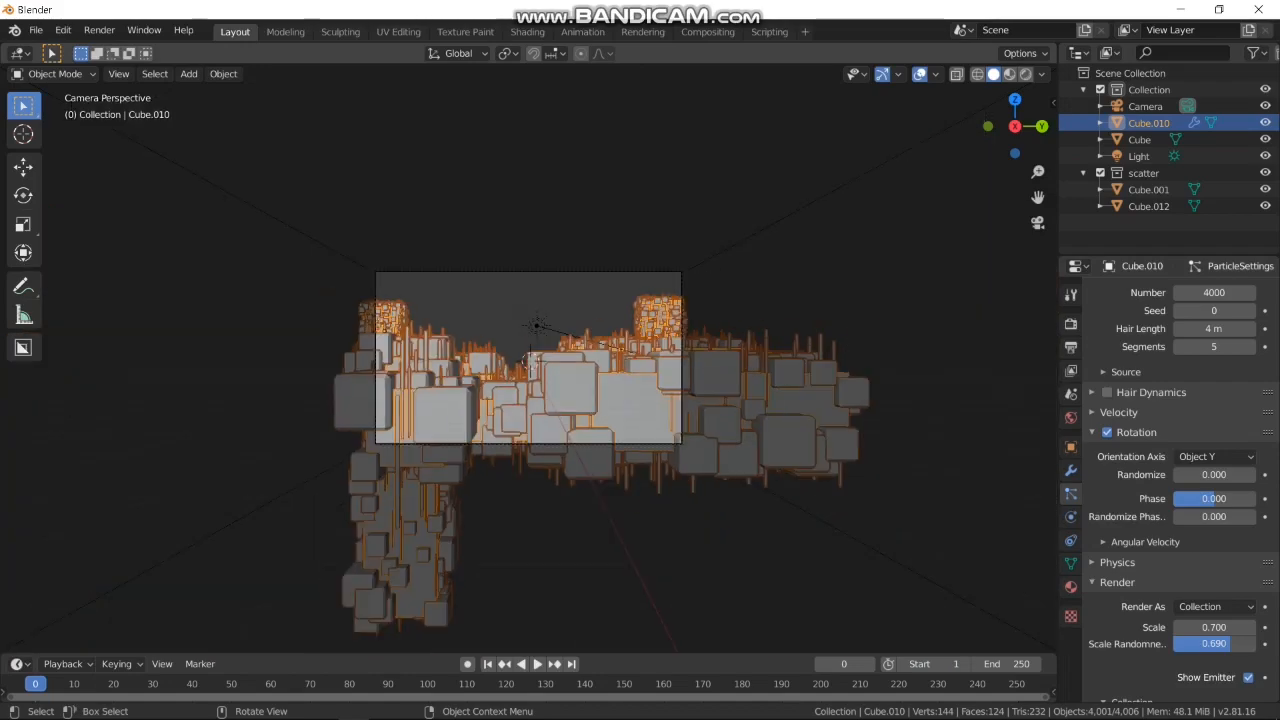
{"action": "scroll", "coordinate": [529, 376], "scroll_direction": "up", "scroll_amount": 4}
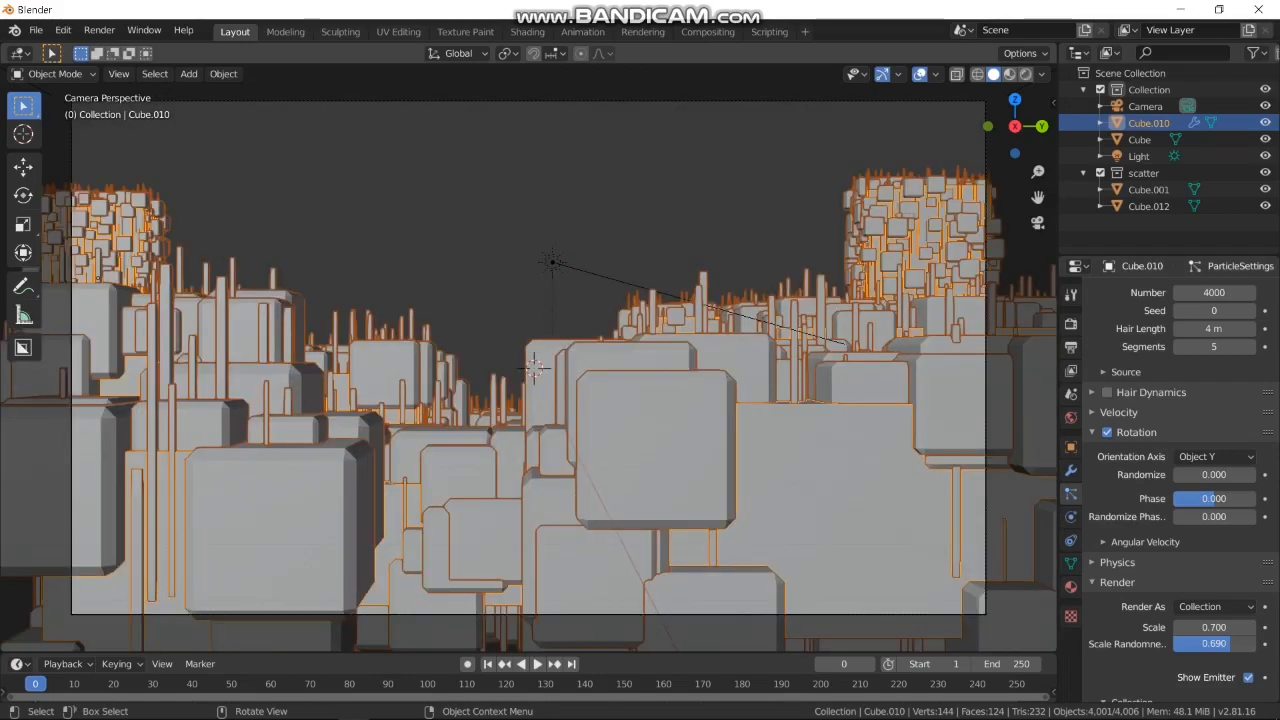
Duplicate the scatter collection's beveled cube in place, flatten the copy along Z and widen it on X and Y
{"action": "middle_click_drag", "start_coordinate": [529, 376], "coordinate": [458, 296]}
{"action": "scroll", "coordinate": [444, 422], "scroll_direction": "down", "scroll_amount": 7}
{"action": "scroll", "coordinate": [434, 342], "scroll_direction": "up", "scroll_amount": 5}
{"action": "scroll", "coordinate": [458, 296], "scroll_direction": "up", "scroll_amount": 3}
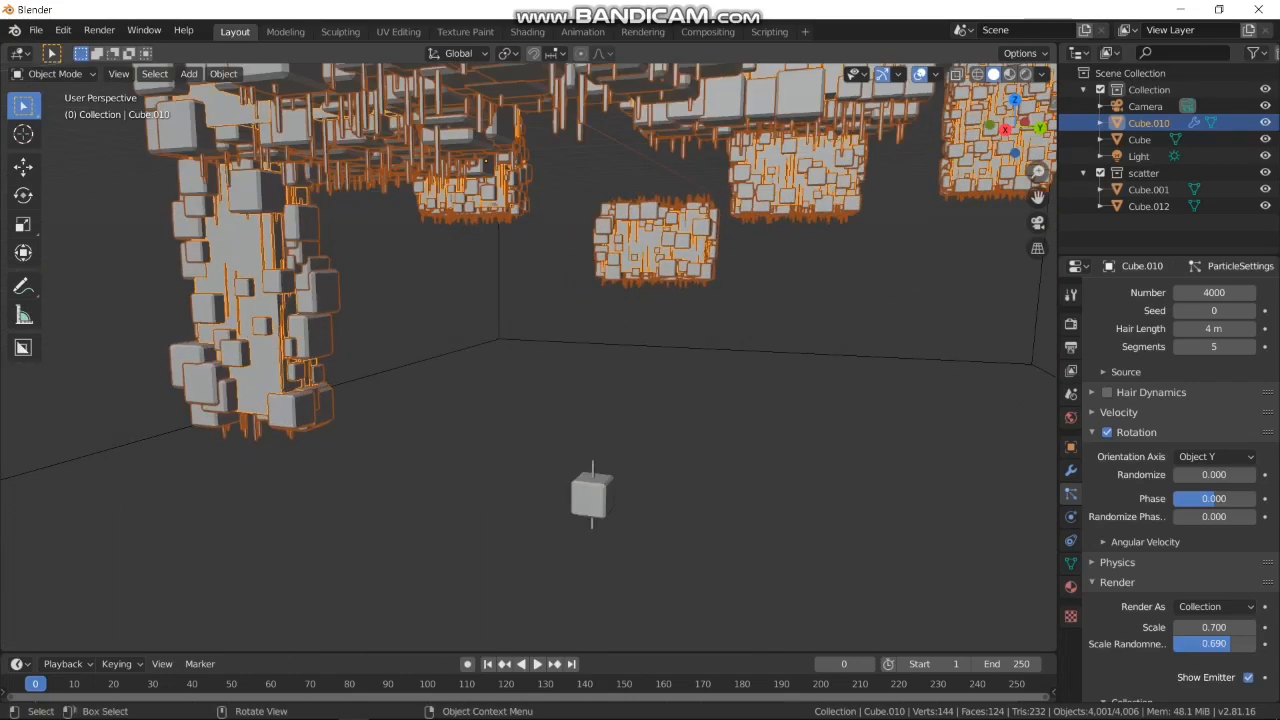
{"action": "middle_click_drag", "start_coordinate": [500, 380], "coordinate": [480, 400], "text": "shift"}
{"action": "left_click", "coordinate": [566, 520]}
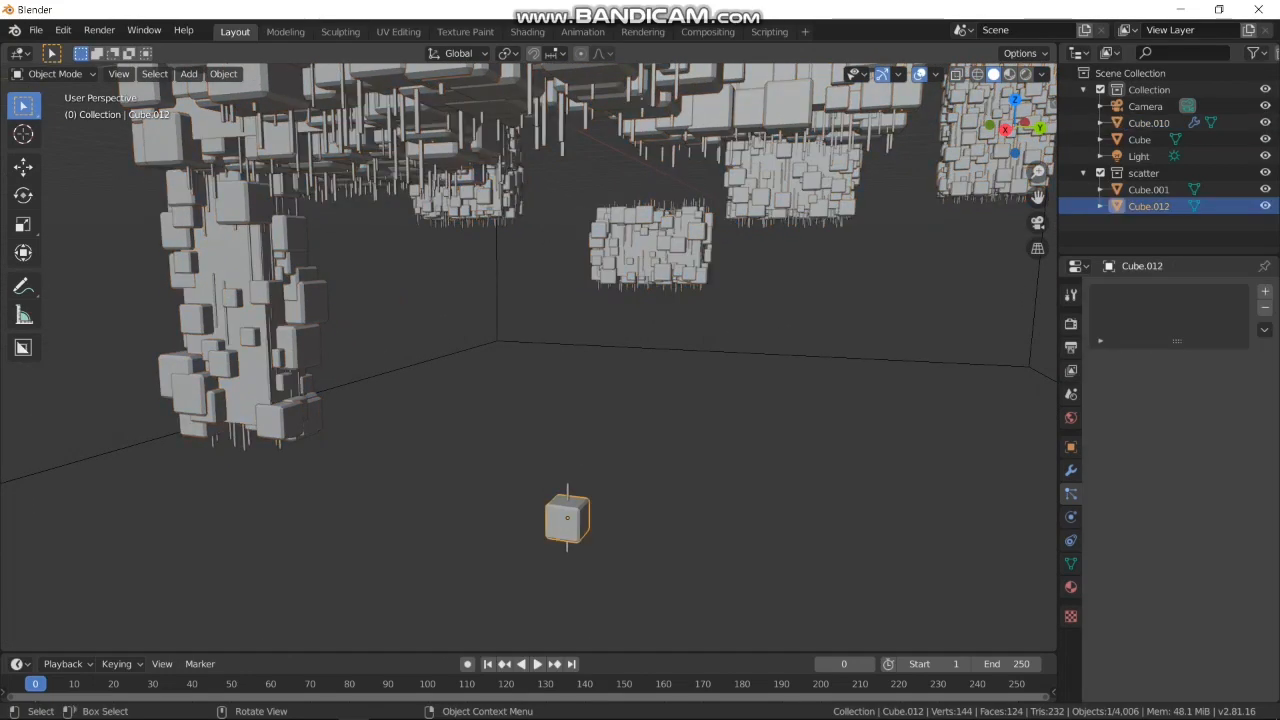
{"action": "key", "text": "shift"}
{"action": "key", "text": "shift+d"}
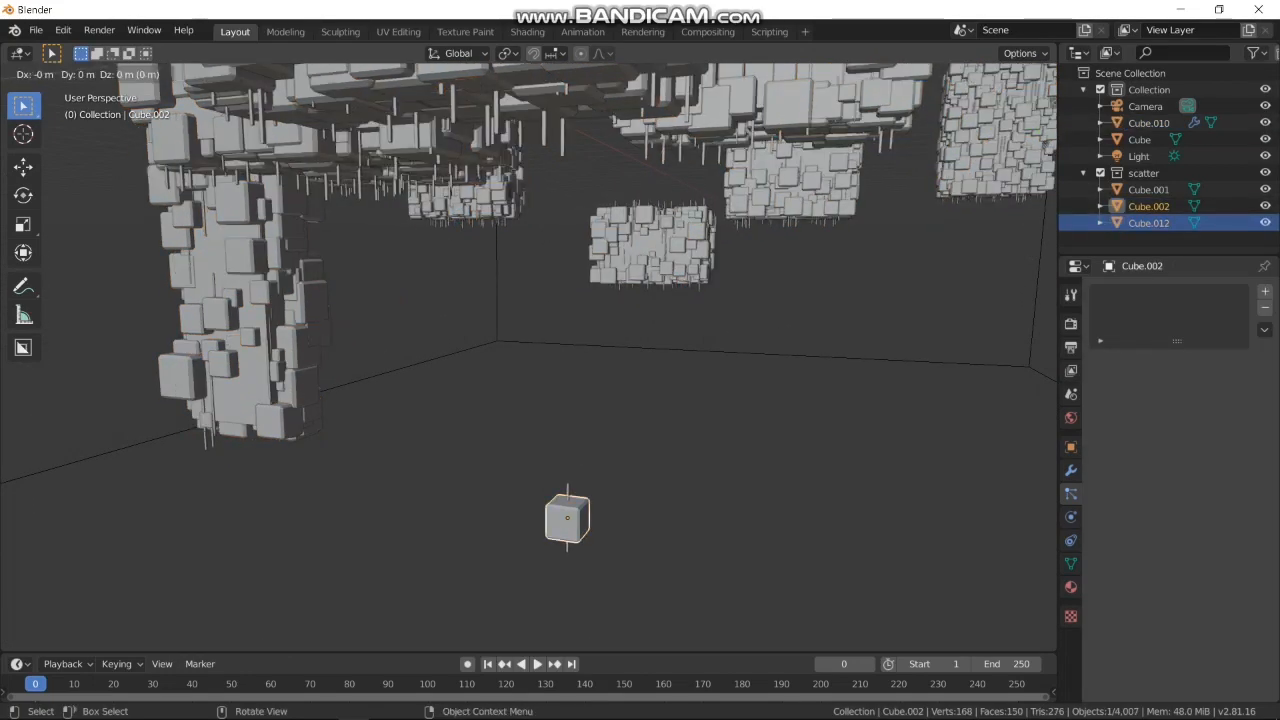
{"action": "key", "text": "Escape"}
{"action": "key", "text": "s"}
{"action": "key", "text": "z"}
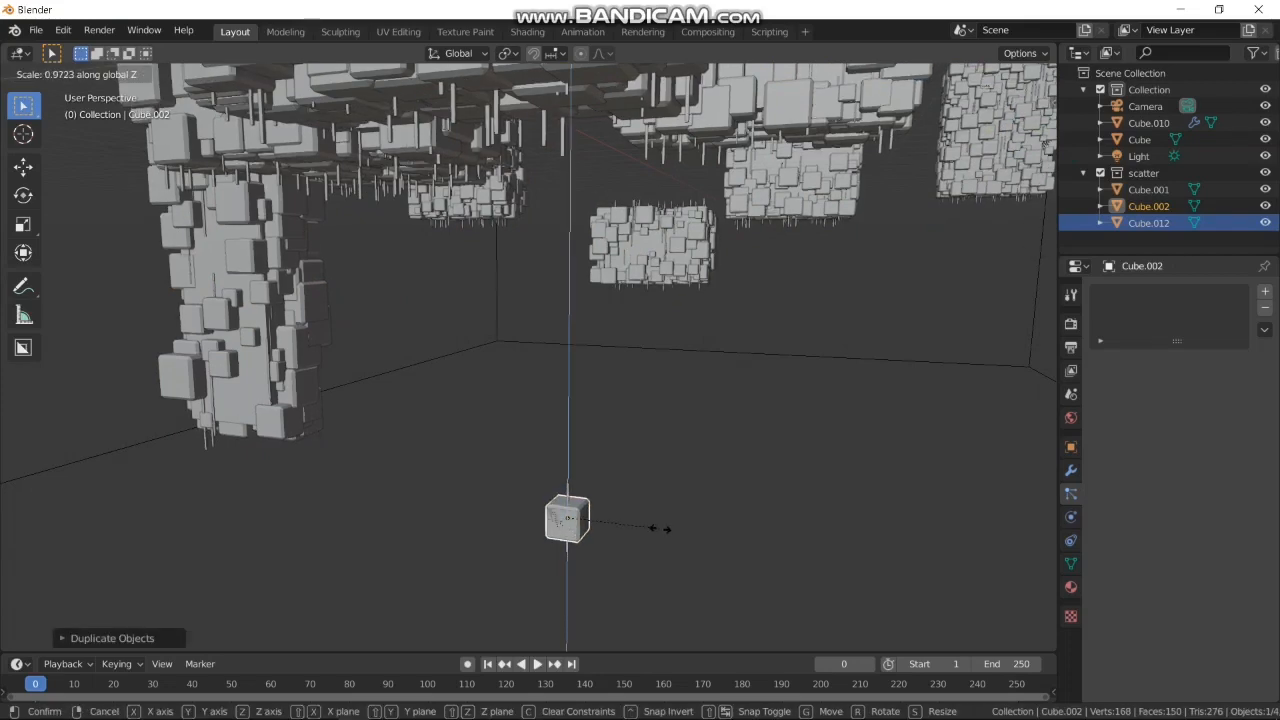
{"action": "left_click", "coordinate": [605, 528]}
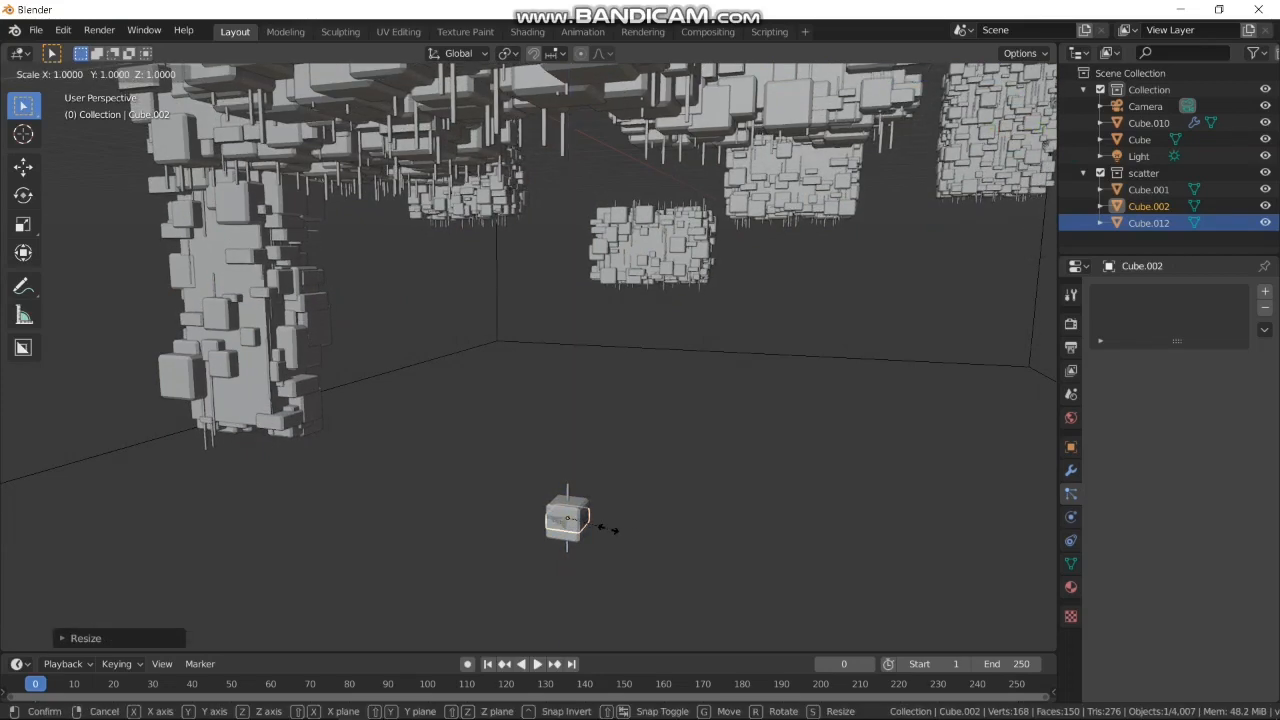
{"action": "key", "text": "shift+z"}
{"action": "left_click", "coordinate": [650, 540]}
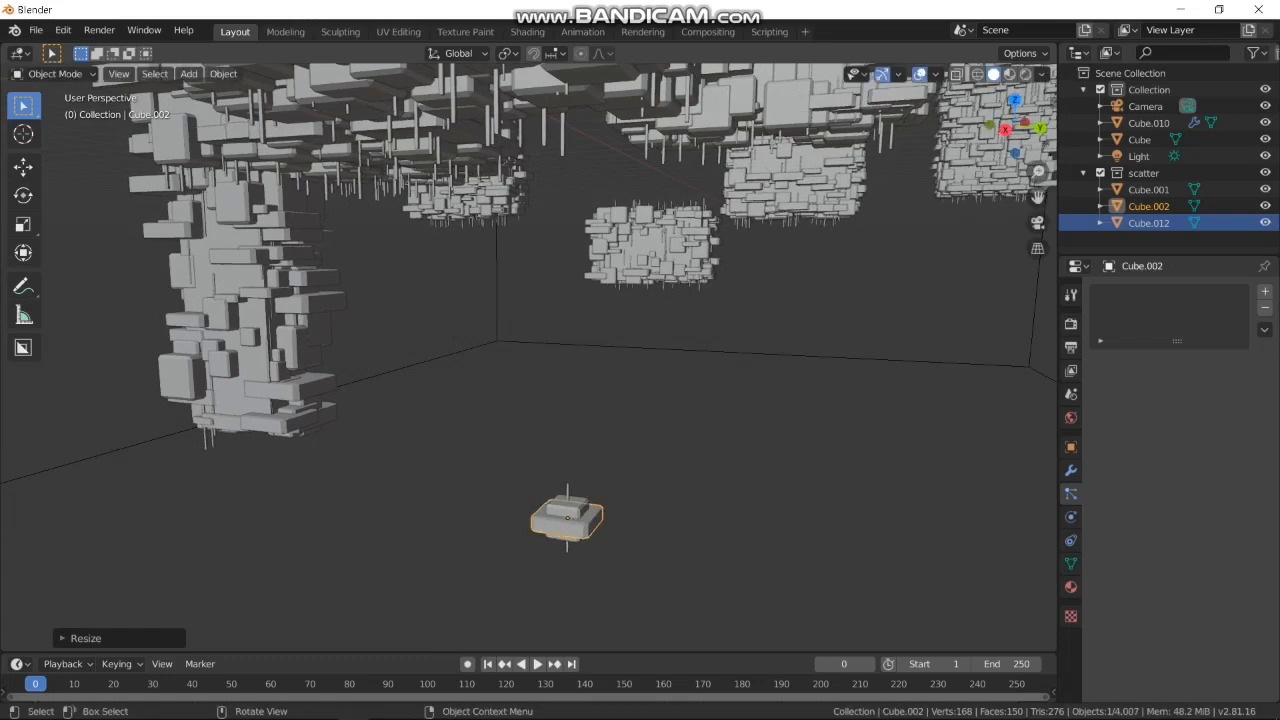
Duplicate the beveled cube in place again and scale the copy up uniformly to about 1.34
{"action": "key", "text": "shift+d"}
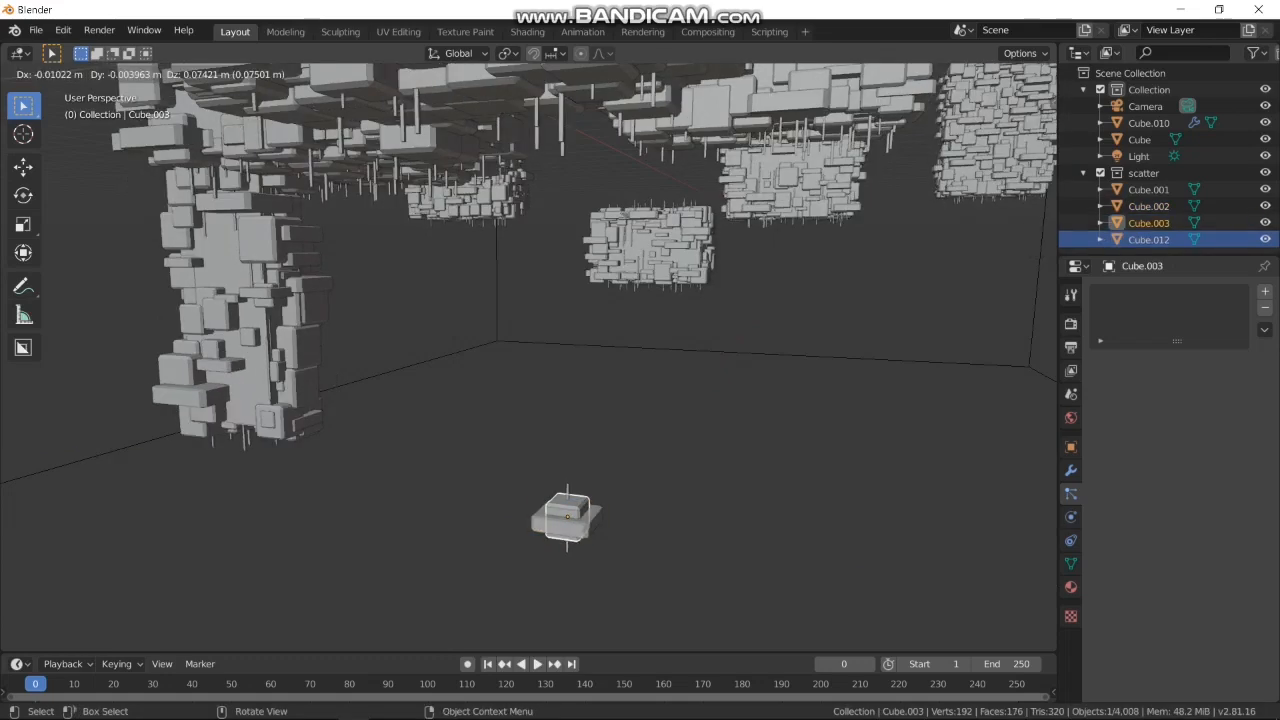
{"action": "key", "text": "Escape"}
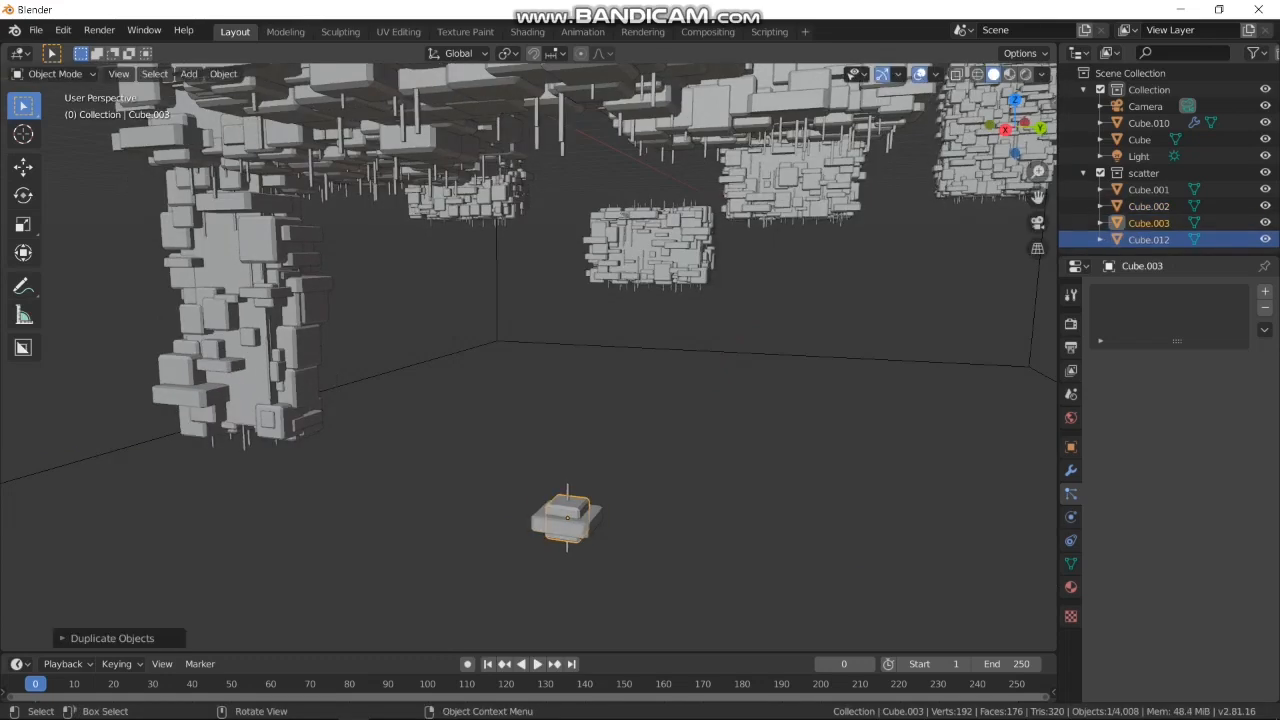
{"action": "key", "text": "s"}
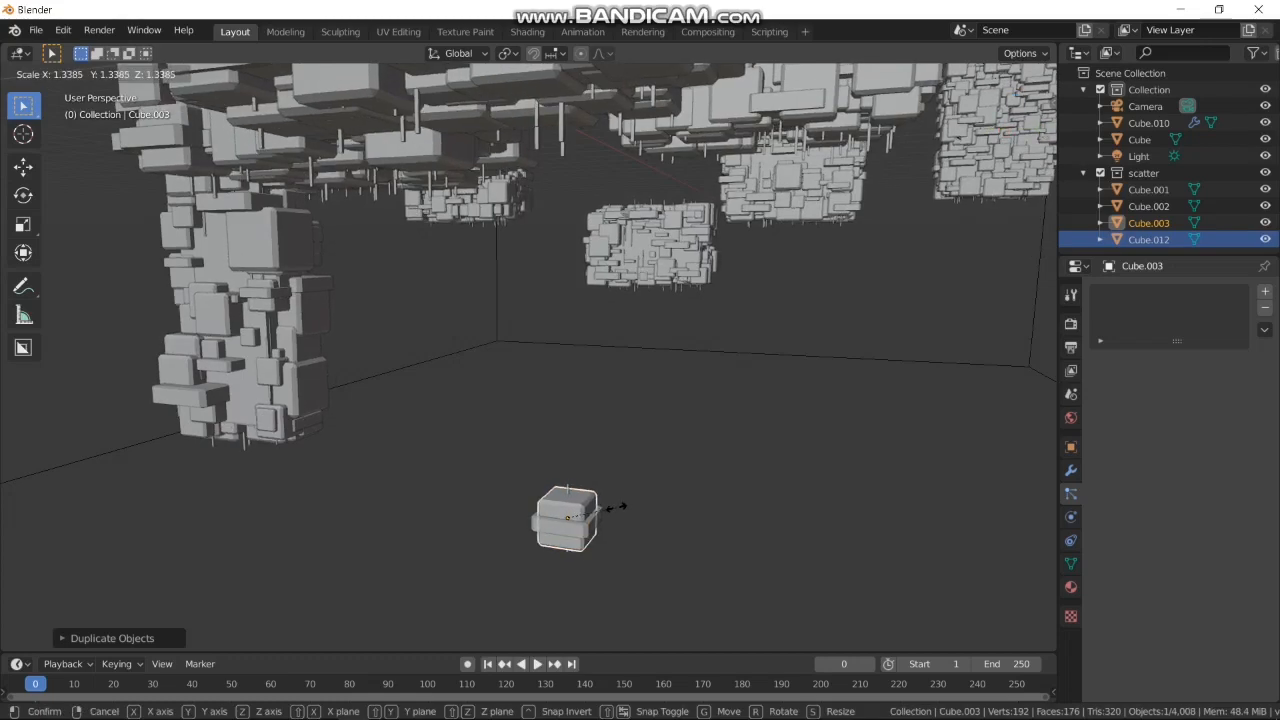
{"action": "left_click", "coordinate": [617, 507]}
Duplicate the enlarged cube in place and reduce the copy's height along Z
{"action": "key", "text": "shift+d"}
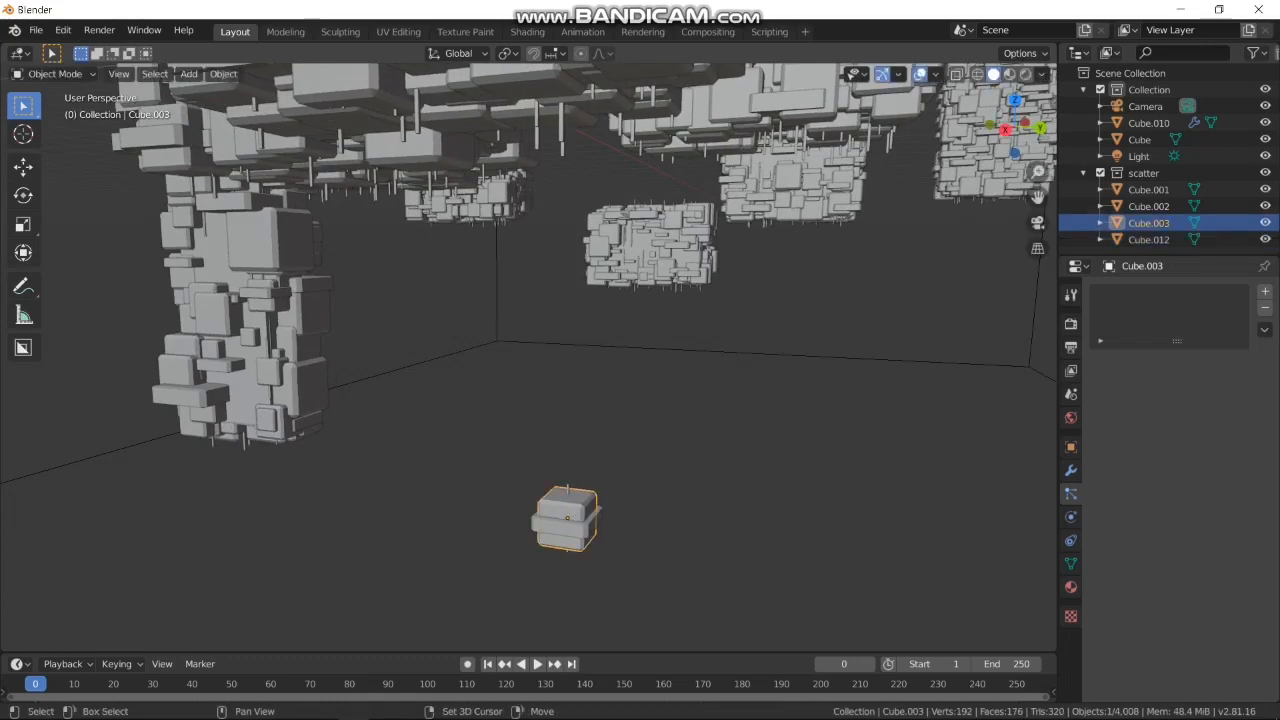
{"action": "key", "text": "z"}
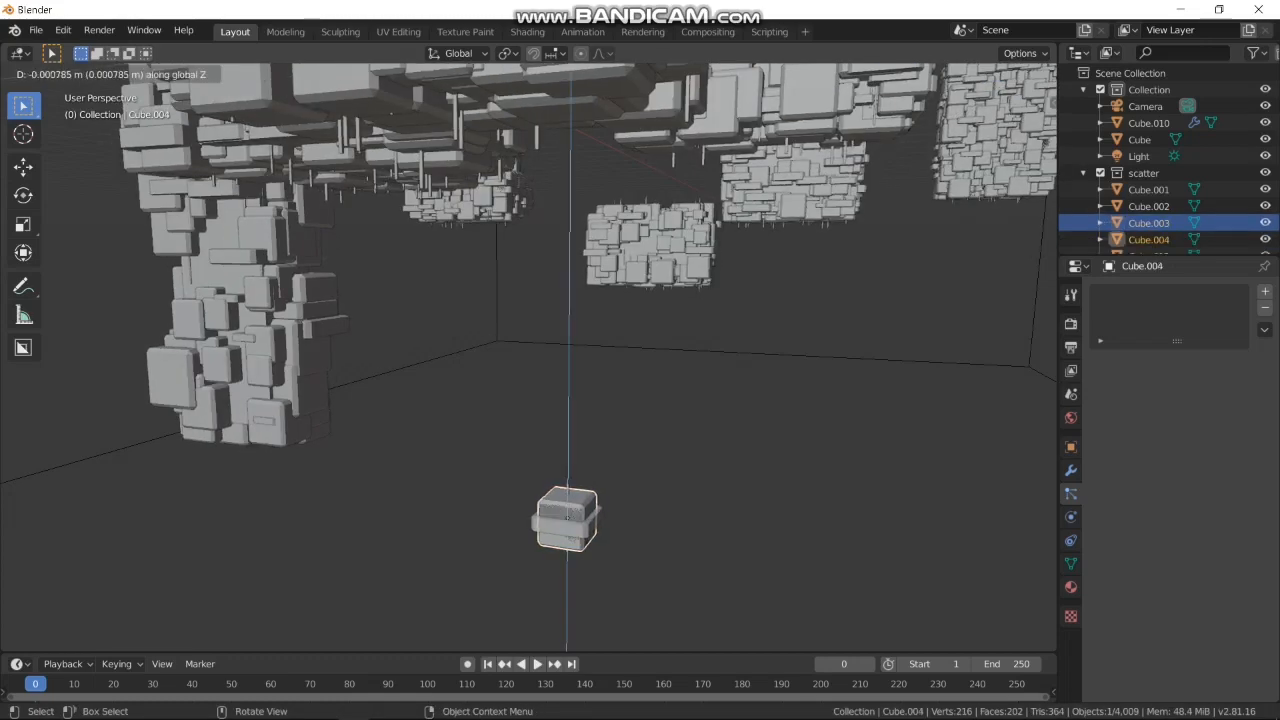
{"action": "key", "text": "Escape"}
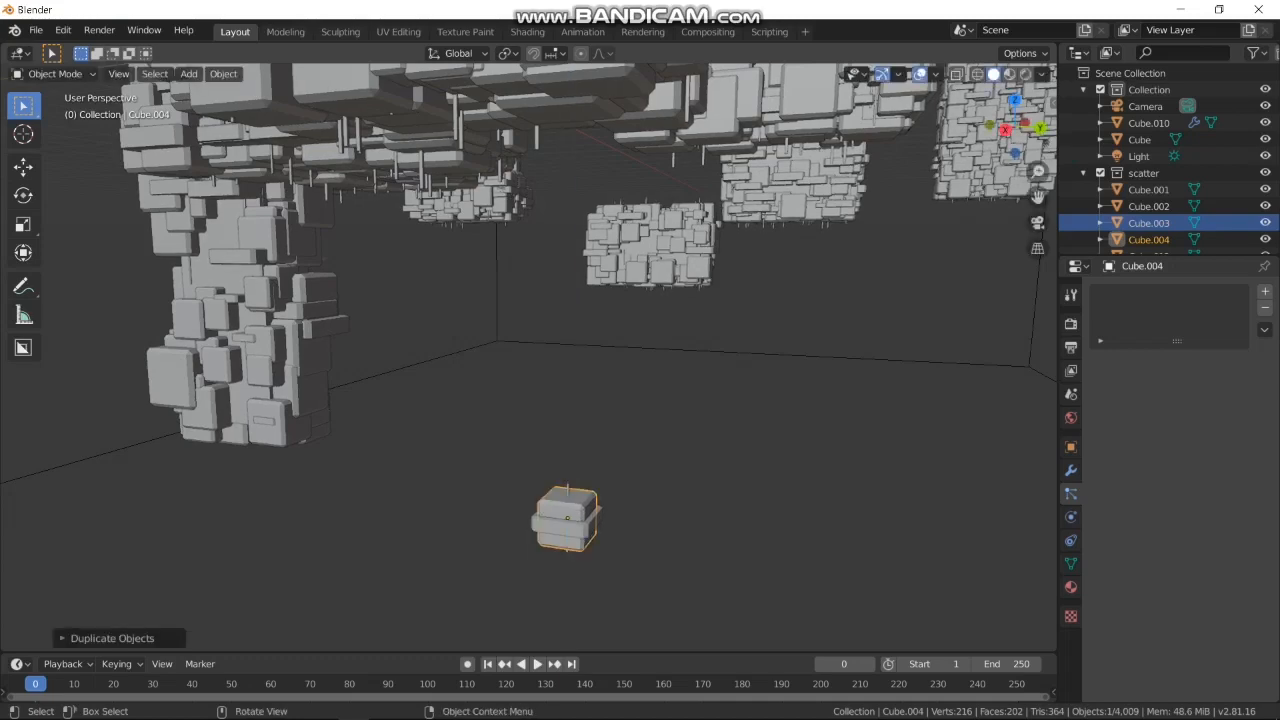
{"action": "key", "text": "s"}
{"action": "key", "text": "z"}
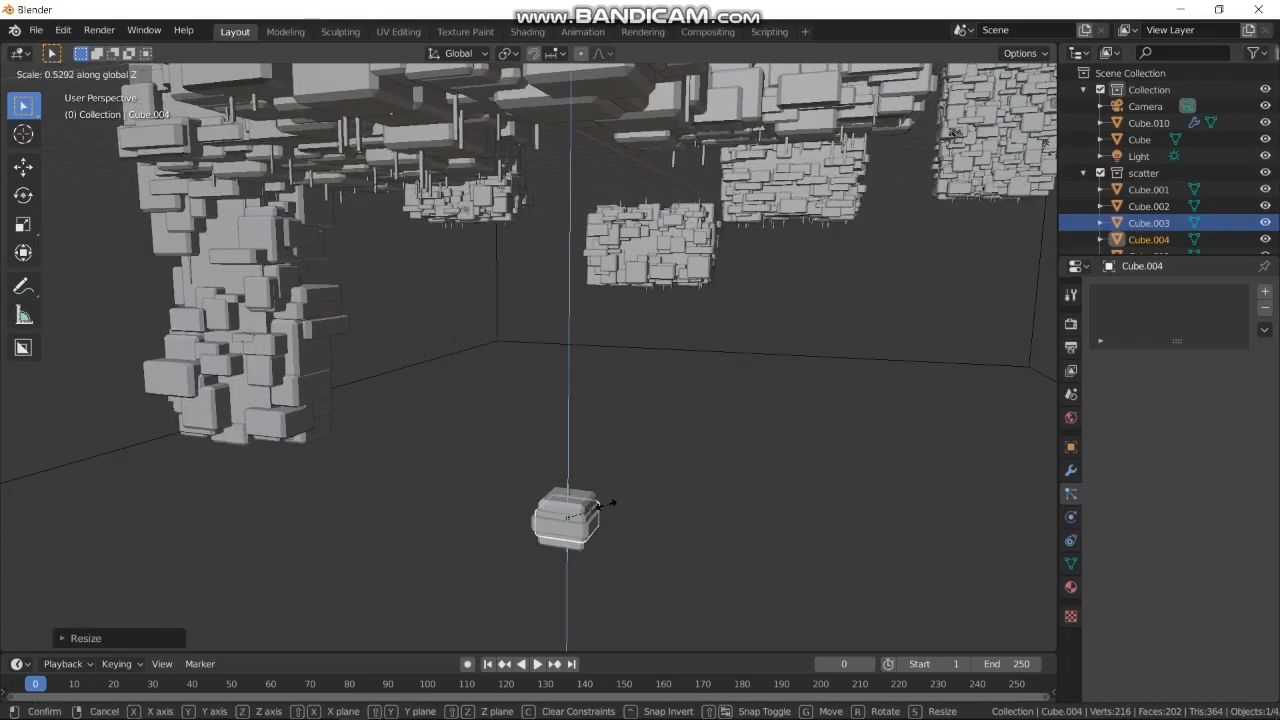
{"action": "left_click", "coordinate": [618, 506]}
{"action": "key", "text": "s"}
{"action": "key", "text": "z"}
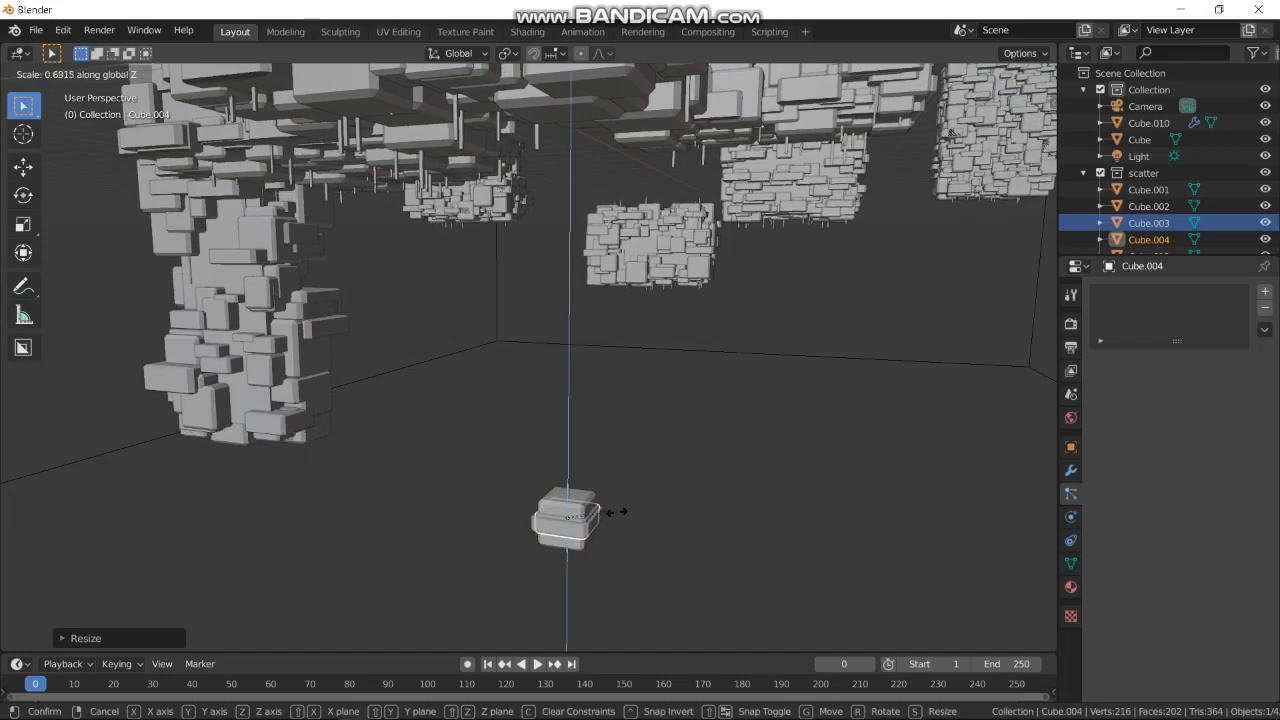
{"action": "key", "text": "Escape"}
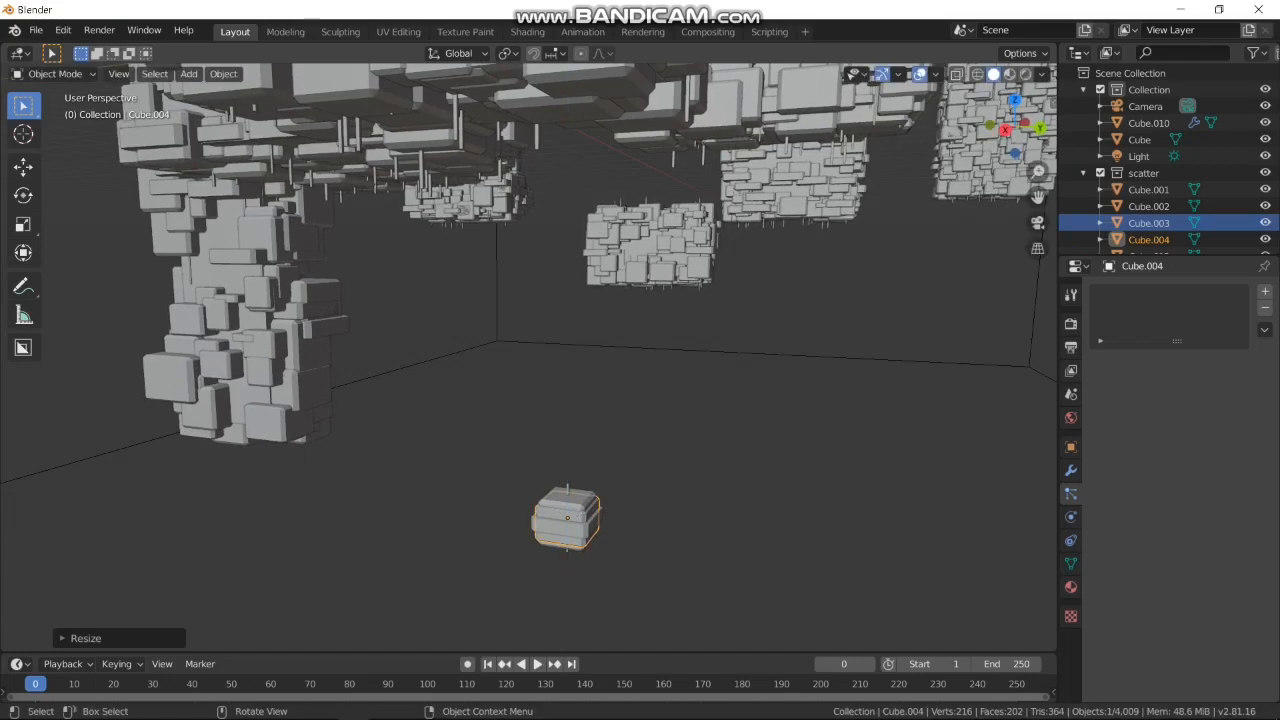
Return to the camera view, deselect everything and preview the scene with rendered shading
{"action": "scroll", "coordinate": [529, 358], "scroll_direction": "down", "scroll_amount": 3}
{"action": "key", "text": "KP_0"}
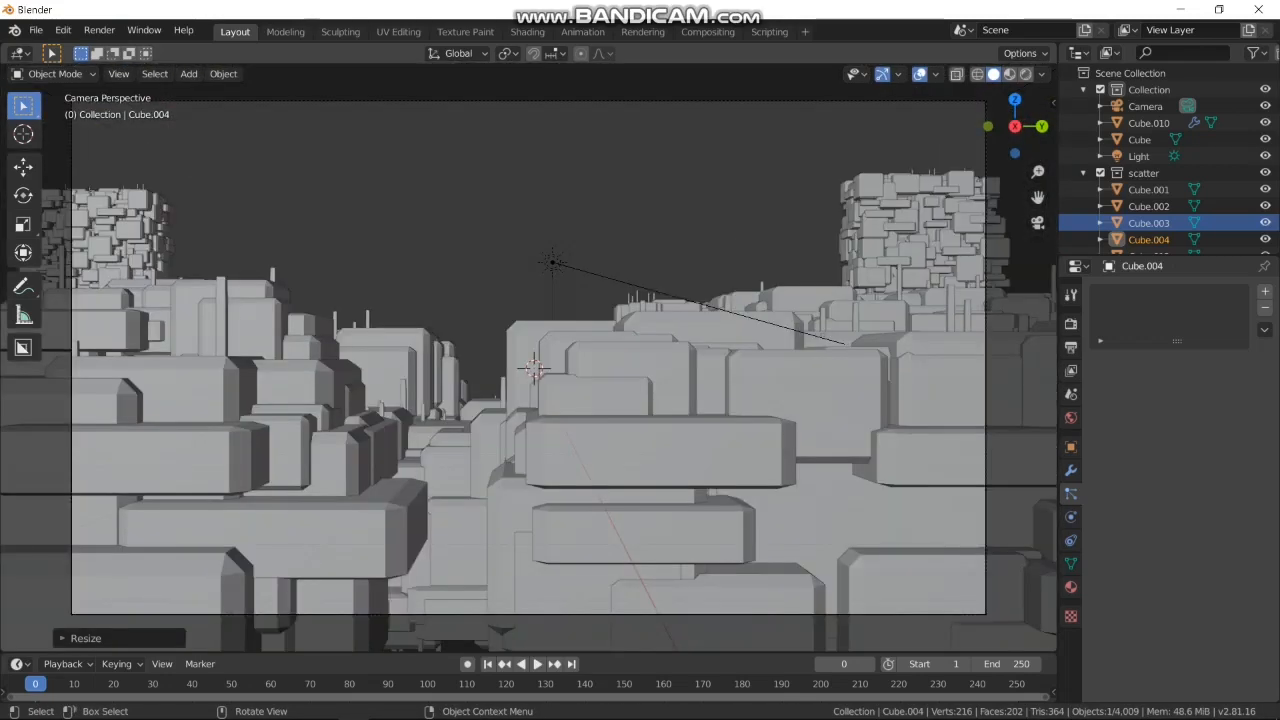
{"action": "key", "text": "alt+a"}
{"action": "key", "text": "z"}
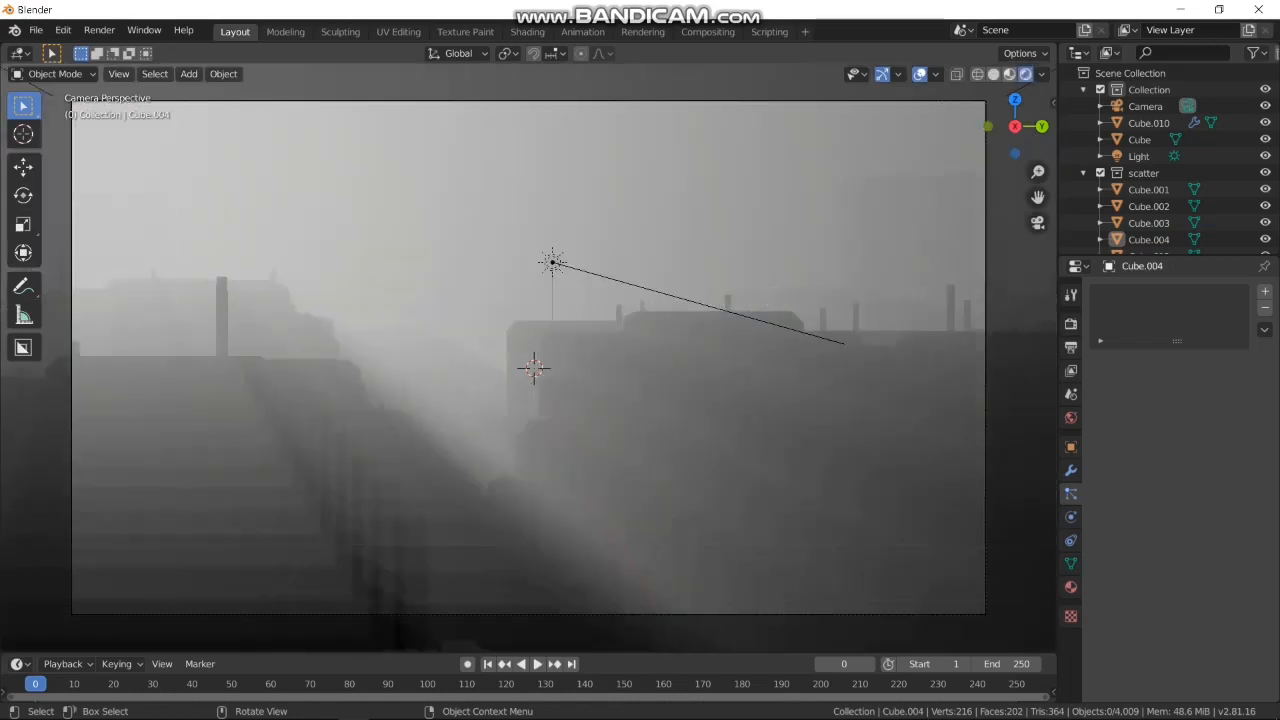
{"action": "scroll", "coordinate": [529, 358], "scroll_direction": "down", "scroll_amount": 1}
{"action": "scroll", "coordinate": [529, 358], "scroll_direction": "down", "scroll_amount": 2}
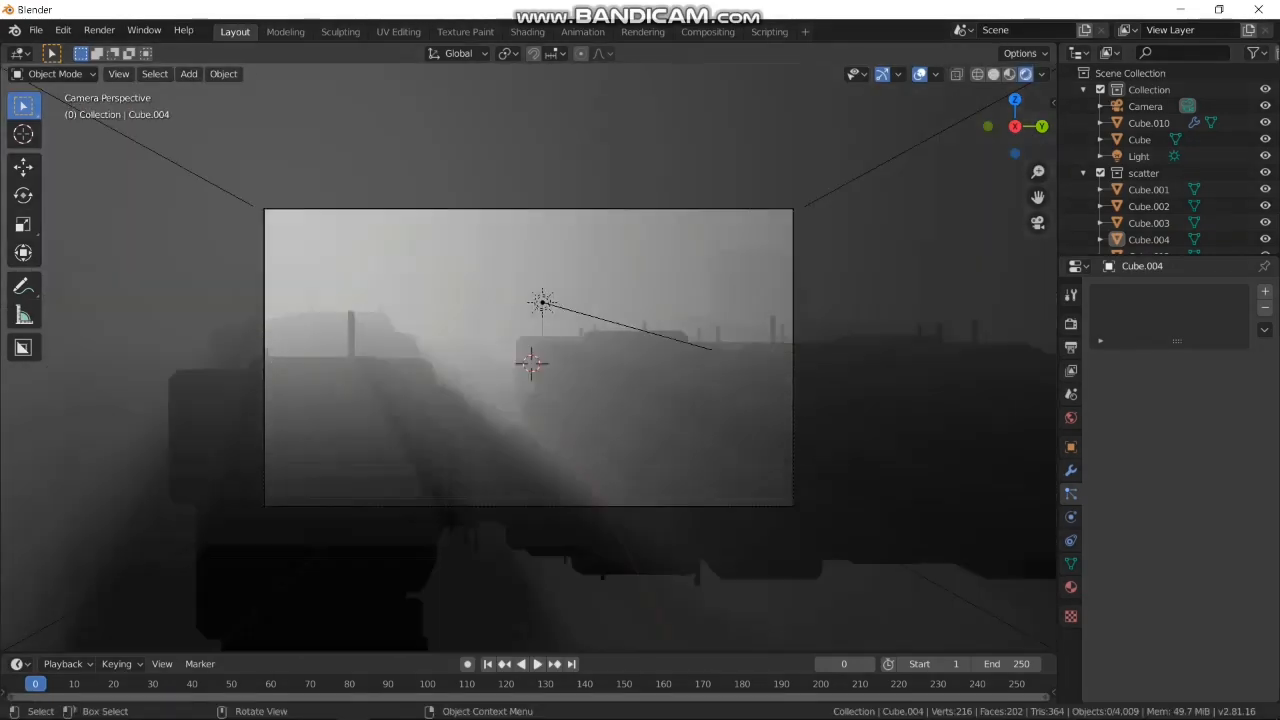
Select the large fog cube enclosing the scene, return to the camera view and open the cube's material settings
{"action": "middle_click_drag", "start_coordinate": [529, 358], "coordinate": [518, 370]}
{"action": "scroll", "coordinate": [529, 358], "scroll_direction": "down", "scroll_amount": 4}
{"action": "left_click", "coordinate": [588, 181]}
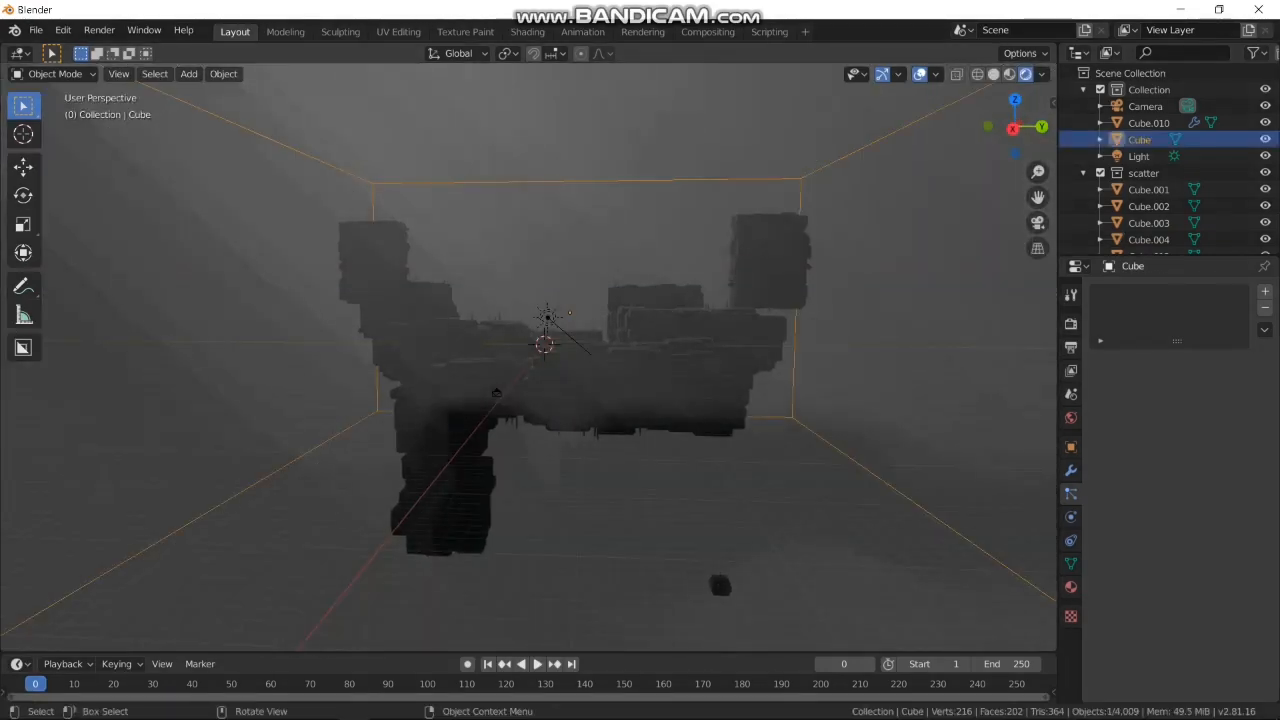
{"action": "key", "text": "KP_0"}
{"action": "scroll", "coordinate": [529, 358], "scroll_direction": "up", "scroll_amount": 3}
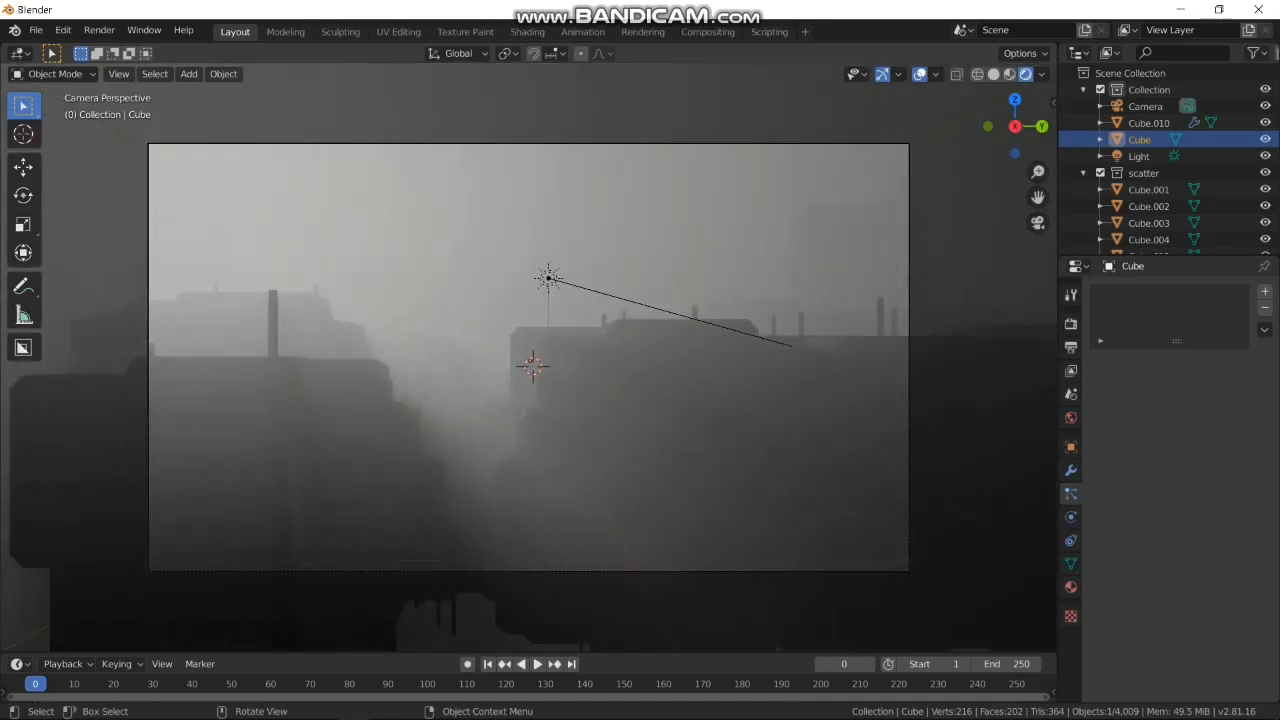
{"action": "left_click", "coordinate": [1071, 588]}
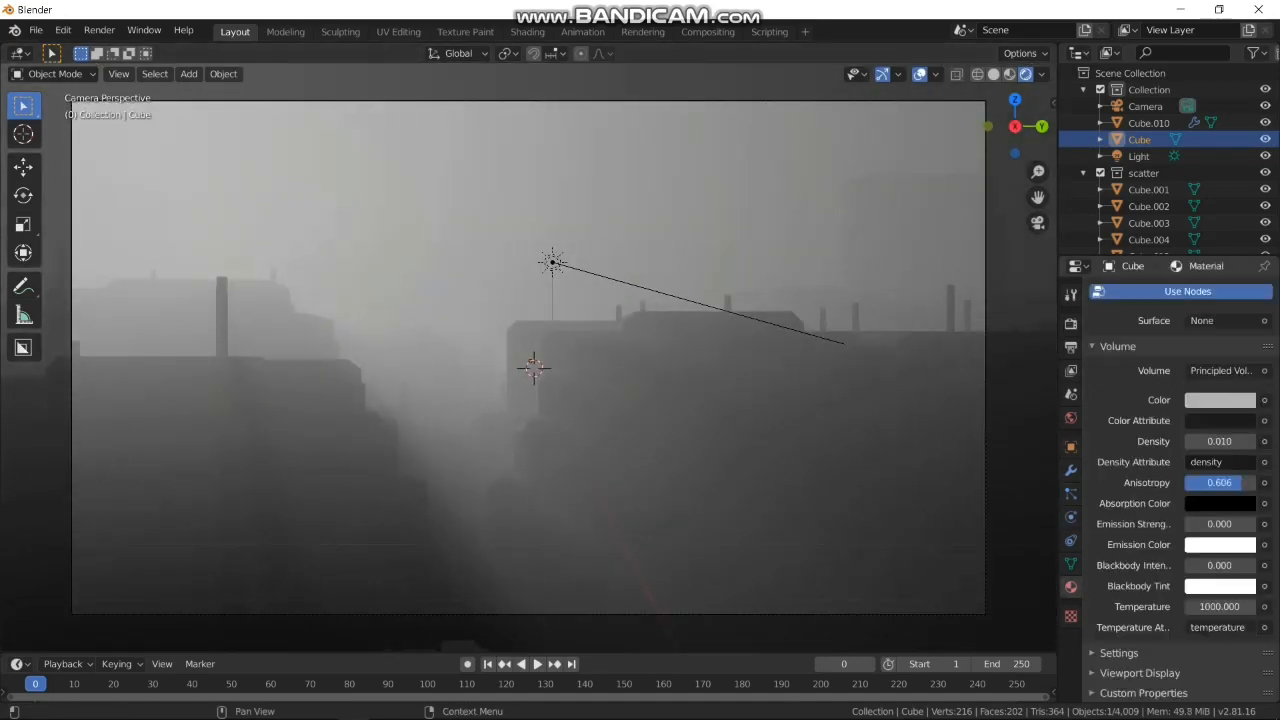
Set the fog cube's Principled Volume density to 0.004 and its anisotropy to about 0.844
{"action": "left_click", "coordinate": [1219, 441]}
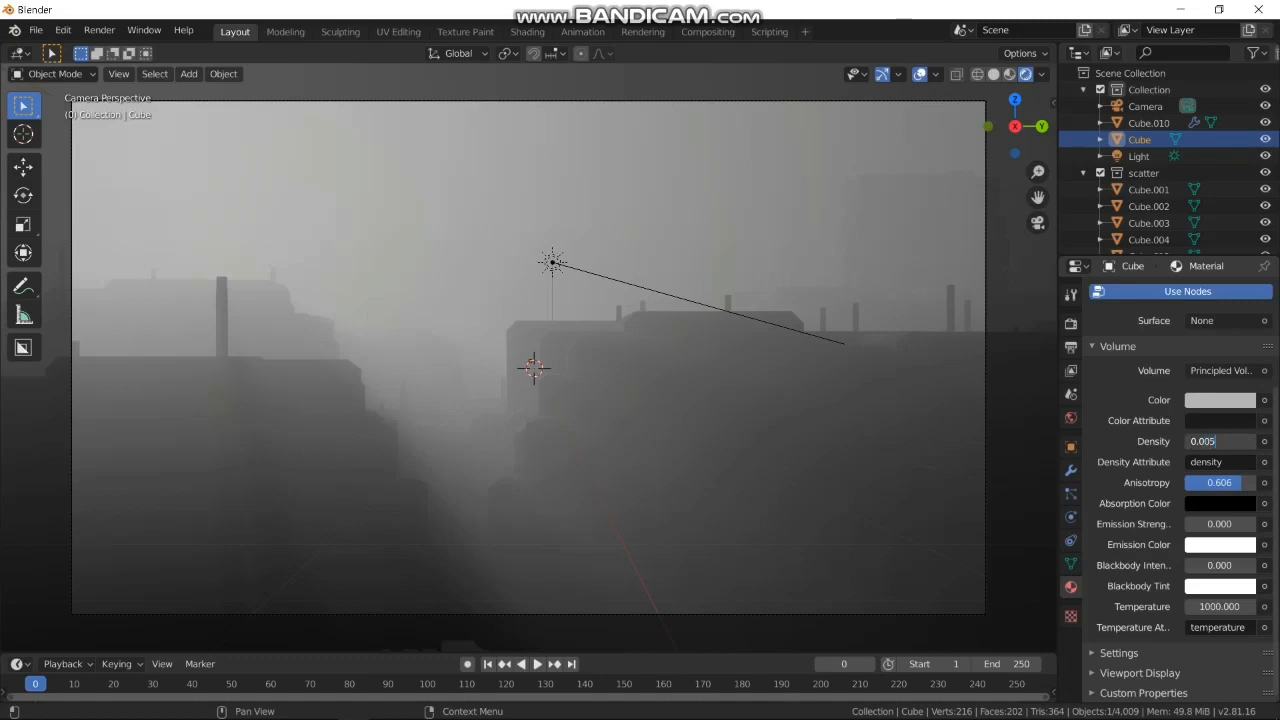
{"action": "key", "text": "Return"}
{"action": "left_click", "coordinate": [1219, 441]}
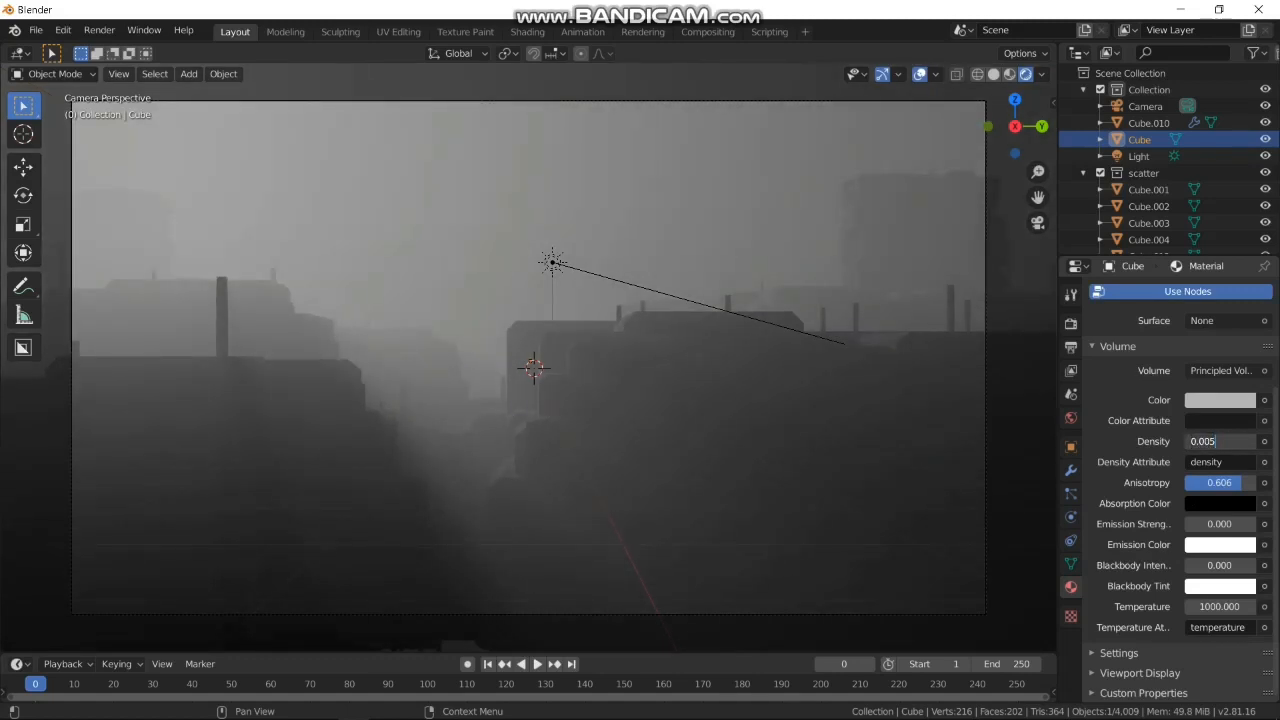
{"action": "key", "text": "BackSpace"}
{"action": "type", "text": "4"}
{"action": "key", "text": "Return"}
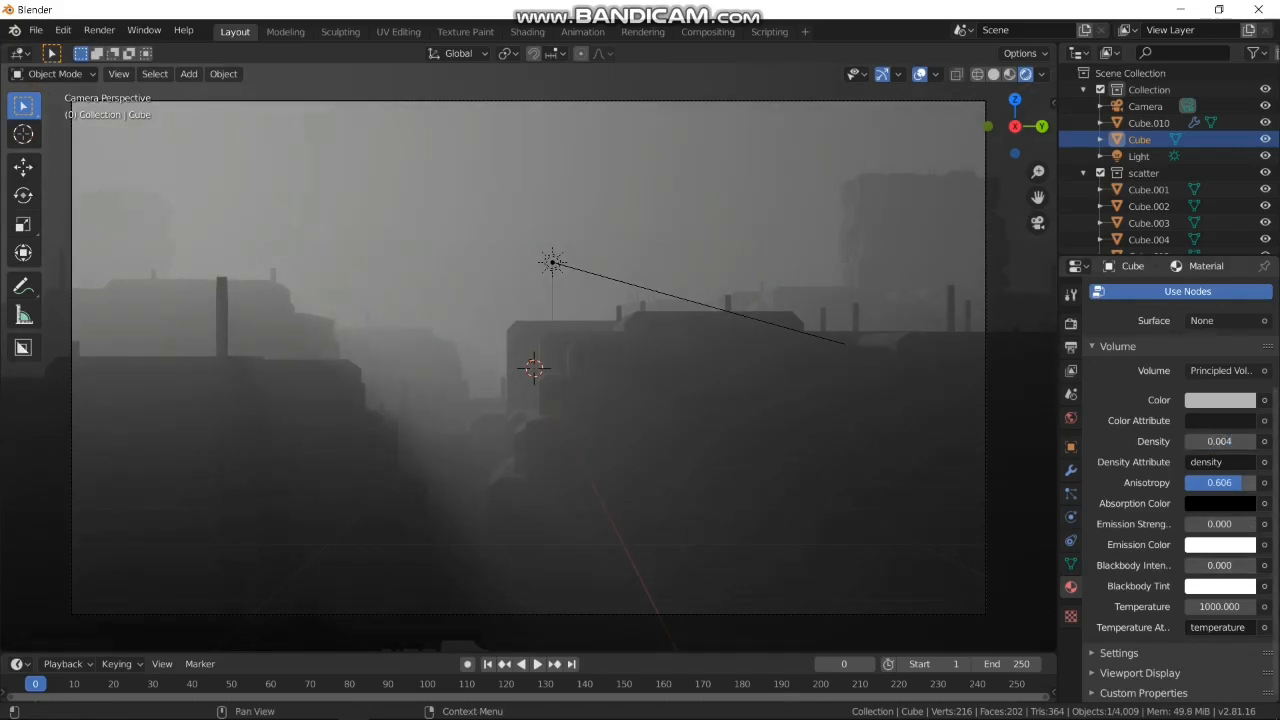
{"action": "mouse_move", "coordinate": [1242, 483]}
{"action": "left_mouse_down"}
{"action": "mouse_move", "coordinate": [1254, 483]}
{"action": "mouse_move", "coordinate": [1231, 483]}
{"action": "mouse_move", "coordinate": [1250, 483]}
{"action": "left_mouse_up"}
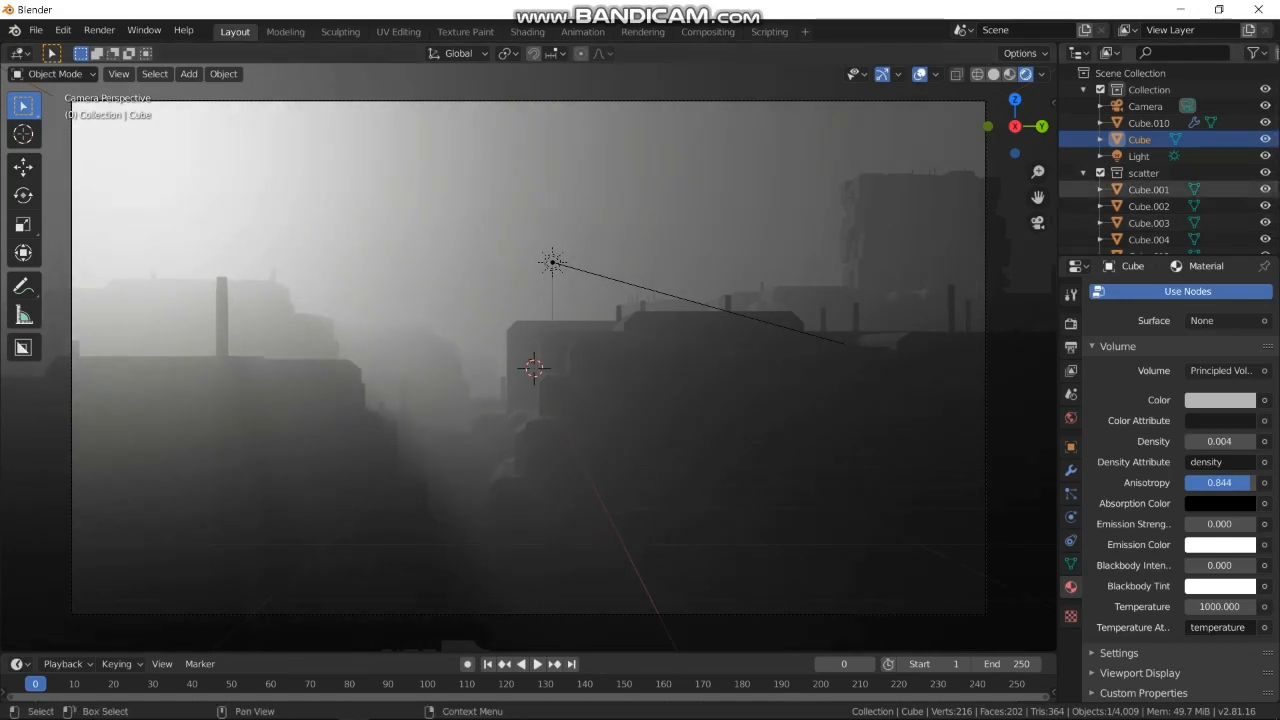
Set the scattered block material's metallic to about 0.716, specular to about 0.532 and roughness to about 0.564
{"action": "left_click", "coordinate": [1149, 190]}
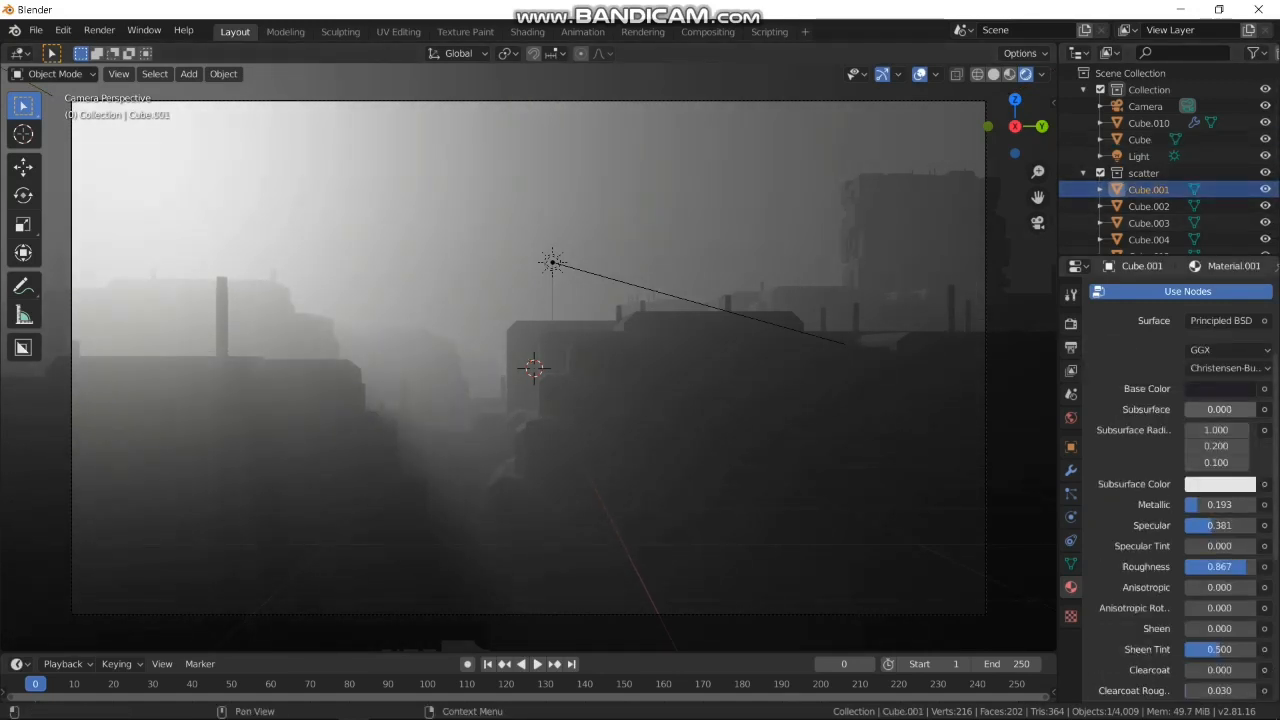
{"action": "left_click_drag", "start_coordinate": [1199, 505], "coordinate": [1231, 505]}
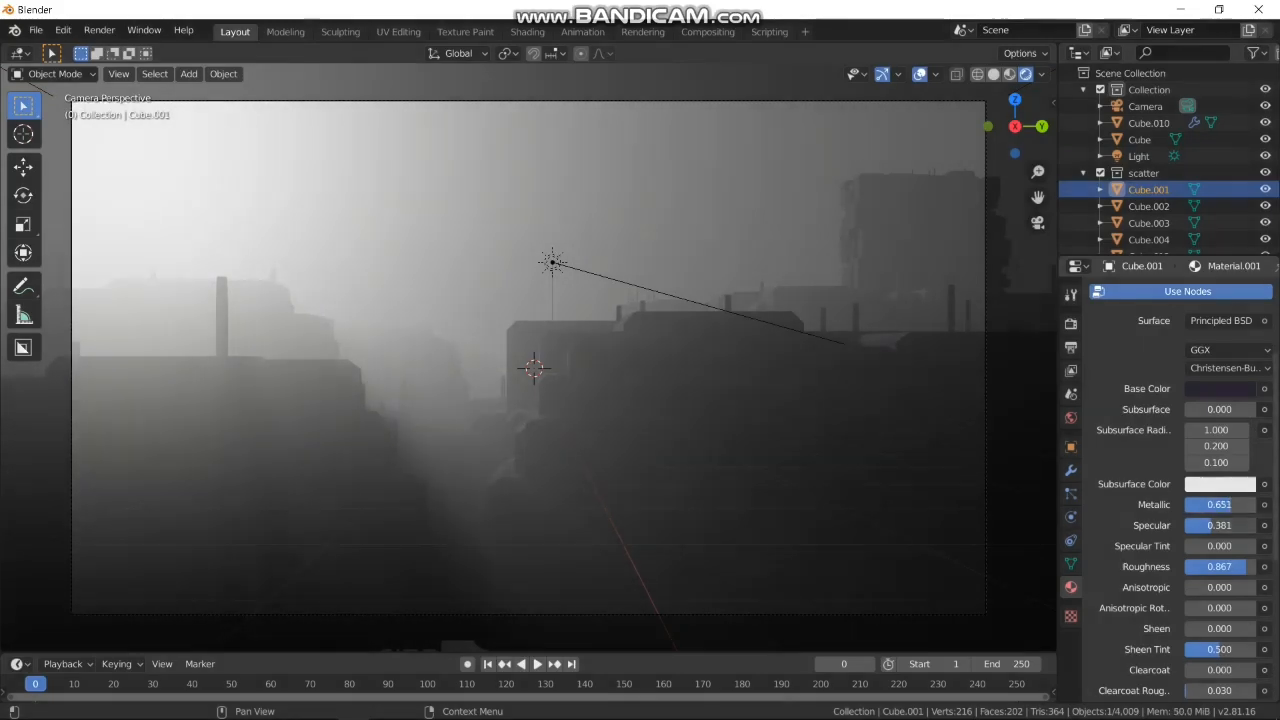
{"action": "left_click_drag", "start_coordinate": [1246, 567], "coordinate": [1227, 567]}
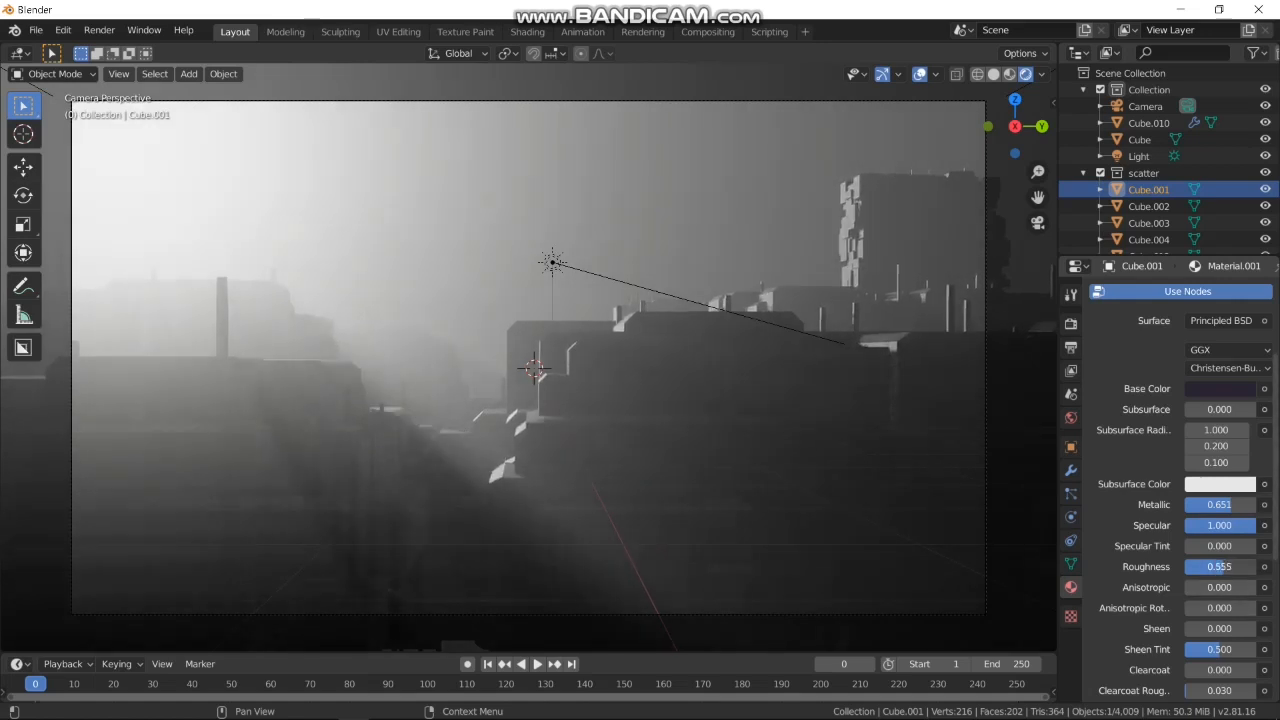
{"action": "left_click_drag", "start_coordinate": [1231, 505], "coordinate": [1225, 567]}
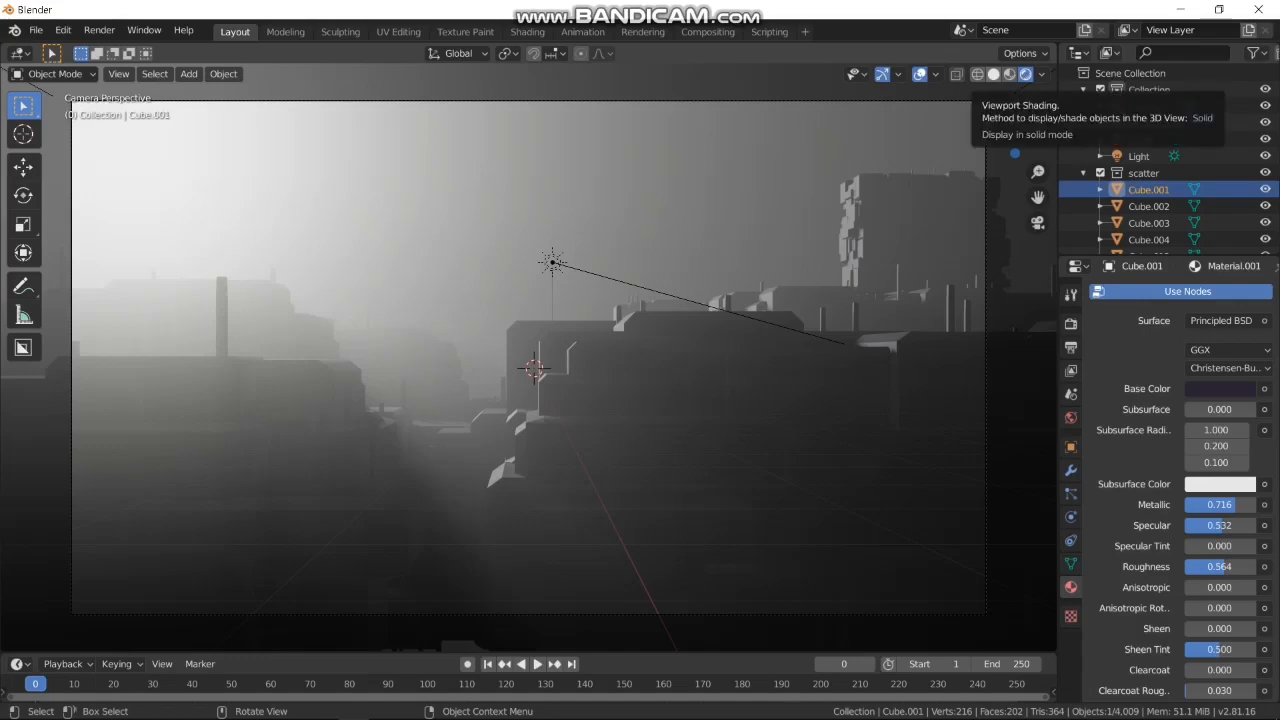
Switch to solid shading and duplicate the thin rod at the small source cubes below the scene
{"action": "left_click", "coordinate": [993, 74]}
{"action": "scroll", "coordinate": [540, 360], "scroll_direction": "down", "scroll_amount": 2}
{"action": "mouse_move", "coordinate": [560, 350]}
{"action": "middle_mouse_down"}
{"action": "mouse_move", "coordinate": [508, 364]}
{"action": "mouse_move", "coordinate": [546, 370]}
{"action": "middle_mouse_up"}
{"action": "scroll", "coordinate": [524, 360], "scroll_direction": "down", "scroll_amount": 5}
{"action": "scroll", "coordinate": [710, 440], "scroll_direction": "up", "scroll_amount": 4}
{"action": "middle_click_drag", "start_coordinate": [560, 420], "coordinate": [568, 196]}
{"action": "key", "text": "shift+d"}
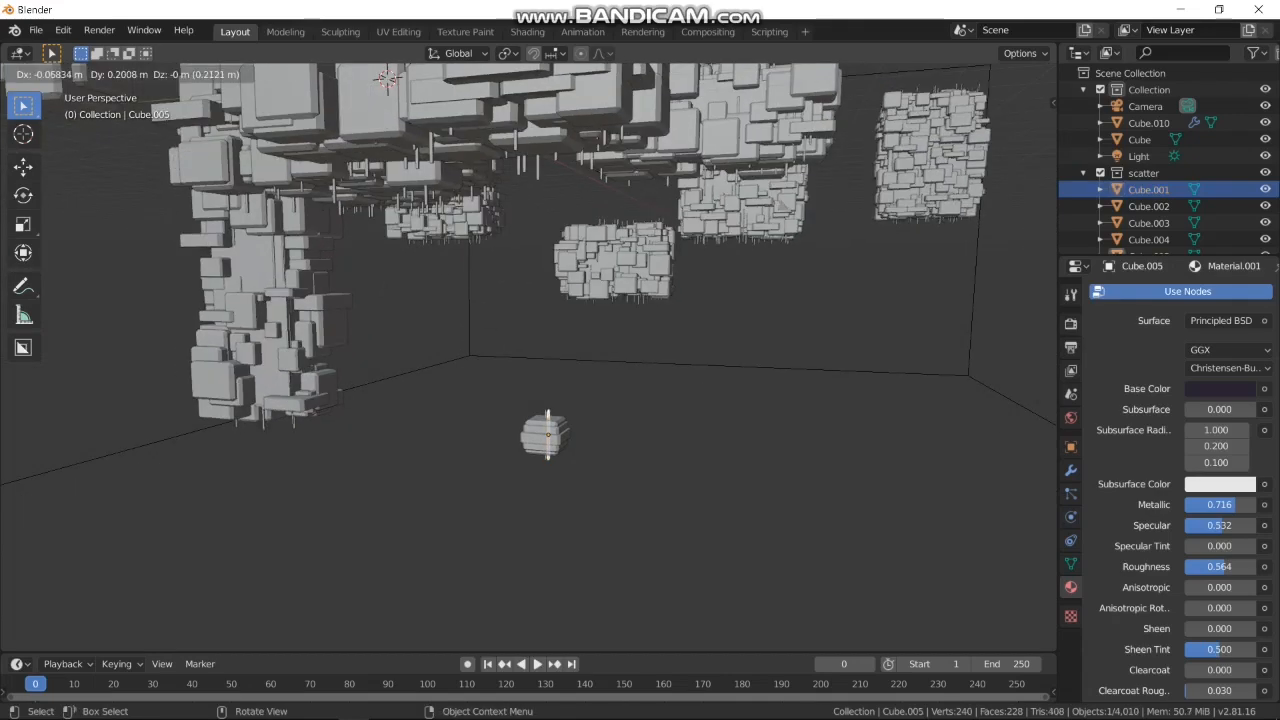
{"action": "key", "text": "Return"}
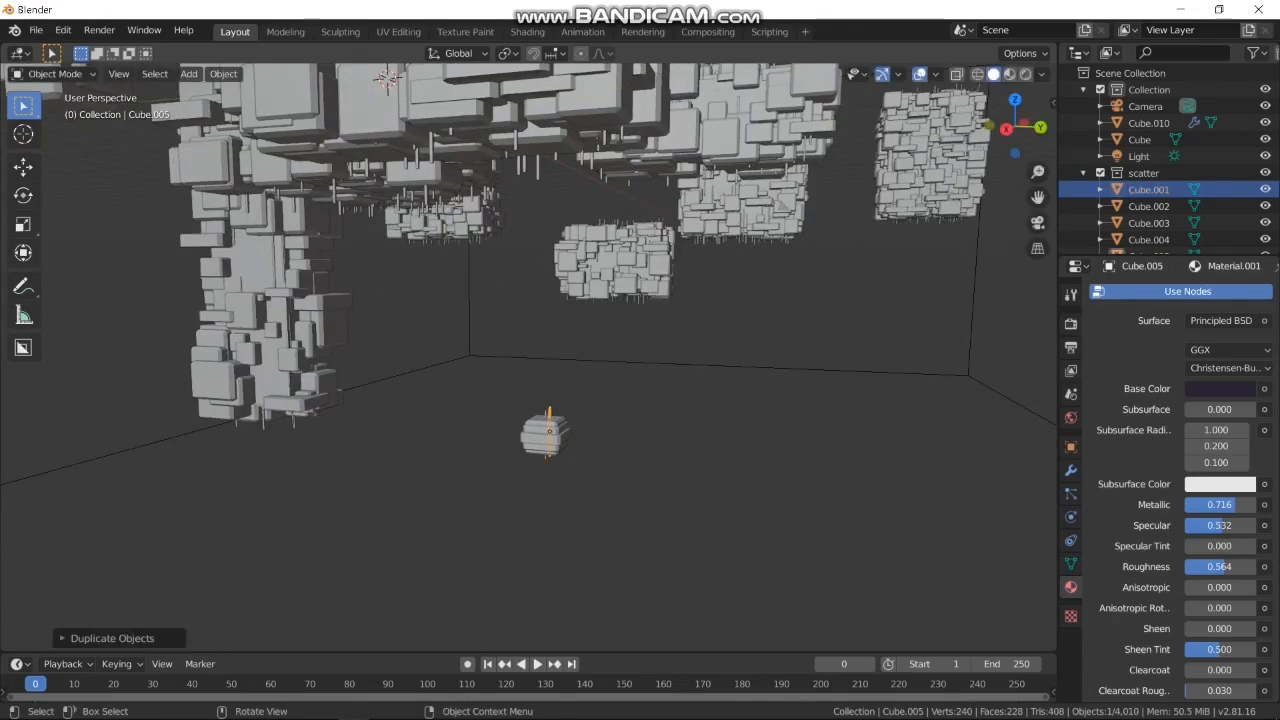
Scale the rod copy thinner in the horizontal plane and stretch it along Z
{"action": "key", "text": "s"}
{"action": "key", "text": "shift+z"}
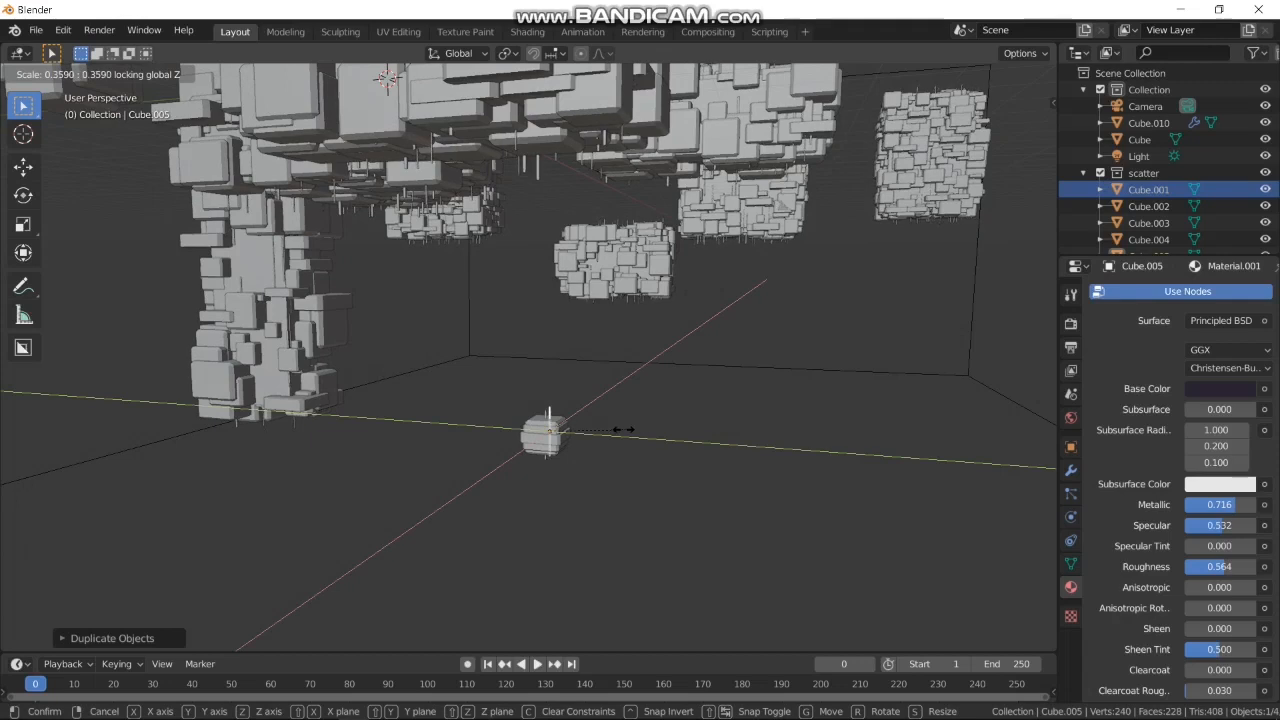
{"action": "left_click", "coordinate": [595, 433]}
{"action": "key", "text": "s"}
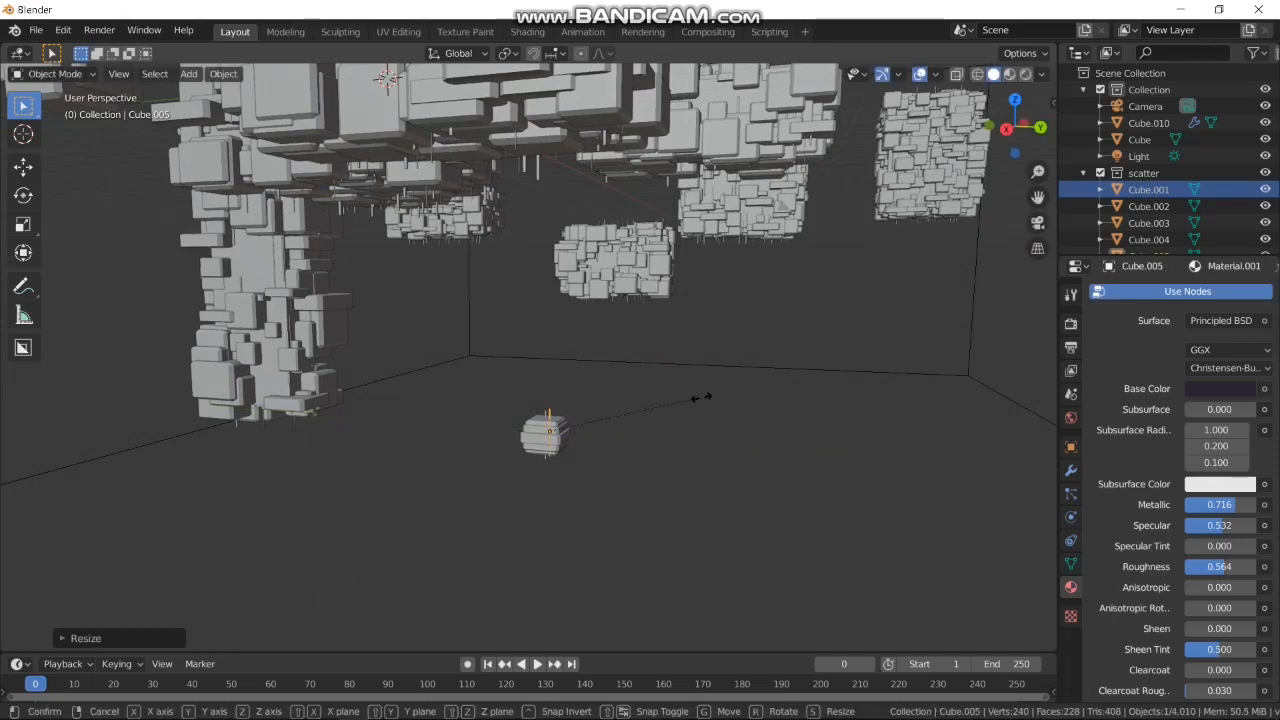
{"action": "key", "text": "z"}
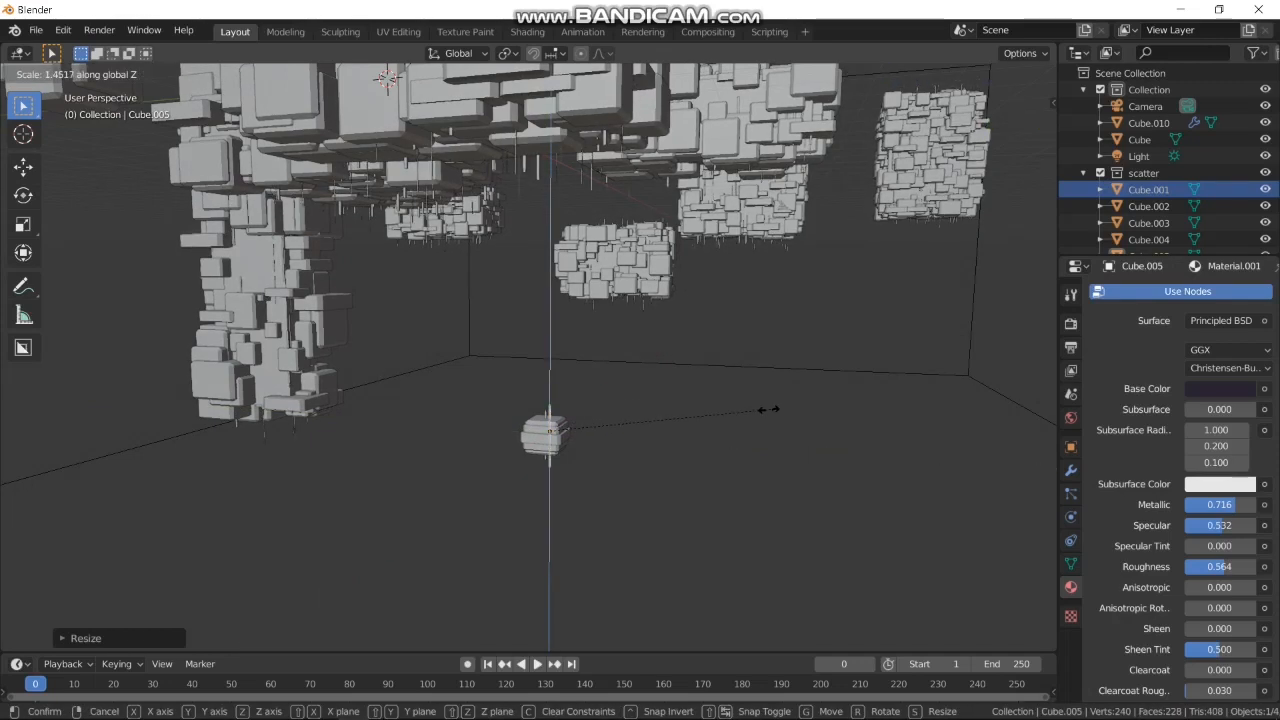
{"action": "left_click", "coordinate": [665, 417]}
Duplicate the source cube Cube.003 in place and enlarge the copy to about 1.15 times its size
{"action": "middle_click_drag", "start_coordinate": [665, 417], "coordinate": [707, 432]}
{"action": "left_click", "coordinate": [551, 431]}
{"action": "middle_click_drag", "start_coordinate": [551, 431], "coordinate": [536, 427]}
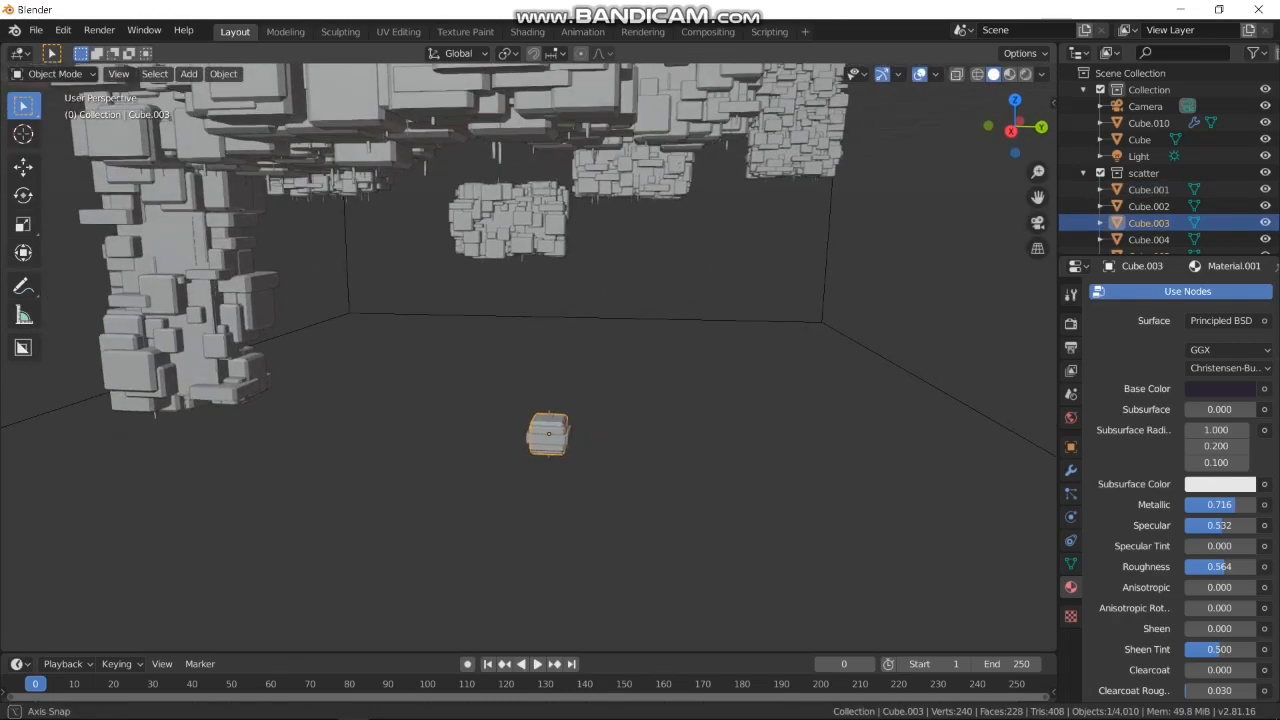
{"action": "key", "text": "shift+d"}
{"action": "right_click", "coordinate": [532, 427]}
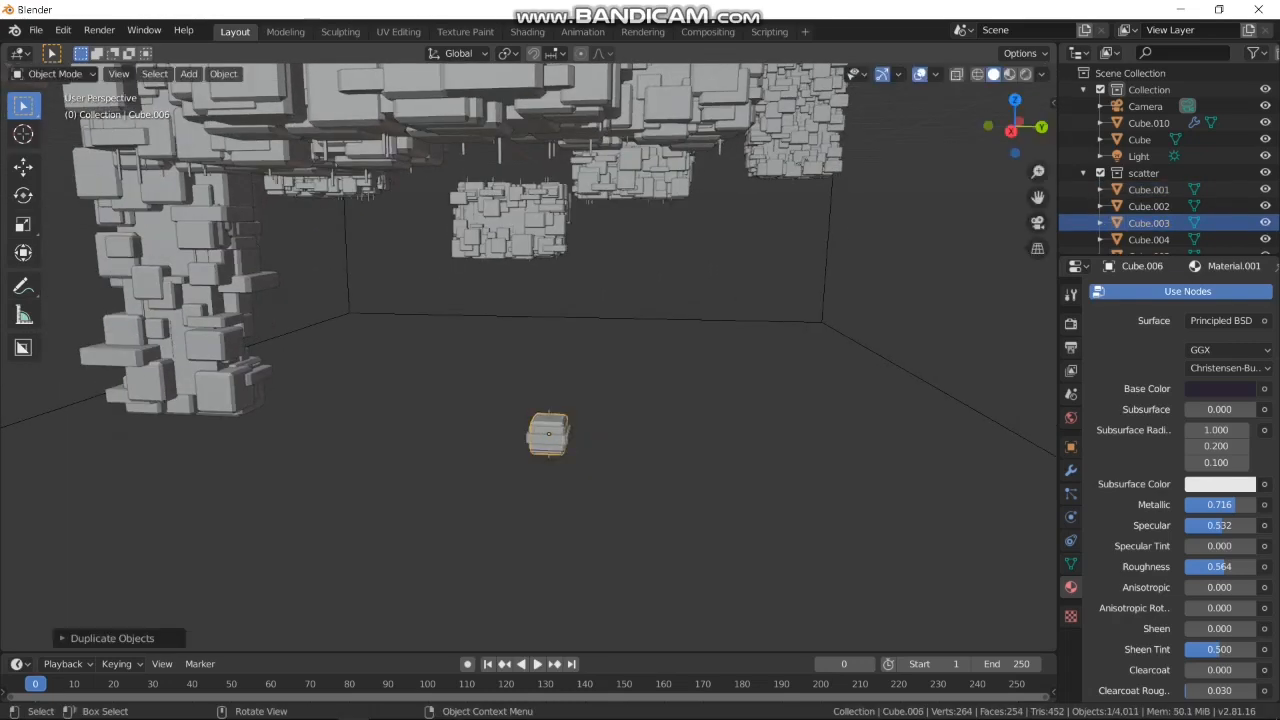
{"action": "key", "text": "s"}
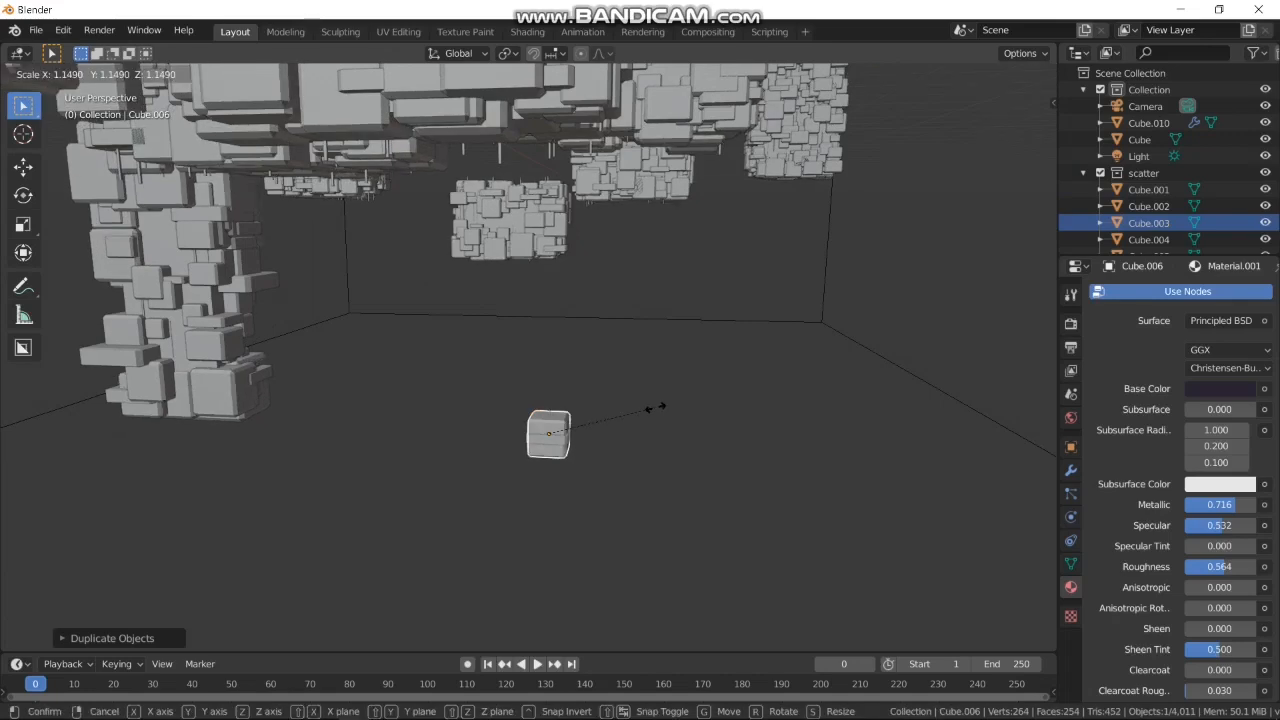
{"action": "right_click", "coordinate": [655, 407]}
Add a centered loop cut around the cube copy in Edit Mode and scale the new loop along X
{"action": "key", "text": "a"}
{"action": "key", "text": "Tab"}
{"action": "key", "text": "ctrl+r"}
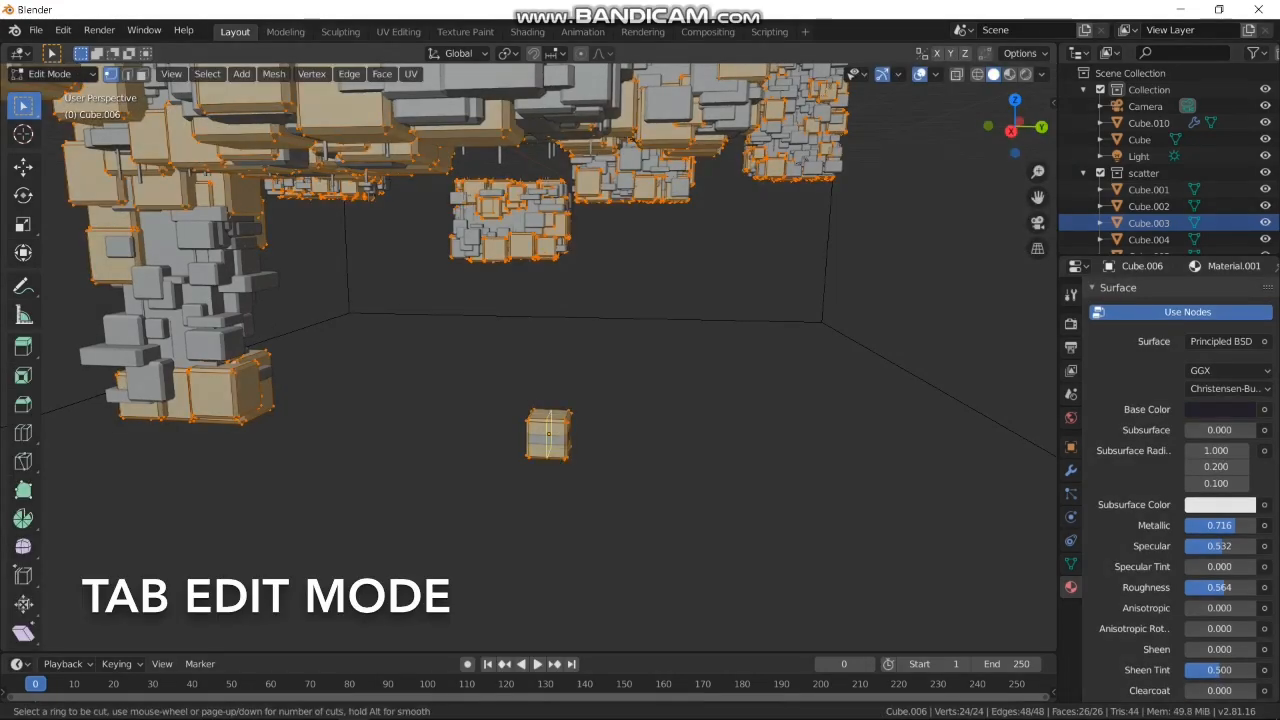
{"action": "left_click", "coordinate": [549, 430]}
{"action": "right_click", "coordinate": [549, 430]}
{"action": "middle_click_drag", "start_coordinate": [549, 430], "coordinate": [435, 438]}
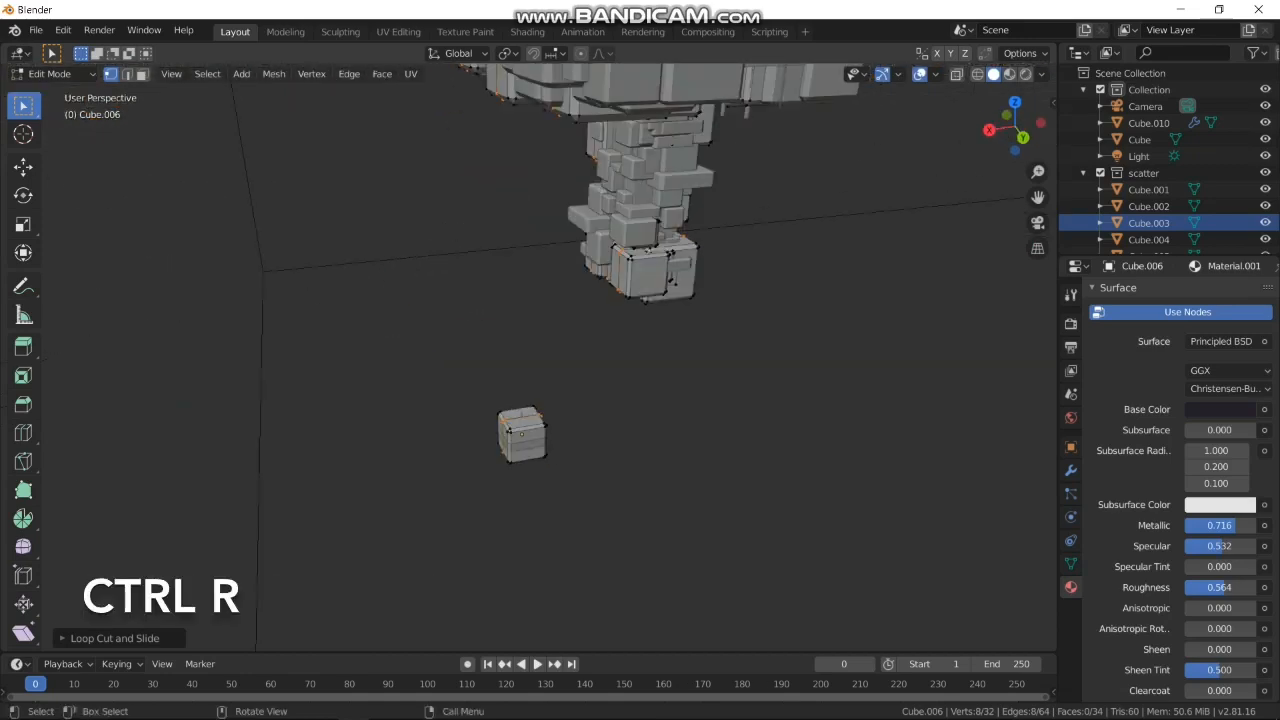
{"action": "middle_click_drag", "start_coordinate": [522, 424], "coordinate": [580, 433]}
{"action": "key", "text": "s"}
{"action": "key", "text": "x"}
{"action": "left_click", "coordinate": [652, 408]}
Add a second centered loop cut to the cube copy, scale it along Y and return to Object Mode
{"action": "key", "text": "ctrl+r"}
{"action": "left_click", "coordinate": [549, 427]}
{"action": "right_click", "coordinate": [549, 427]}
{"action": "key", "text": "s"}
{"action": "key", "text": "y"}
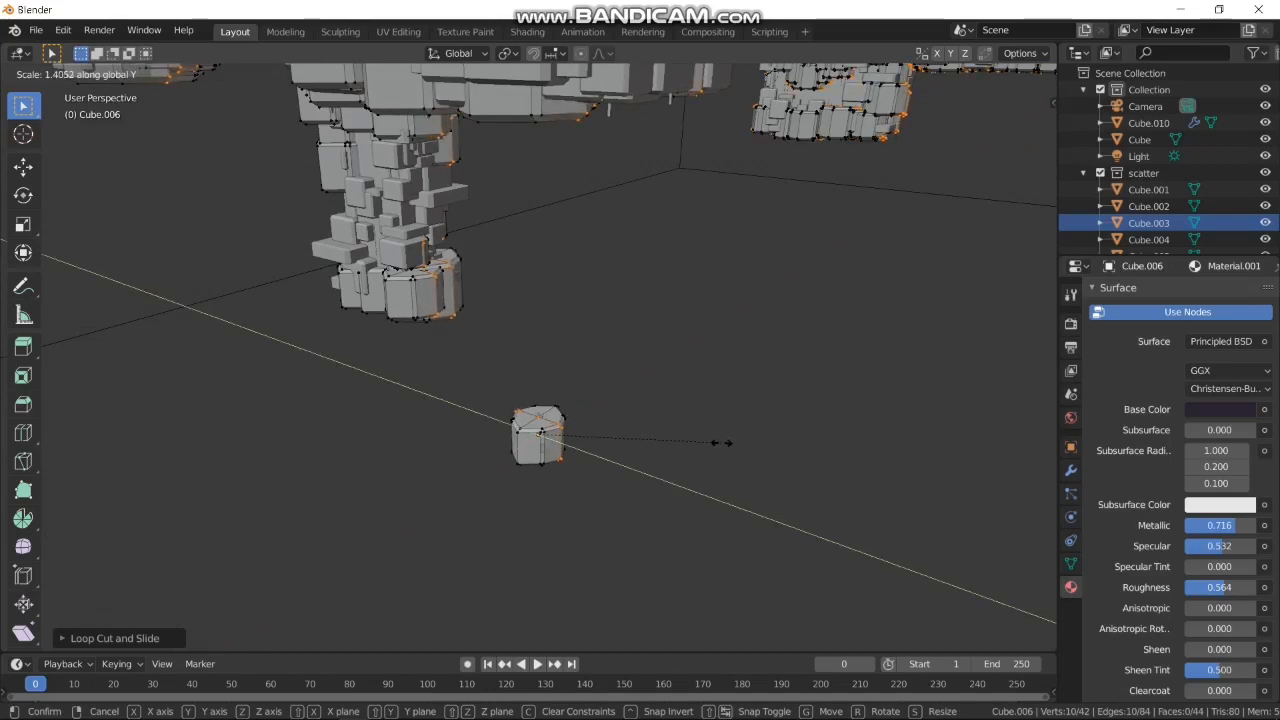
{"action": "left_click", "coordinate": [722, 442]}
{"action": "key", "text": "Tab"}
Scale the reshaped cube copy down to about 0.65 and return to the camera view
{"action": "middle_click_drag", "start_coordinate": [722, 442], "coordinate": [640, 430]}
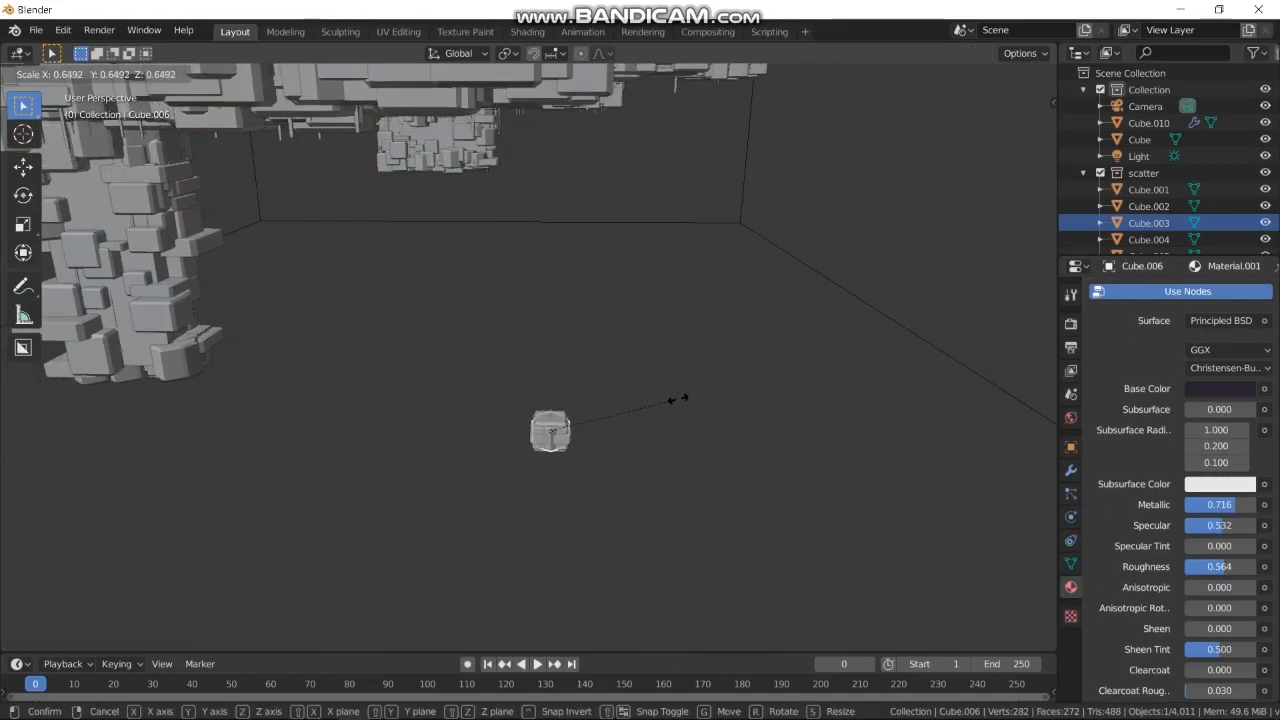
{"action": "left_click", "coordinate": [679, 398]}
{"action": "key", "text": "KP_0"}
{"action": "scroll", "coordinate": [528, 376], "scroll_direction": "up", "scroll_amount": 2}
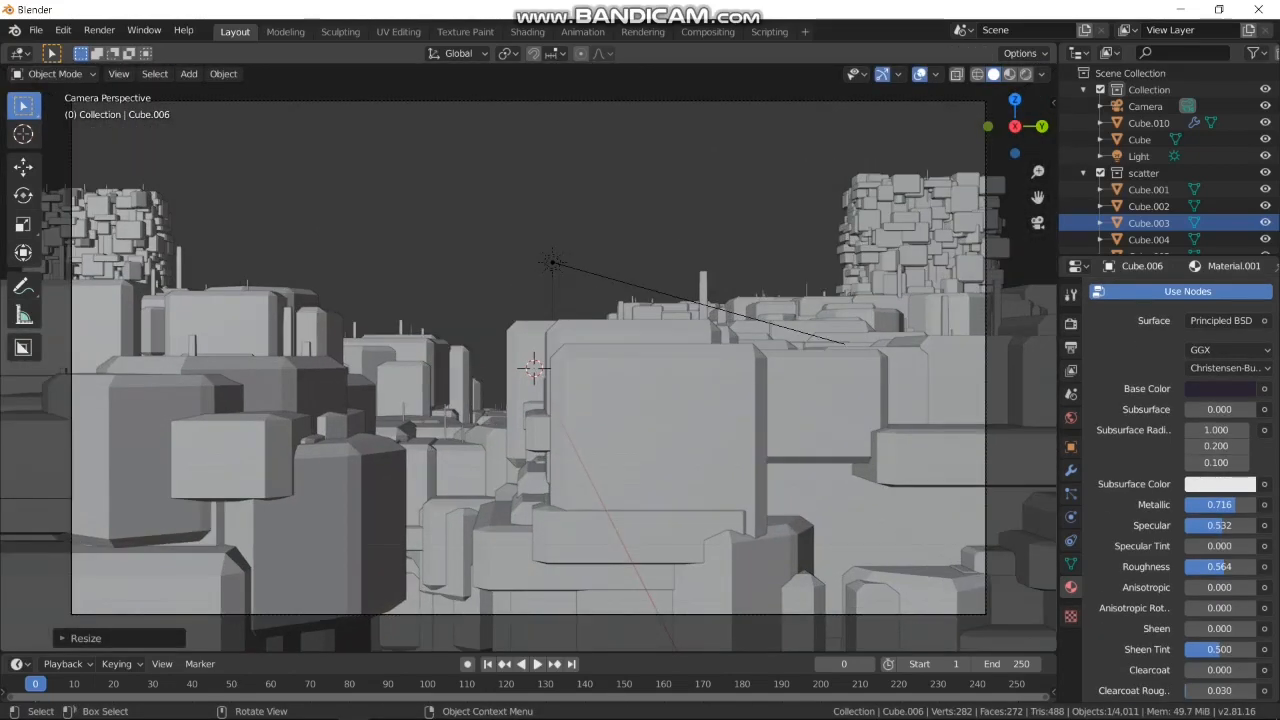
{"action": "scroll", "coordinate": [528, 376], "scroll_direction": "down", "scroll_amount": 1}
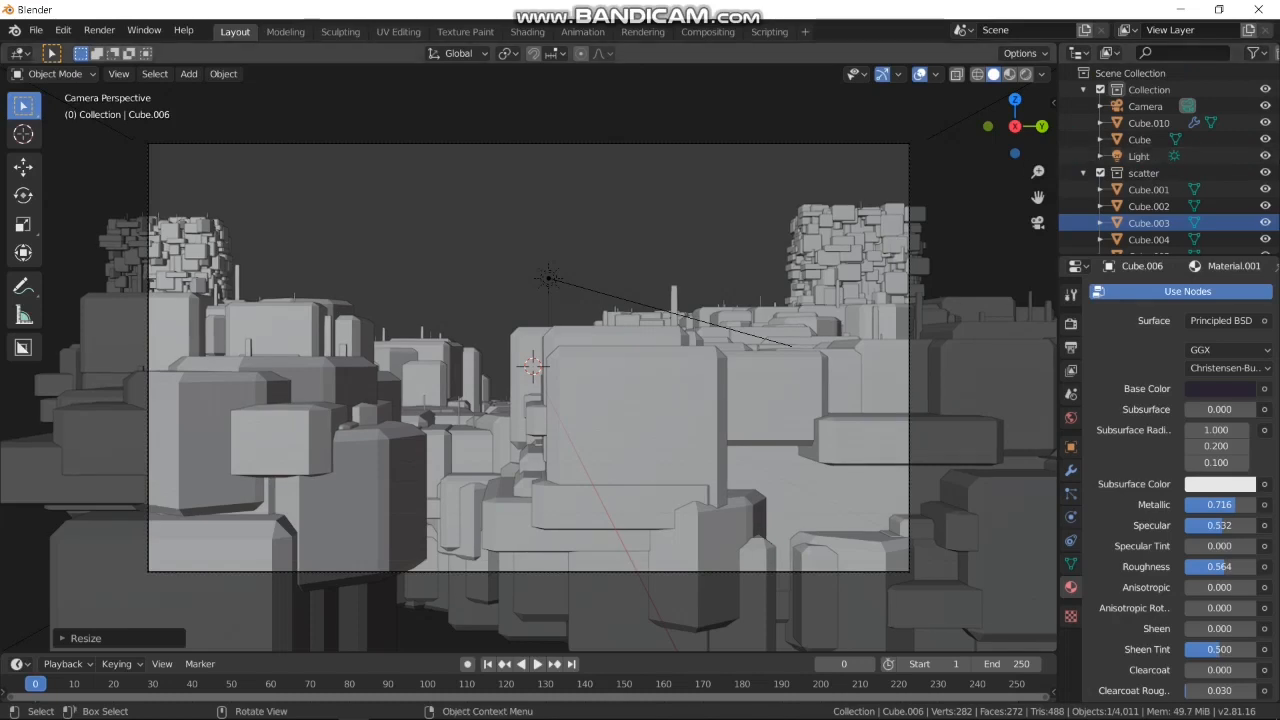
Add an area light and set its color to a saturated orange-red
{"action": "key", "text": "shift+a"}
{"action": "mouse_move", "coordinate": [600, 498]}
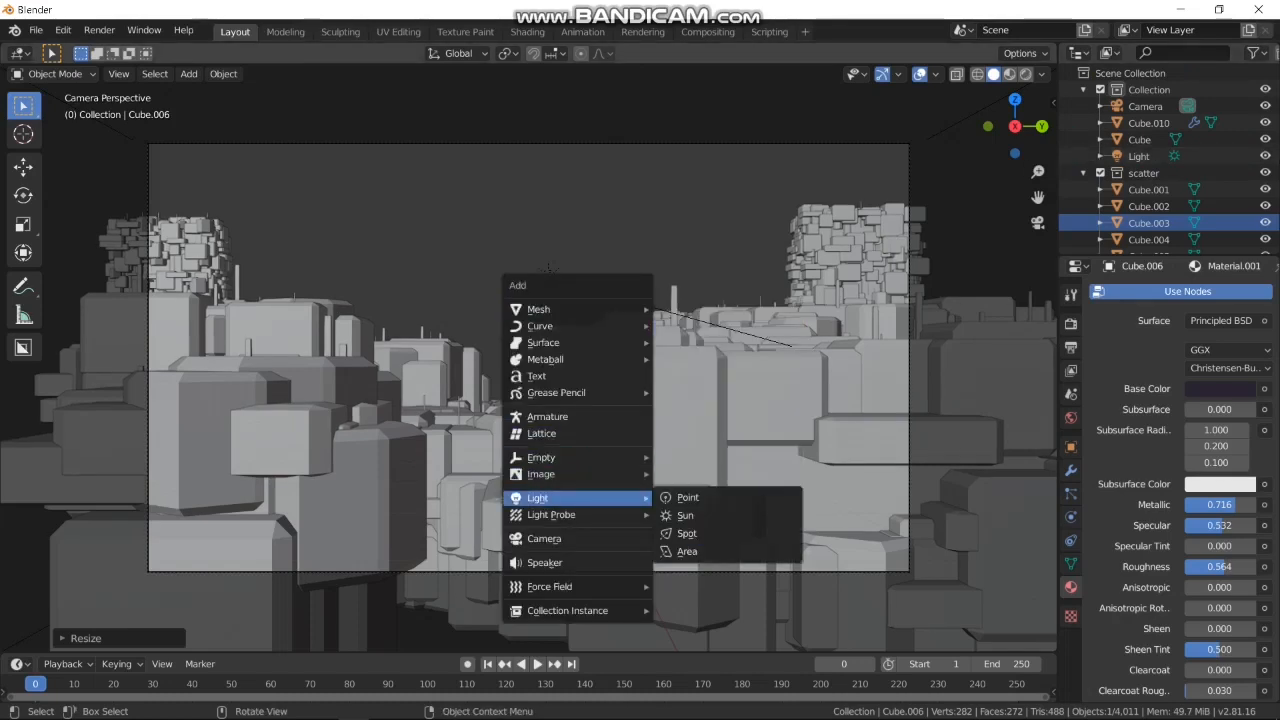
{"action": "left_click", "coordinate": [700, 551]}
{"action": "left_click", "coordinate": [1214, 382]}
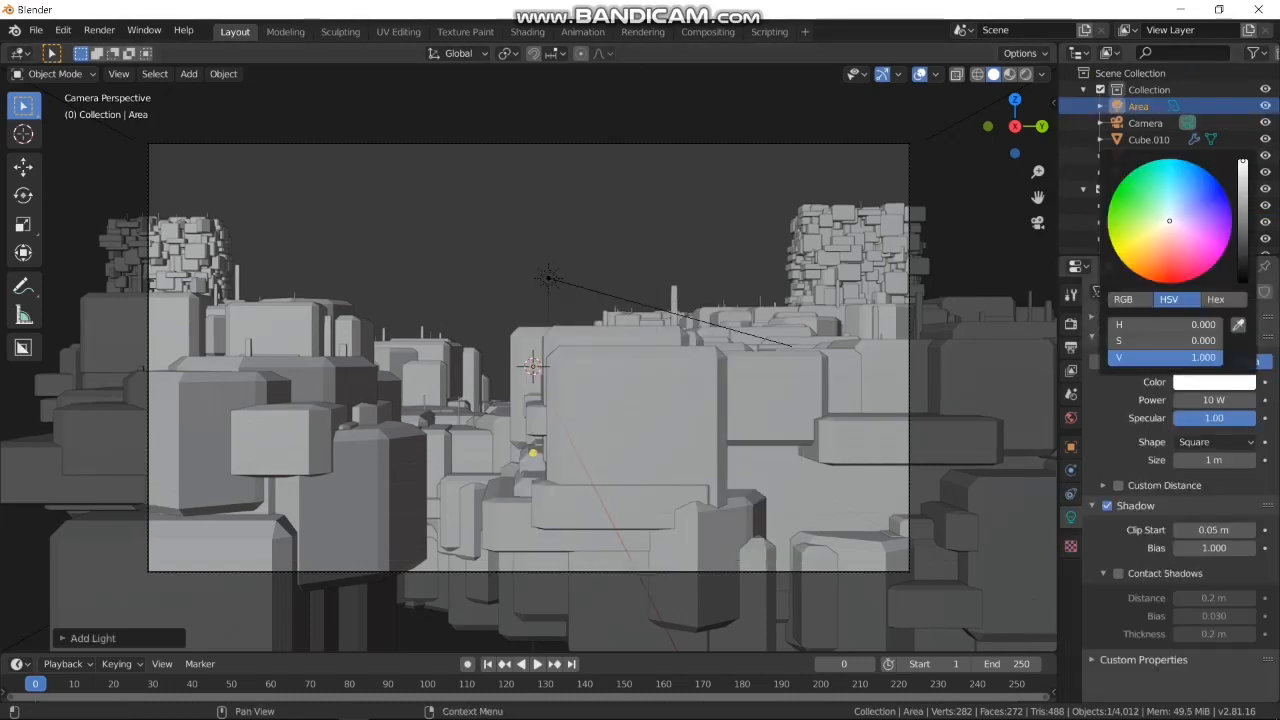
{"action": "left_click_drag", "start_coordinate": [1173, 260], "coordinate": [1163, 275]}
From a side view, move the red area light down below the blocks and rotate it to point upward
{"action": "scroll", "coordinate": [529, 357], "scroll_direction": "down", "scroll_amount": 2}
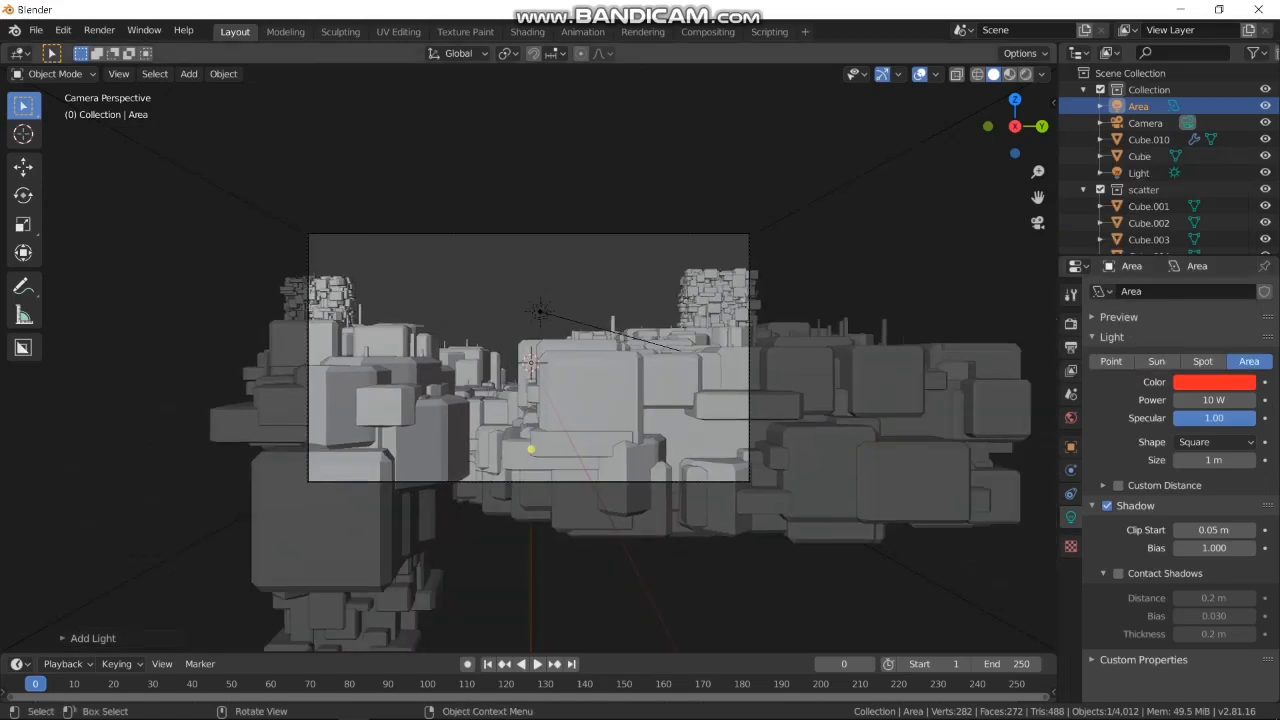
{"action": "middle_click_drag", "start_coordinate": [529, 357], "coordinate": [508, 394]}
{"action": "scroll", "coordinate": [508, 394], "scroll_direction": "down", "scroll_amount": 5}
{"action": "middle_click_drag", "start_coordinate": [458, 474], "coordinate": [360, 357]}
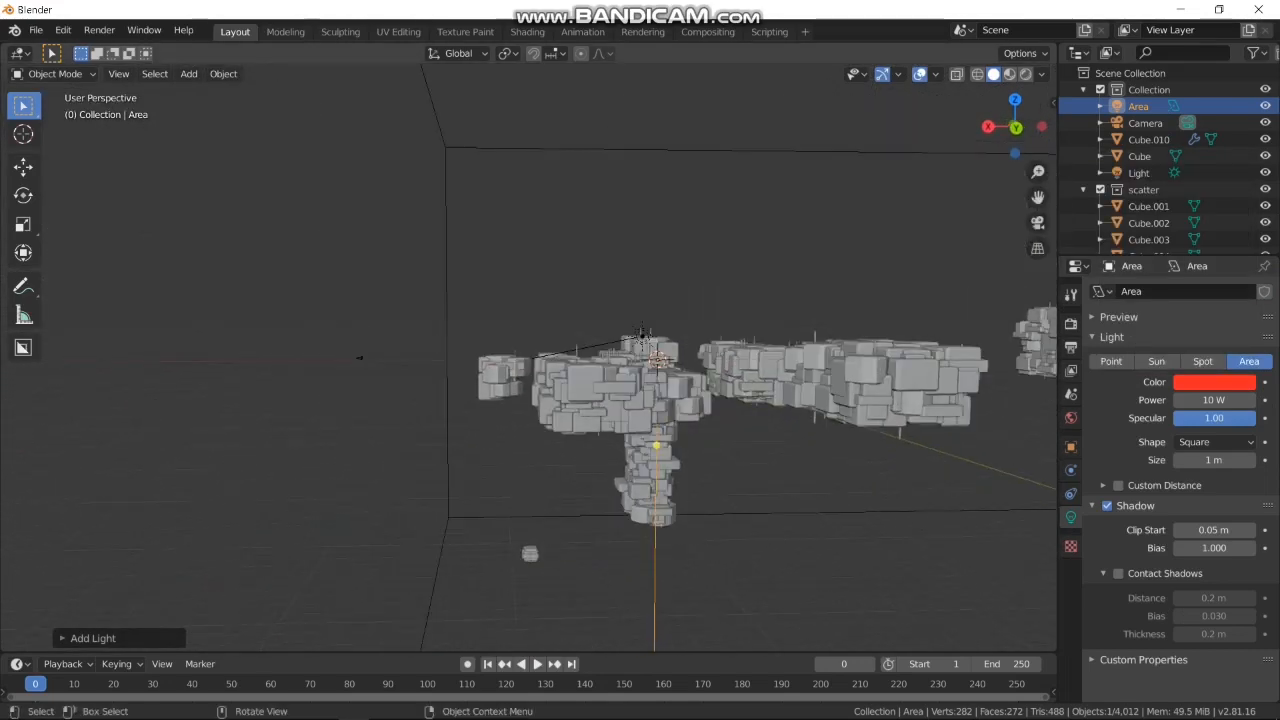
{"action": "key", "text": "g"}
{"action": "left_click", "coordinate": [642, 485]}
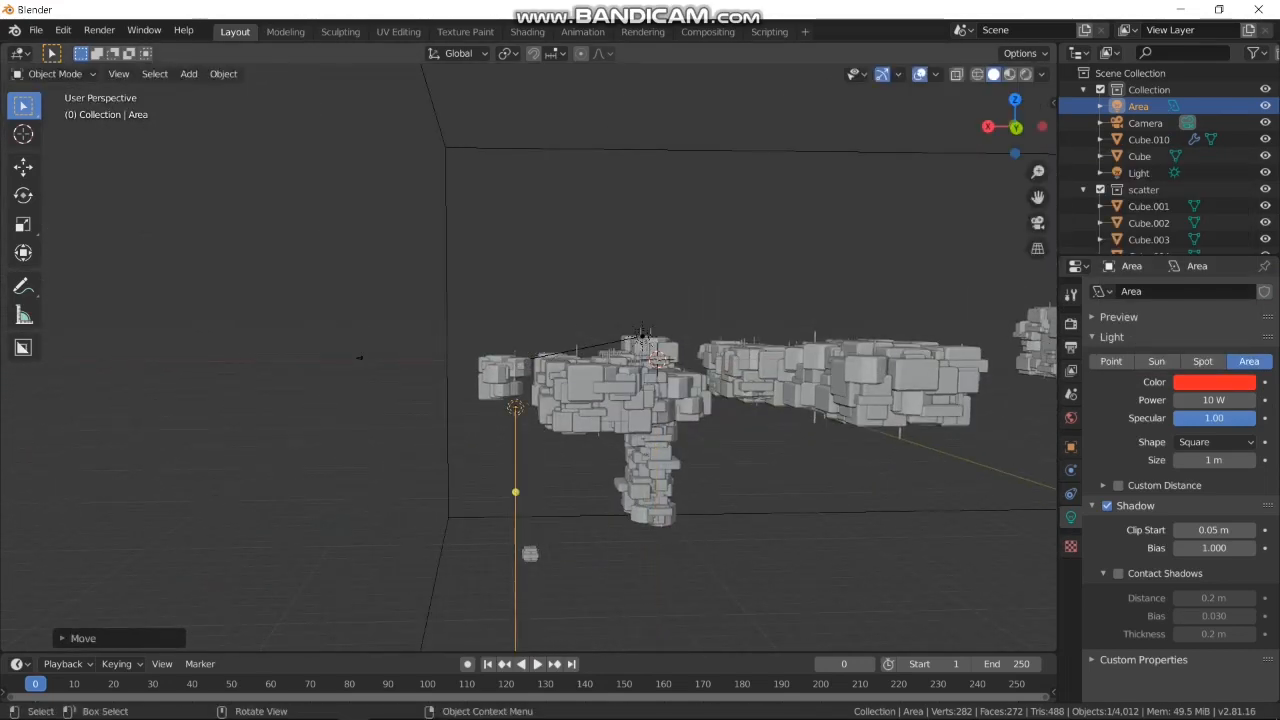
{"action": "key", "text": "r"}
{"action": "left_click", "coordinate": [455, 185]}
In the camera view, tilt the red area light and shift it below the foreground blocks
{"action": "key", "text": "KP_0"}
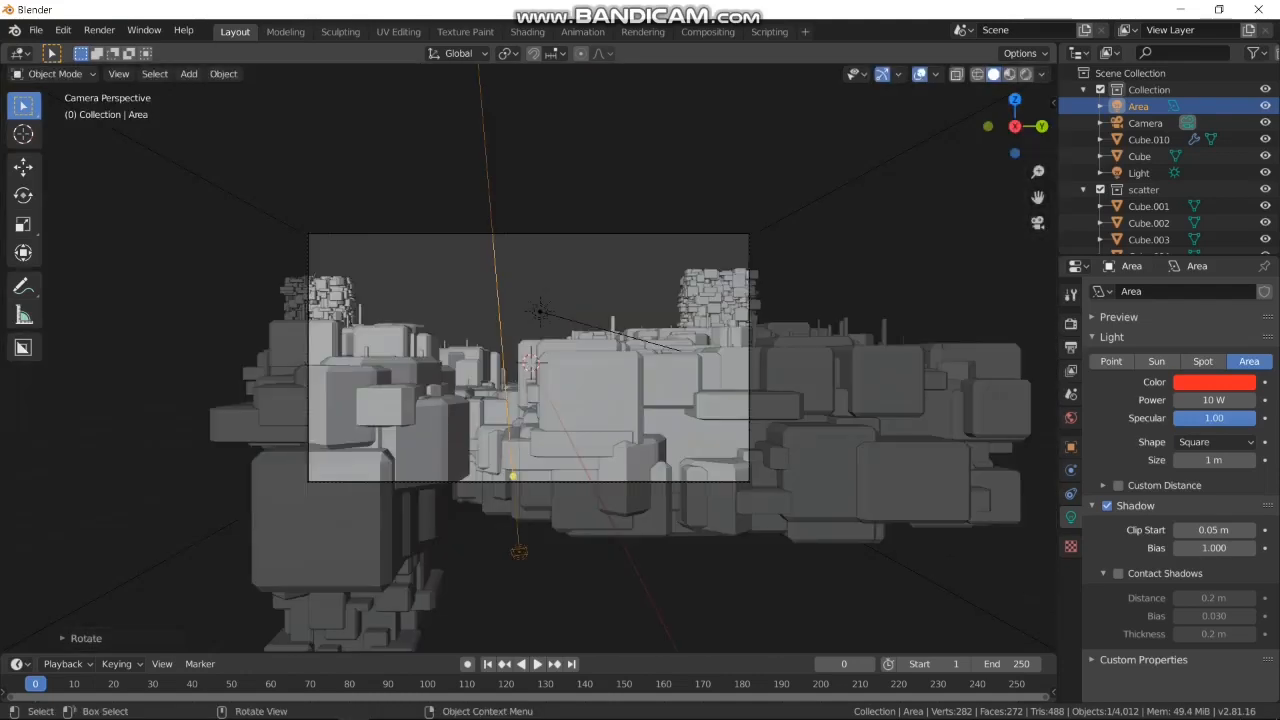
{"action": "key", "text": "r"}
{"action": "left_click", "coordinate": [734, 471]}
{"action": "key", "text": "g"}
{"action": "left_click", "coordinate": [829, 471]}
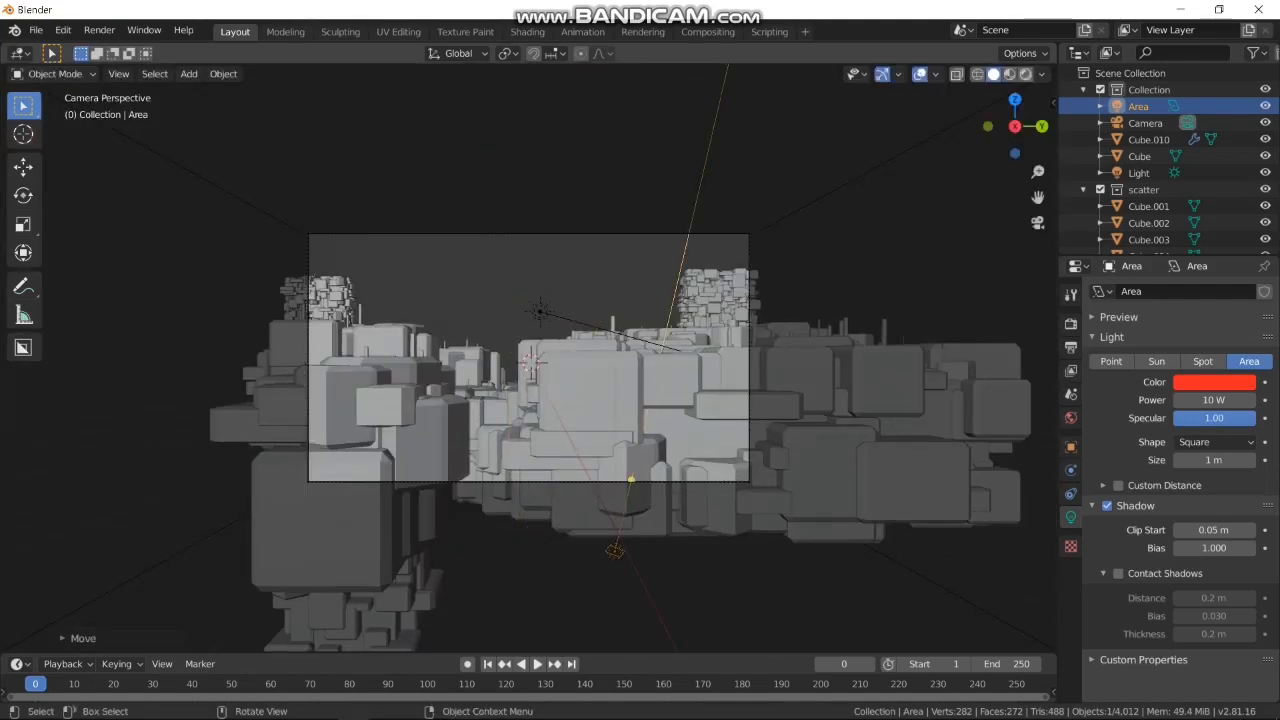
Preview the scene with rendered shading and raise the red area light's power to about 162.3 W
{"action": "key", "text": "z"}
{"action": "scroll", "coordinate": [528, 357], "scroll_direction": "up", "scroll_amount": 8}
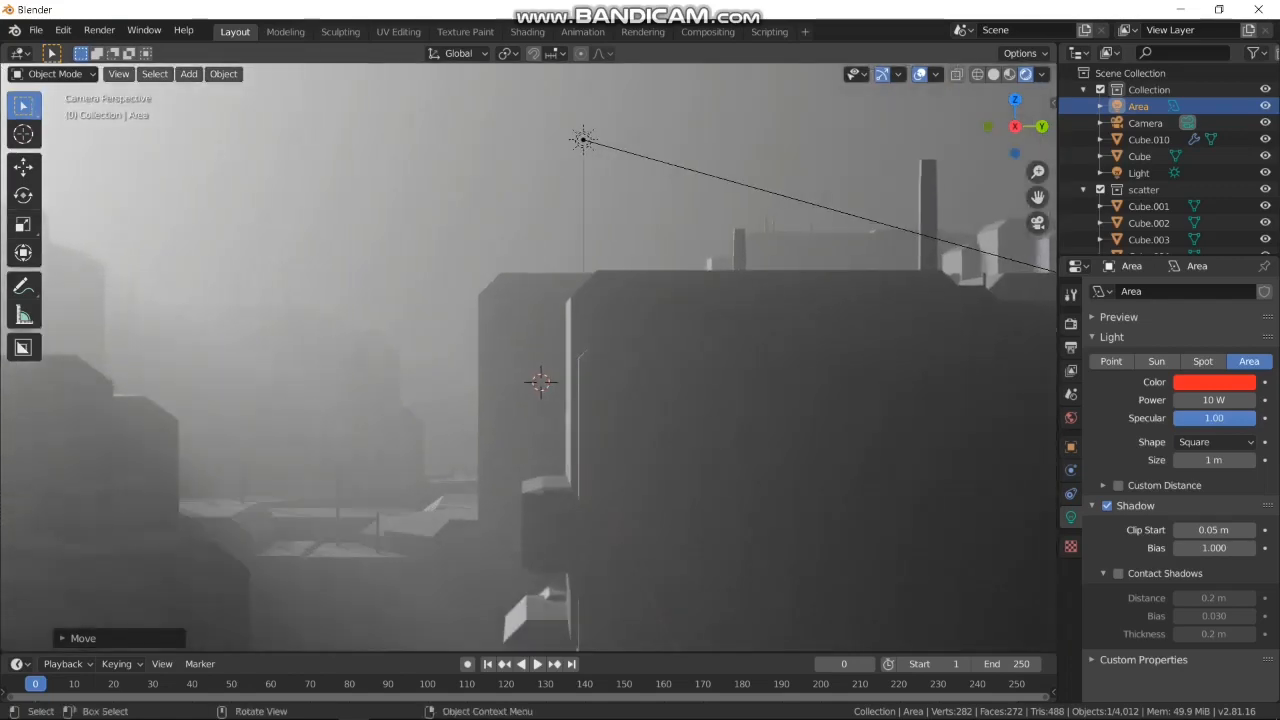
{"action": "scroll", "coordinate": [528, 357], "scroll_direction": "down", "scroll_amount": 8}
{"action": "left_click_drag", "start_coordinate": [1214, 400], "coordinate": [1246, 400]}
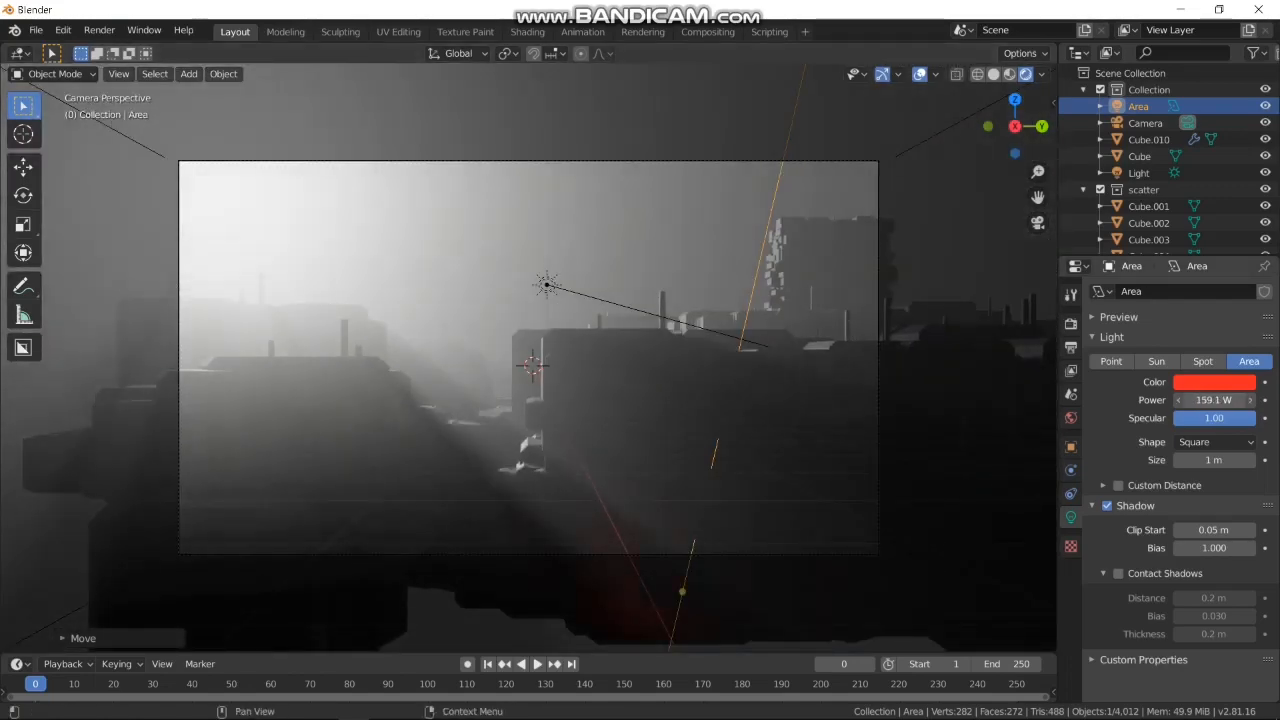
Raise the red area light toward the foreground blocks and reposition it from a side view
{"action": "key", "text": "g"}
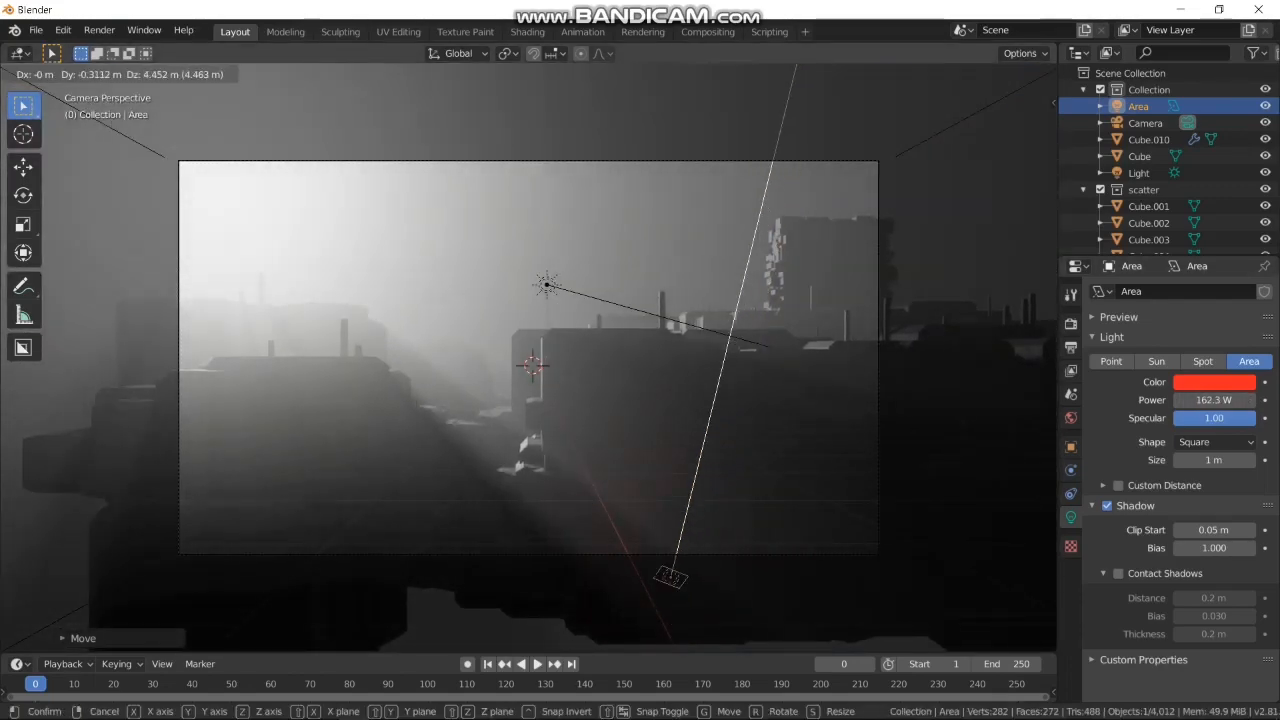
{"action": "left_click", "coordinate": [654, 490]}
{"action": "middle_click_drag", "start_coordinate": [654, 490], "coordinate": [430, 470]}
{"action": "key", "text": "g"}
{"action": "left_click", "coordinate": [538, 541]}
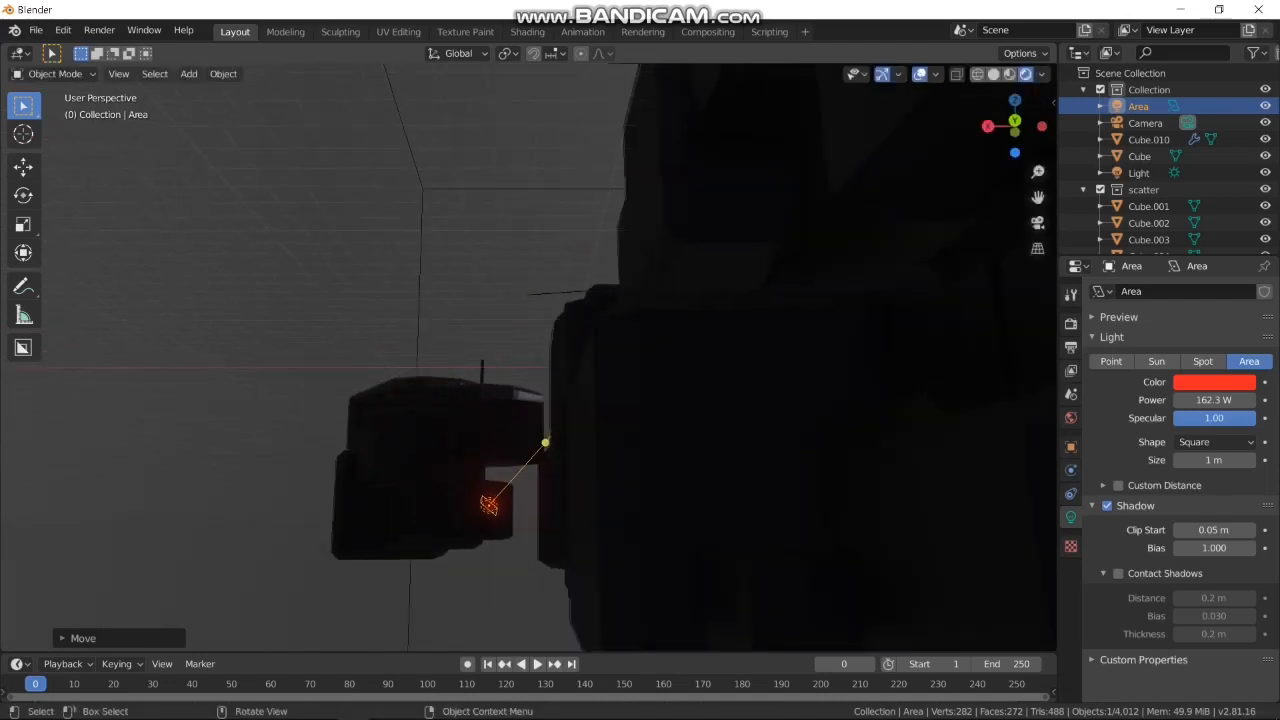
Set the red area light's power to about 176.9 W and reposition it in the camera view beneath the large foreground block
{"action": "key", "text": "KP_0"}
{"action": "left_click_drag", "start_coordinate": [1214, 400], "coordinate": [1229, 400]}
{"action": "key", "text": "g"}
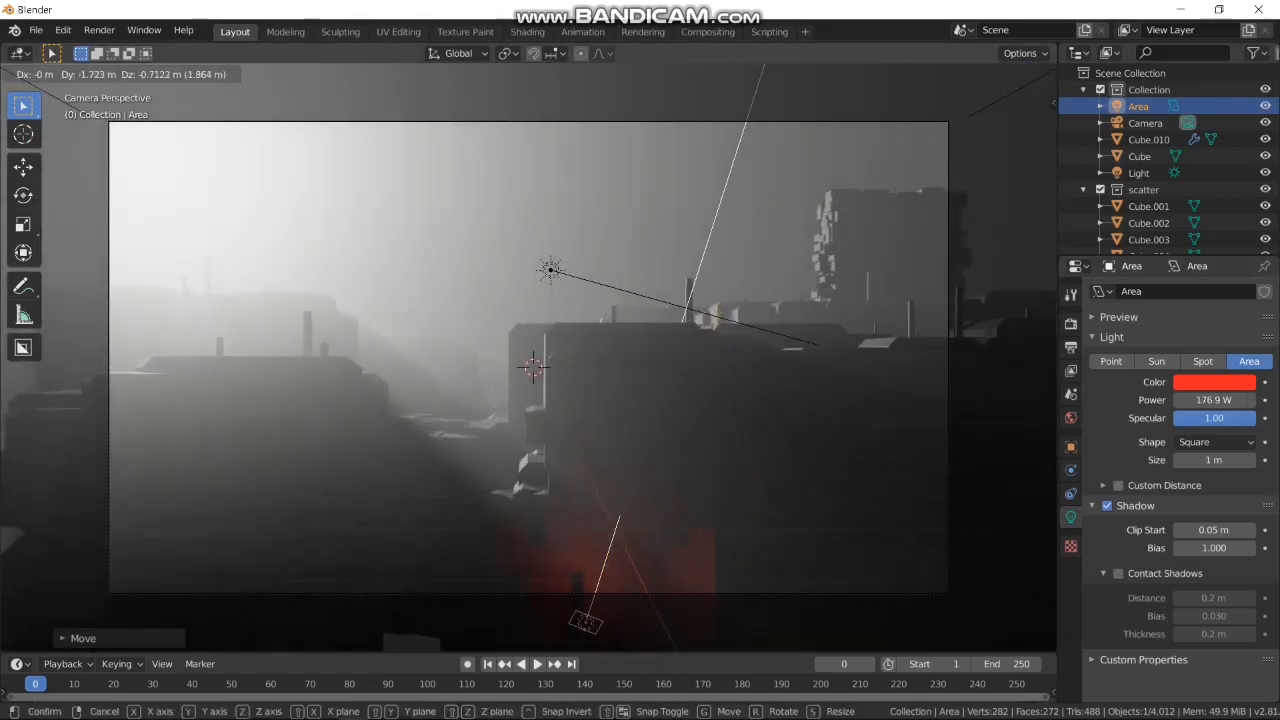
{"action": "left_click", "coordinate": [745, 572]}
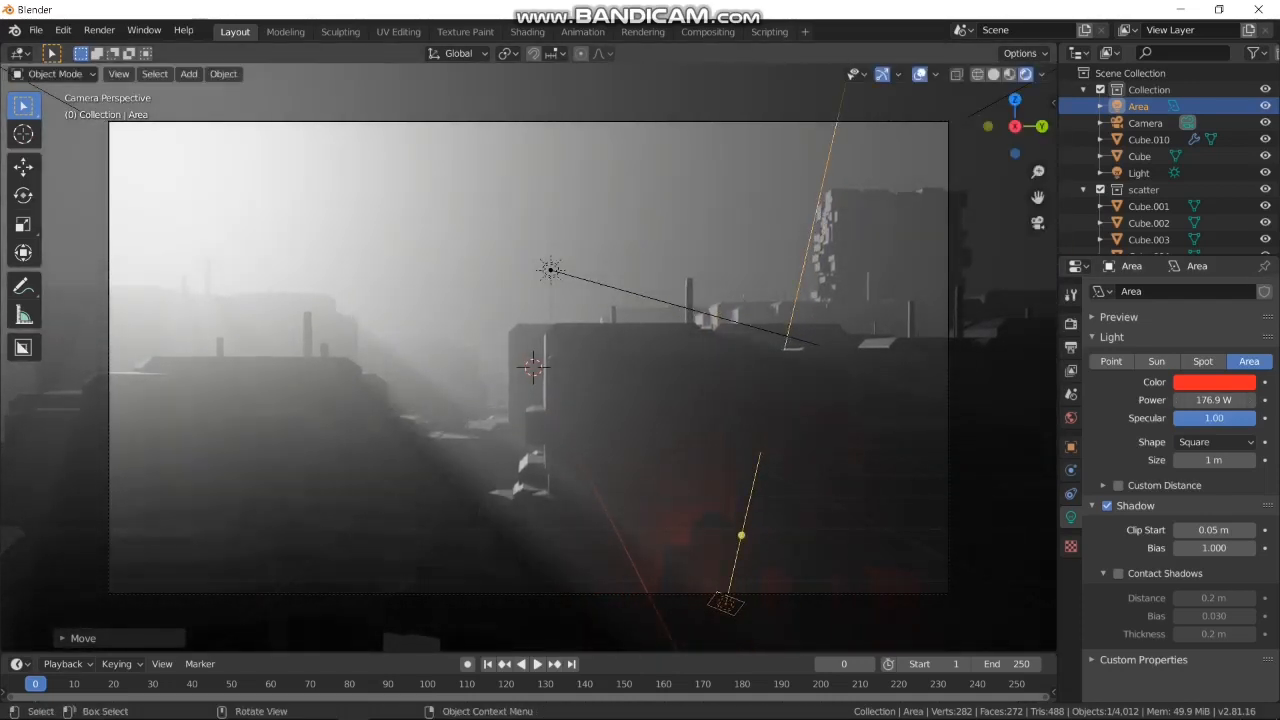
Duplicate the red area light, place the copy near the gap between the block masses and move it along X
{"action": "key", "text": "shift+d"}
{"action": "left_click", "coordinate": [507, 536]}
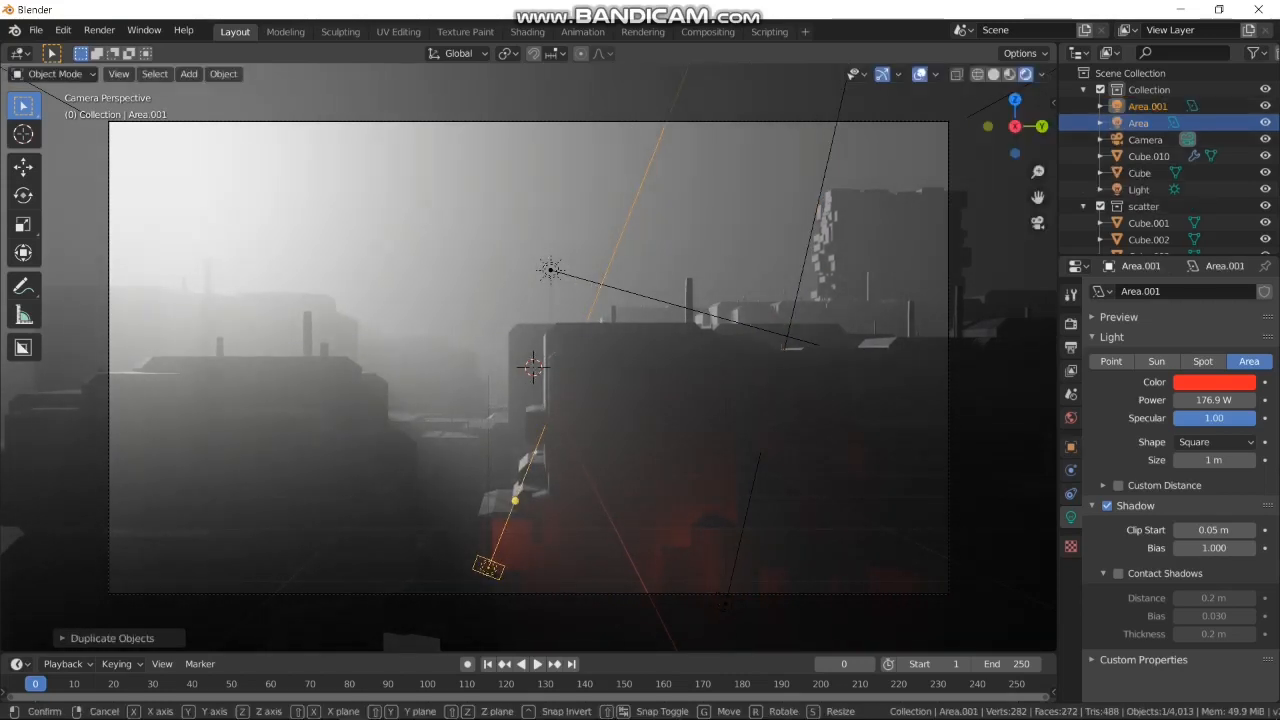
{"action": "key", "text": "x"}
{"action": "left_click", "coordinate": [519, 472]}
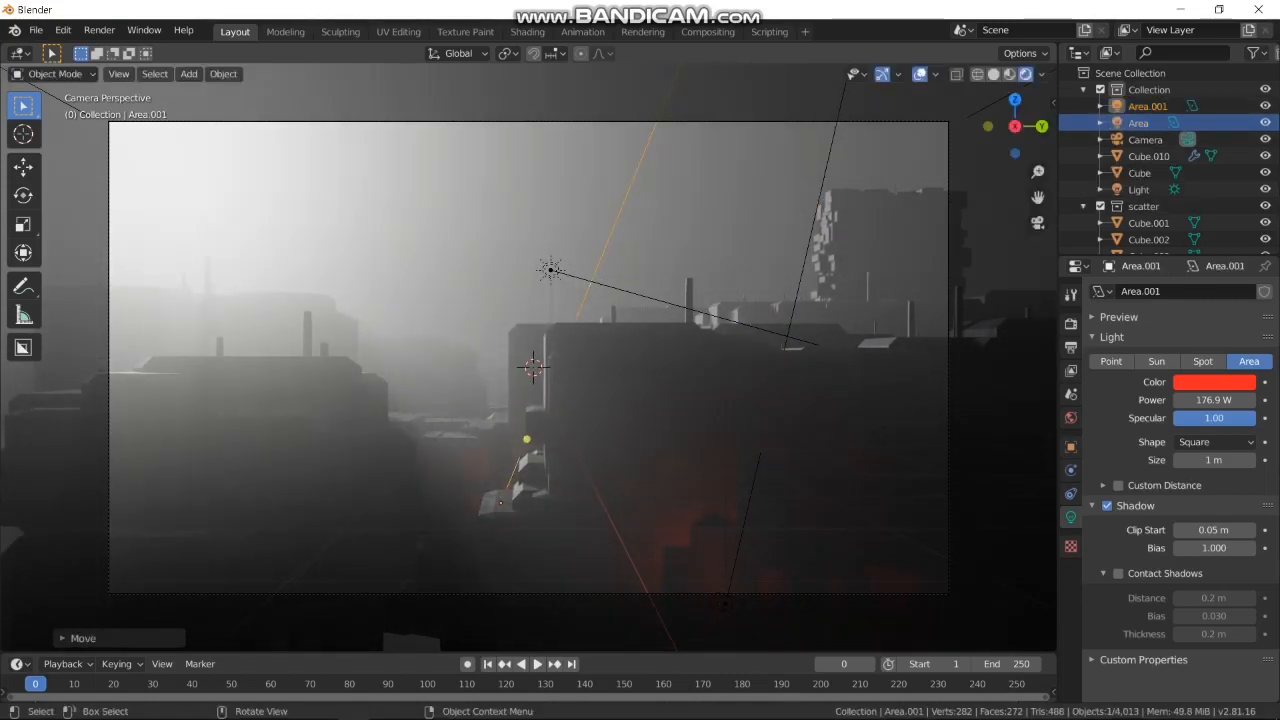
Raise the duplicated red area light's power to about 501.6 W and rotate it in the camera view
{"action": "left_click_drag", "start_coordinate": [1213, 400], "coordinate": [1228, 400]}
{"action": "key", "text": "r"}
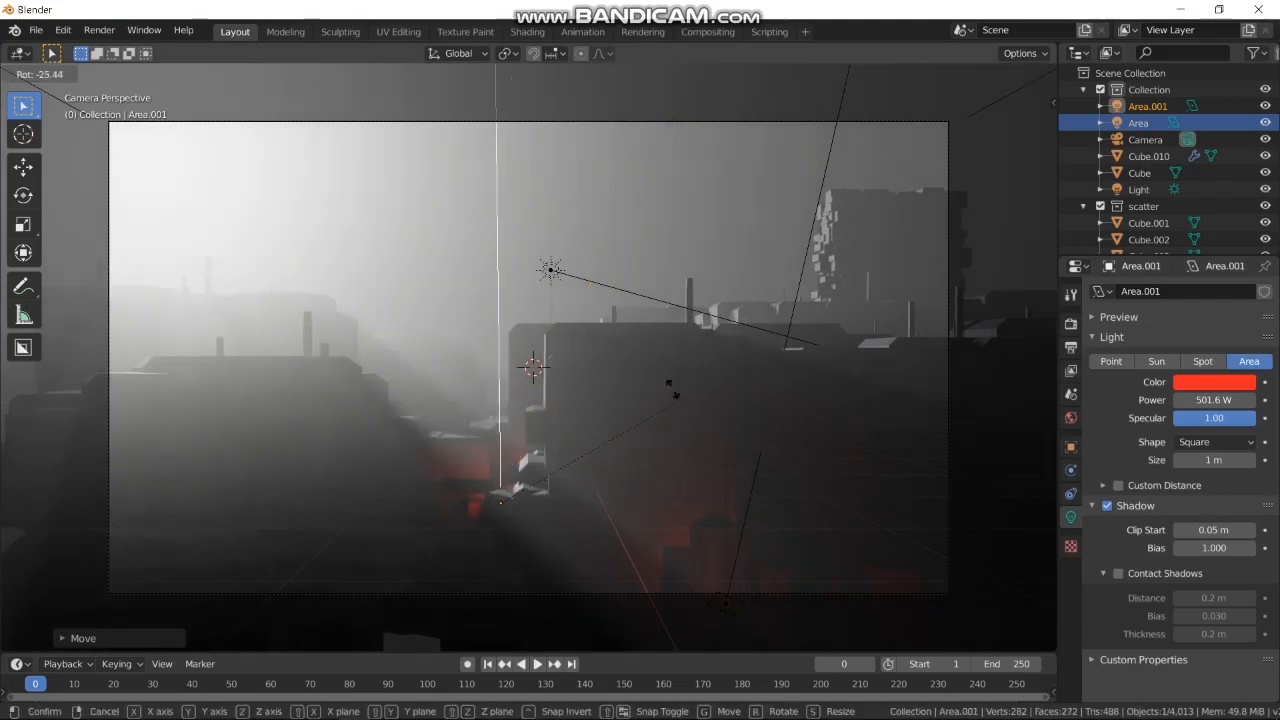
{"action": "left_click", "coordinate": [645, 364]}
Reposition the duplicated red area light beside the small blocks in the gap, including a move along X
{"action": "key", "text": "g"}
{"action": "left_click", "coordinate": [519, 498]}
{"action": "key", "text": "g"}
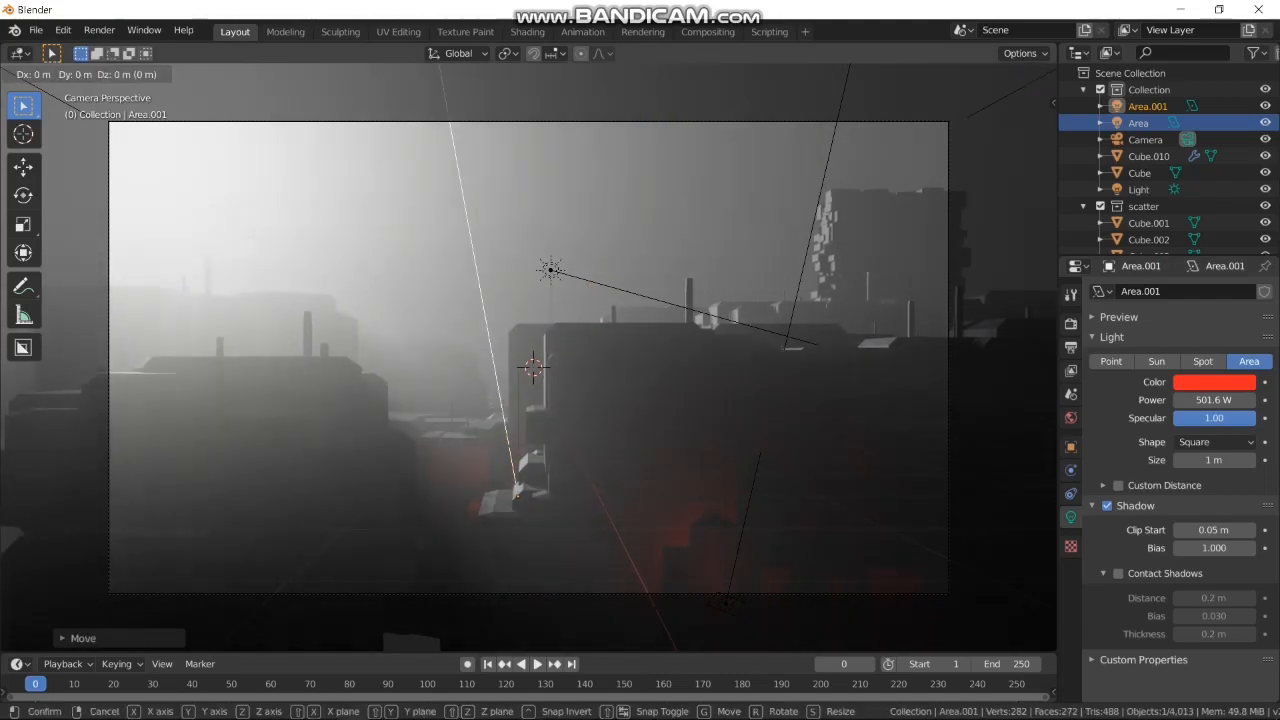
{"action": "key", "text": "x"}
{"action": "left_click", "coordinate": [517, 500]}
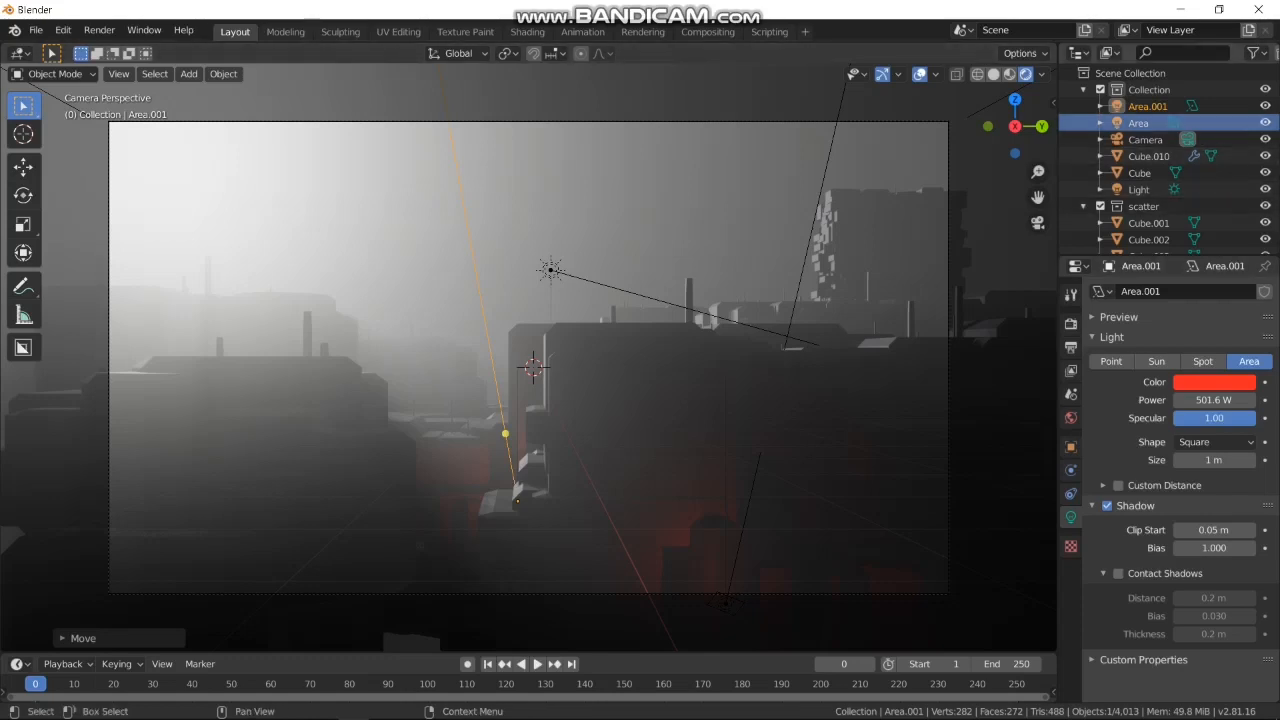
Change the sun light's color from white to a pale blue tint
{"action": "scroll", "coordinate": [1165, 160], "scroll_direction": "down", "scroll_amount": 5}
{"action": "scroll", "coordinate": [1165, 160], "scroll_direction": "up", "scroll_amount": 5}
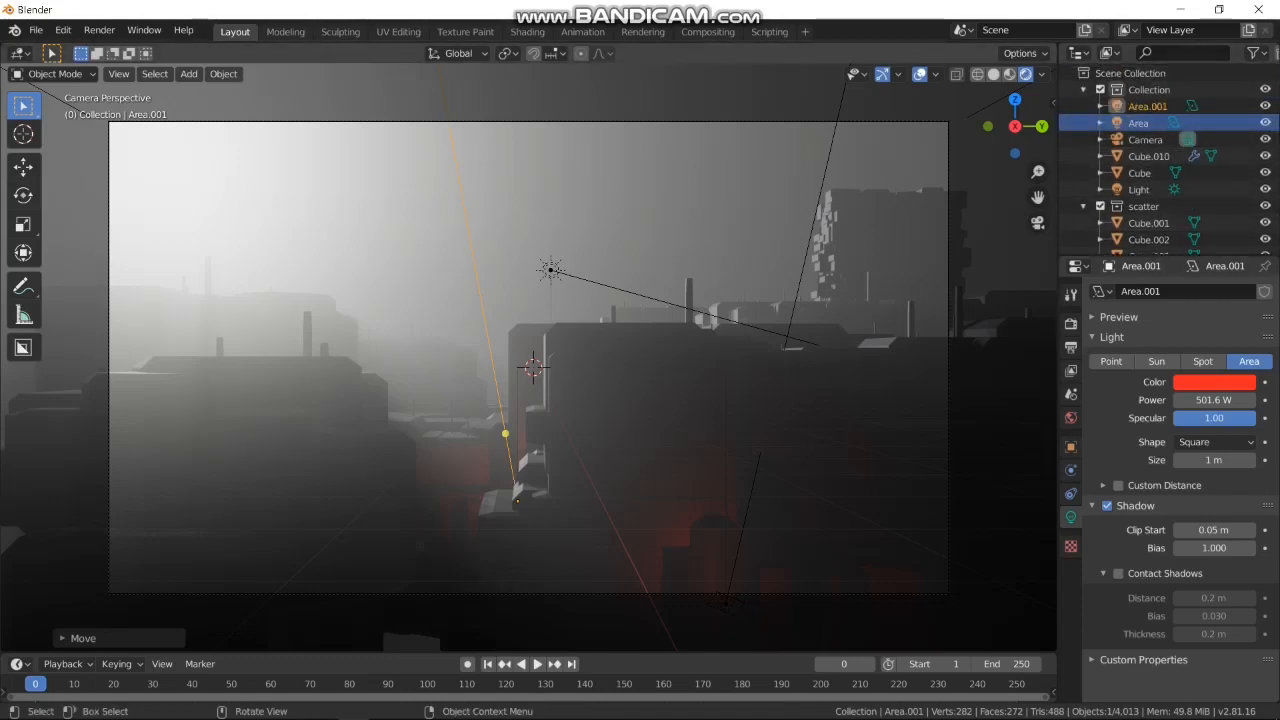
{"action": "left_click", "coordinate": [551, 270]}
{"action": "left_click", "coordinate": [1214, 382]}
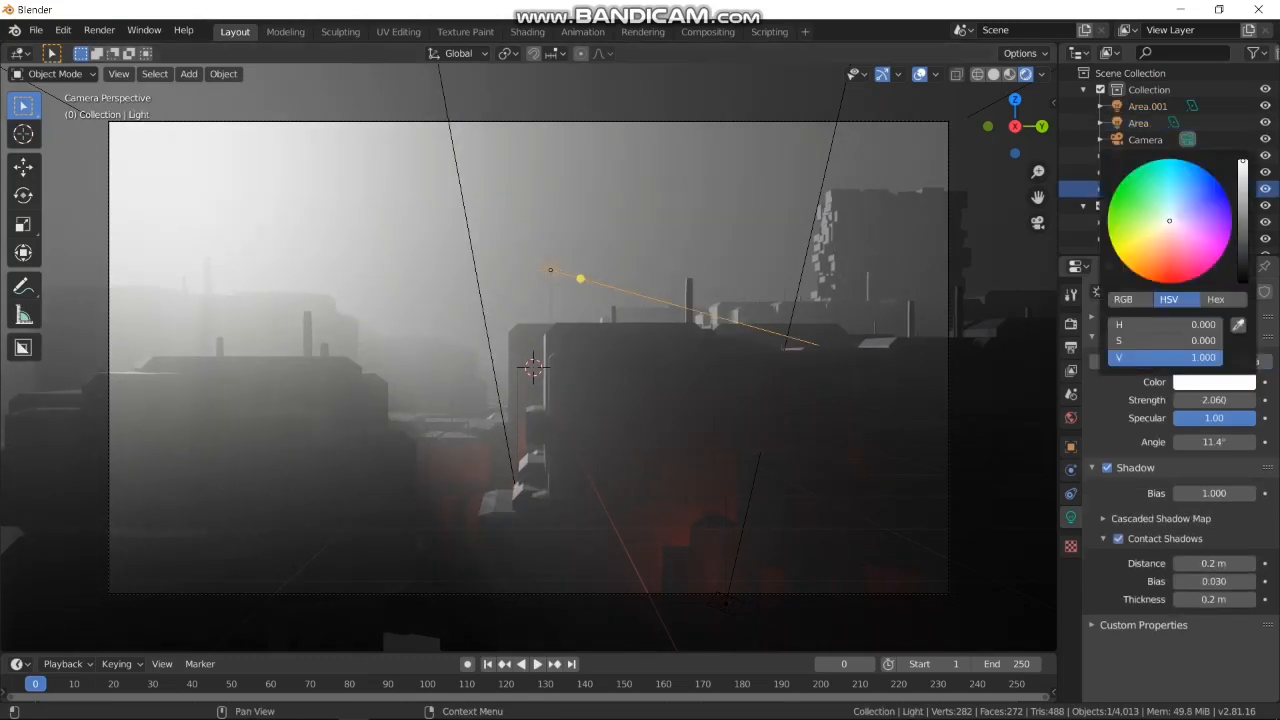
{"action": "mouse_move", "coordinate": [1169, 221]}
{"action": "left_mouse_down"}
{"action": "mouse_move", "coordinate": [1168, 238]}
{"action": "mouse_move", "coordinate": [1178, 213]}
{"action": "left_mouse_up"}
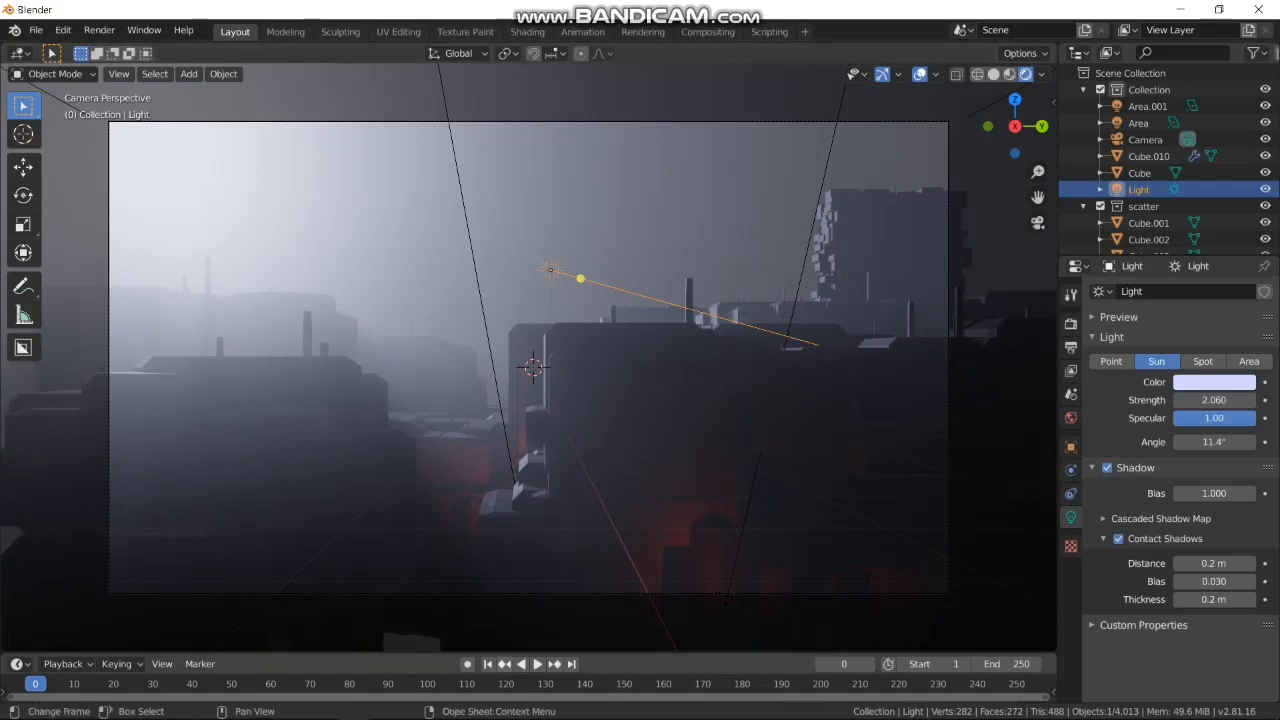
At frame 1, shift the camera about 3 m along negative Y and insert a Location keyframe
{"action": "left_click", "coordinate": [488, 664]}
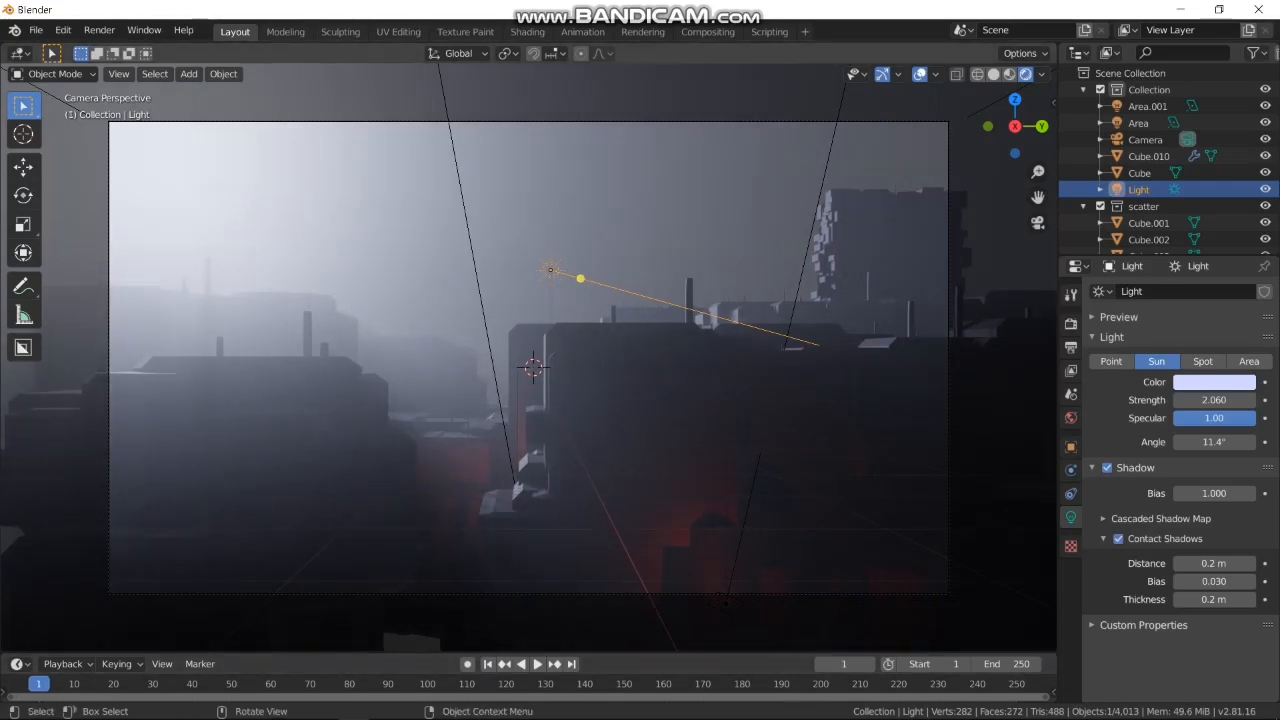
{"action": "left_click", "coordinate": [948, 420]}
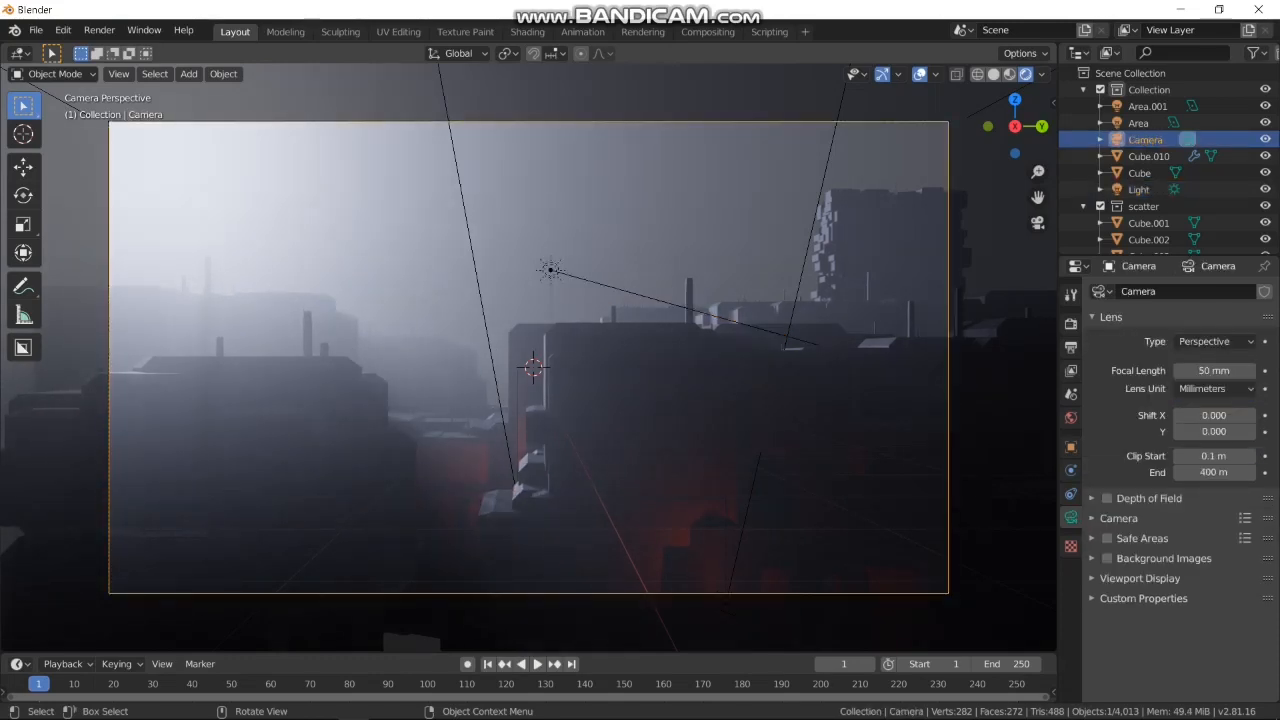
{"action": "key", "text": "g"}
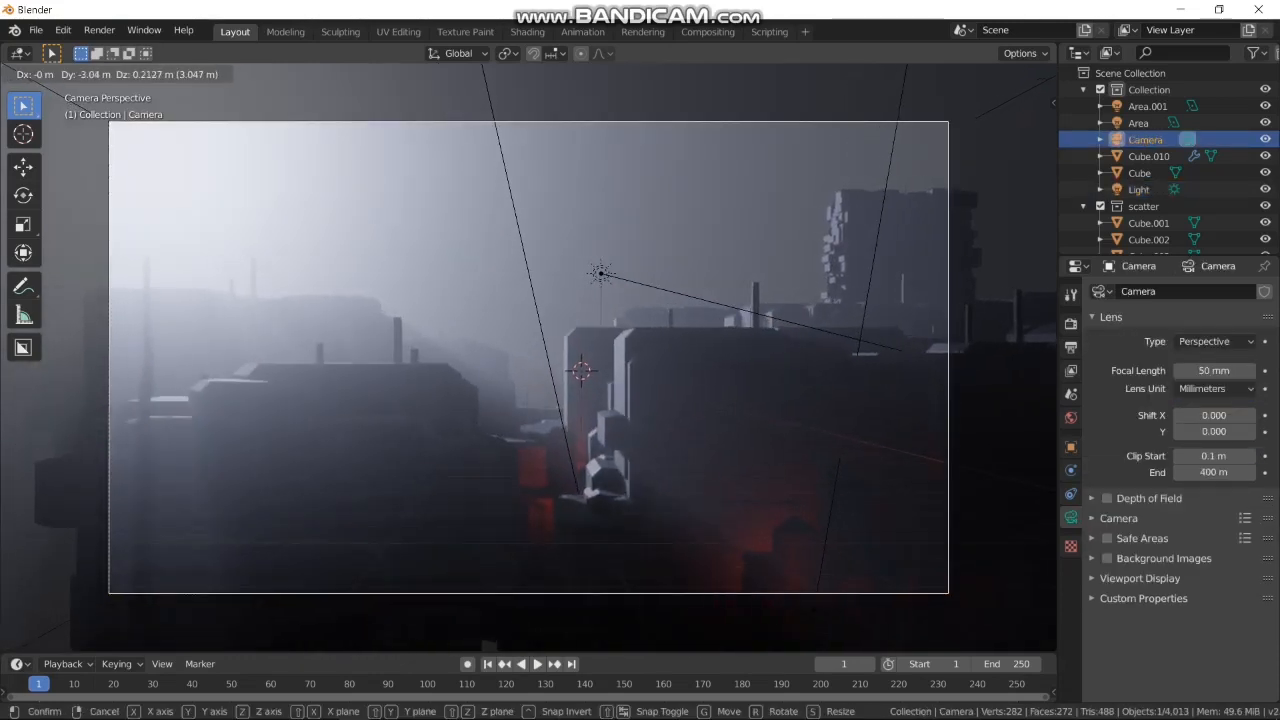
{"action": "key", "text": "Return"}
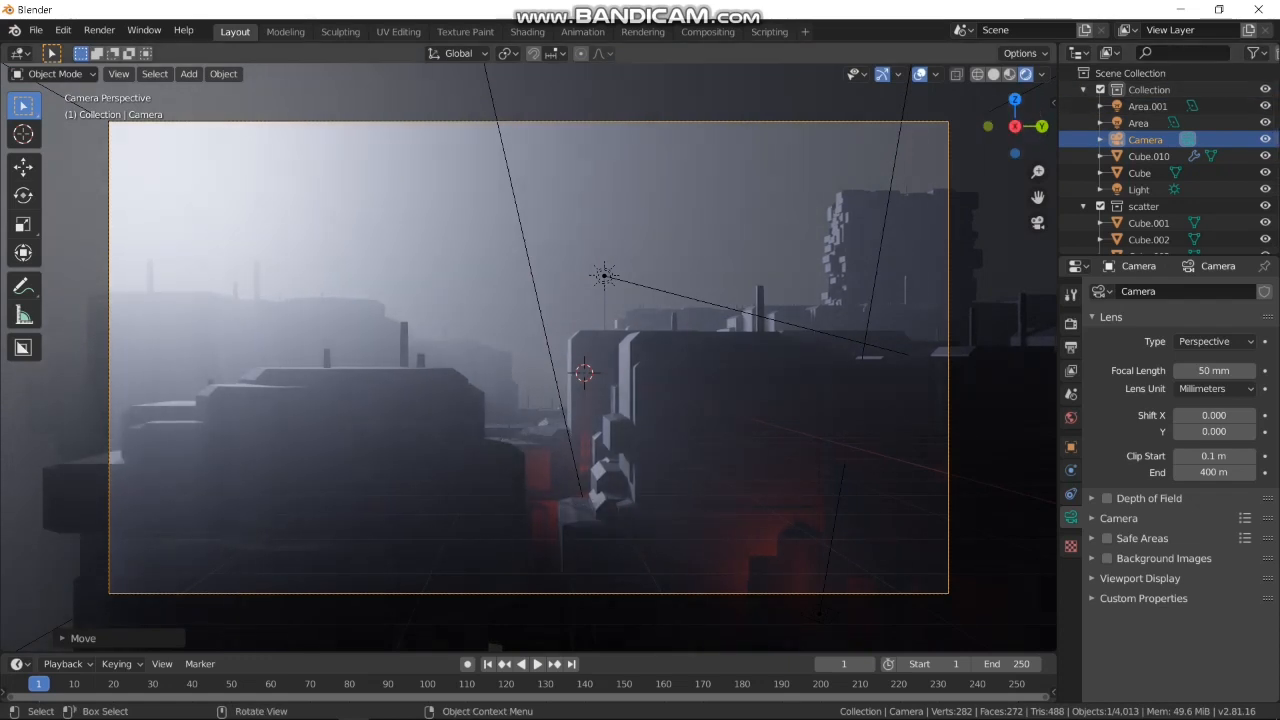
{"action": "key", "text": "i"}
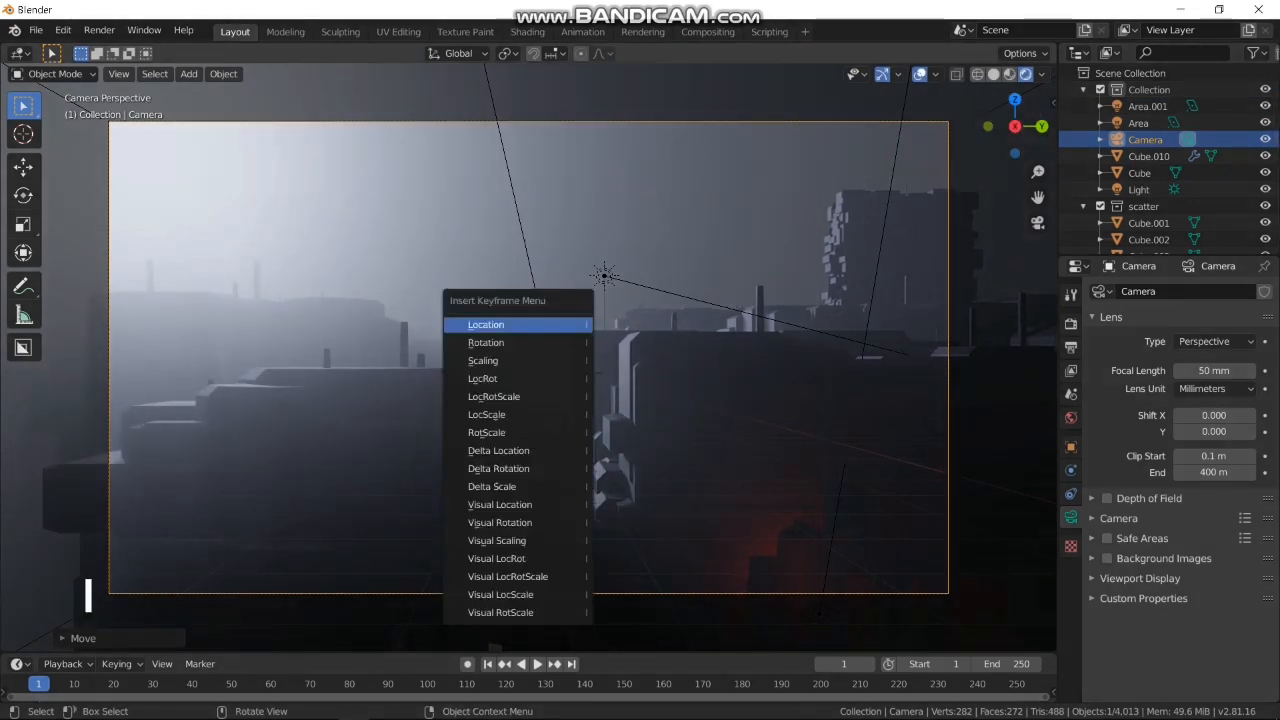
{"action": "key", "text": "Return"}
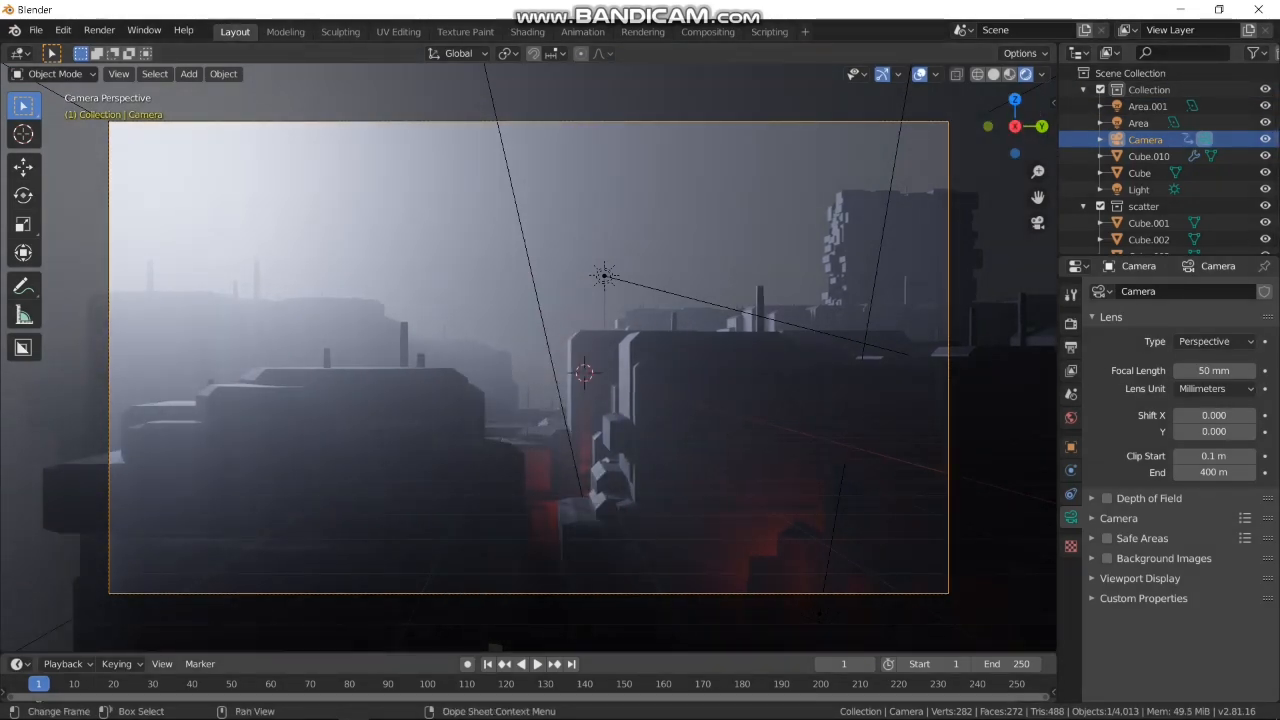
At frame 200, move the camera along positive Y and forward on its local Z, and insert a Location keyframe
{"action": "left_click", "coordinate": [820, 684]}
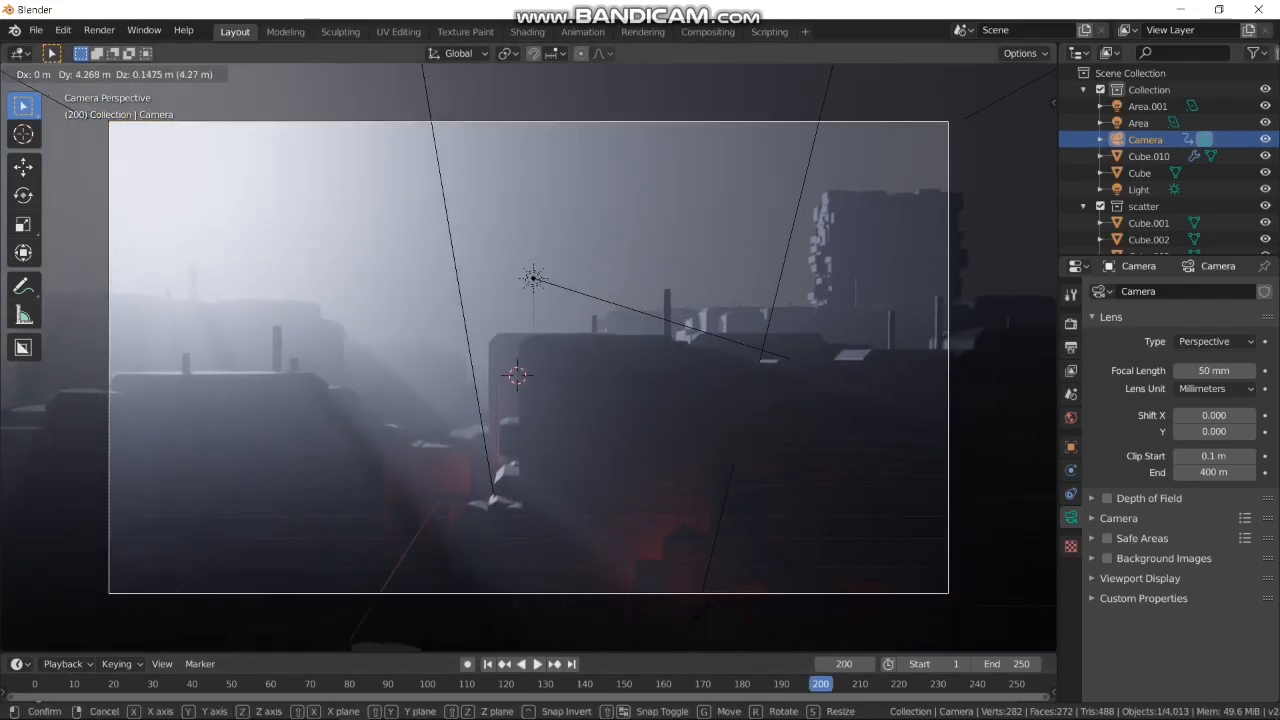
{"action": "left_click", "coordinate": [471, 485]}
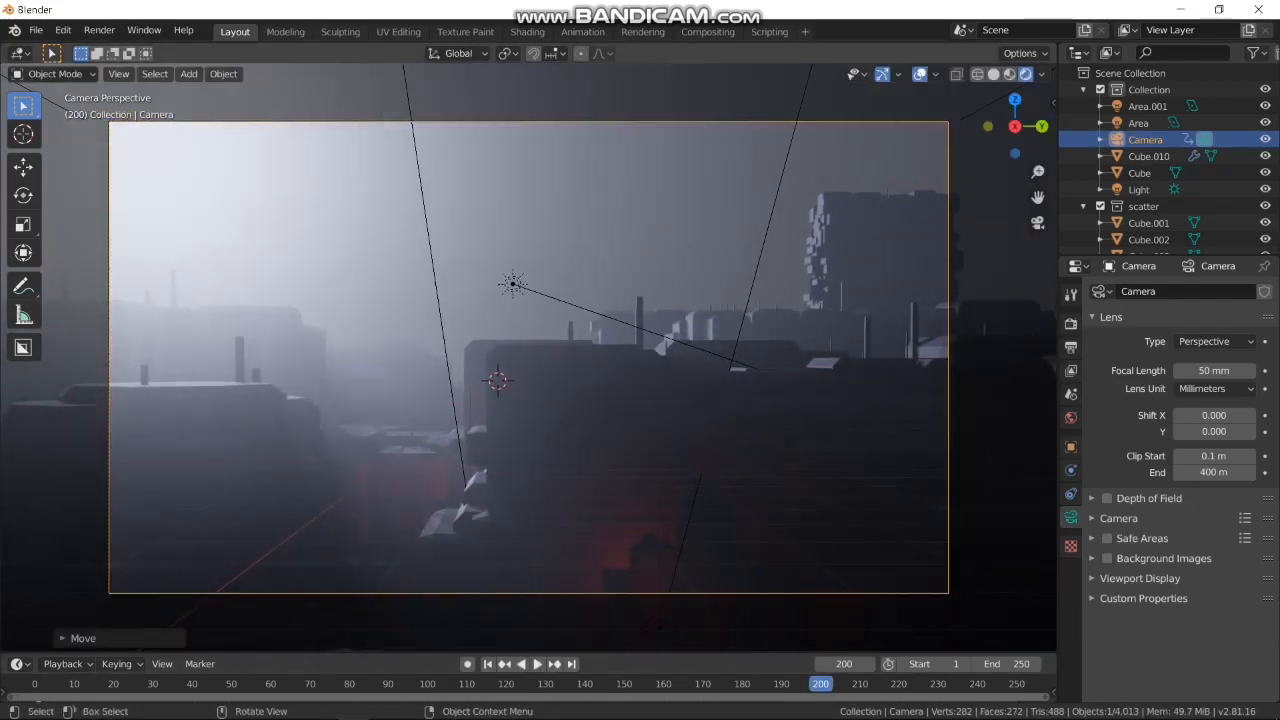
{"action": "key", "text": "g"}
{"action": "key", "text": "z"}
{"action": "key", "text": "z"}
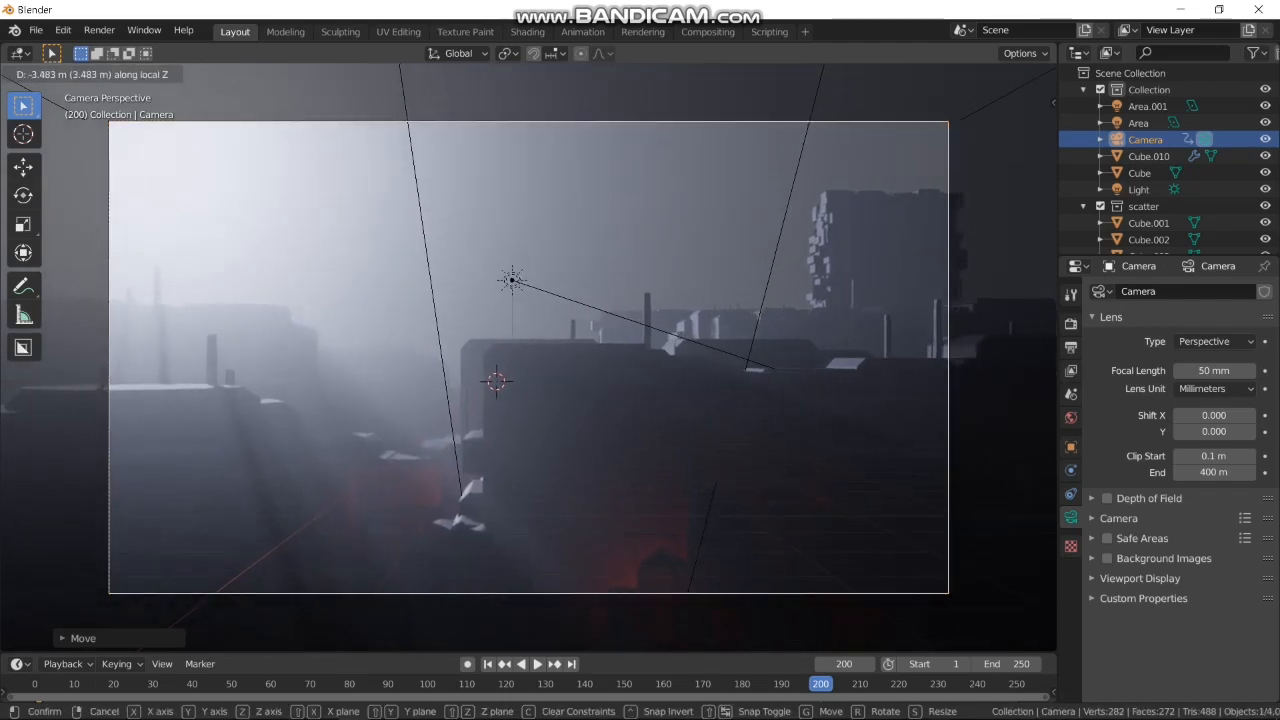
{"action": "key", "text": "Return"}
{"action": "key", "text": "i"}
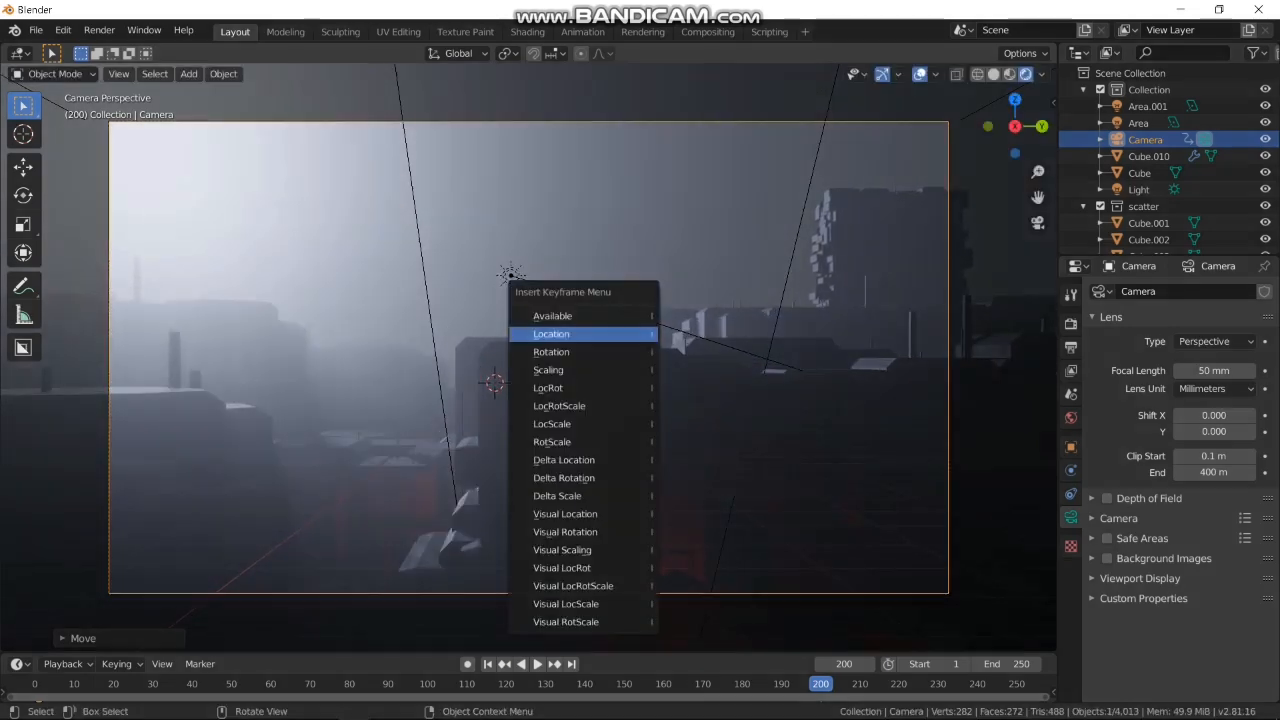
{"action": "key", "text": "Return"}
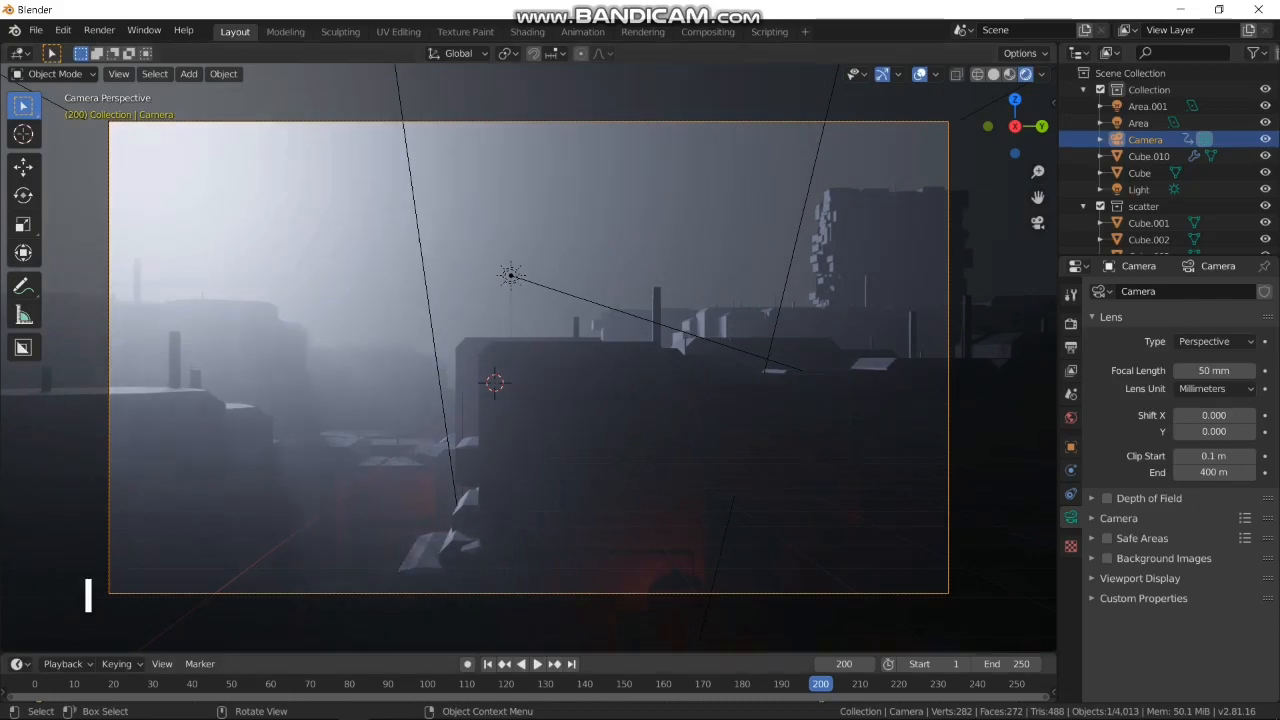
Play back the camera animation, return to frame 0 and play it again to review the motion
{"action": "key", "text": "space"}
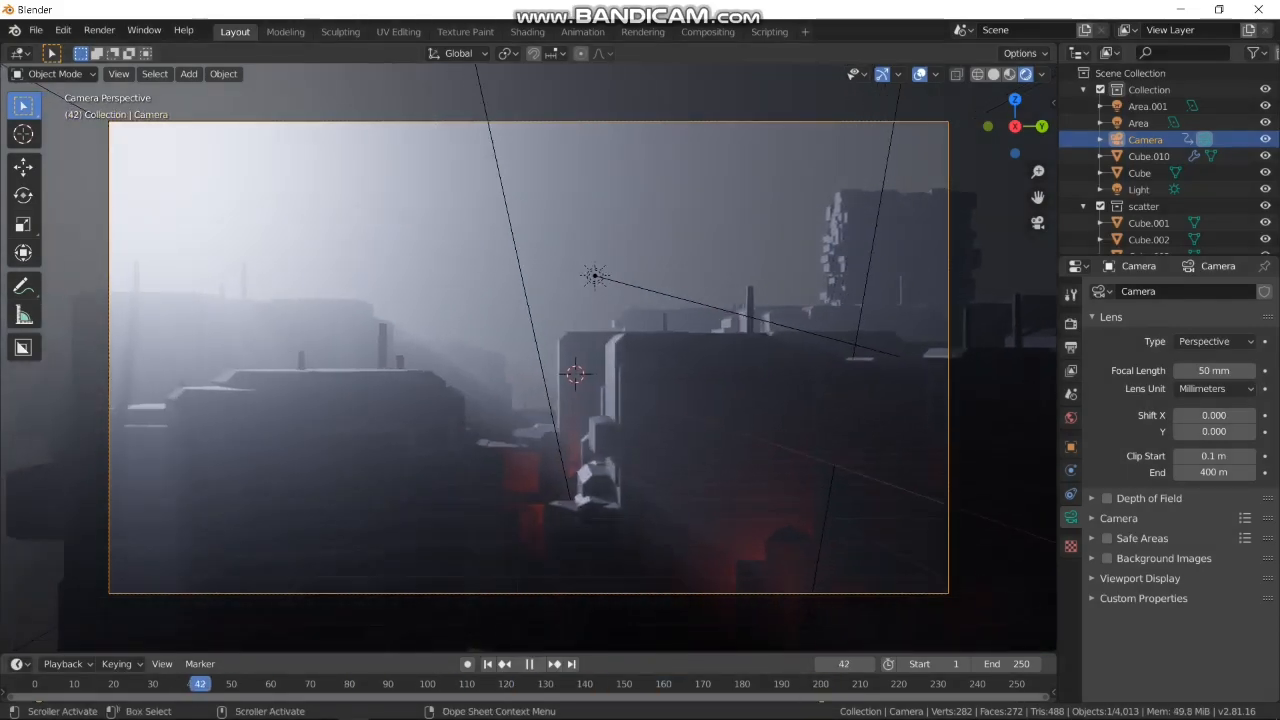
{"action": "left_click_drag", "start_coordinate": [74, 684], "coordinate": [35, 684]}
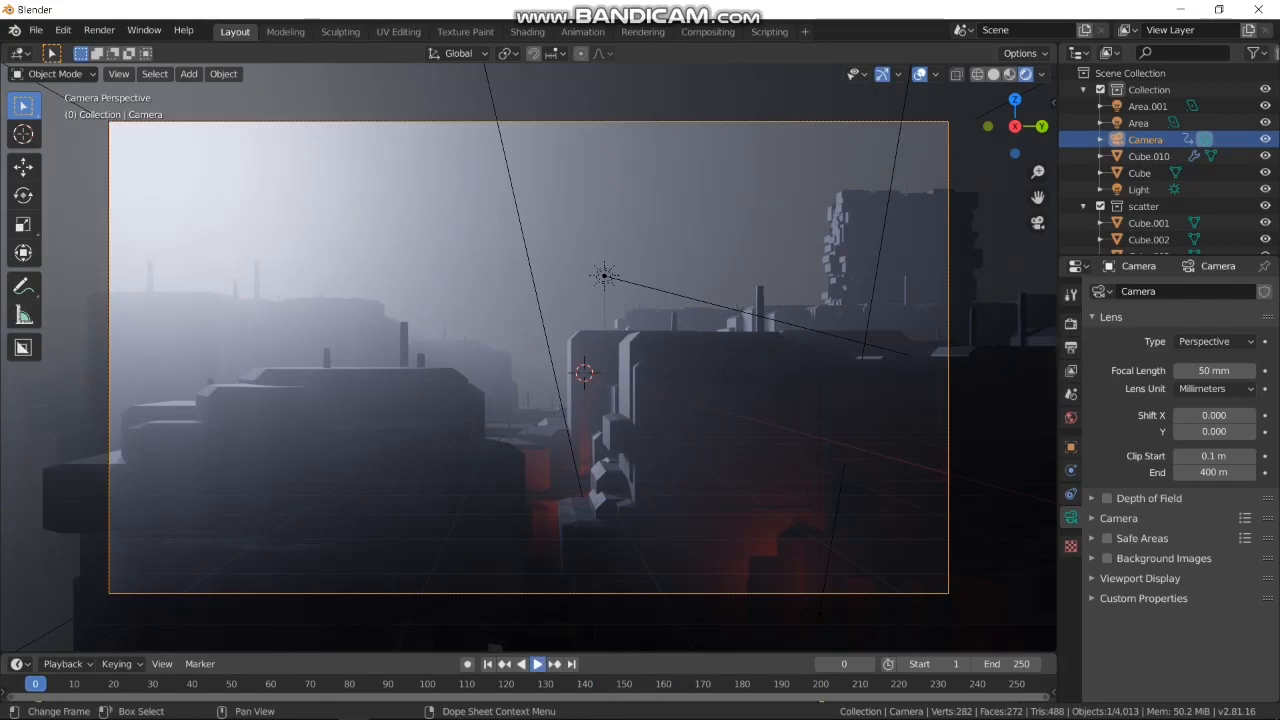
{"action": "key", "text": "space"}
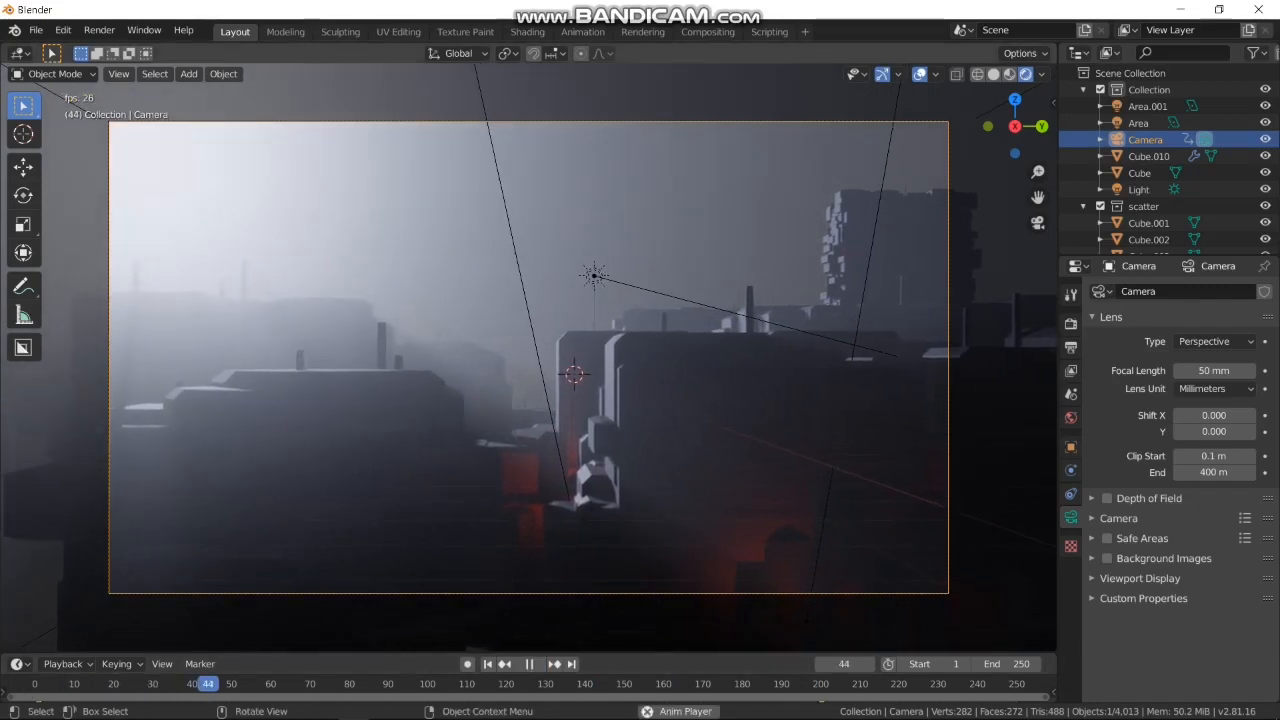